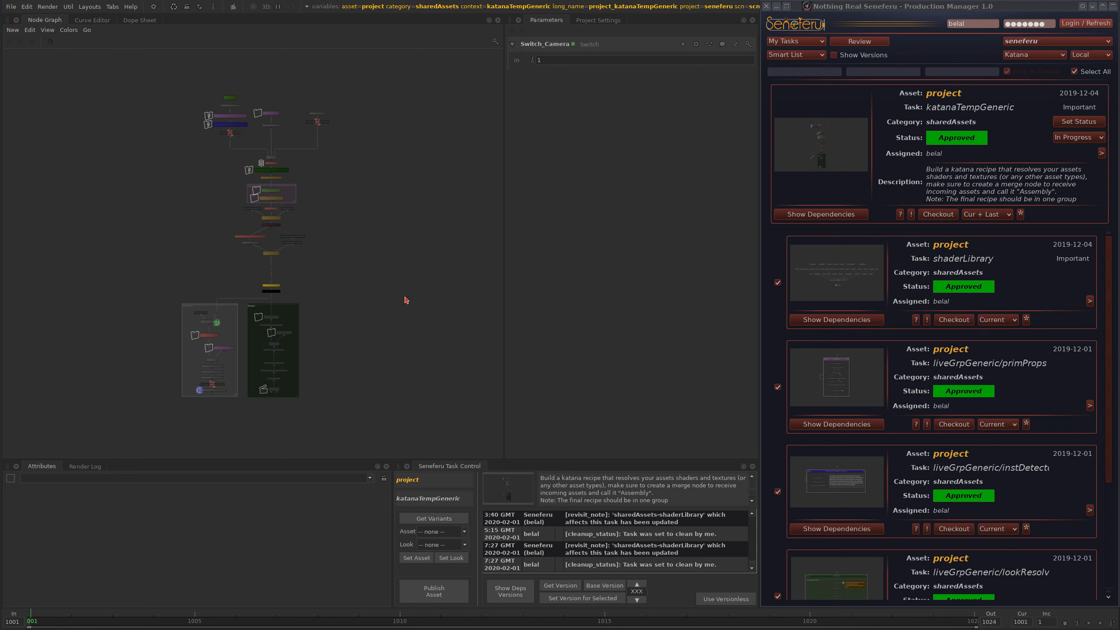
# Step: Examine the overall layout of the katanaTempGeneric node graph, from the assembly node down to the grouped sections
pyautogui.scroll(5, 381, 320)
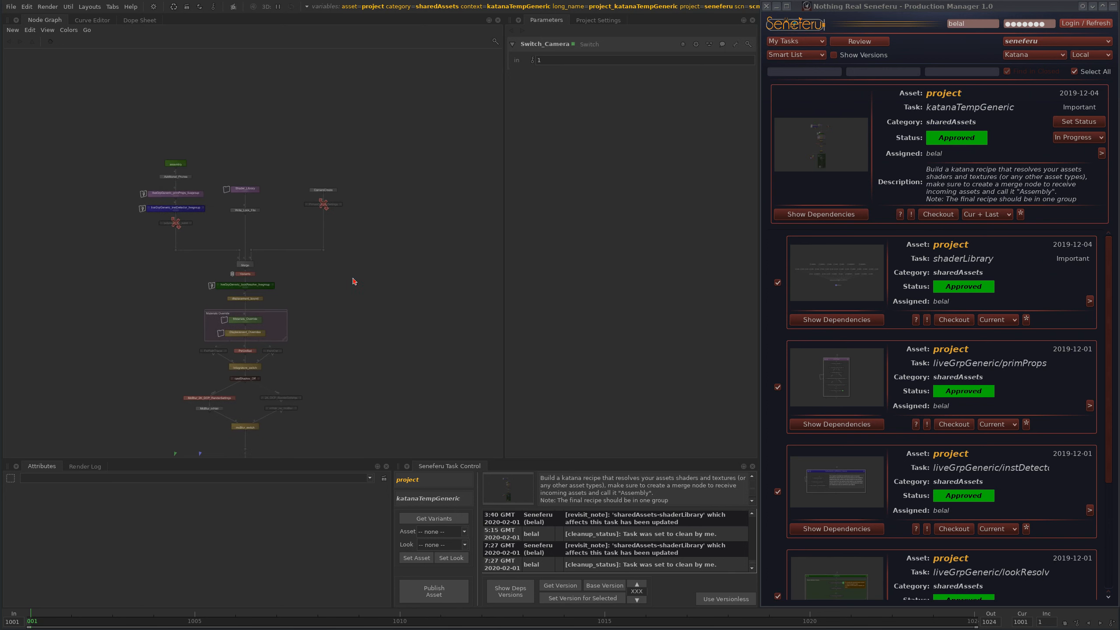
pyautogui.scroll(-5, 381, 321)
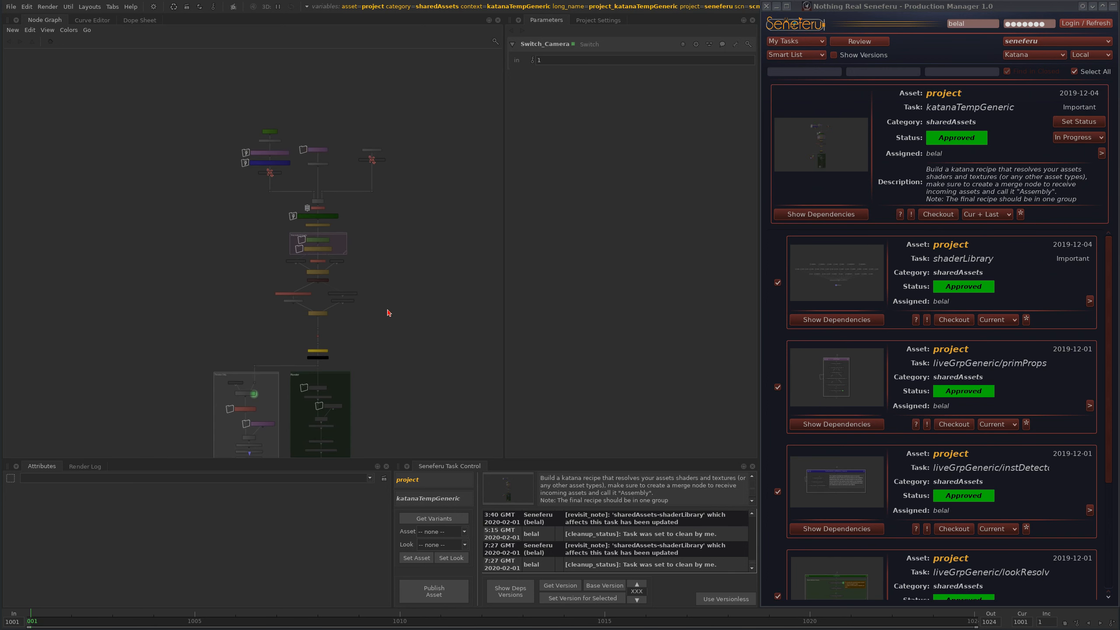
pyautogui.moveTo(386, 319); pyautogui.dragTo(359, 274, button='middle')
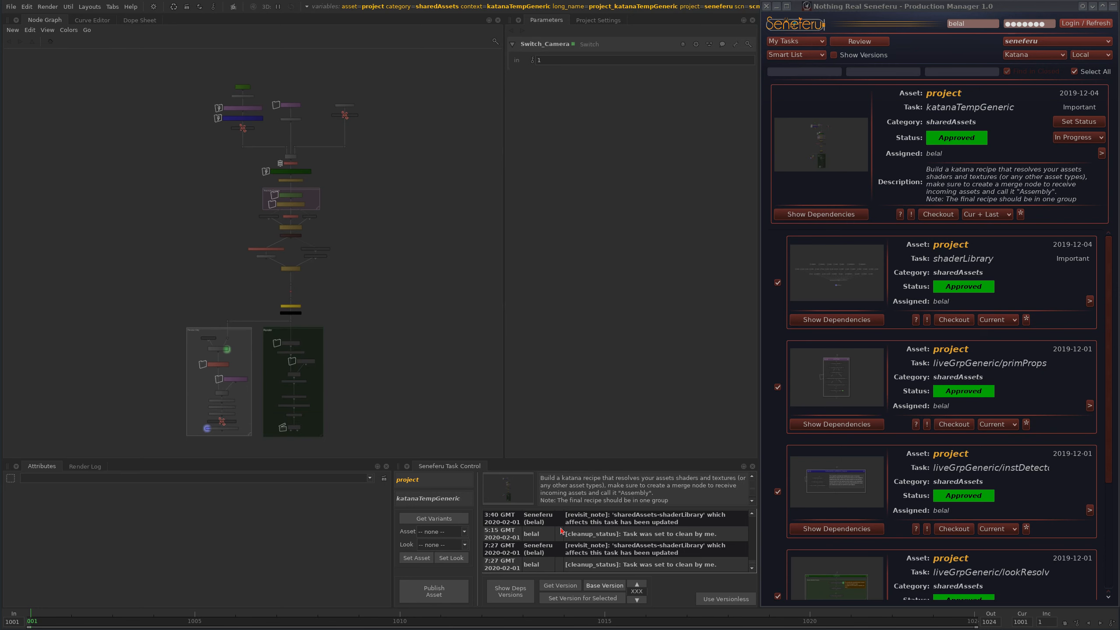
pyautogui.moveTo(386, 189); pyautogui.dragTo(375, 253, button='middle')
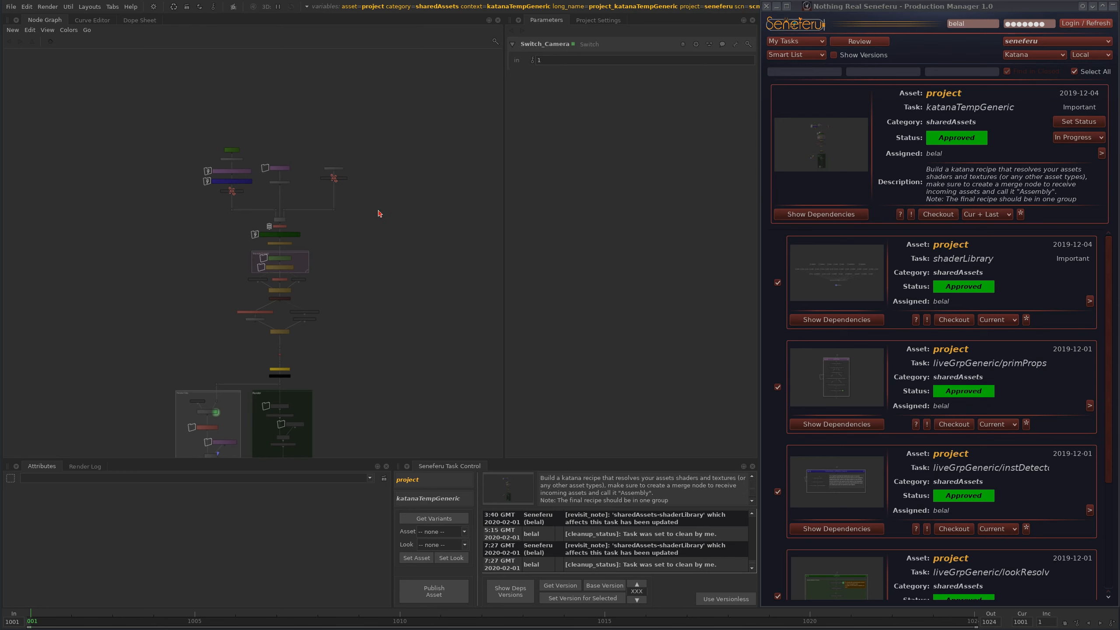
pyautogui.moveTo(378, 213); pyautogui.dragTo(389, 256, button='middle')
pyautogui.scroll(1, 385, 249)
pyautogui.scroll(3, 387, 263)
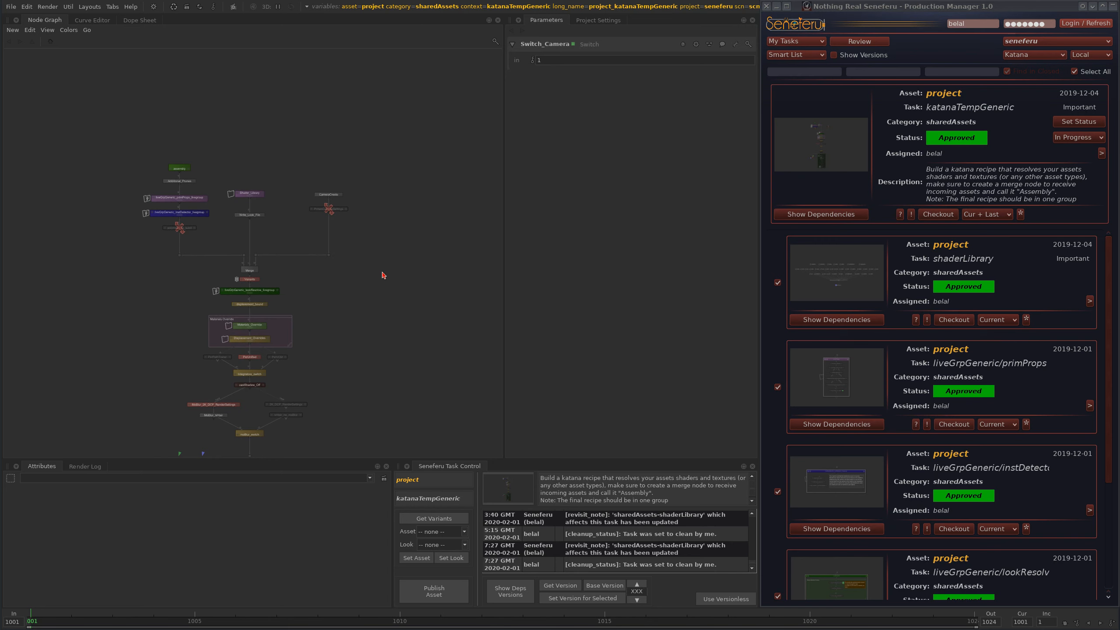
pyautogui.moveTo(382, 278); pyautogui.dragTo(431, 298, button='middle')
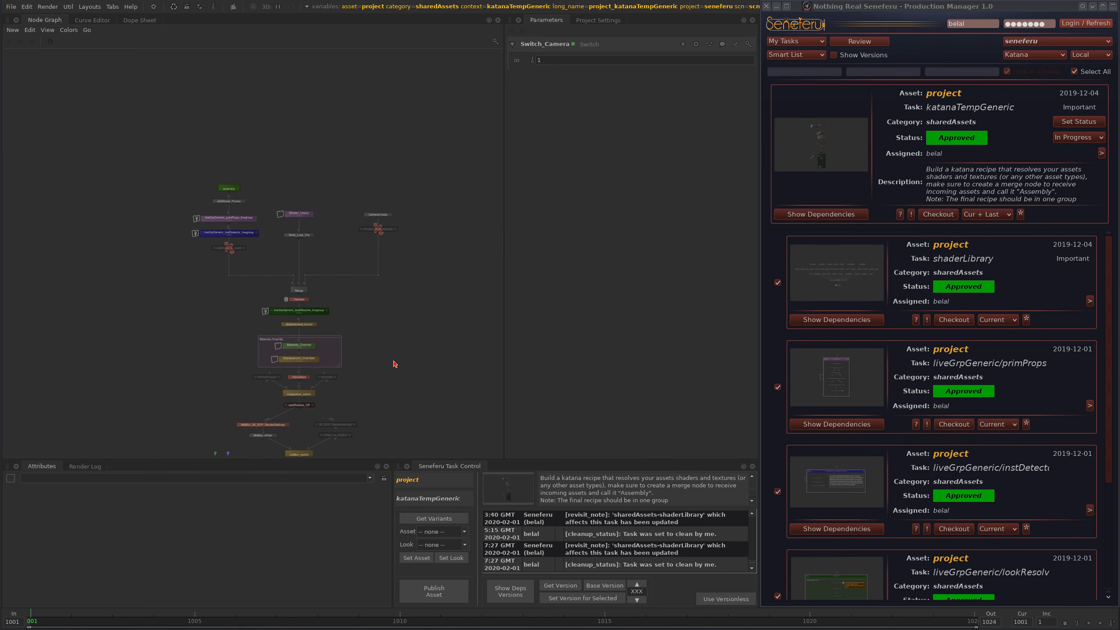
# Step: Show the parameters of the assembly merge node at the start of the node graph
pyautogui.scroll(8, 235, 189)
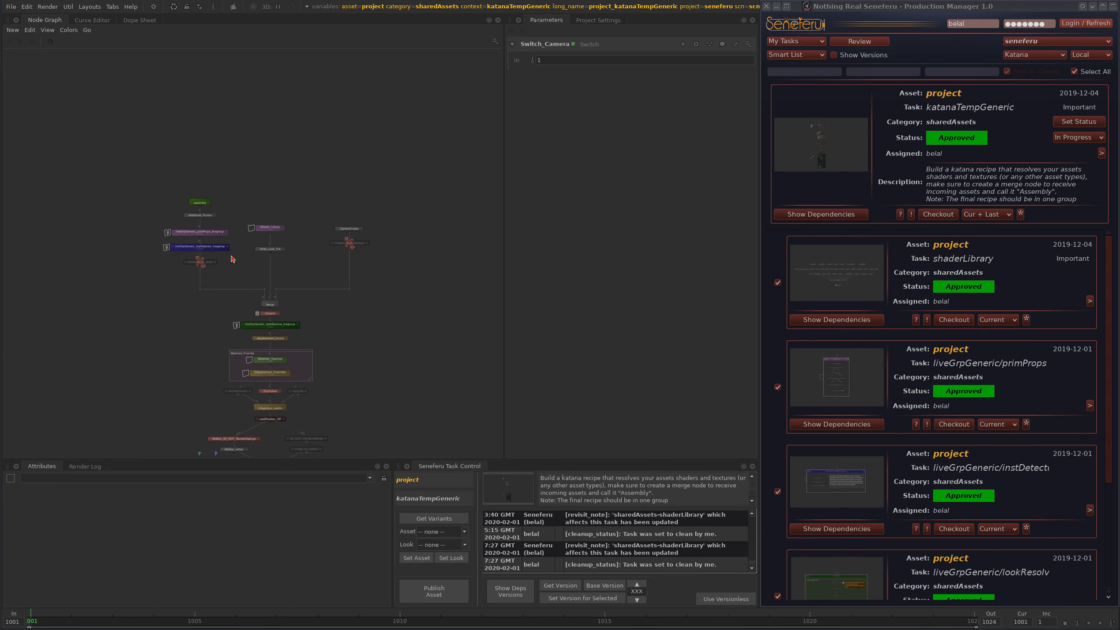
pyautogui.moveTo(236, 188); pyautogui.dragTo(296, 329, button='middle')
pyautogui.scroll(-3, 287, 282)
pyautogui.moveTo(228, 246); pyautogui.dragTo(239, 287, button='middle')
pyautogui.scroll(6, 238, 287)
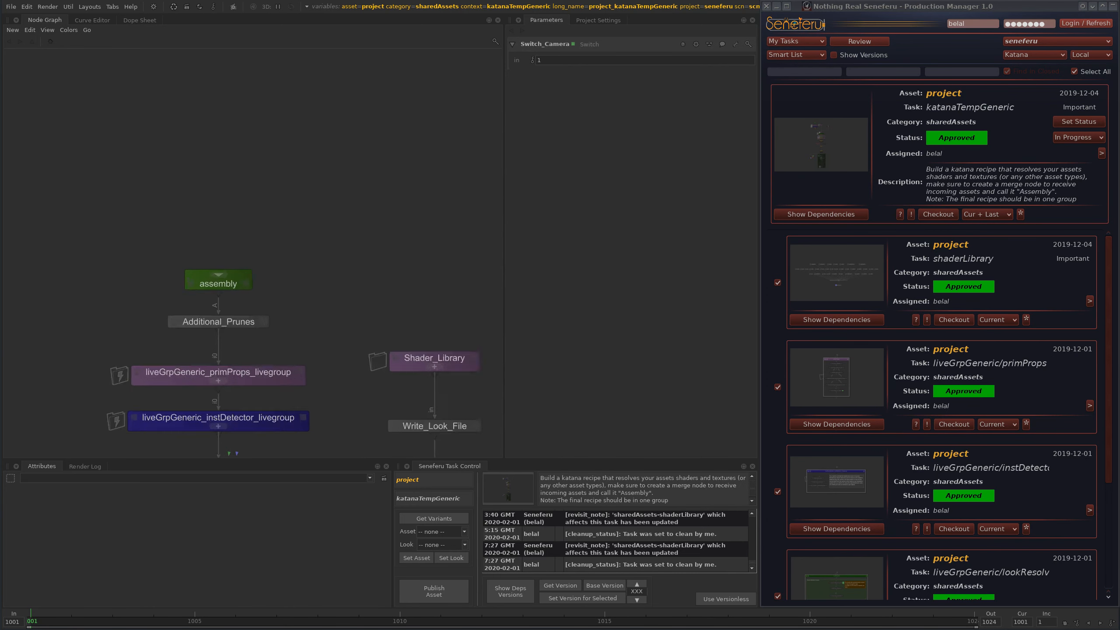
pyautogui.click(239, 292)
pyautogui.scroll(-4, 307, 296)
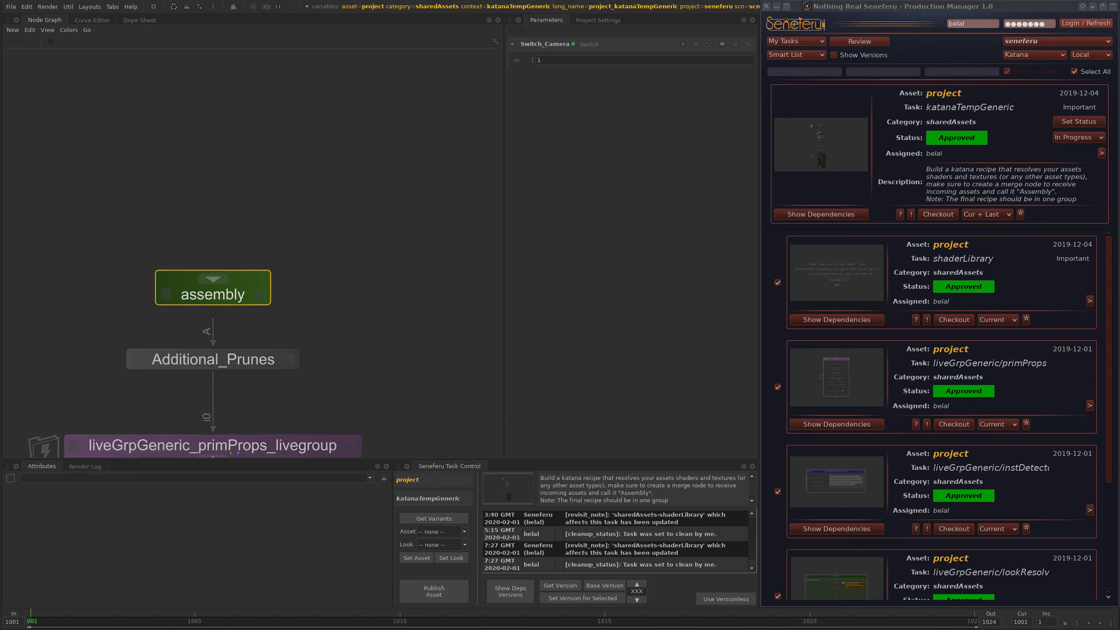
pyautogui.scroll(1, 307, 296)
pyautogui.scroll(1, 261, 249)
pyautogui.click(243, 218)
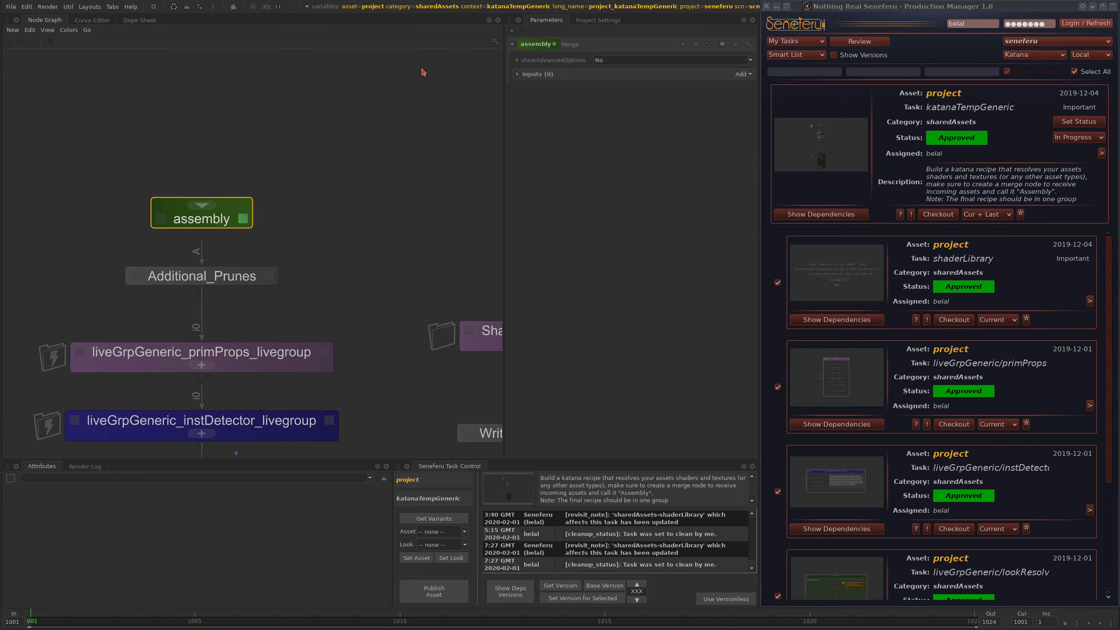
# Step: Examine how the assembly node feeds the nodes below it, and select the assembly node
pyautogui.scroll(-3, 363, 234)
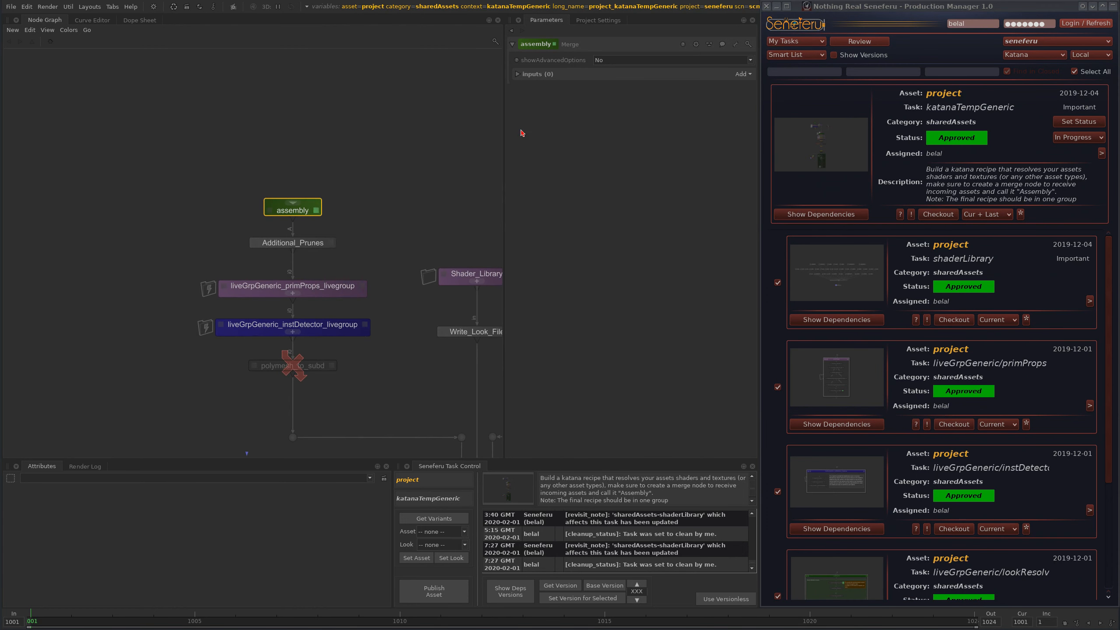
pyautogui.moveTo(370, 98); pyautogui.dragTo(350, 169, button='middle')
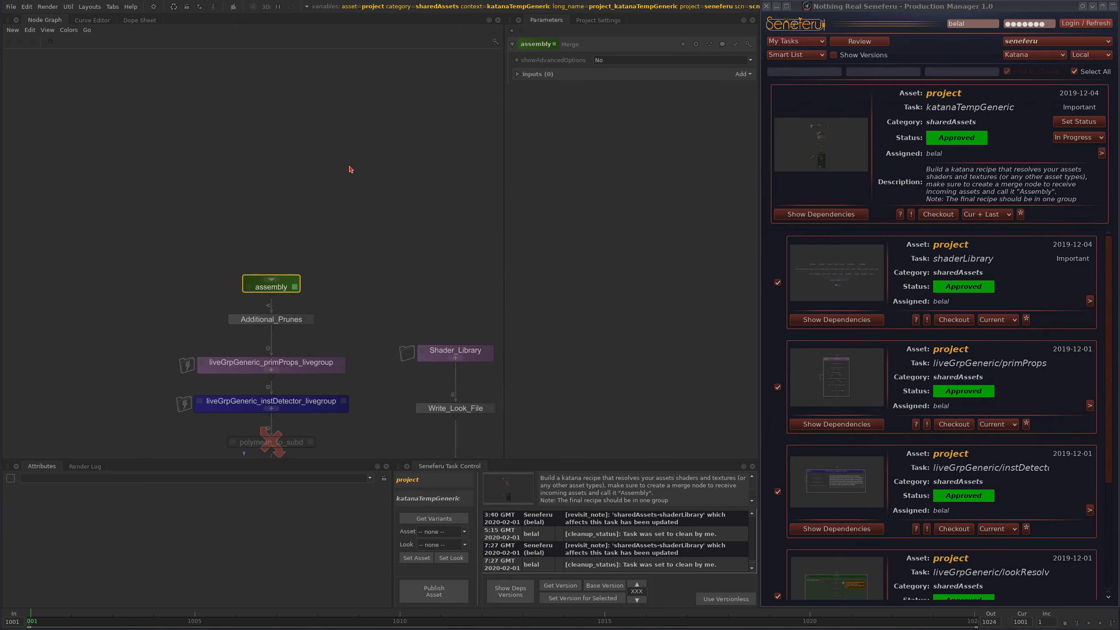
pyautogui.scroll(-1, 309, 229)
pyautogui.scroll(3, 394, 290)
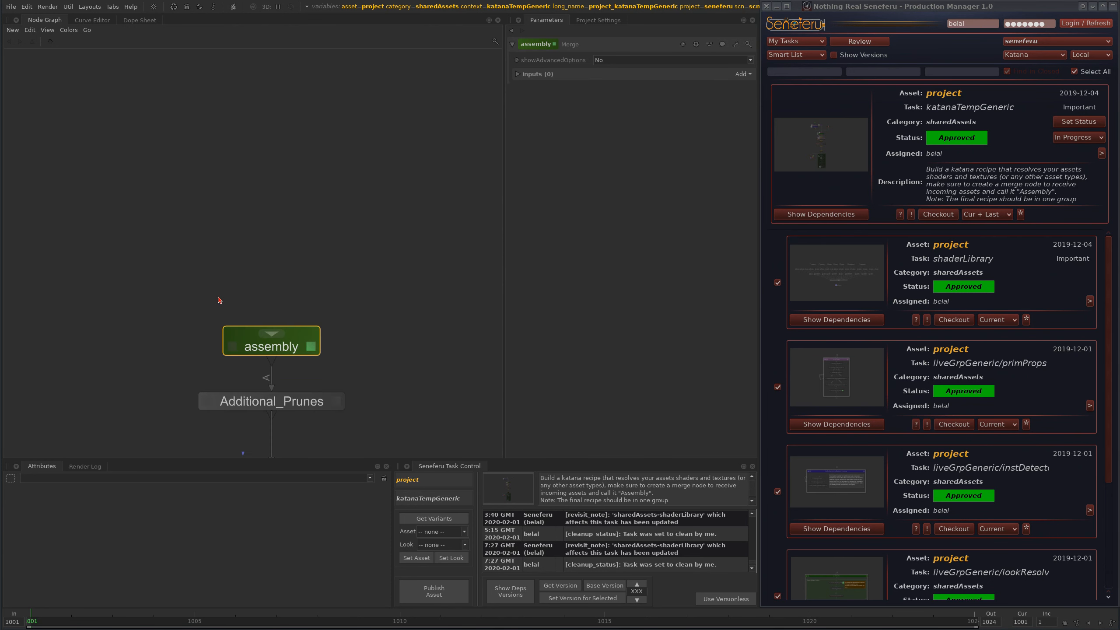
pyautogui.moveTo(196, 286); pyautogui.dragTo(362, 373)
pyautogui.click(378, 313)
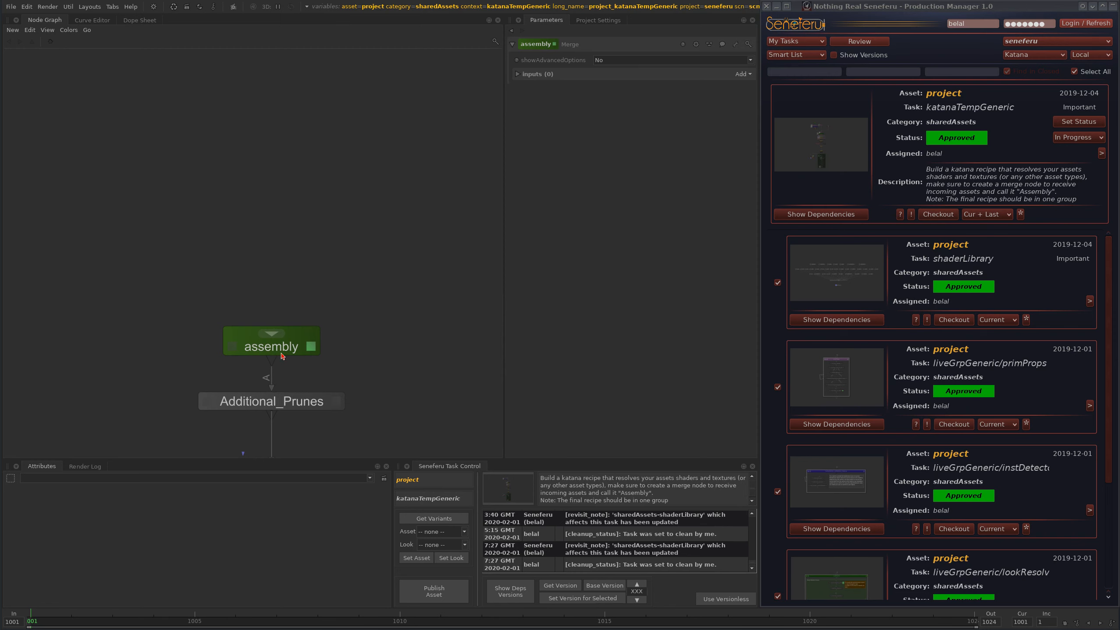
pyautogui.scroll(-2, 363, 325)
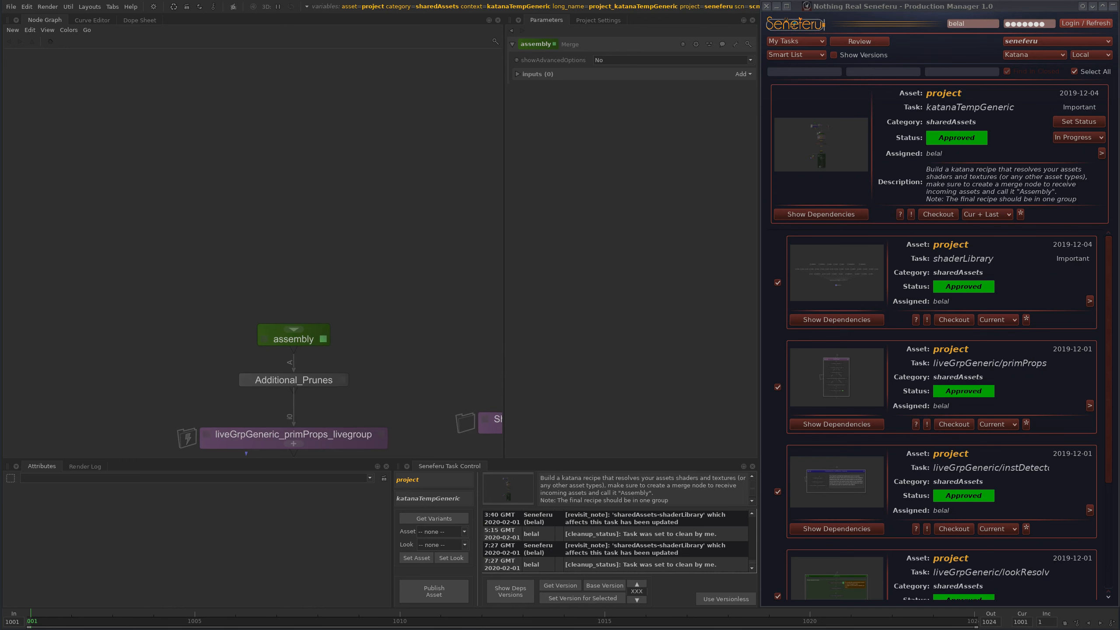
pyautogui.scroll(-2, 332, 316)
pyautogui.scroll(-2, 401, 269)
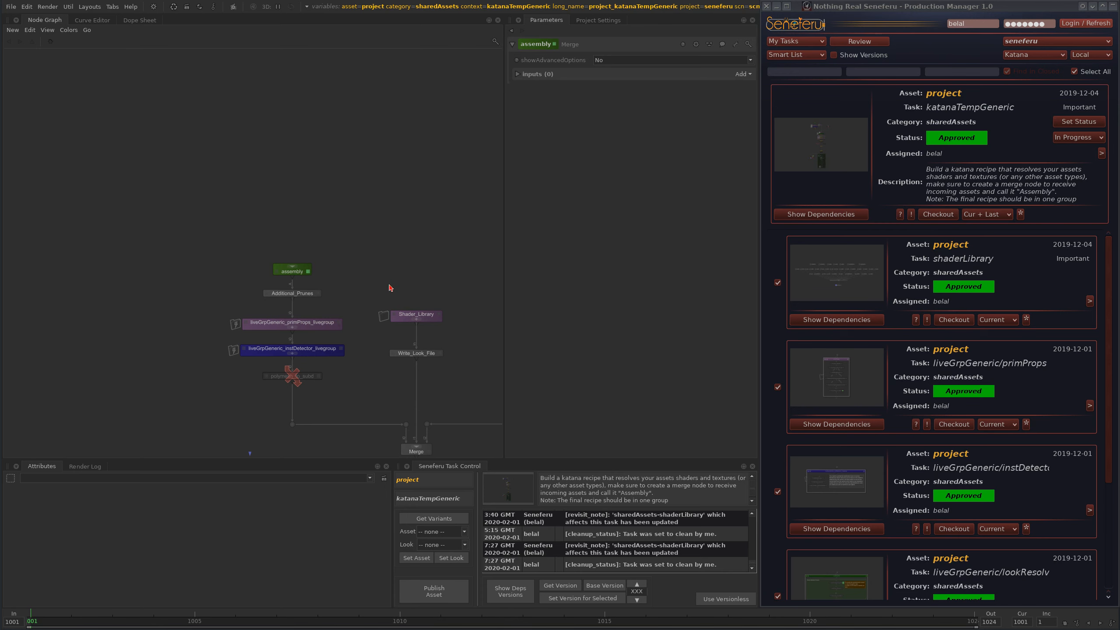
pyautogui.scroll(5, 310, 252)
pyautogui.moveTo(224, 251); pyautogui.dragTo(334, 309)
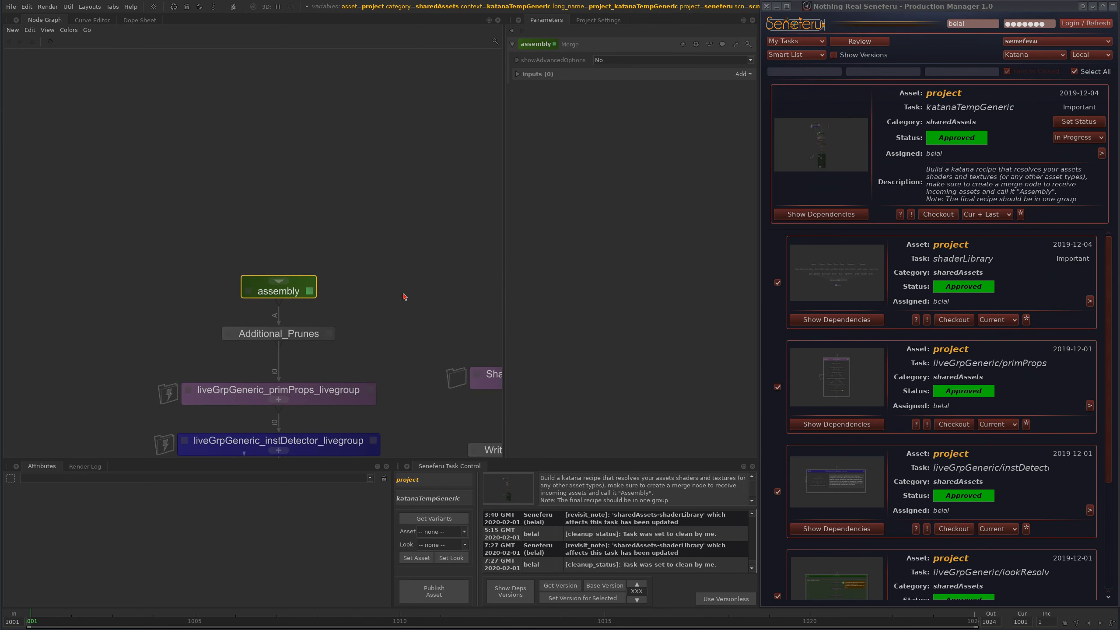
# Step: Examine the node chain below assembly, from Additional_Prunes through the two livegroups to polymesh_to_subd
pyautogui.scroll(-3, 385, 226)
pyautogui.moveTo(468, 154); pyautogui.dragTo(395, 187, button='middle')
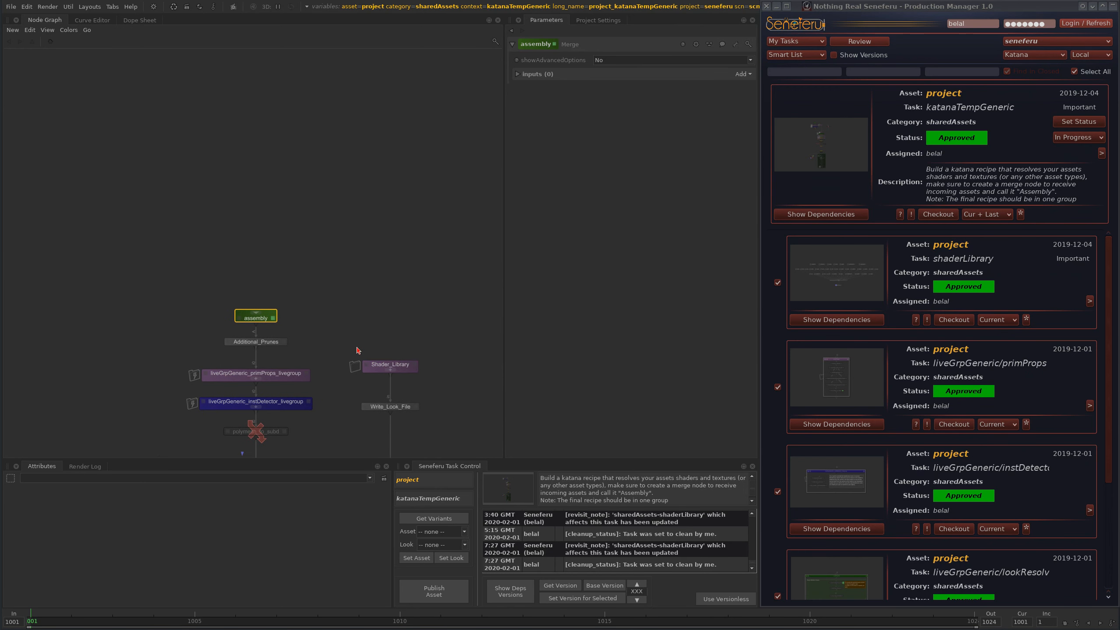
pyautogui.moveTo(366, 293); pyautogui.dragTo(368, 221, button='middle')
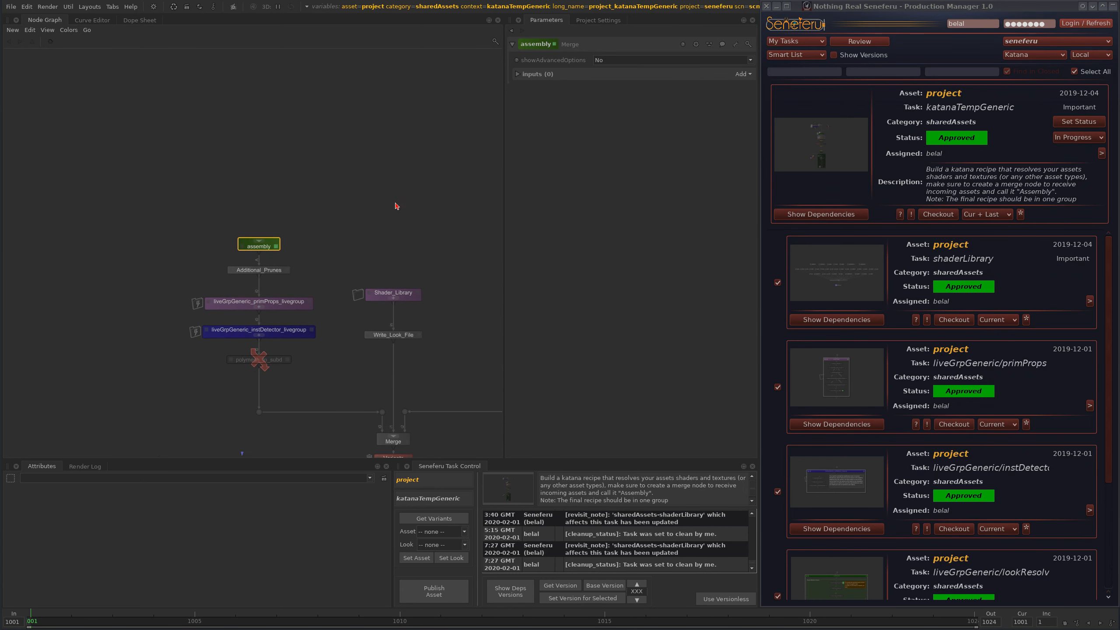
pyautogui.moveTo(327, 259)
pyautogui.mouseDown(button='middle')
pyautogui.moveTo(332, 201)
pyautogui.moveTo(332, 246)
pyautogui.mouseUp(button='middle')
pyautogui.scroll(4, 315, 211)
pyautogui.scroll(2, 327, 246)
pyautogui.moveTo(274, 255); pyautogui.dragTo(377, 88, button='middle')
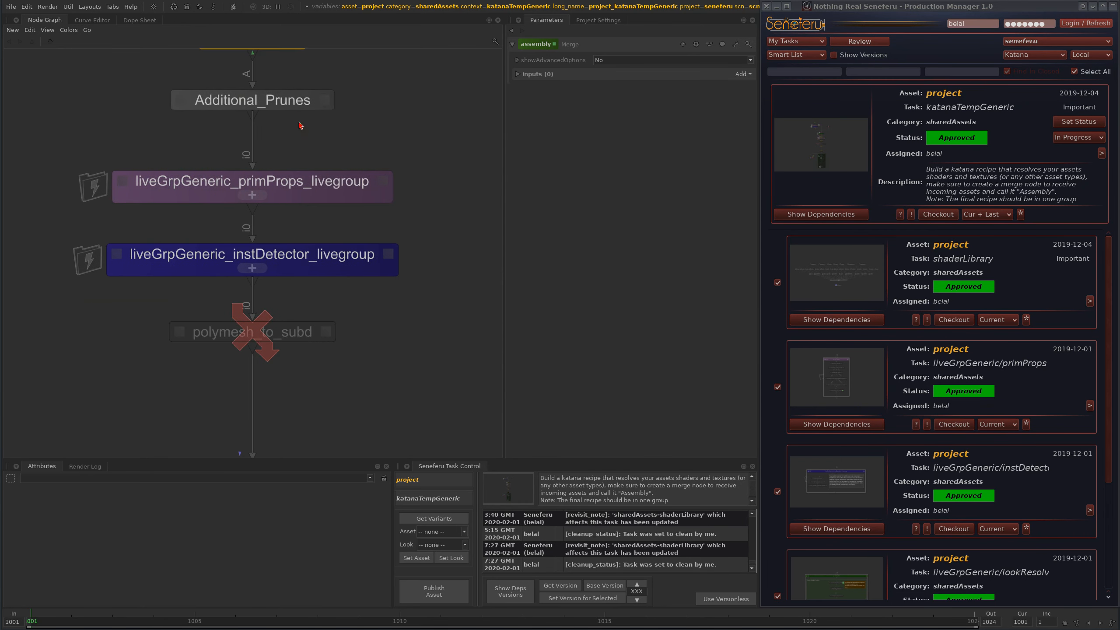
pyautogui.moveTo(299, 102); pyautogui.dragTo(284, 140, button='middle')
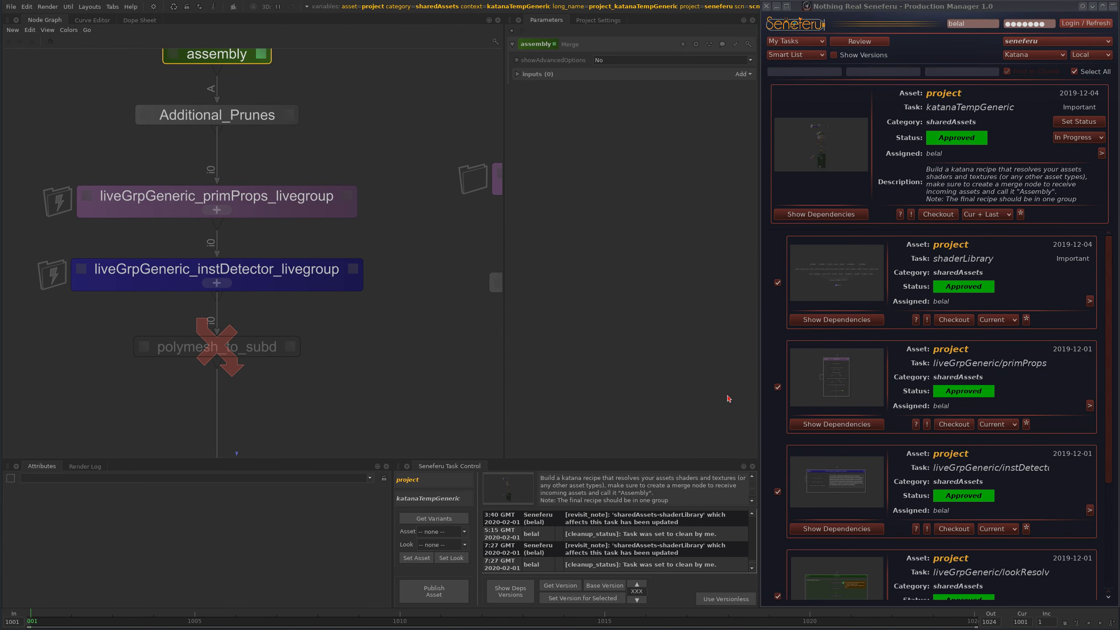
# Step: Minimize the Production Manager window and expand liveGrpGeneric_primProps_livegroup to view its internal nodes, collapsing it again after viewing
pyautogui.click(1113, 6)
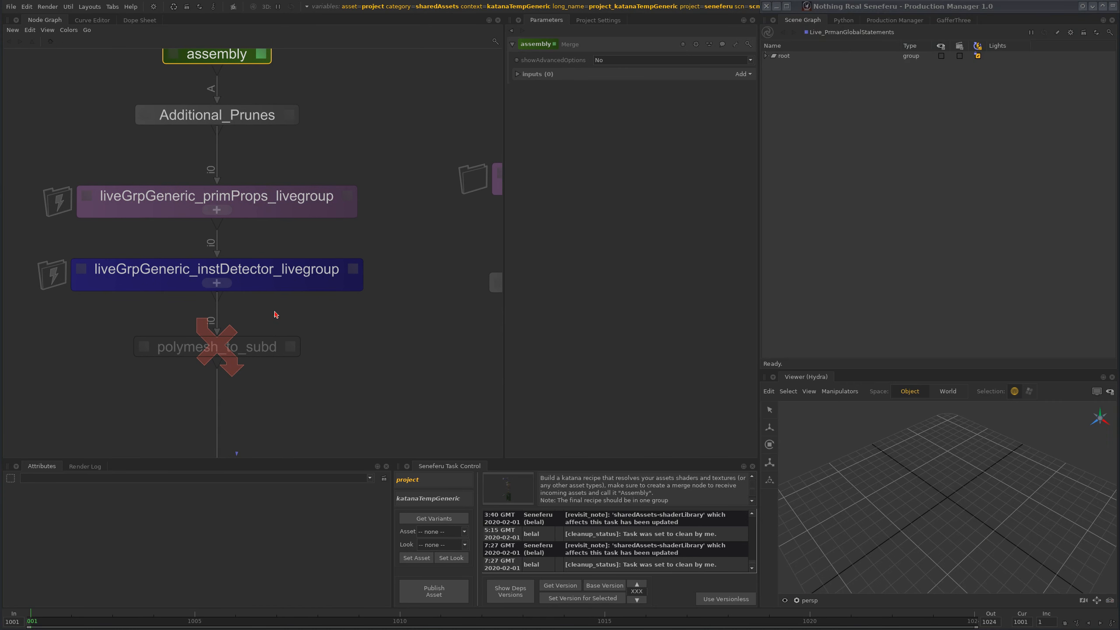
pyautogui.moveTo(274, 202); pyautogui.dragTo(265, 220, button='middle')
pyautogui.click(238, 234)
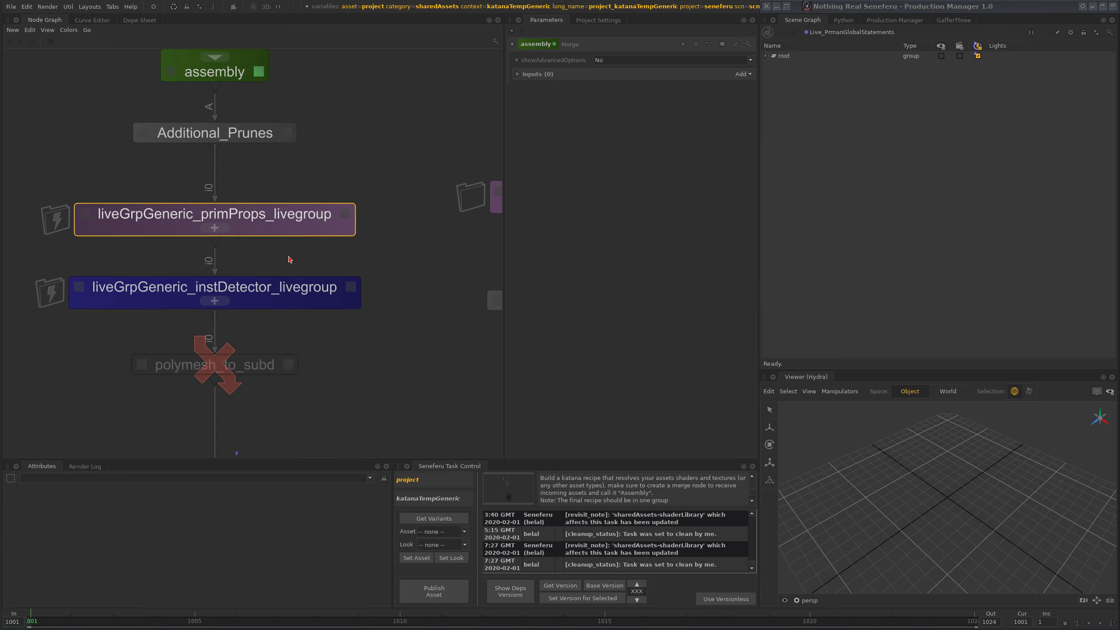
pyautogui.click(222, 228)
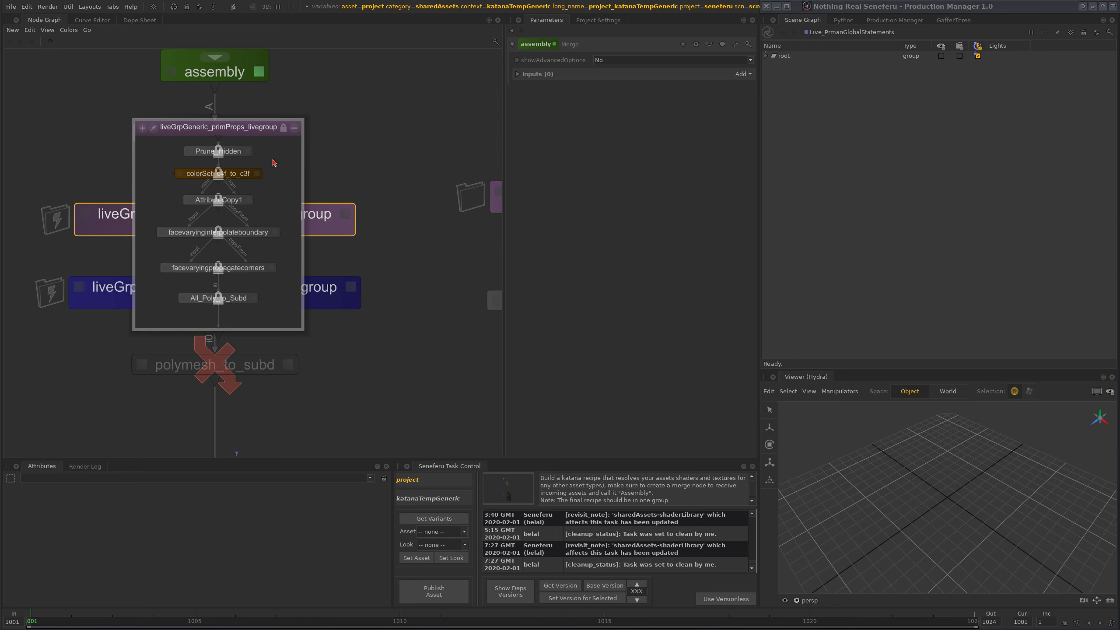
pyautogui.click(294, 129)
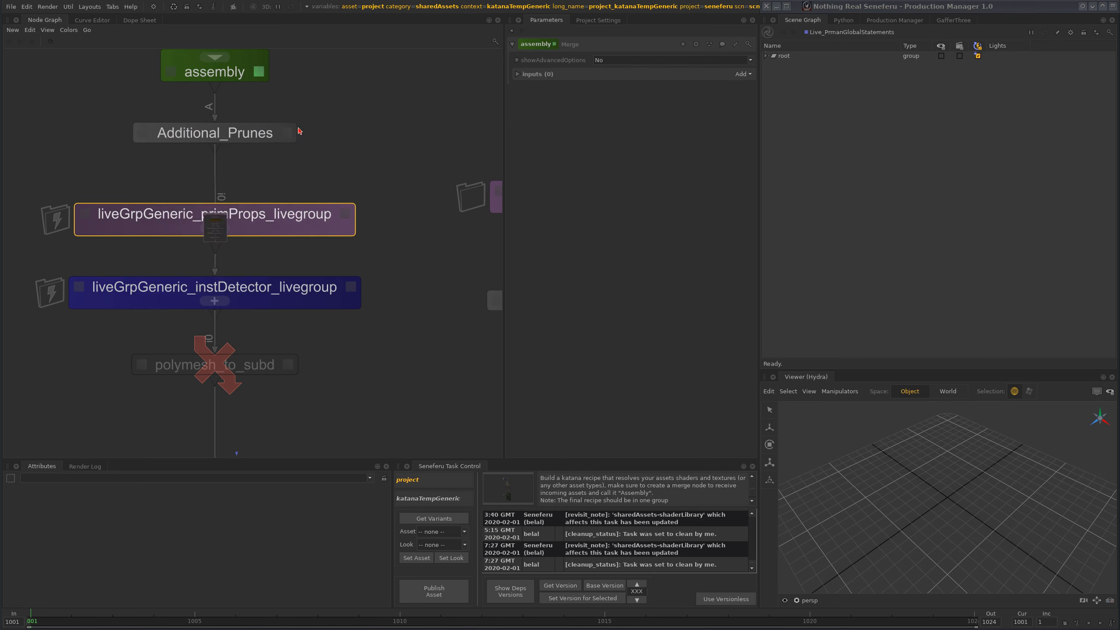
# Step: Reopen liveGrpGeneric_primProps_livegroup to review its chain from the hidden-object prune to All_Poly_to_Subd, and close it
pyautogui.scroll(-4, 403, 207)
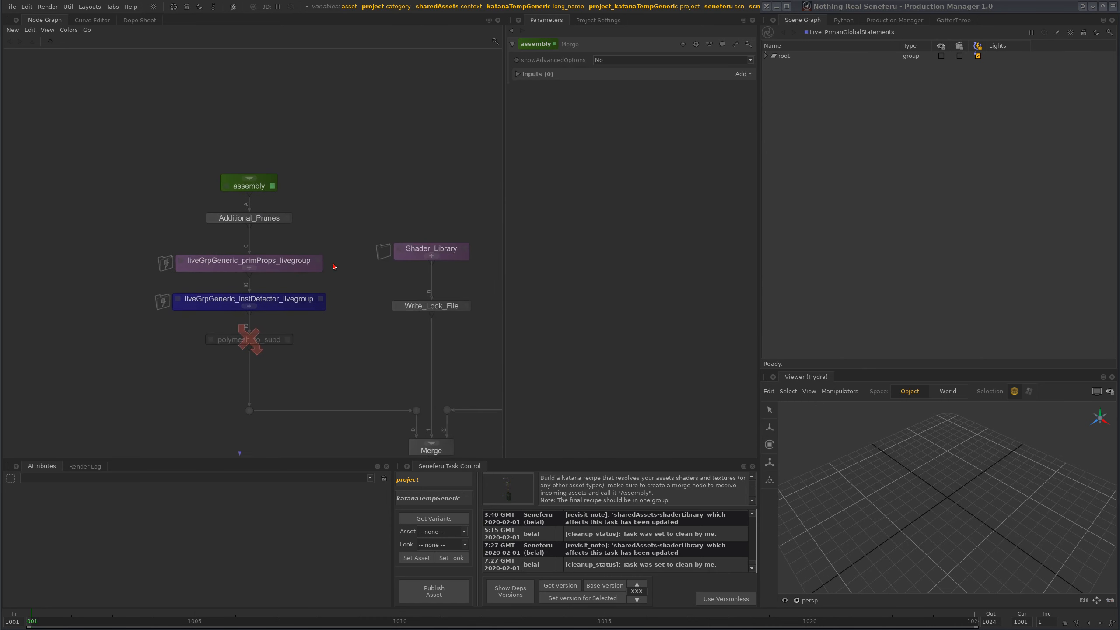
pyautogui.scroll(3, 380, 285)
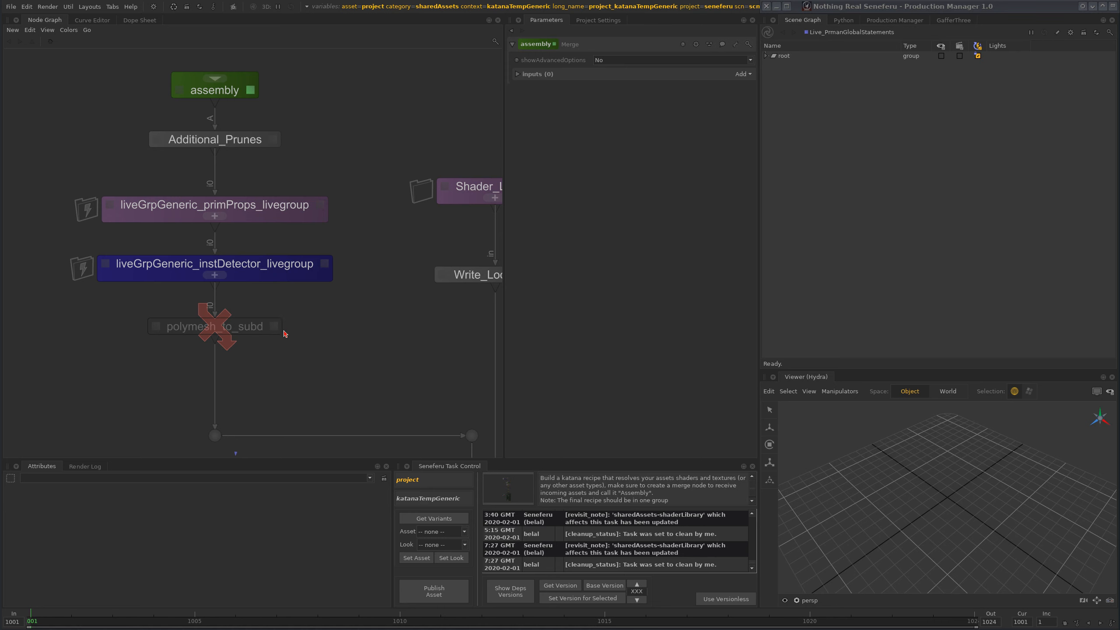
pyautogui.scroll(-4, 321, 333)
pyautogui.moveTo(304, 324); pyautogui.dragTo(269, 239, button='middle')
pyautogui.scroll(5, 267, 227)
pyautogui.scroll(-1, 268, 227)
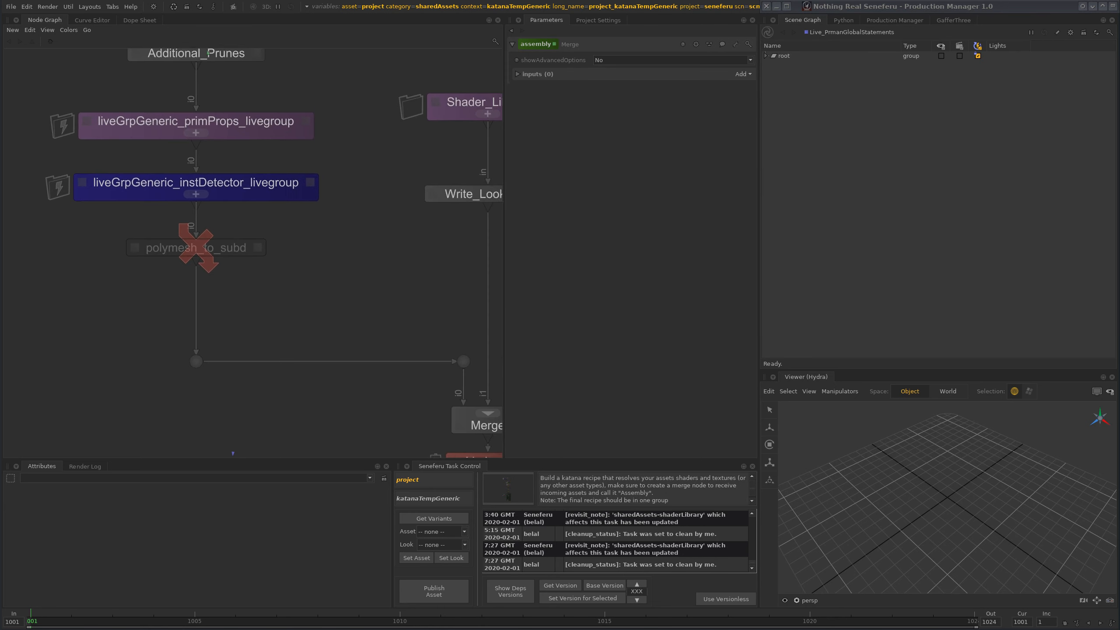
pyautogui.moveTo(193, 203); pyautogui.dragTo(244, 254, button='middle')
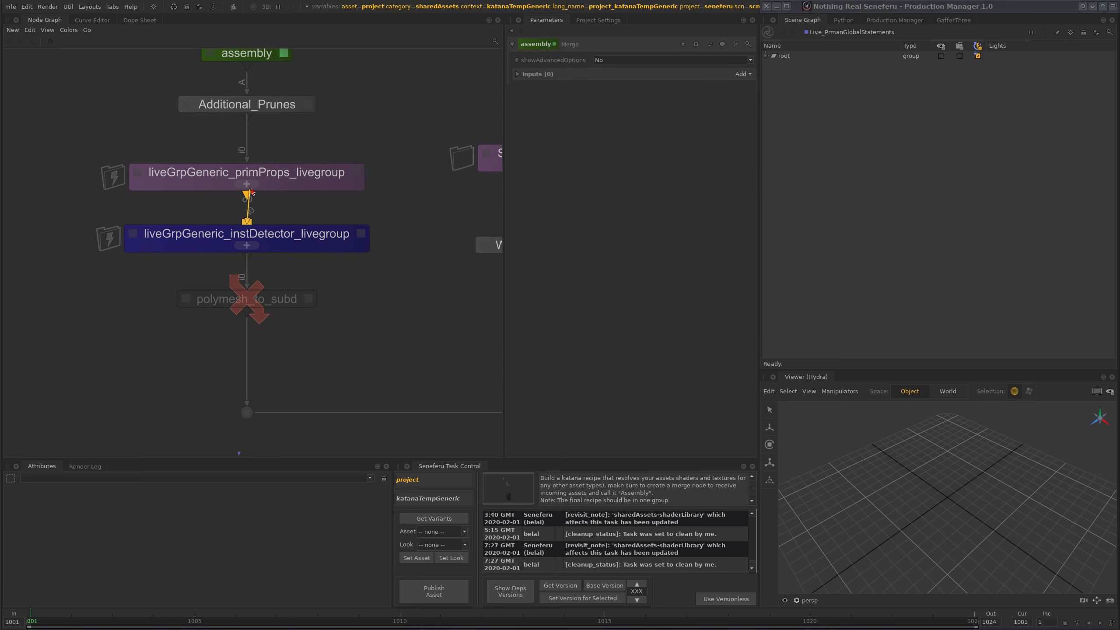
pyautogui.moveTo(257, 188)
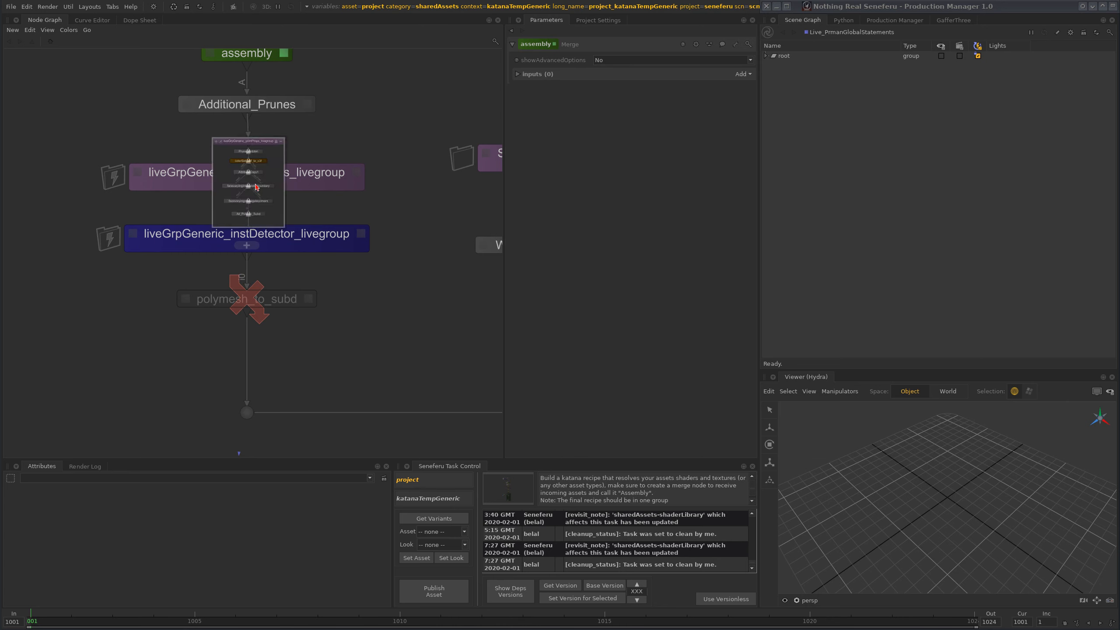
pyautogui.scroll(1, 281, 142)
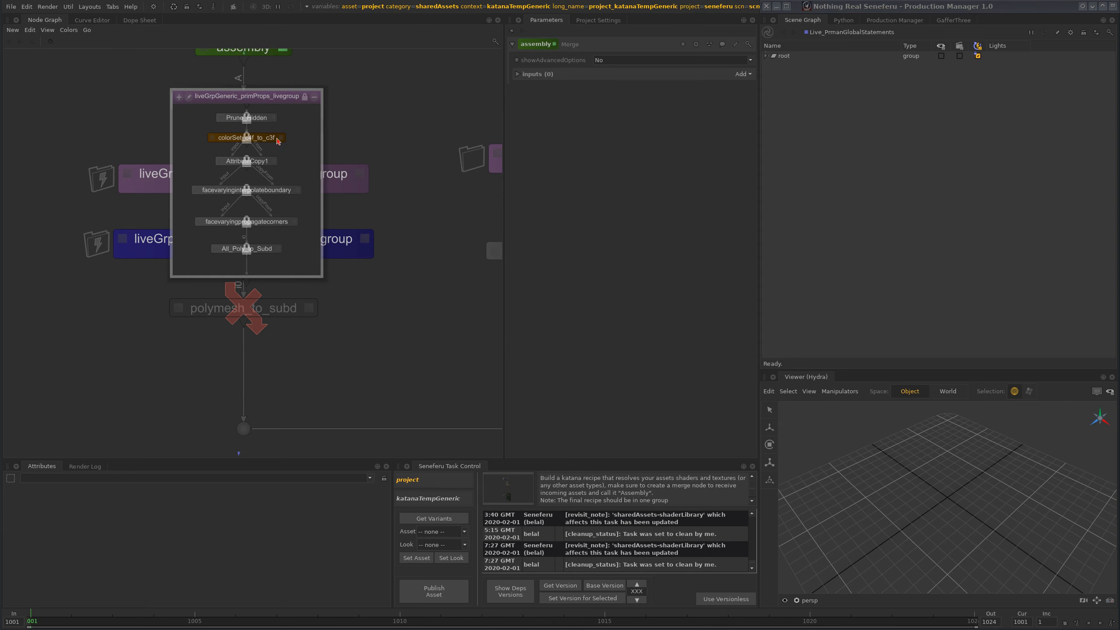
pyautogui.click(314, 97)
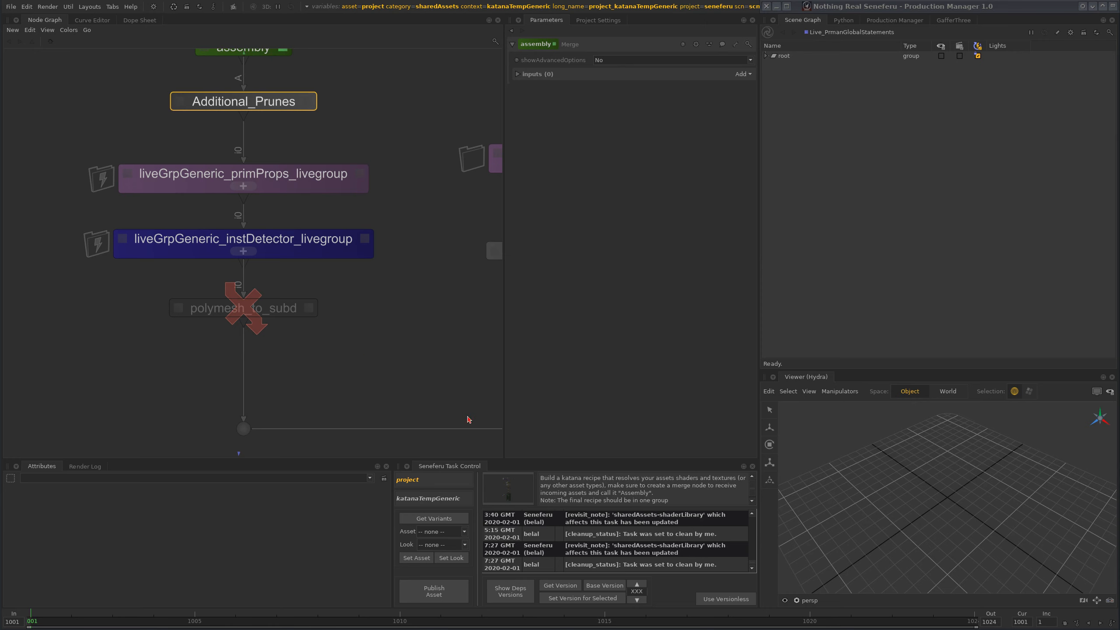
# Step: Inspect liveGrpGeneric_instDetector_livegroup and the disabled polymesh_to_subd node beneath it
pyautogui.scroll(3, 331, 307)
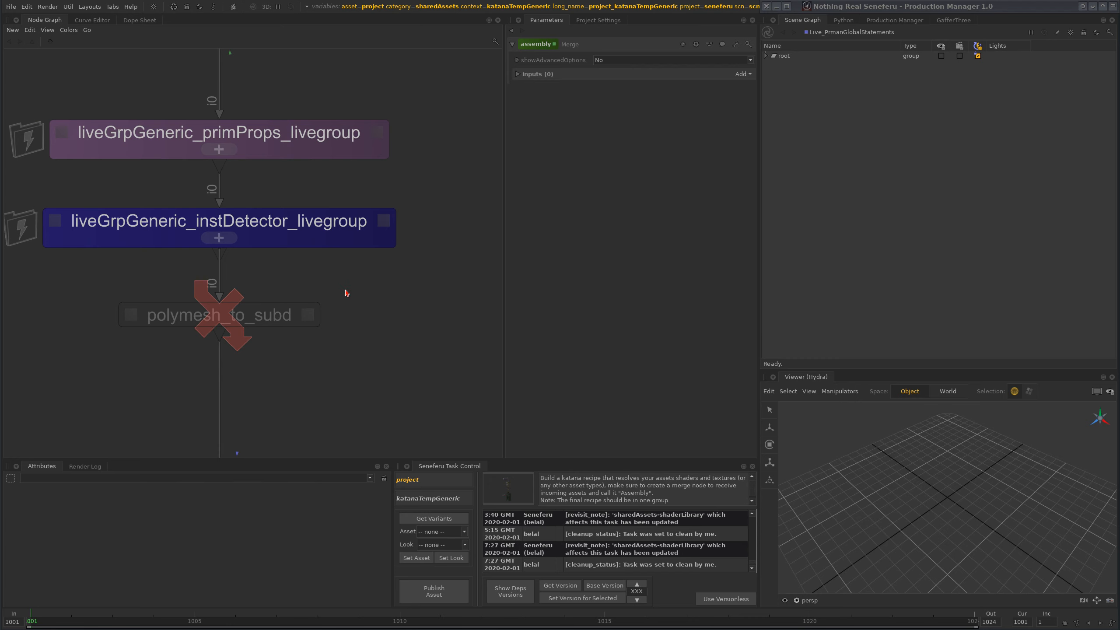
pyautogui.scroll(-3, 349, 289)
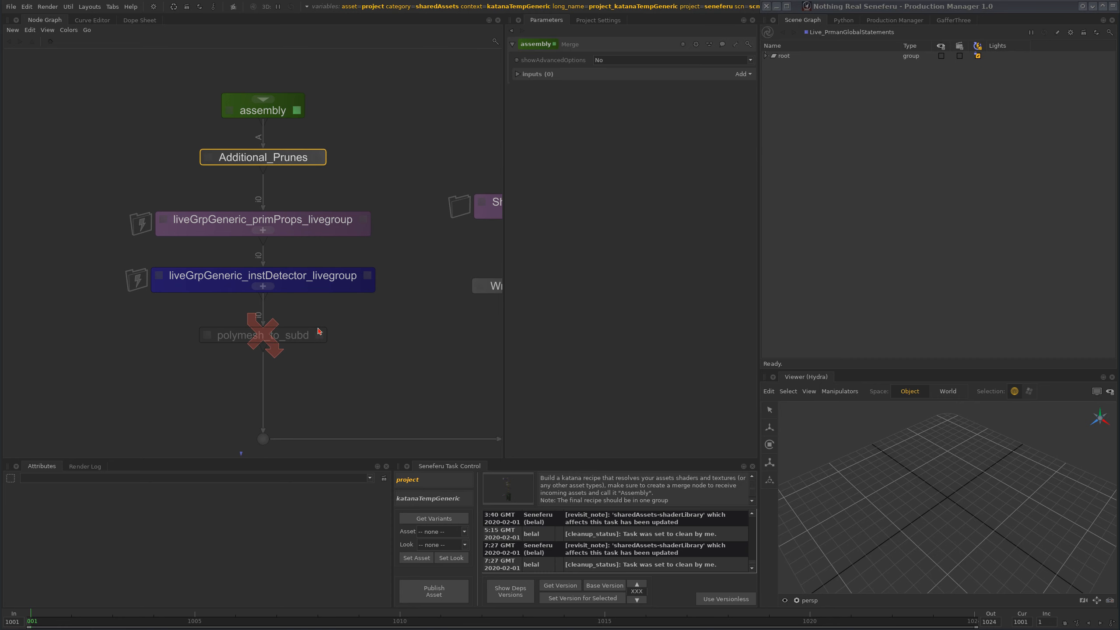
pyautogui.moveTo(326, 345); pyautogui.dragTo(334, 272, button='middle')
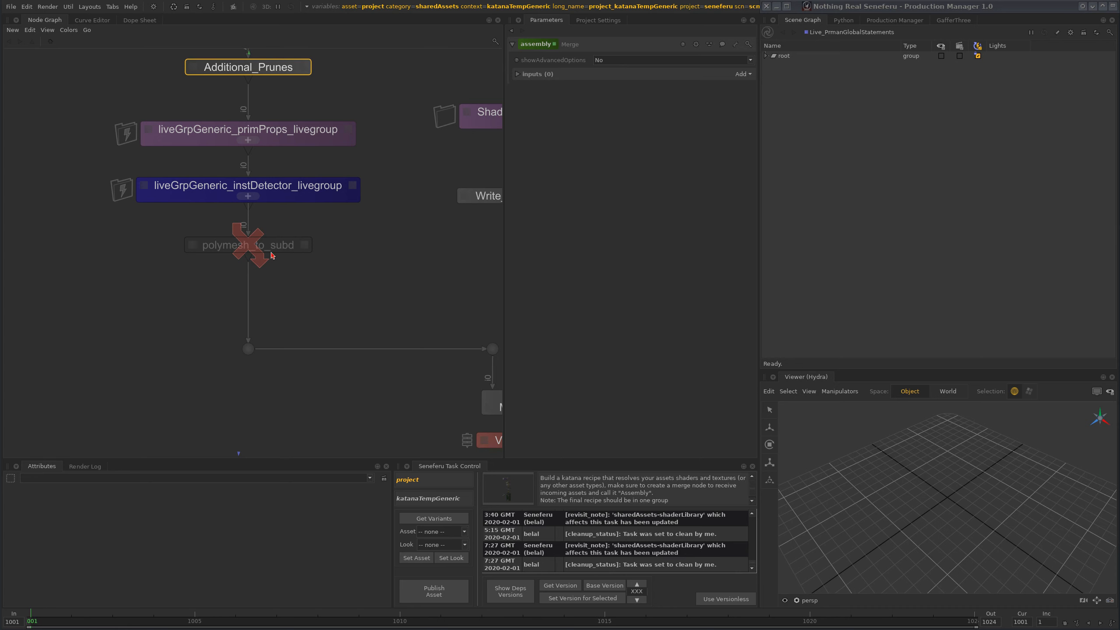
# Step: Examine the assembly branch from Additional_Prunes through the two livegroups and polymesh_to_subd down to the Merge node, leaving no node selected
pyautogui.scroll(-3, 313, 263)
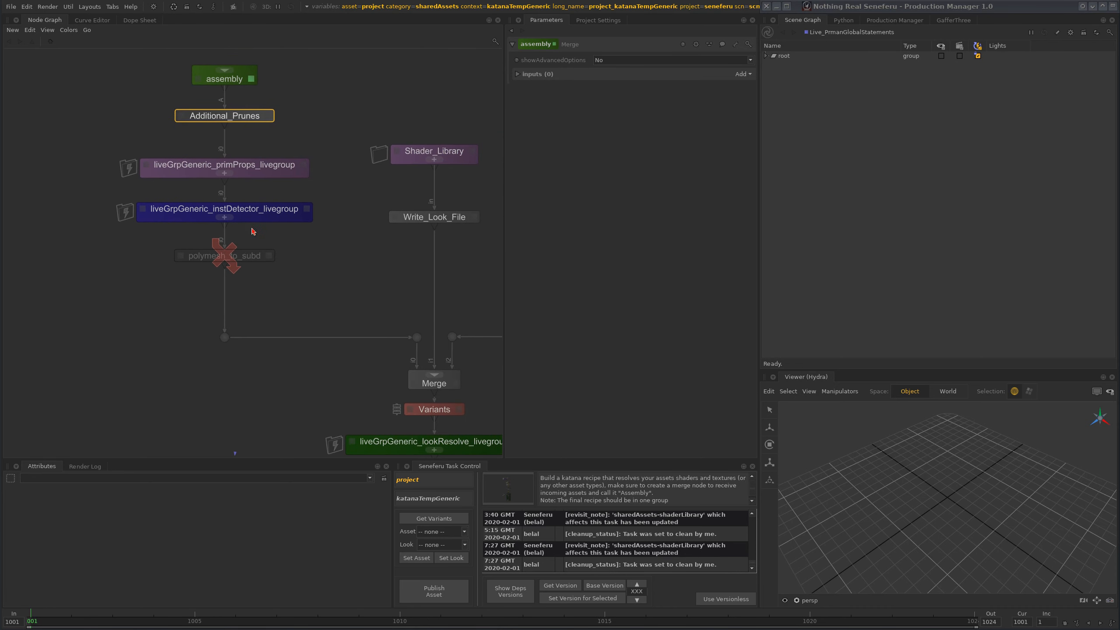
pyautogui.scroll(3, 225, 232)
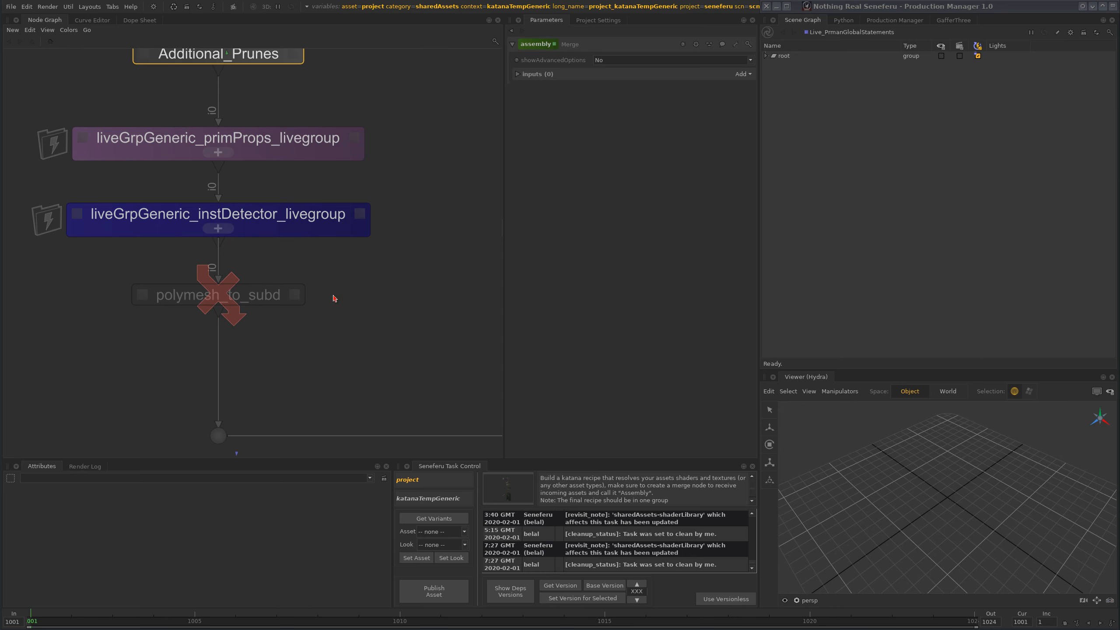
pyautogui.scroll(-4, 334, 299)
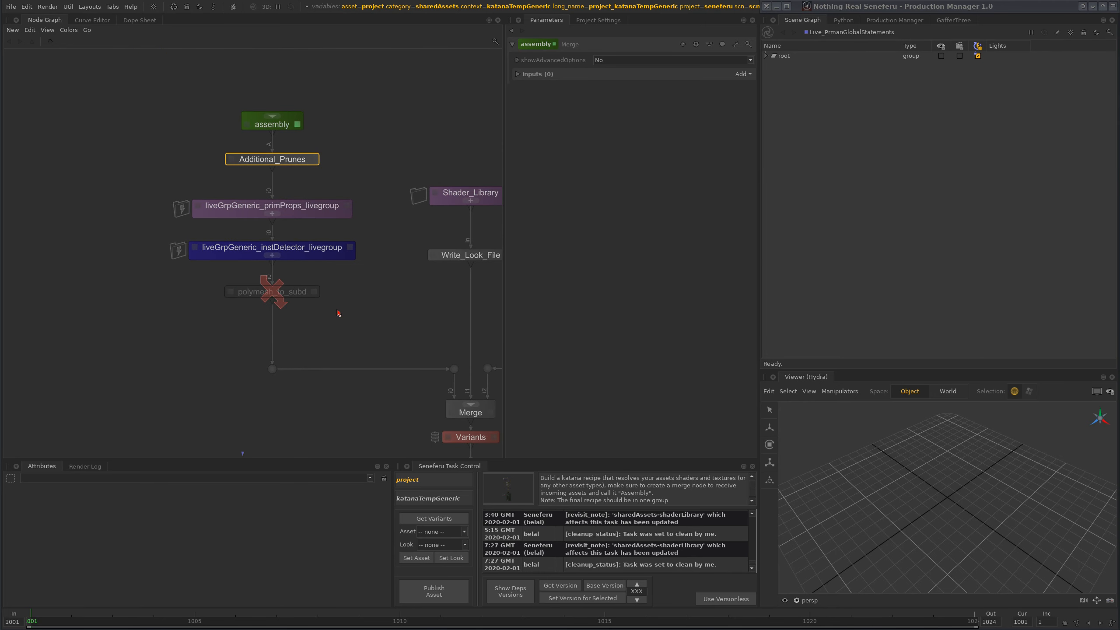
pyautogui.click(370, 206)
pyautogui.moveTo(364, 359); pyautogui.dragTo(328, 355, button='middle')
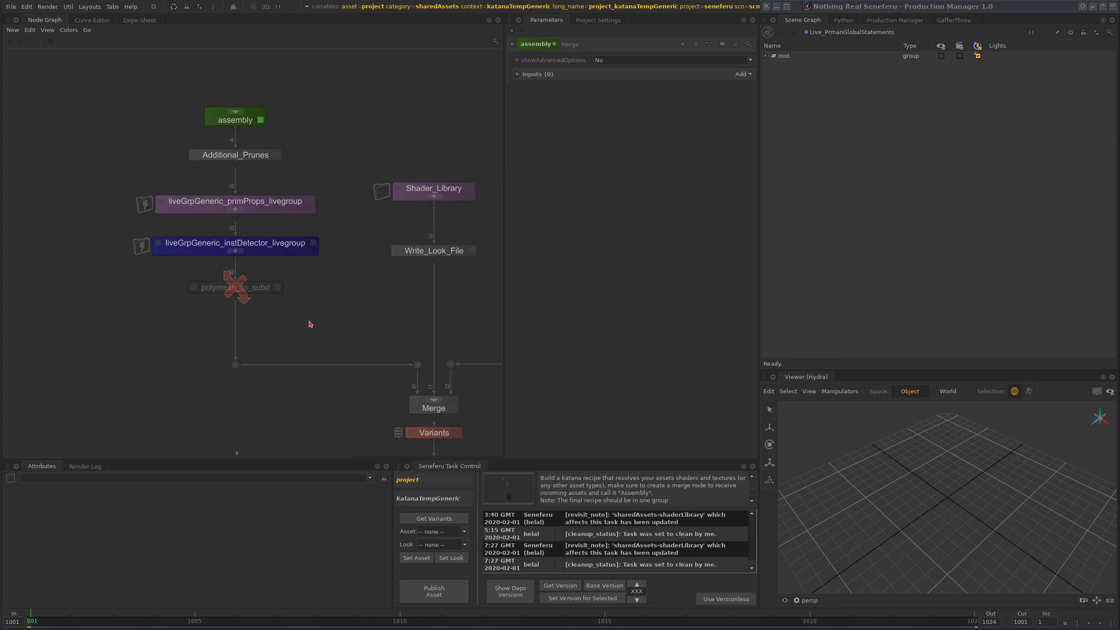
pyautogui.moveTo(302, 321); pyautogui.dragTo(290, 298, button='middle')
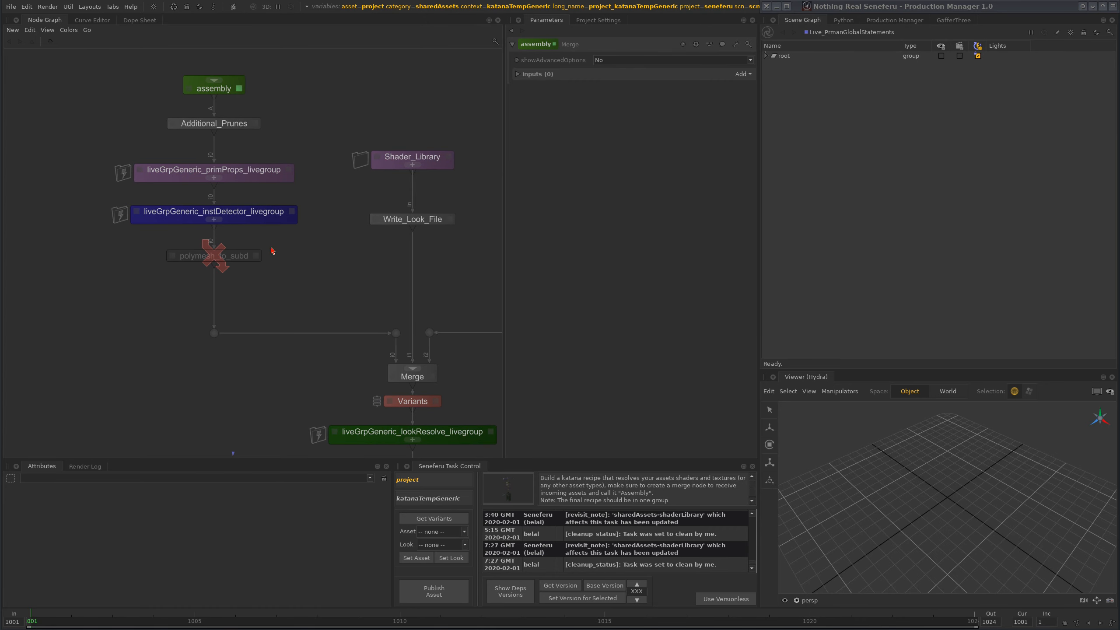
pyautogui.moveTo(259, 260); pyautogui.dragTo(290, 267, button='middle')
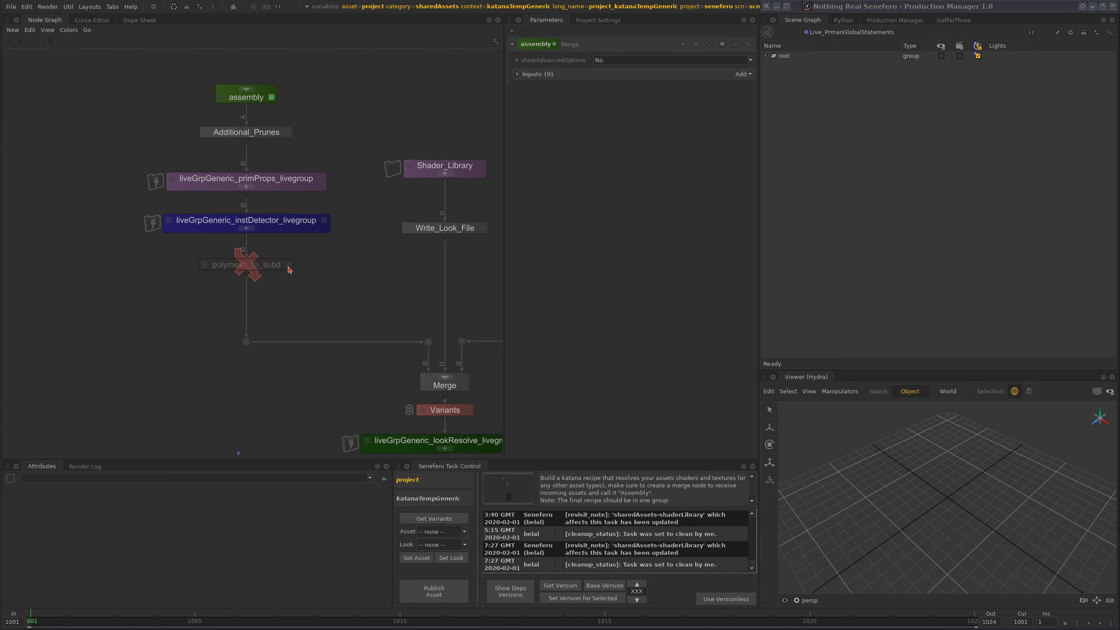
# Step: Expand liveGrpGeneric_instDetector_livegroup to review its internal nodes and the note on overriding source subdivision levels, and collapse it again
pyautogui.scroll(3, 291, 239)
pyautogui.click(219, 224)
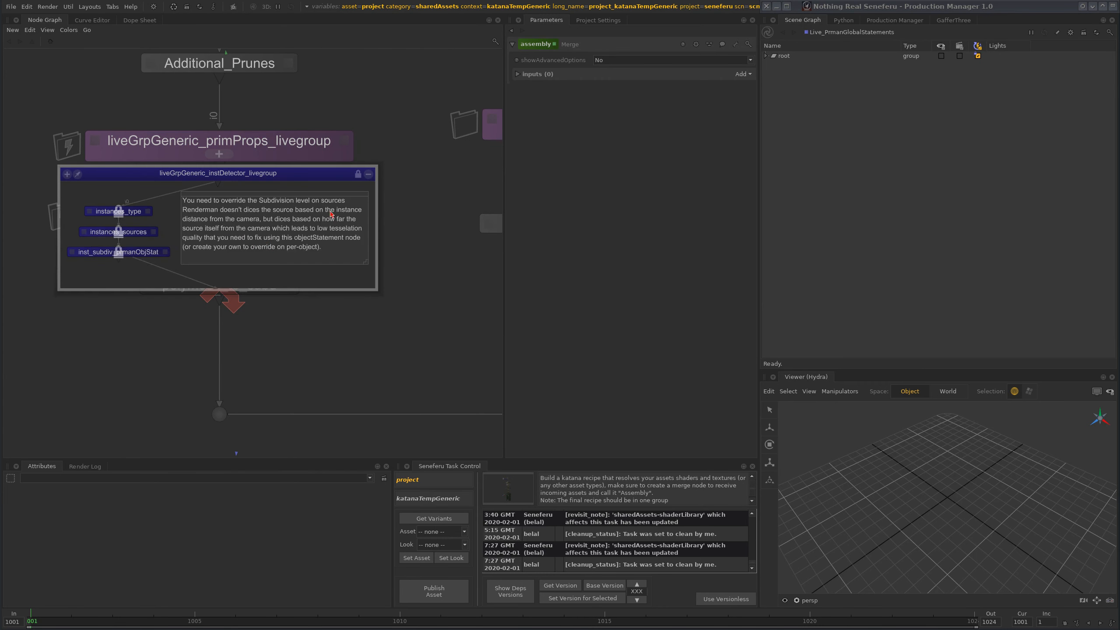
pyautogui.click(369, 174)
pyautogui.scroll(-3, 282, 271)
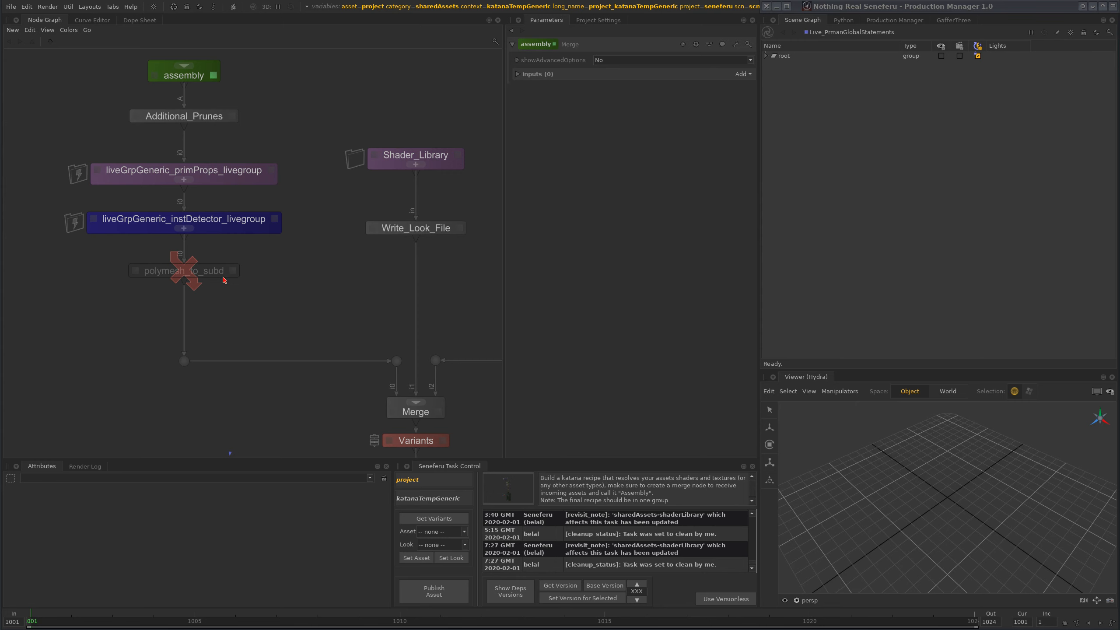
# Step: Examine the Shader_Library and Write_Look_File branch that feeds into Merge beside the assembly branch
pyautogui.scroll(-2, 225, 280)
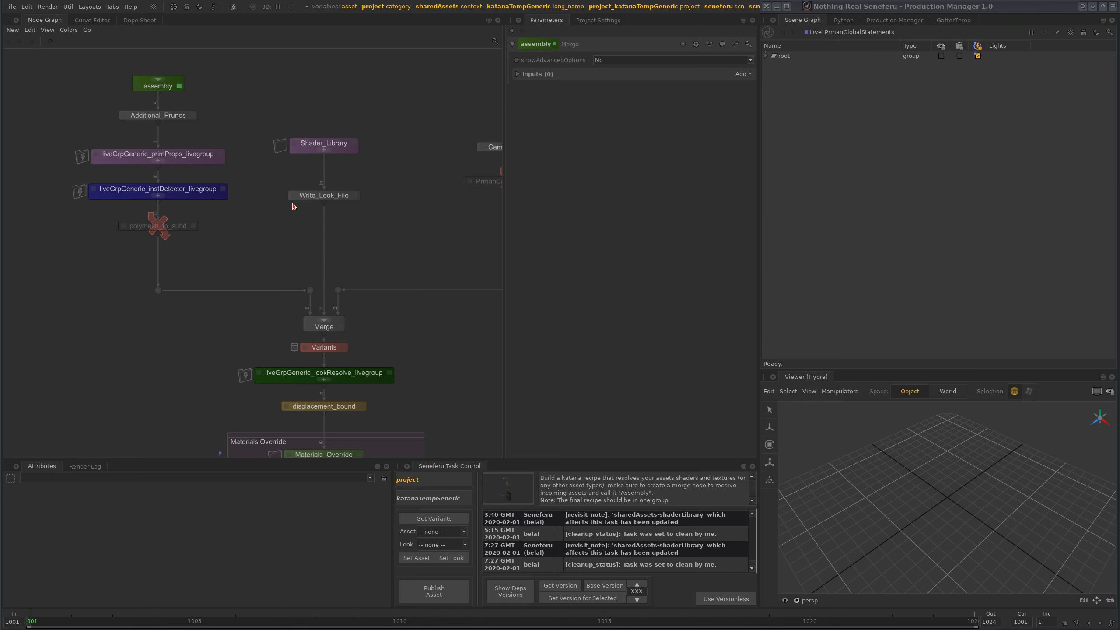
pyautogui.scroll(1, 253, 215)
pyautogui.scroll(1, 272, 213)
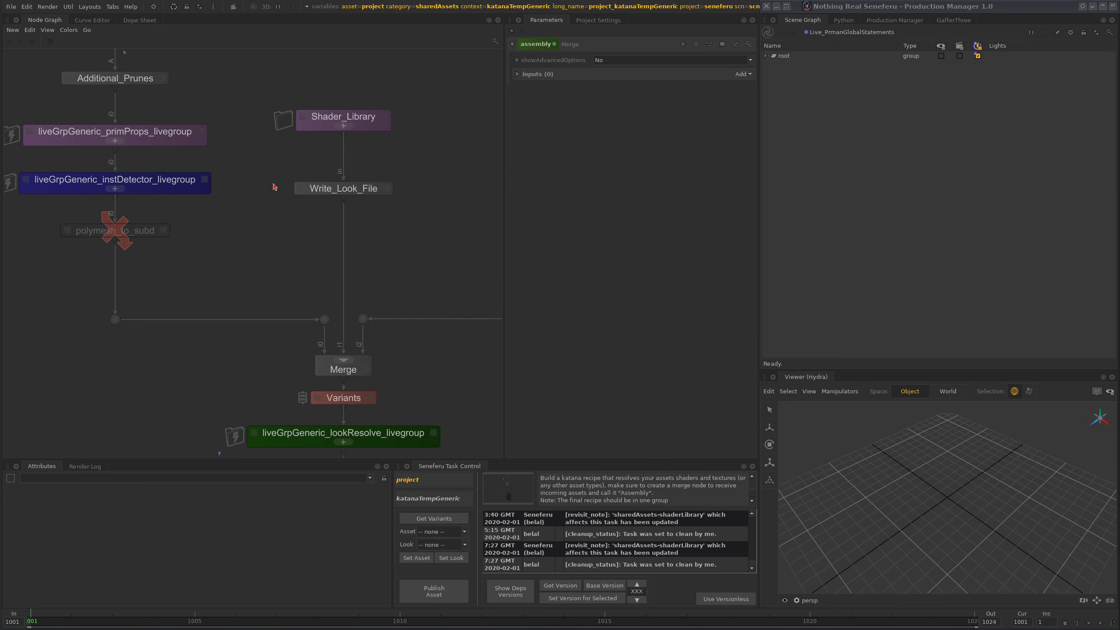
pyautogui.scroll(-2, 263, 243)
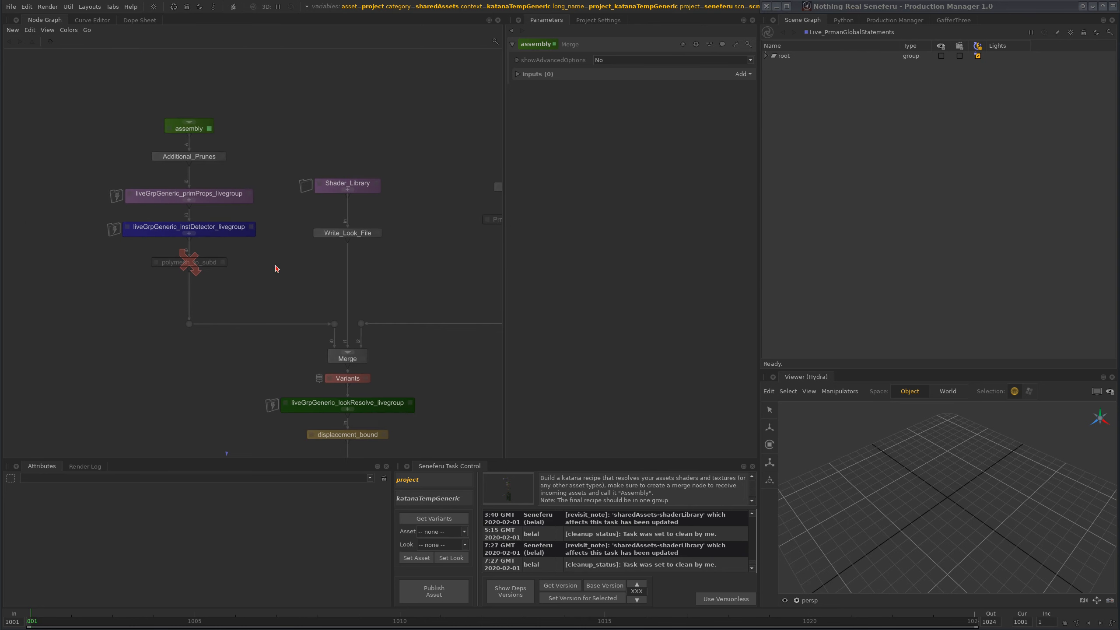
pyautogui.moveTo(336, 285); pyautogui.dragTo(305, 264, button='middle')
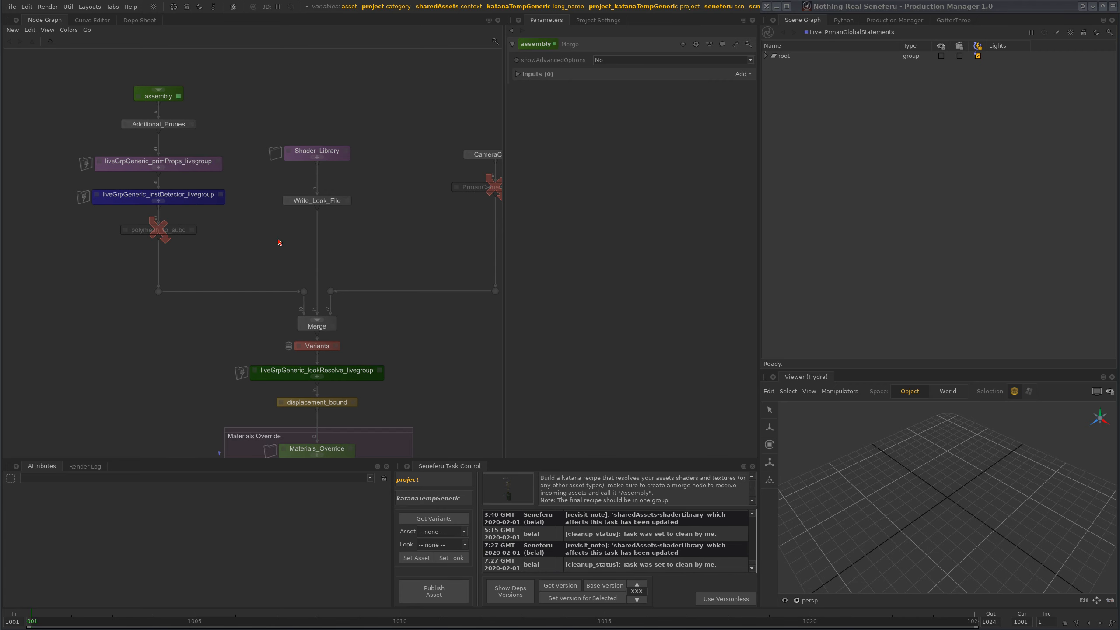
# Step: Expand the Shader_Library group to view its Additional Shaders and the nested Shader_Library_KLFs group, collapsing both after viewing
pyautogui.scroll(5, 329, 154)
pyautogui.moveTo(323, 52); pyautogui.dragTo(325, 266, button='middle')
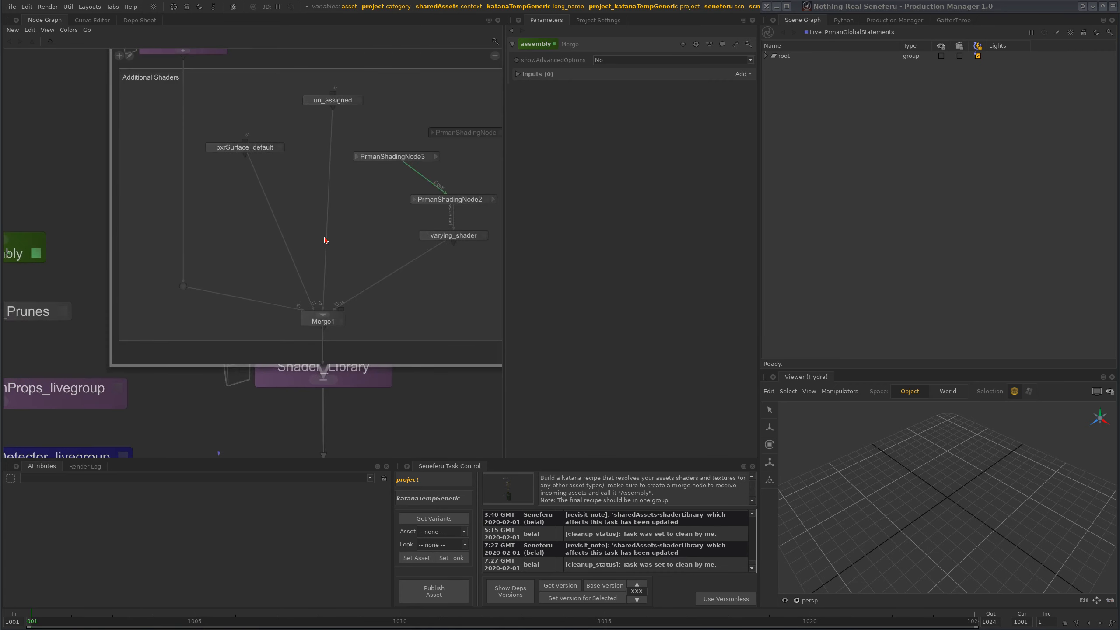
pyautogui.scroll(-3, 314, 202)
pyautogui.moveTo(235, 74); pyautogui.dragTo(242, 218, button='middle')
pyautogui.scroll(3, 250, 226)
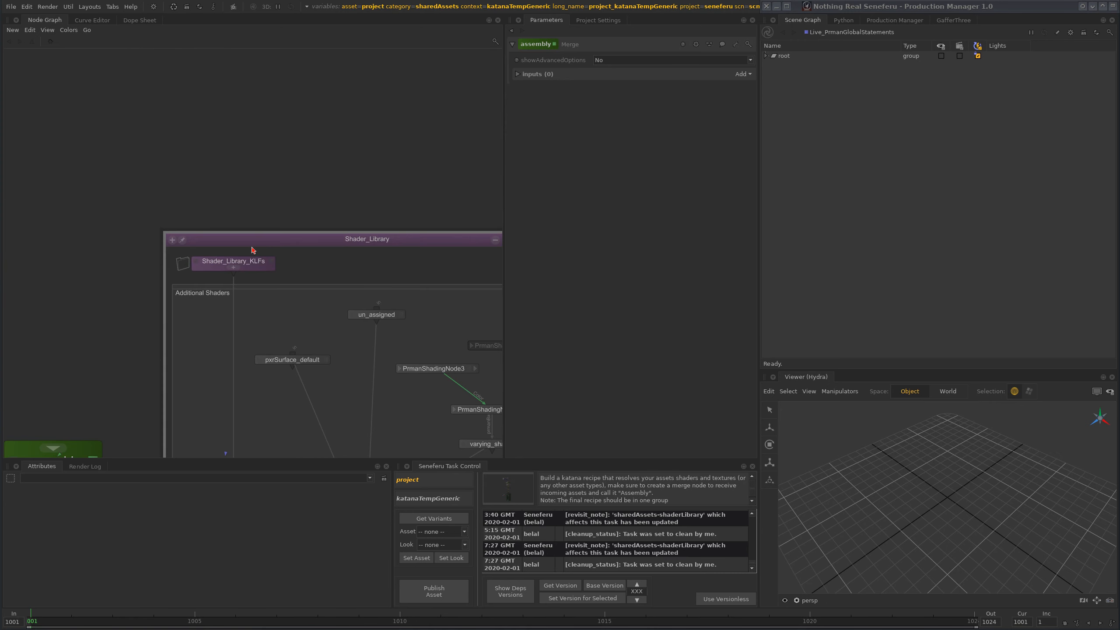
pyautogui.click(235, 267)
pyautogui.moveTo(241, 271)
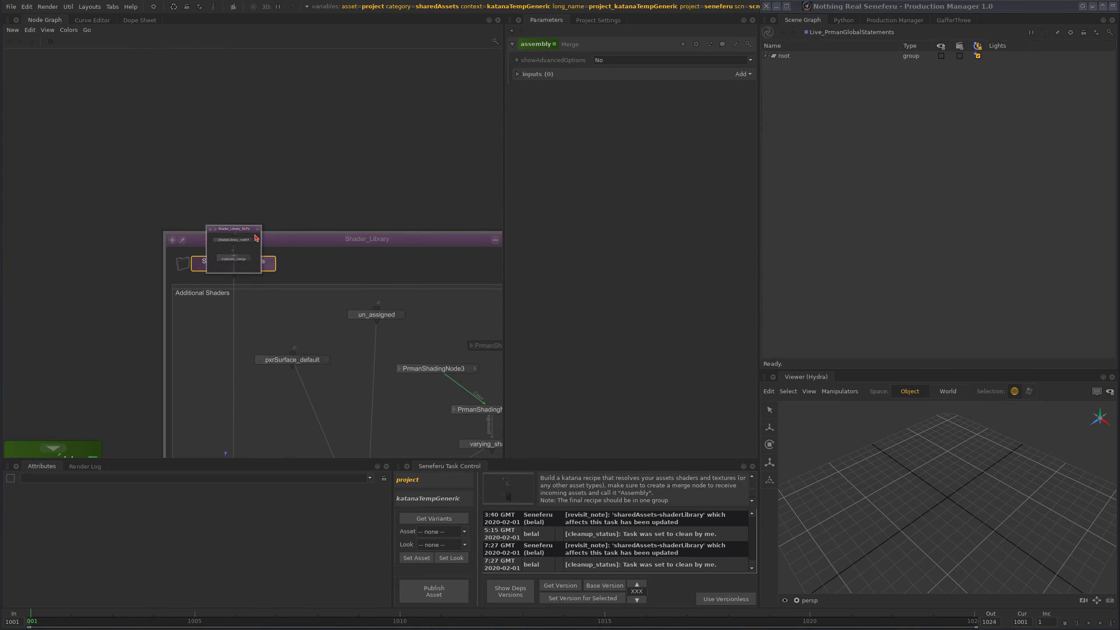
pyautogui.scroll(-5, 282, 252)
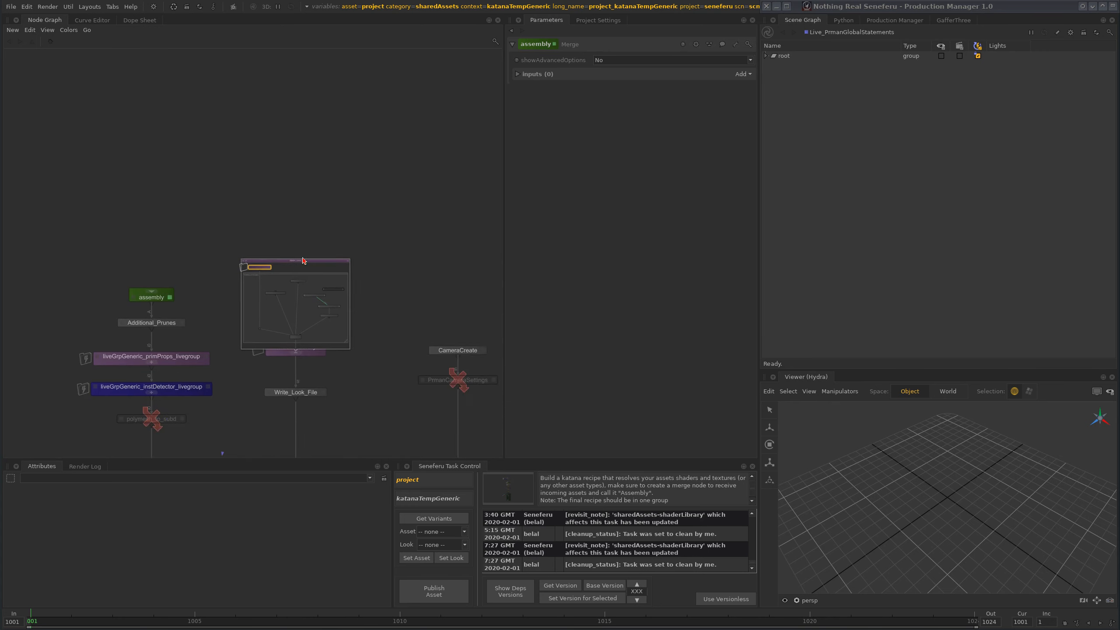
pyautogui.scroll(5, 387, 258)
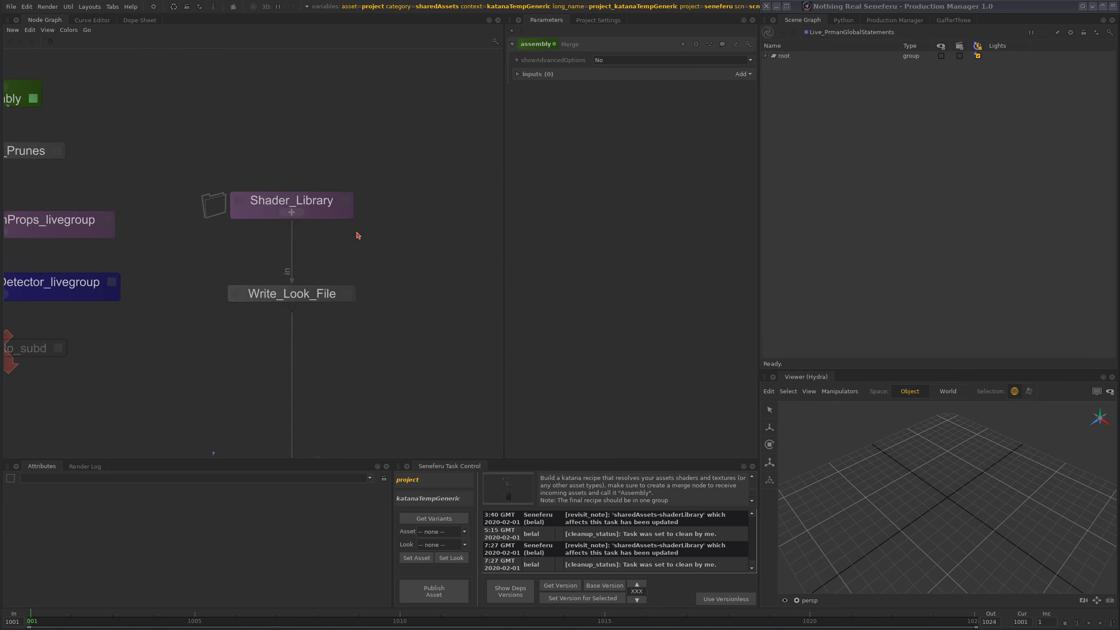
# Step: Review the overall graph, from the assembly, Shader_Library and CameraCreate branches through Merge to the integrator and render settings nodes
pyautogui.scroll(-4, 358, 236)
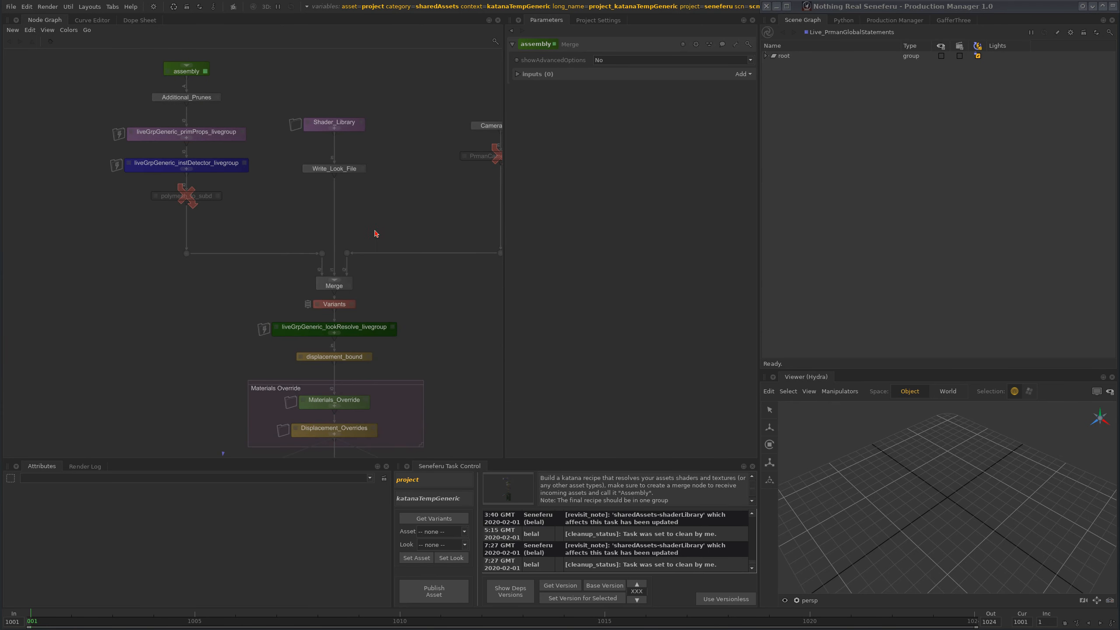
pyautogui.scroll(-4, 372, 176)
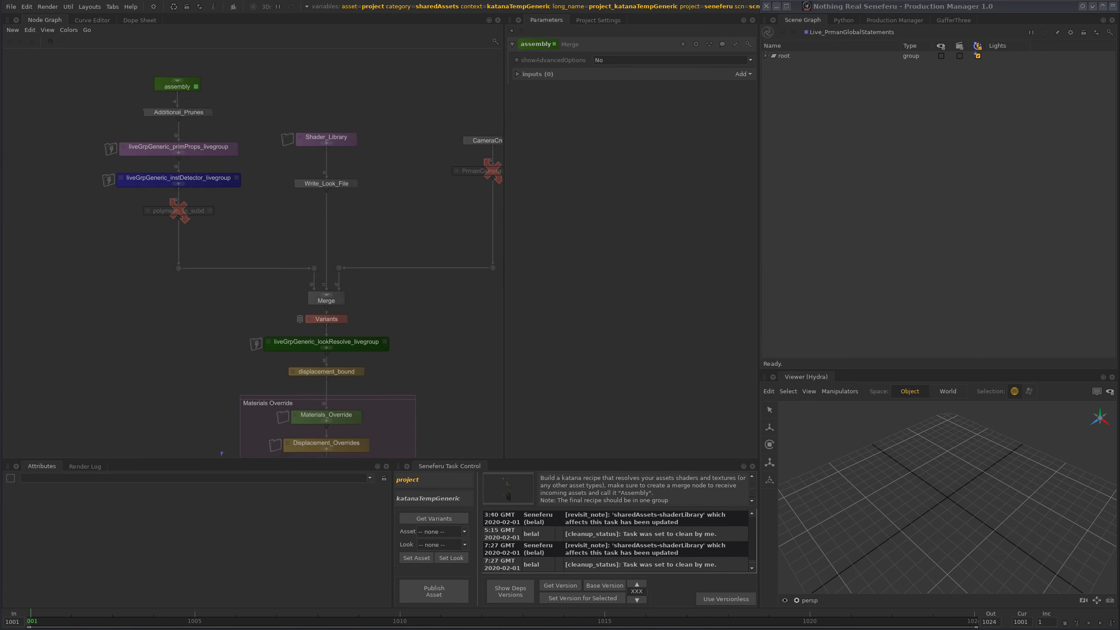
pyautogui.scroll(3, 370, 177)
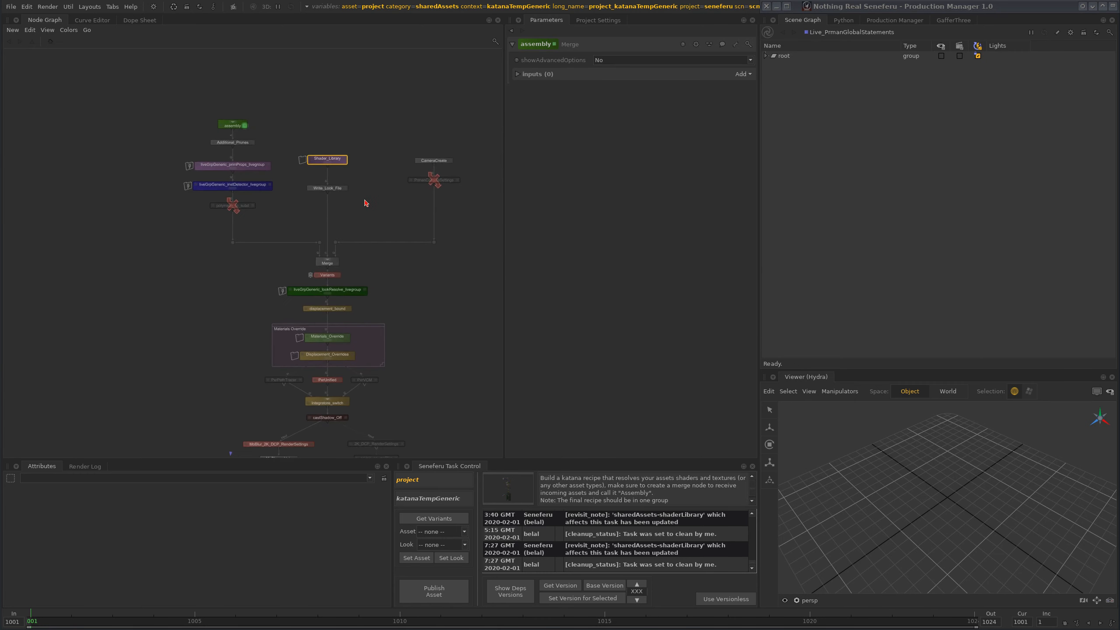
pyautogui.moveTo(357, 284); pyautogui.dragTo(353, 260, button='middle')
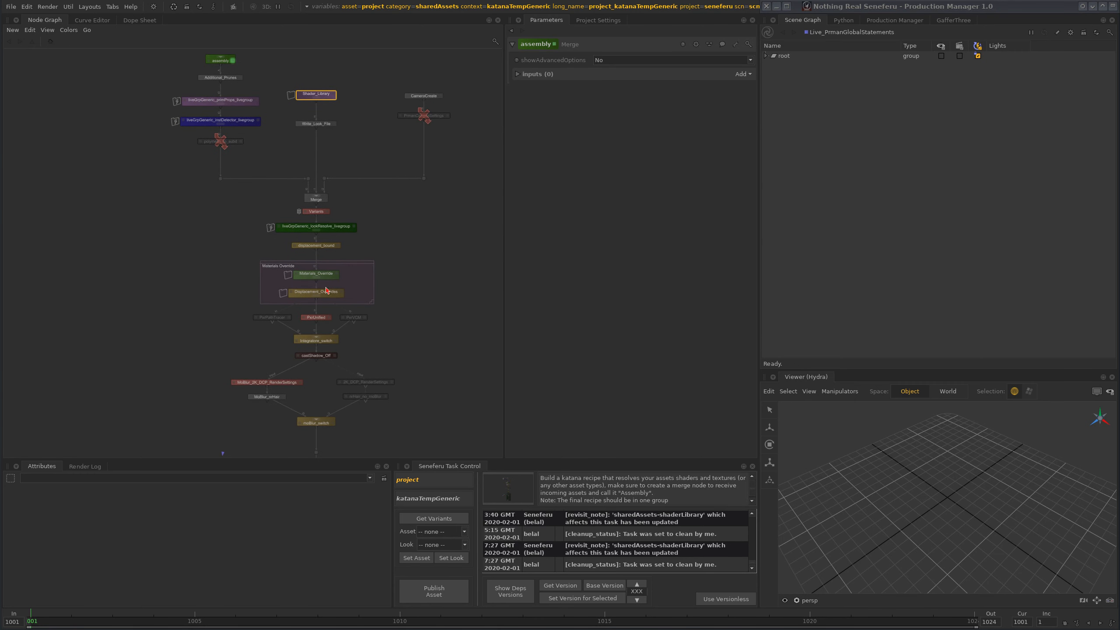
pyautogui.scroll(1, 358, 114)
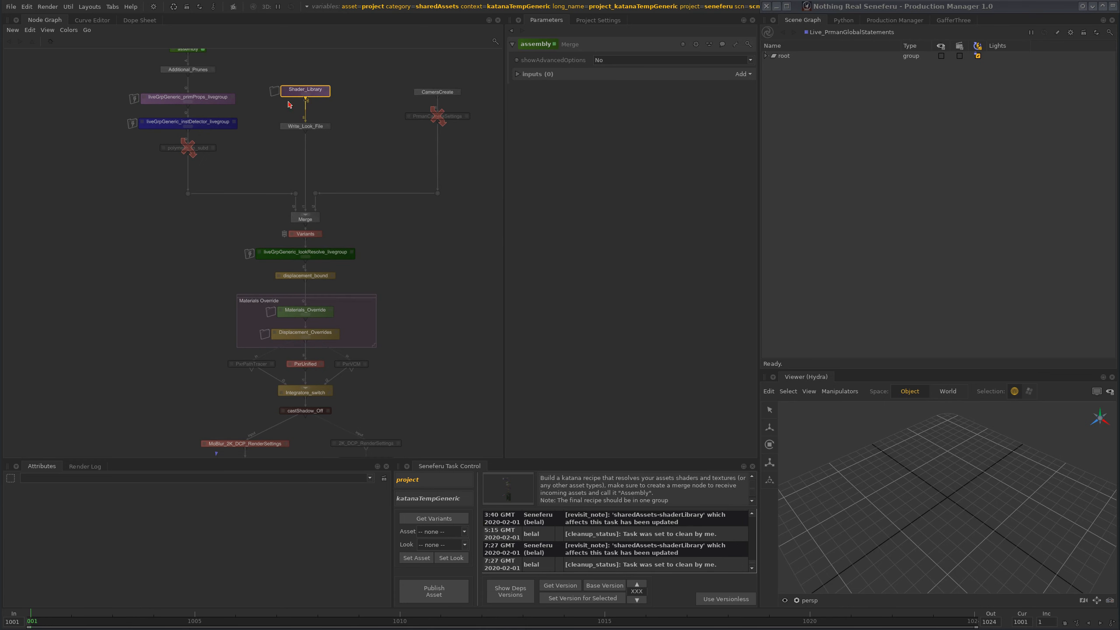
pyautogui.moveTo(290, 104); pyautogui.dragTo(292, 159, button='middle')
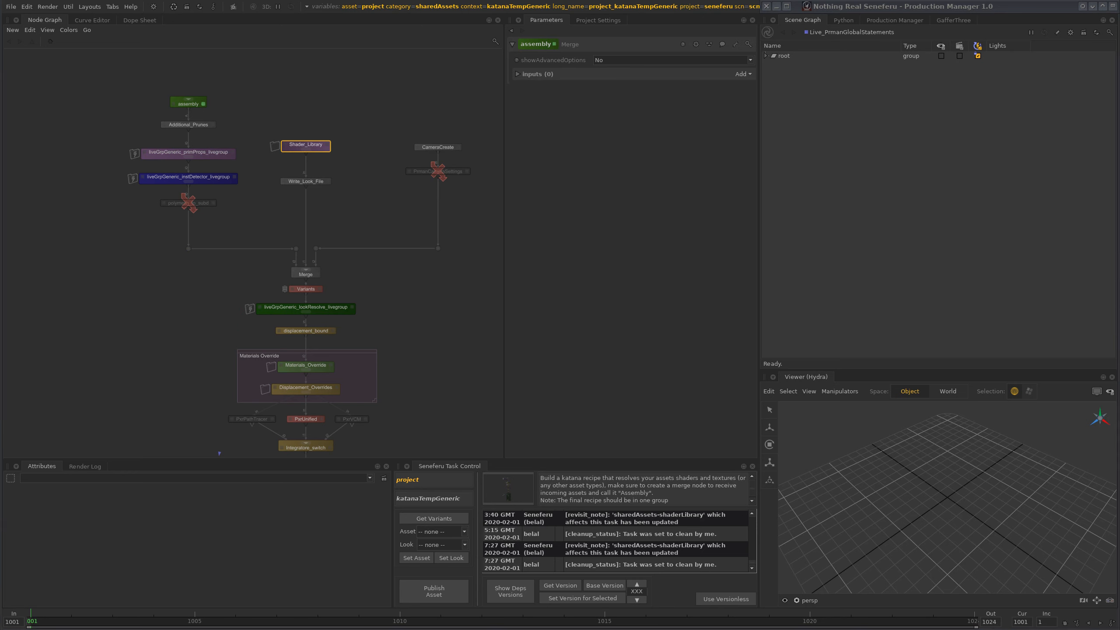
# Step: Open the Variants stack's parameters and inspect variant_10, collapsing its script section
pyautogui.scroll(5, 261, 186)
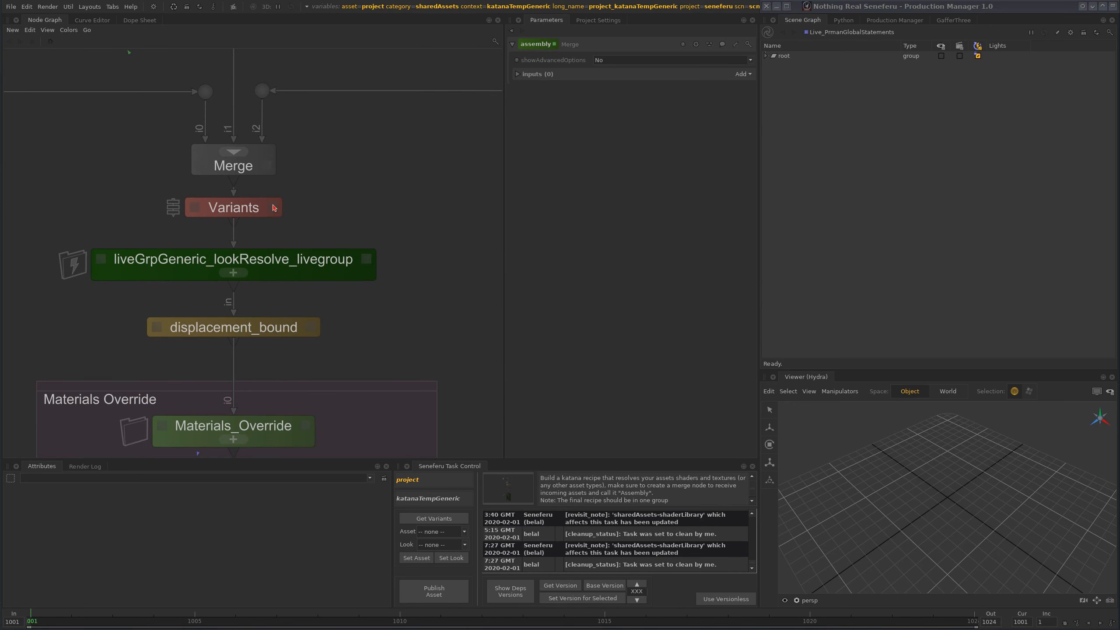
pyautogui.click(273, 208)
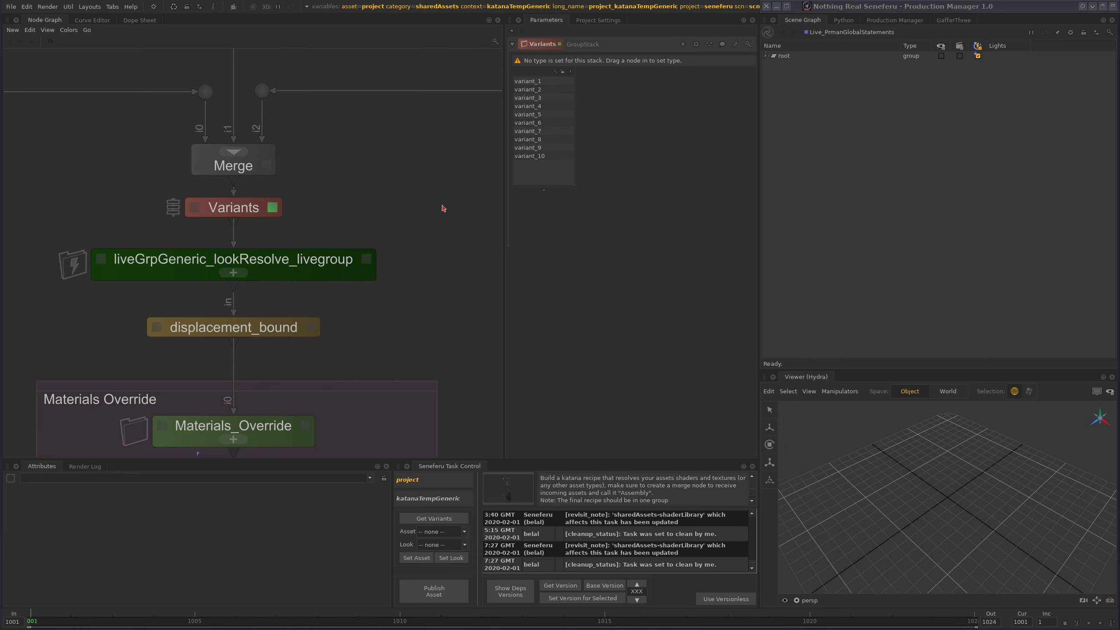
pyautogui.click(537, 82)
pyautogui.click(534, 156)
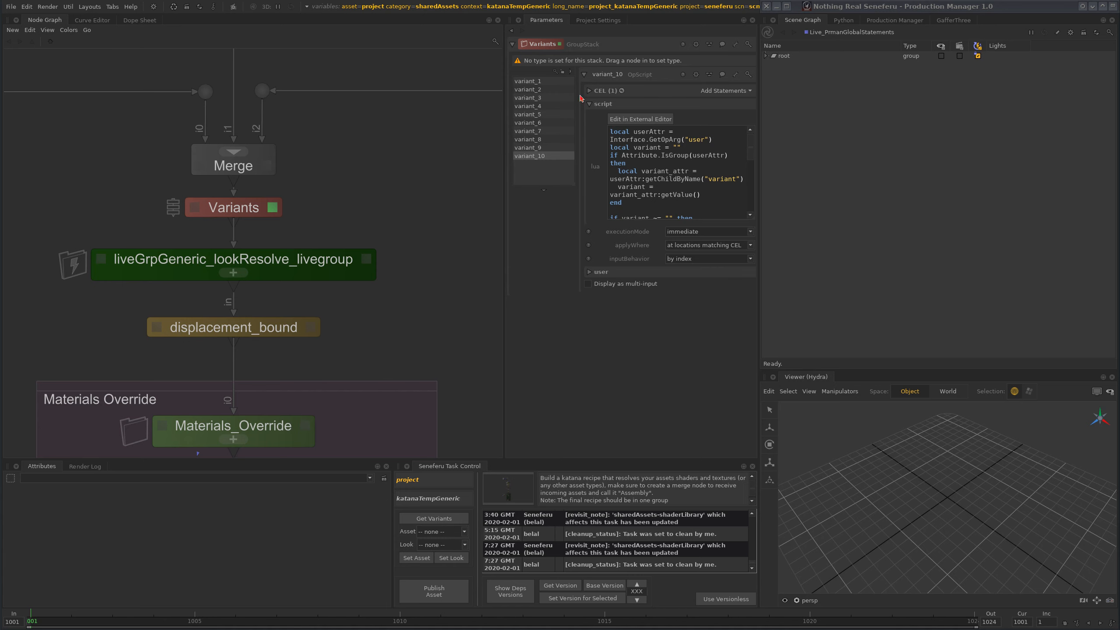
pyautogui.click(590, 104)
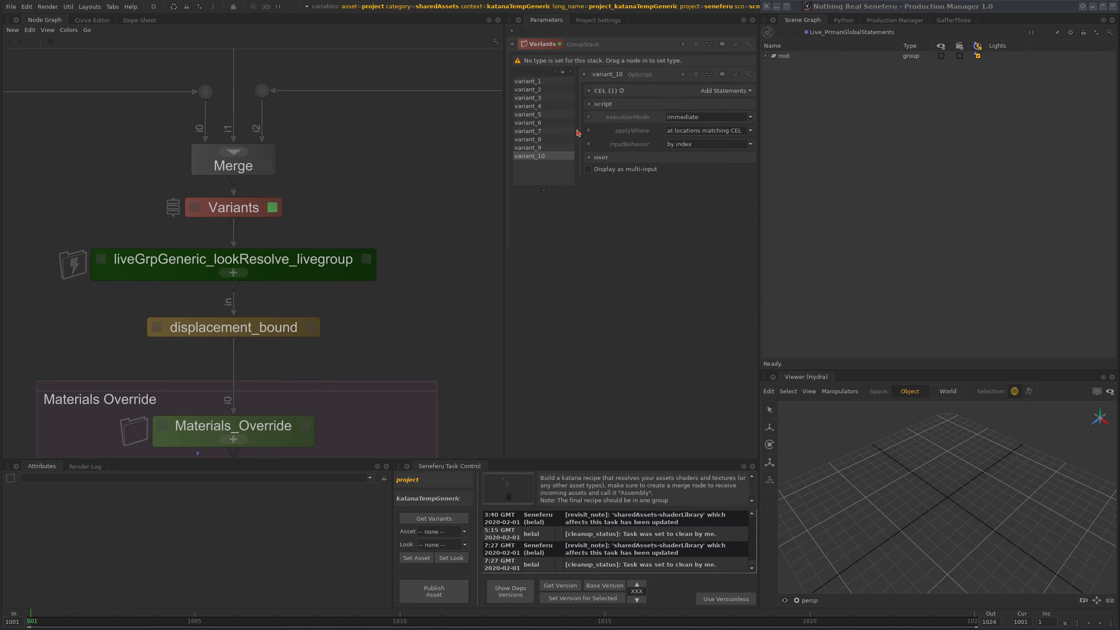
# Step: Expand liveGrpGeneric_lookResolve_livegroup to review its Resolve Materials & Textures nodes and texture override note, and collapse it again
pyautogui.moveTo(258, 216); pyautogui.dragTo(250, 273, button='middle')
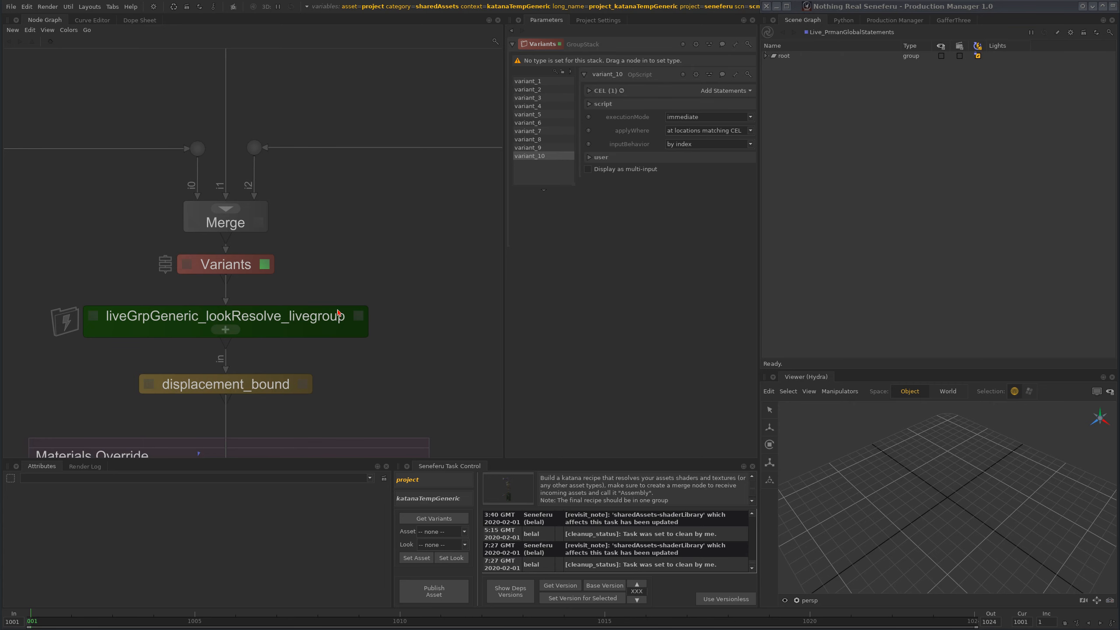
pyautogui.moveTo(332, 300); pyautogui.dragTo(341, 218, button='middle')
pyautogui.scroll(-2, 360, 253)
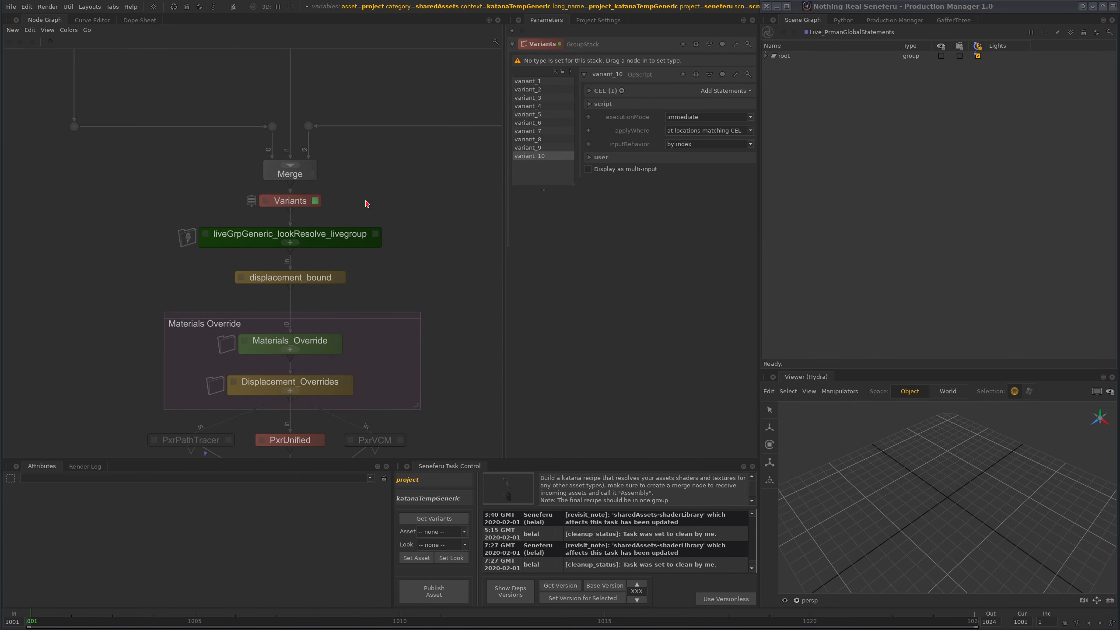
pyautogui.scroll(3, 317, 233)
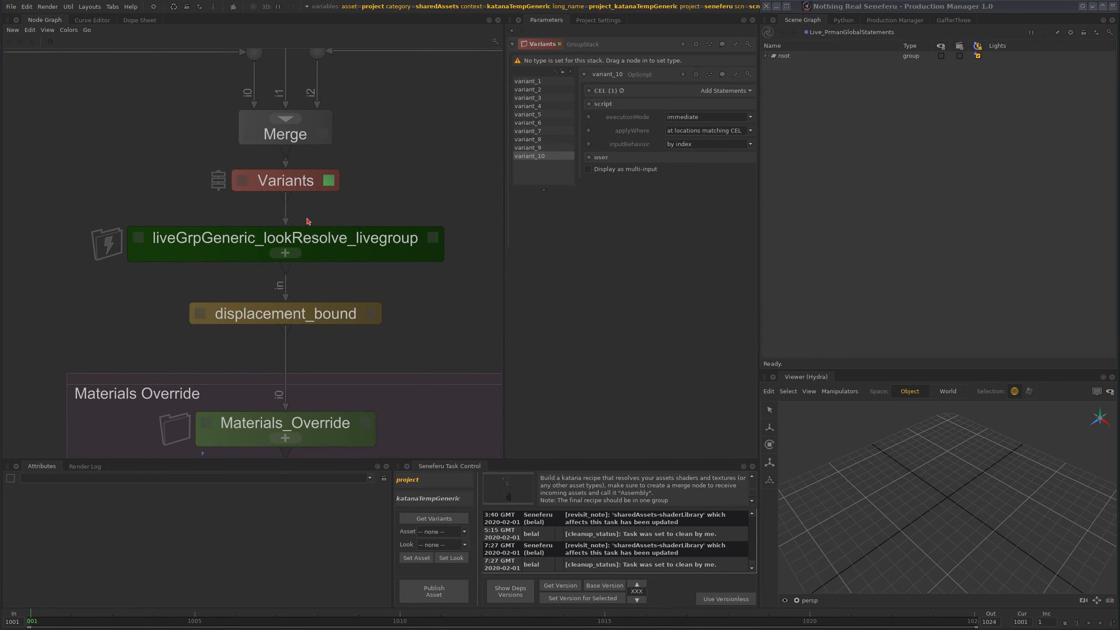
pyautogui.click(285, 253)
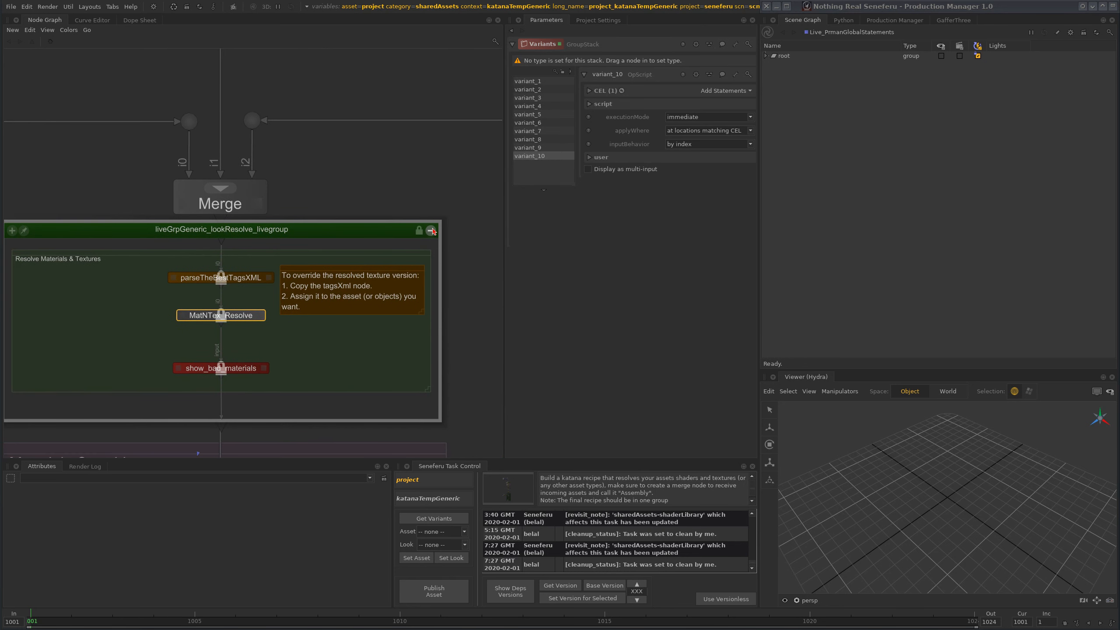
pyautogui.click(431, 231)
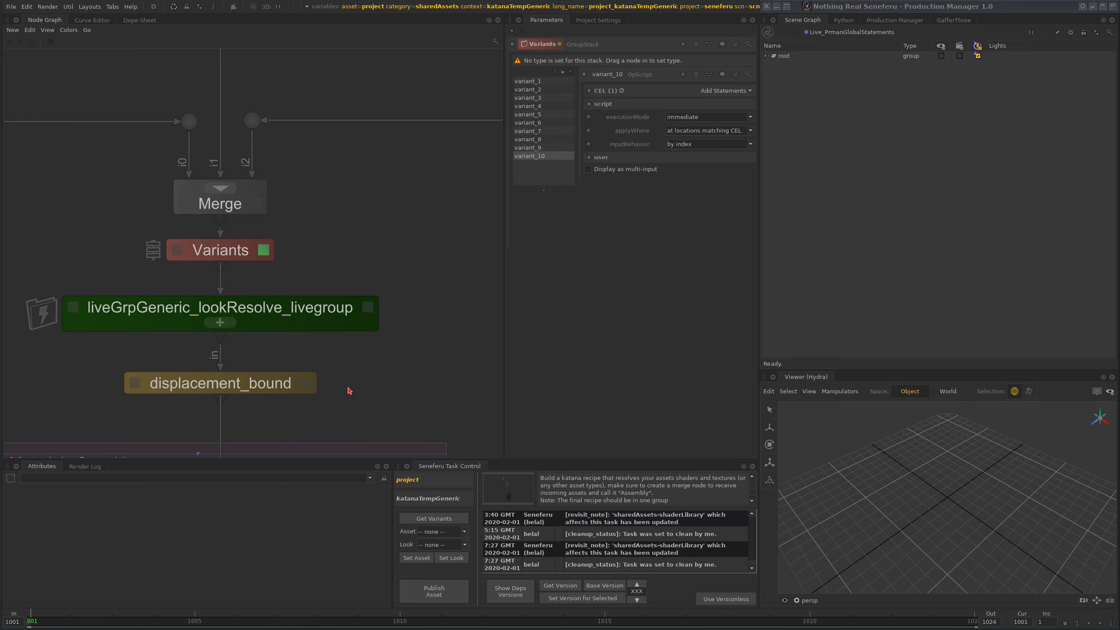
# Step: Examine displacement_bound and the Materials Override section beneath the lookResolve livegroup within the overall graph
pyautogui.scroll(-6, 352, 311)
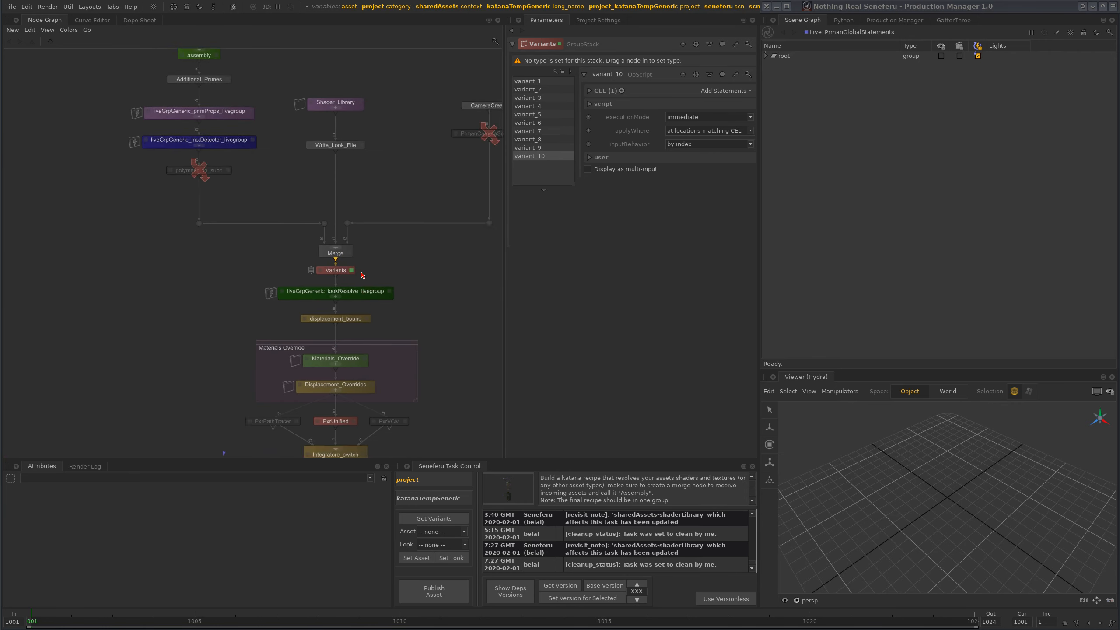
pyautogui.moveTo(366, 345); pyautogui.dragTo(352, 322, button='middle')
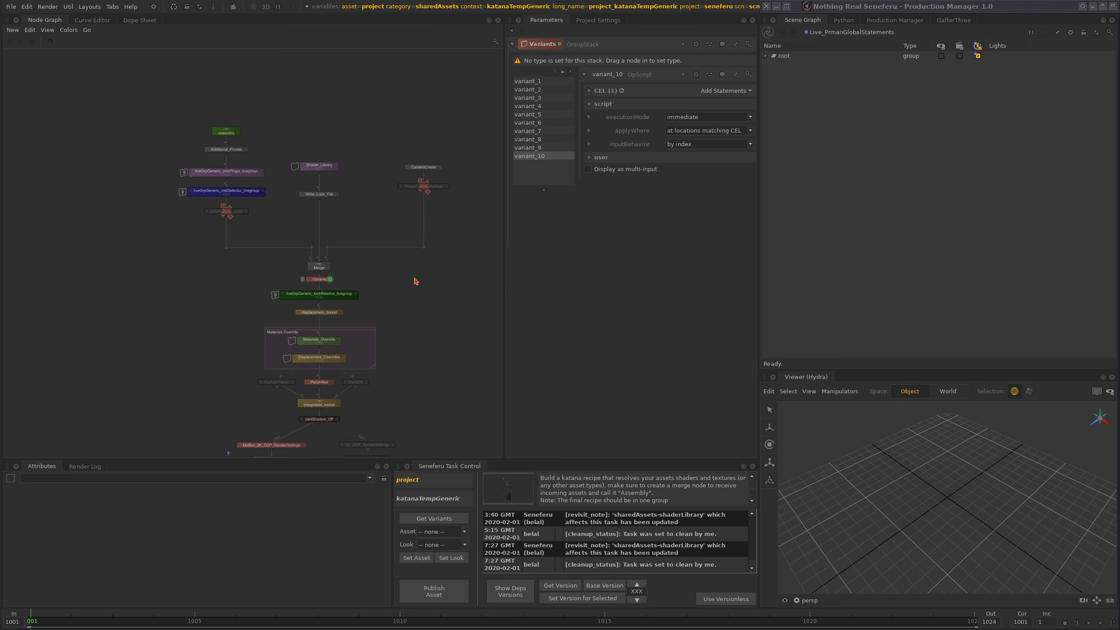
pyautogui.scroll(5, 350, 277)
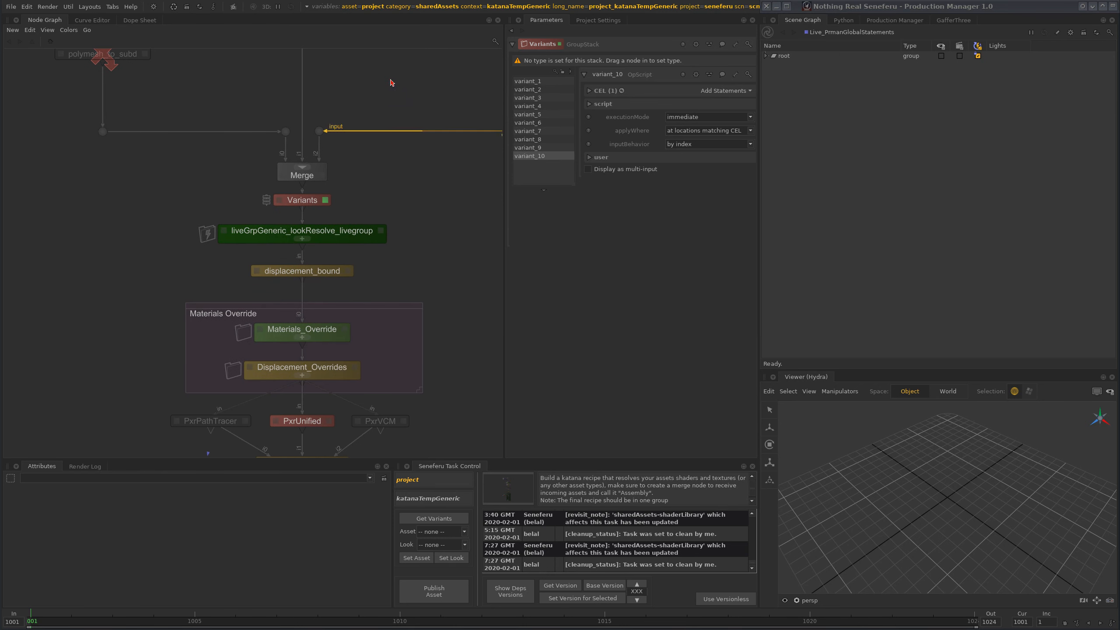
# Step: Review the graph from the assembly, Shader_Library and CameraCreate branches down through Merge and Variants to the Materials Override section
pyautogui.scroll(-3, 390, 83)
pyautogui.scroll(-1, 255, 139)
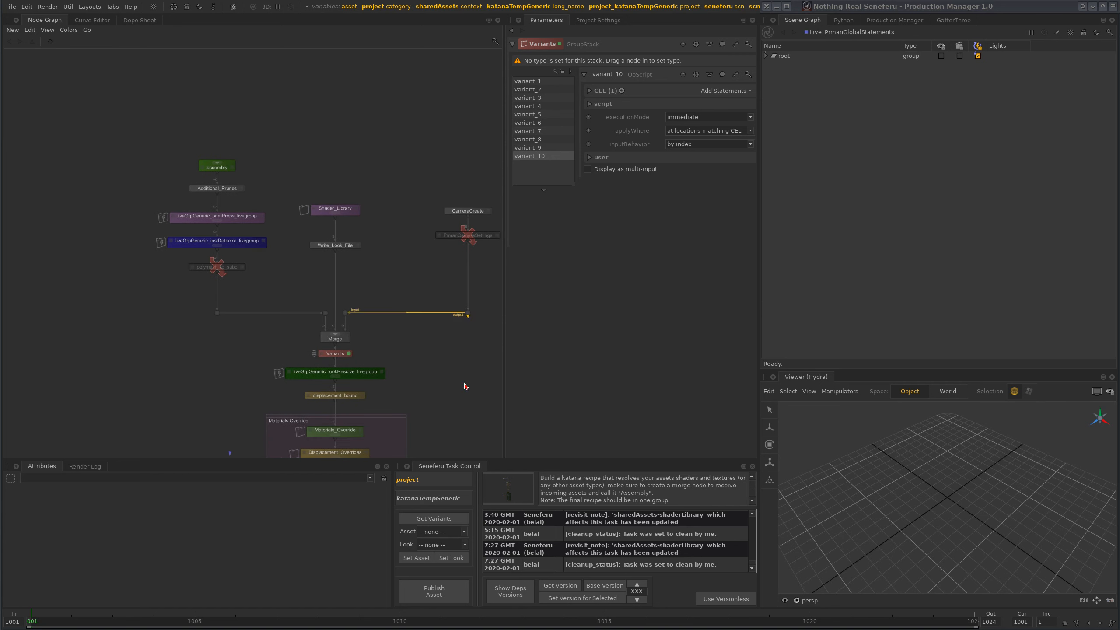
pyautogui.moveTo(467, 385); pyautogui.dragTo(366, 303, button='middle')
pyautogui.scroll(5, 366, 303)
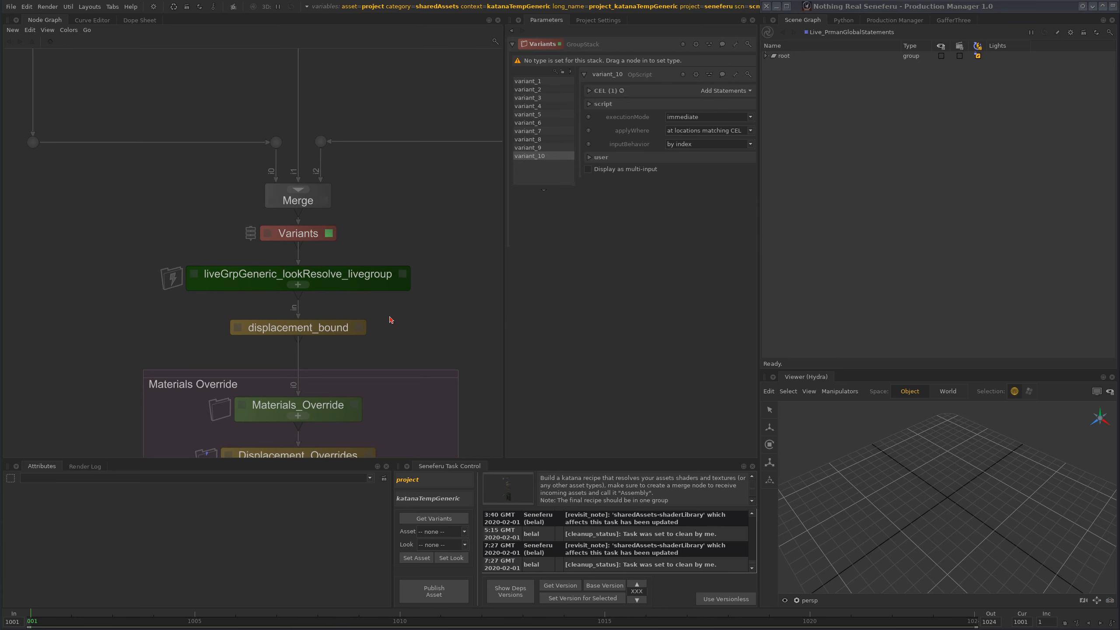
pyautogui.scroll(-5, 398, 333)
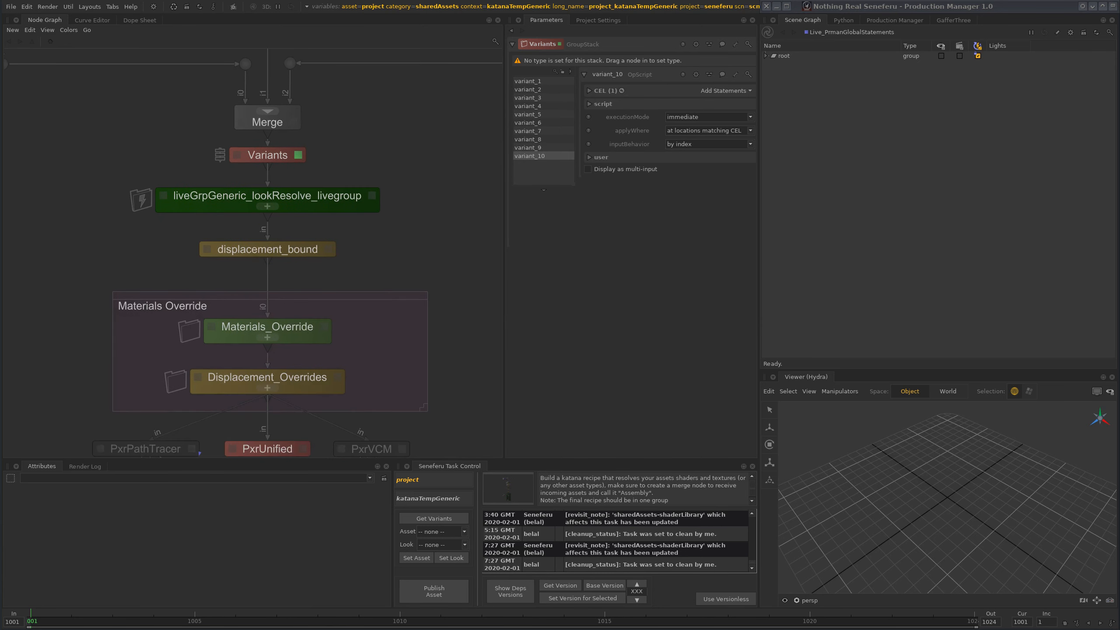
pyautogui.scroll(1, 366, 240)
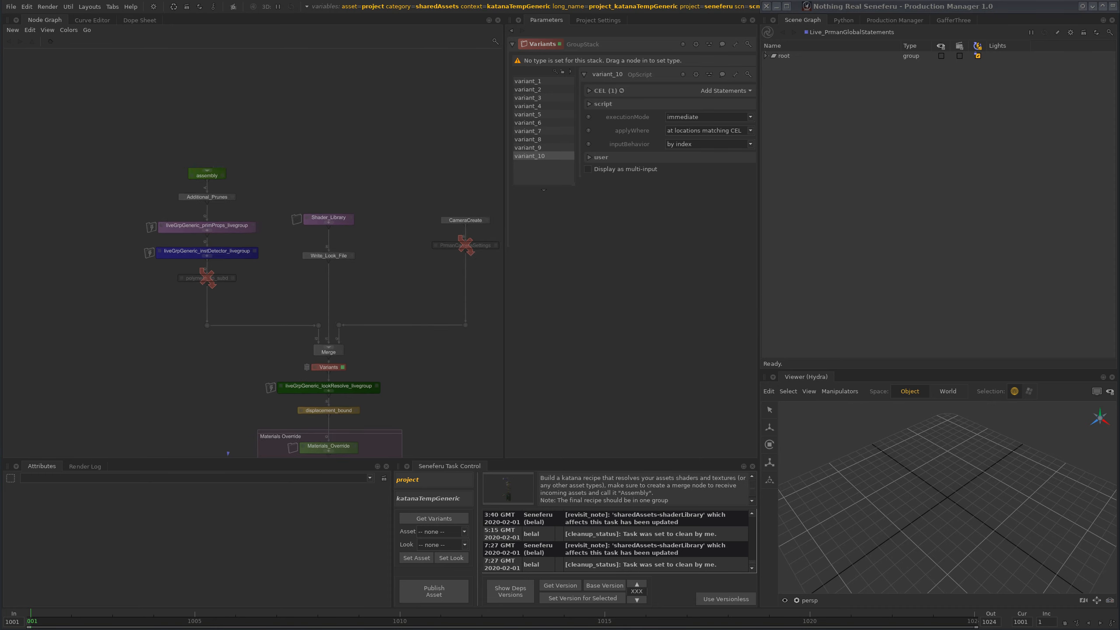
pyautogui.scroll(-3, 348, 300)
pyautogui.scroll(8, 355, 278)
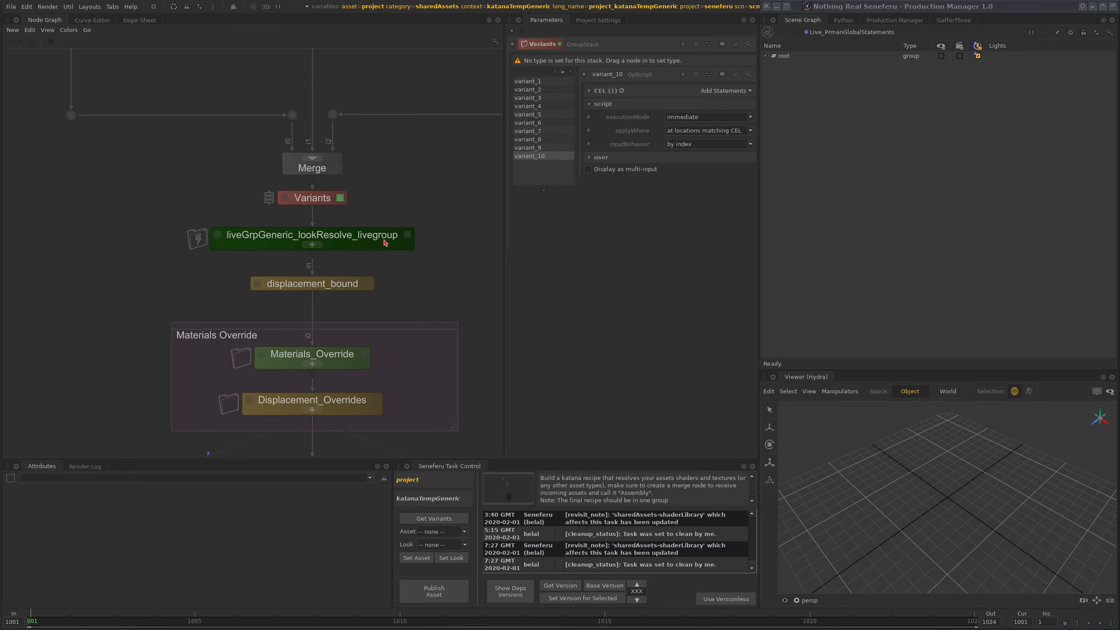
# Step: Open the displacement_bound node's parameters and view the Materials Override section beneath it
pyautogui.scroll(3, 357, 286)
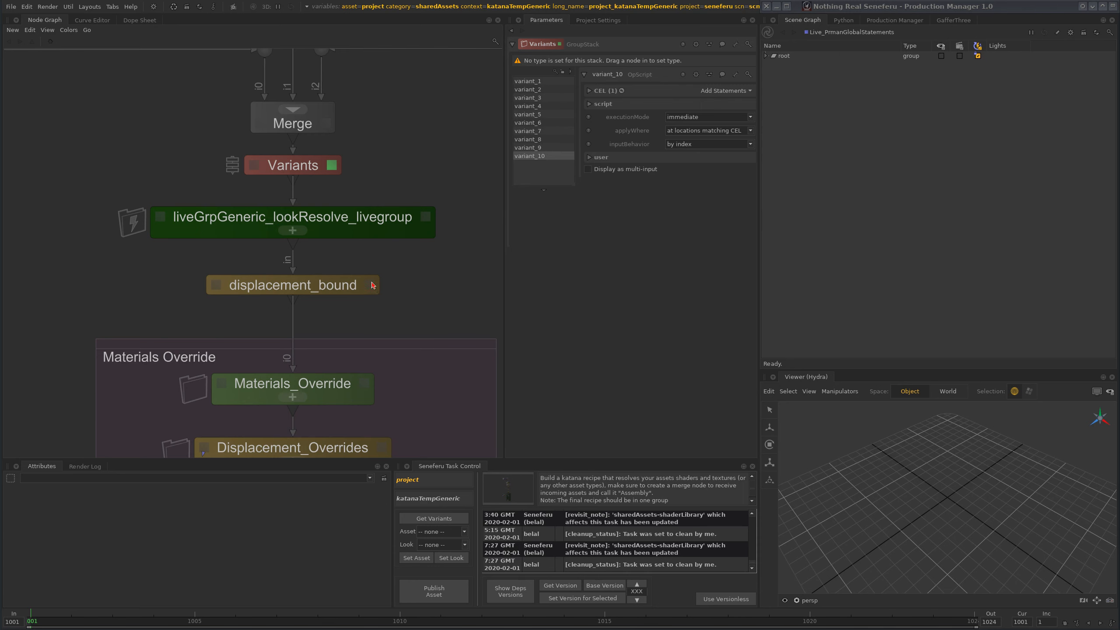
pyautogui.click(371, 285)
pyautogui.moveTo(385, 327); pyautogui.dragTo(373, 260, button='middle')
pyautogui.moveTo(375, 300); pyautogui.dragTo(365, 275, button='middle')
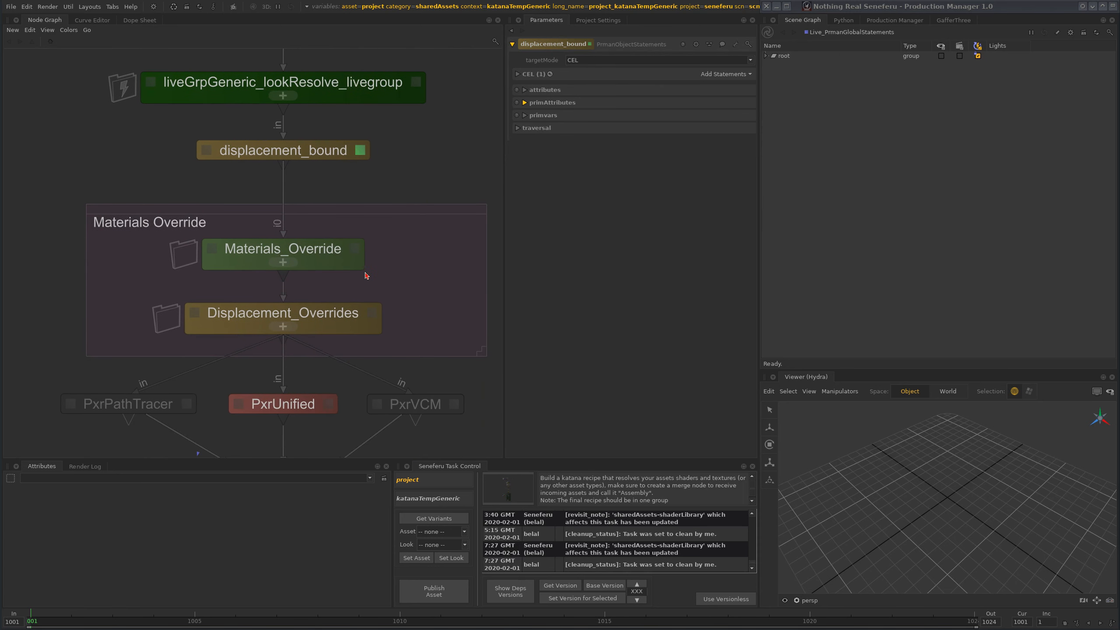
# Step: Expand the Materials_Override group to examine its inner nodes, and select liveGrpGeneric_lookResolve_livegroup above it
pyautogui.moveTo(295, 266)
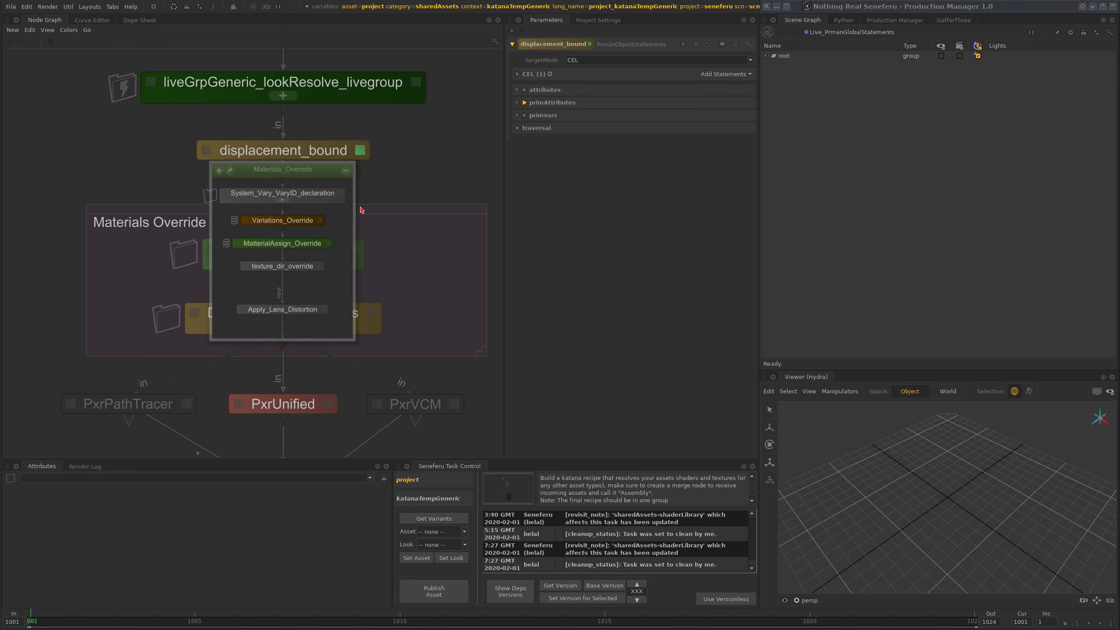
pyautogui.moveTo(349, 195); pyautogui.dragTo(356, 245, button='middle')
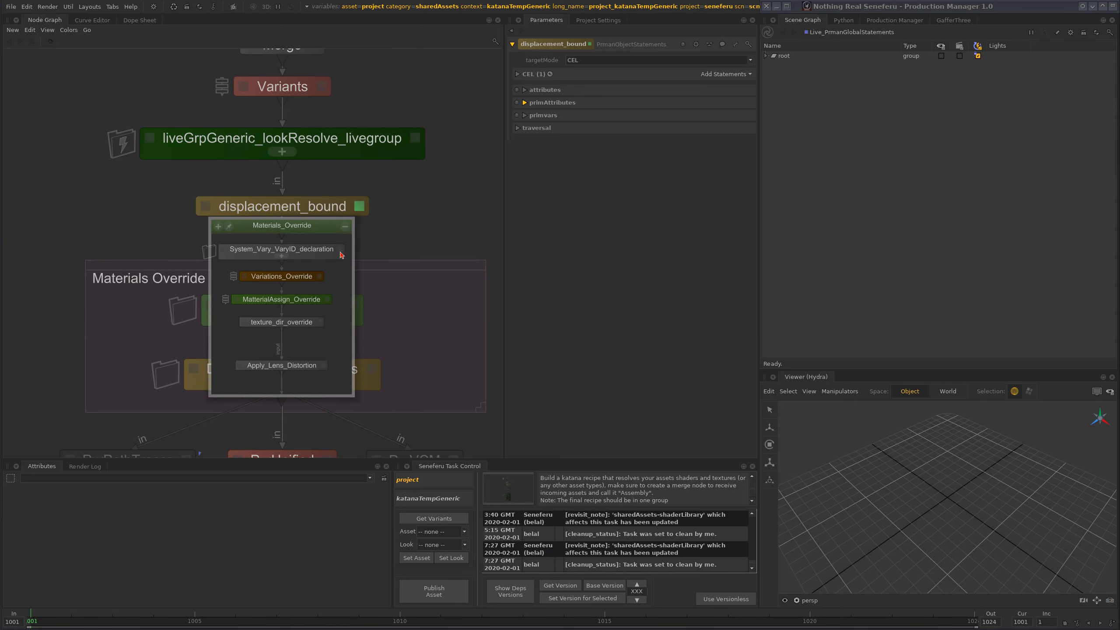
pyautogui.click(394, 143)
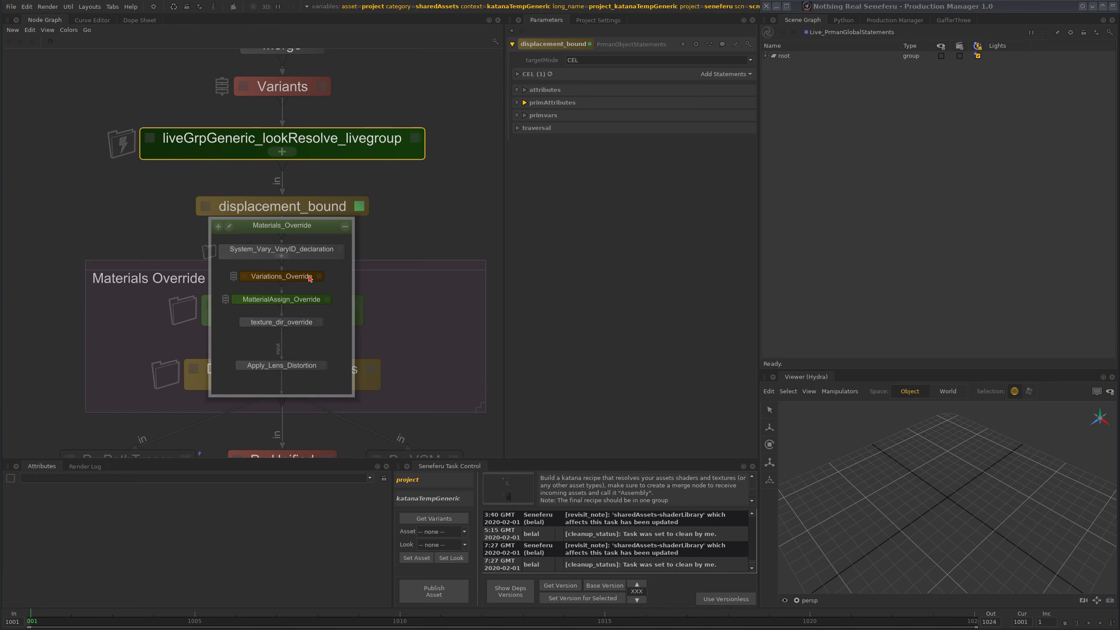
pyautogui.scroll(3, 321, 275)
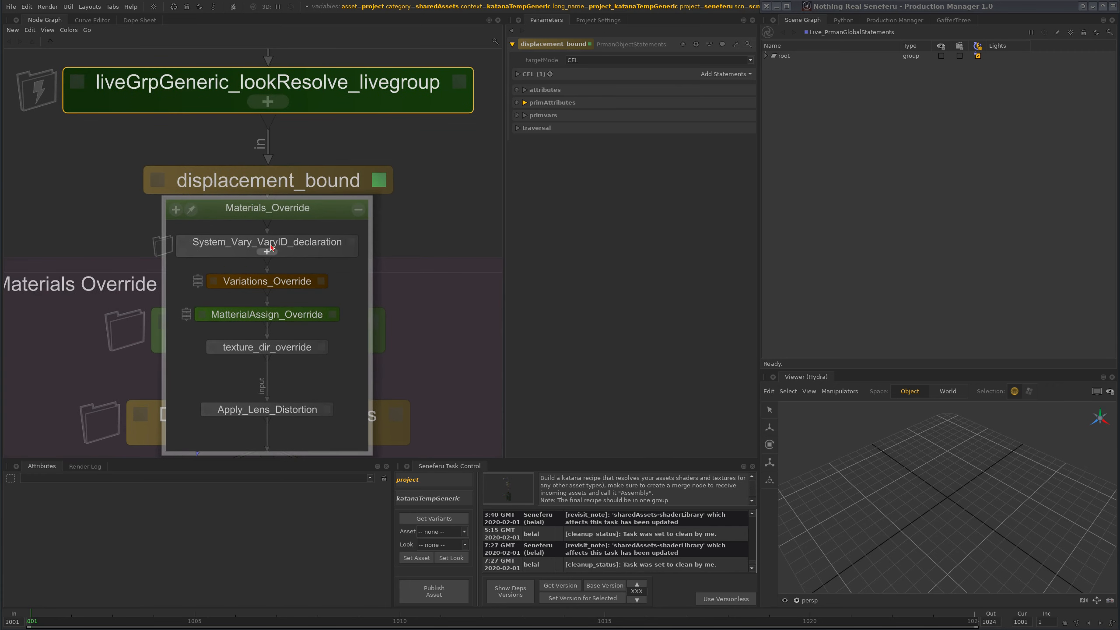
# Step: Trace the graph from the lookResolve livegroup up to Shader_Library and back down to the expanded Materials_Override contents
pyautogui.scroll(-5, 355, 150)
pyautogui.moveTo(337, 130); pyautogui.dragTo(302, 256, button='middle')
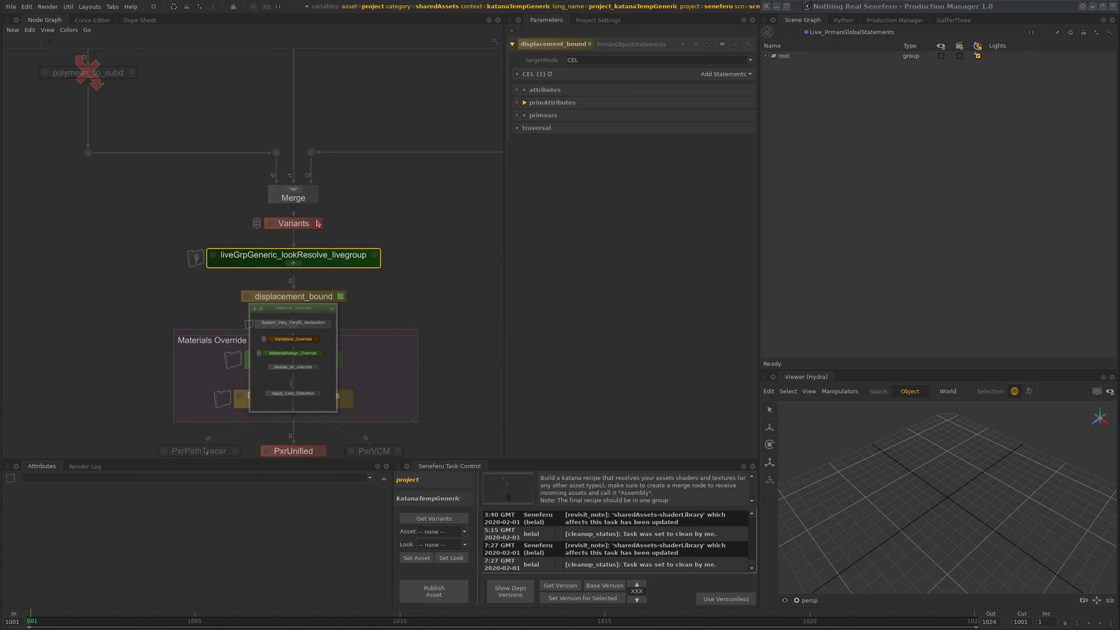
pyautogui.scroll(2, 361, 128)
pyautogui.scroll(-3, 361, 128)
pyautogui.moveTo(335, 132); pyautogui.dragTo(325, 281, button='middle')
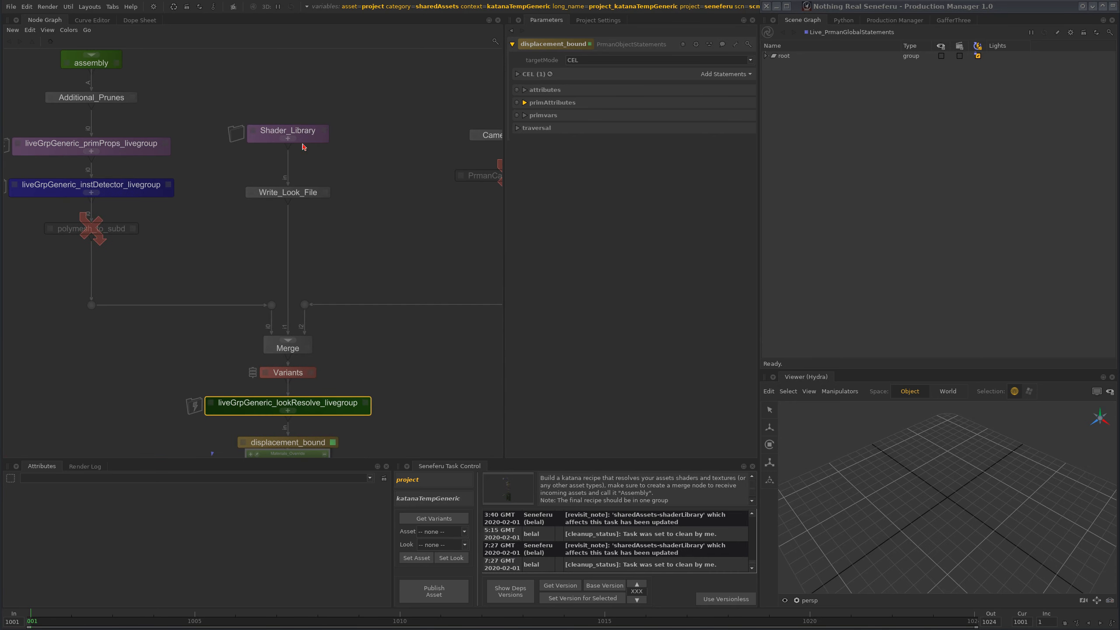
pyautogui.moveTo(339, 361); pyautogui.dragTo(370, 110, button='middle')
pyautogui.scroll(3, 371, 110)
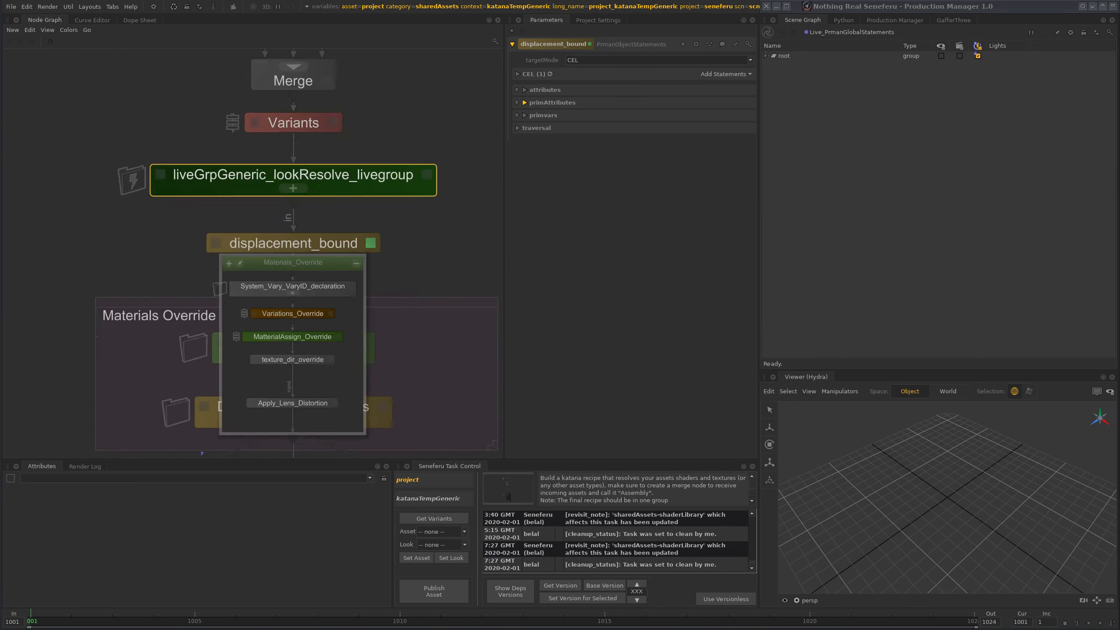
pyautogui.scroll(2, 311, 323)
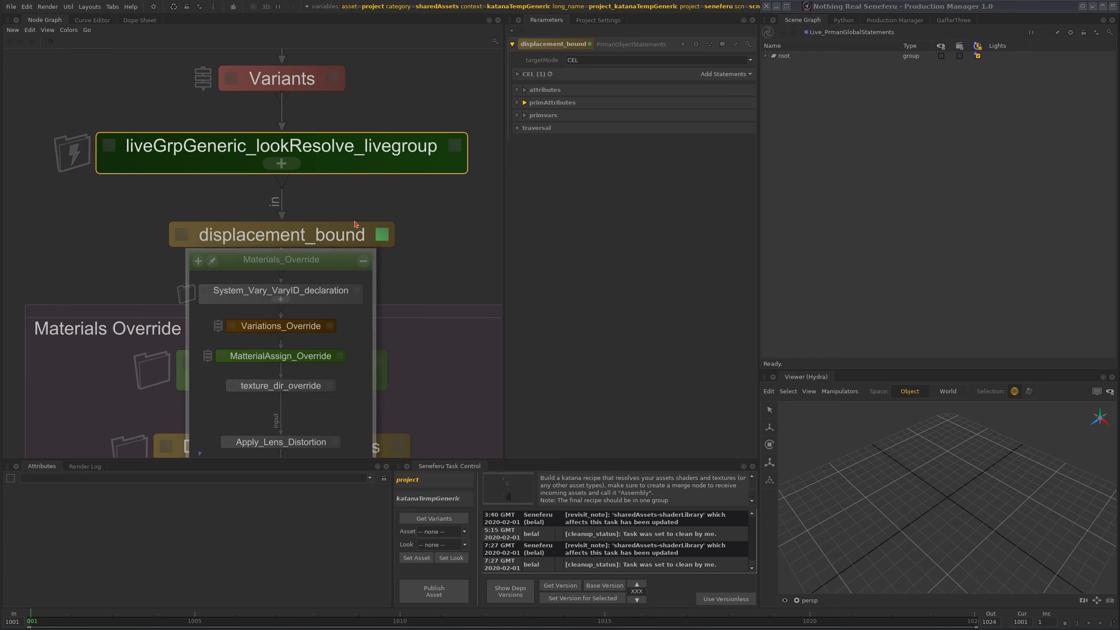
pyautogui.moveTo(409, 314); pyautogui.dragTo(402, 221, button='middle')
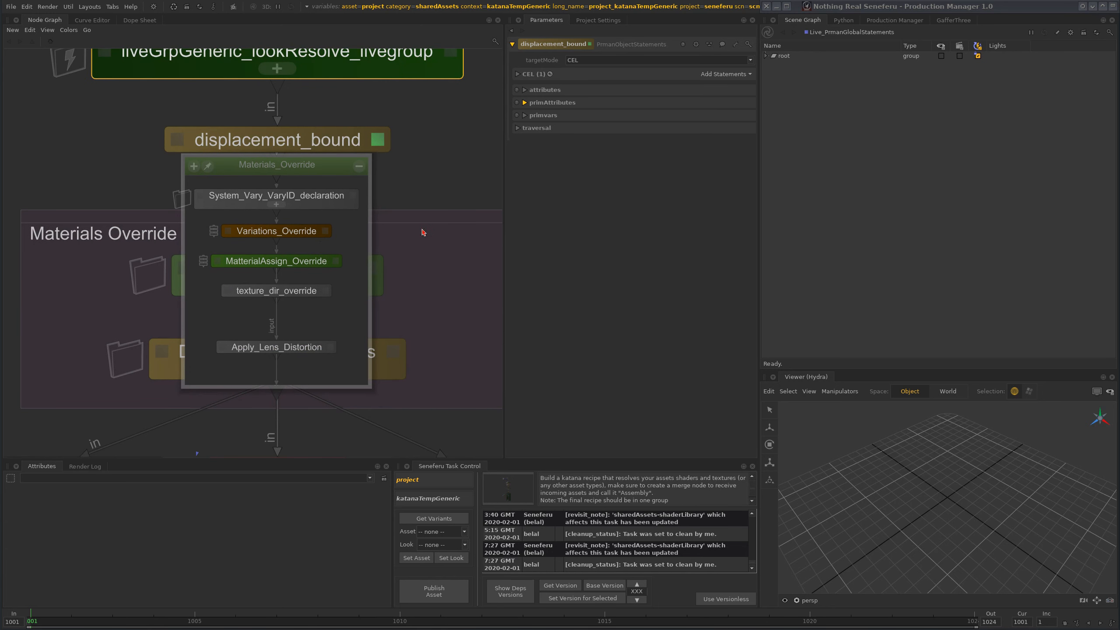
pyautogui.moveTo(430, 196); pyautogui.dragTo(414, 308, button='middle')
pyautogui.moveTo(332, 437); pyautogui.dragTo(345, 327, button='middle')
pyautogui.moveTo(310, 212); pyautogui.dragTo(311, 185, button='middle')
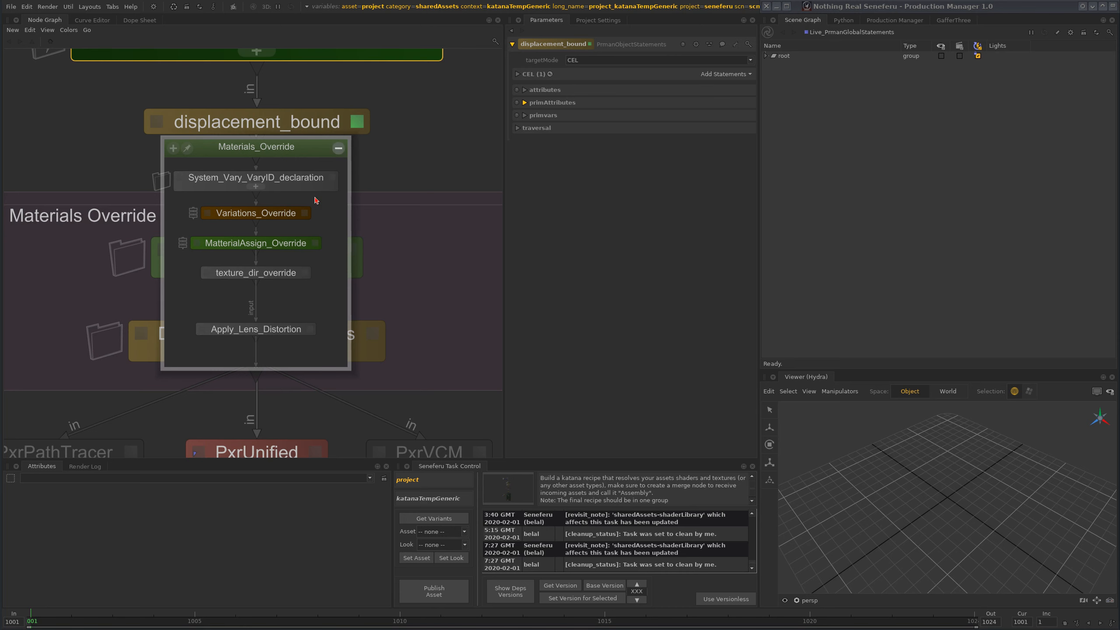
# Step: Open the Variations_Override stack's parameters and inspect the settings of vary_override1
pyautogui.scroll(2, 292, 220)
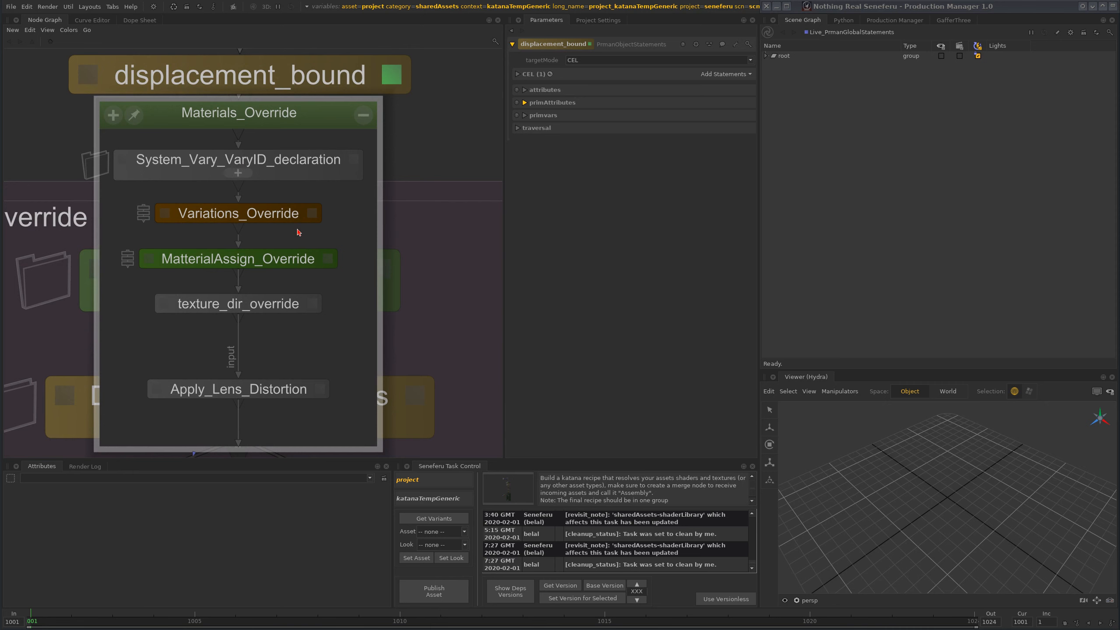
pyautogui.click(312, 214)
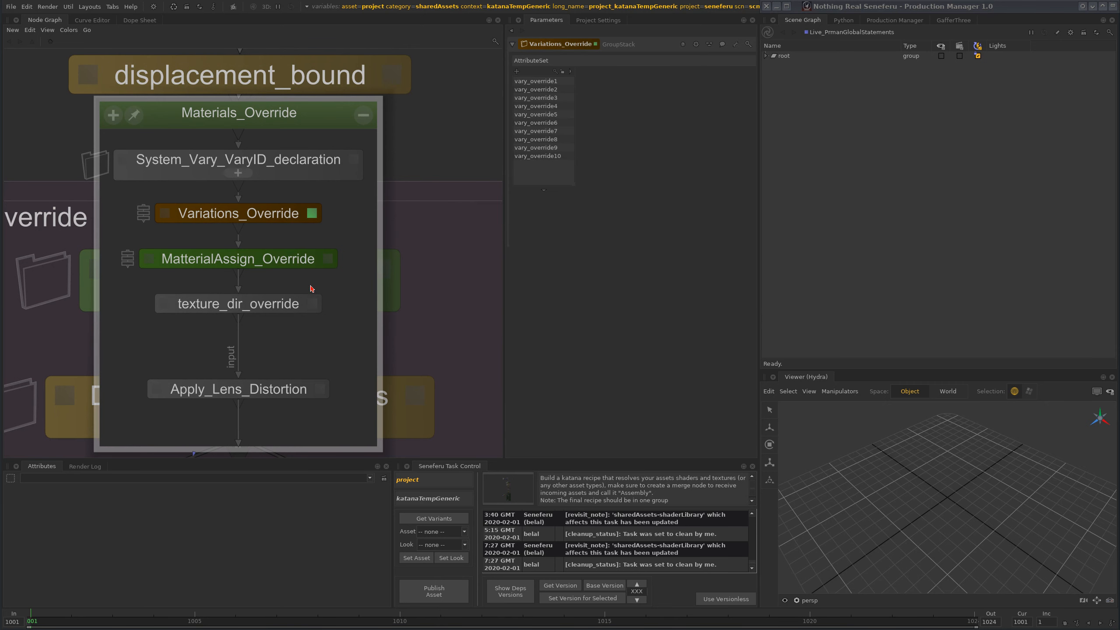
pyautogui.click(553, 80)
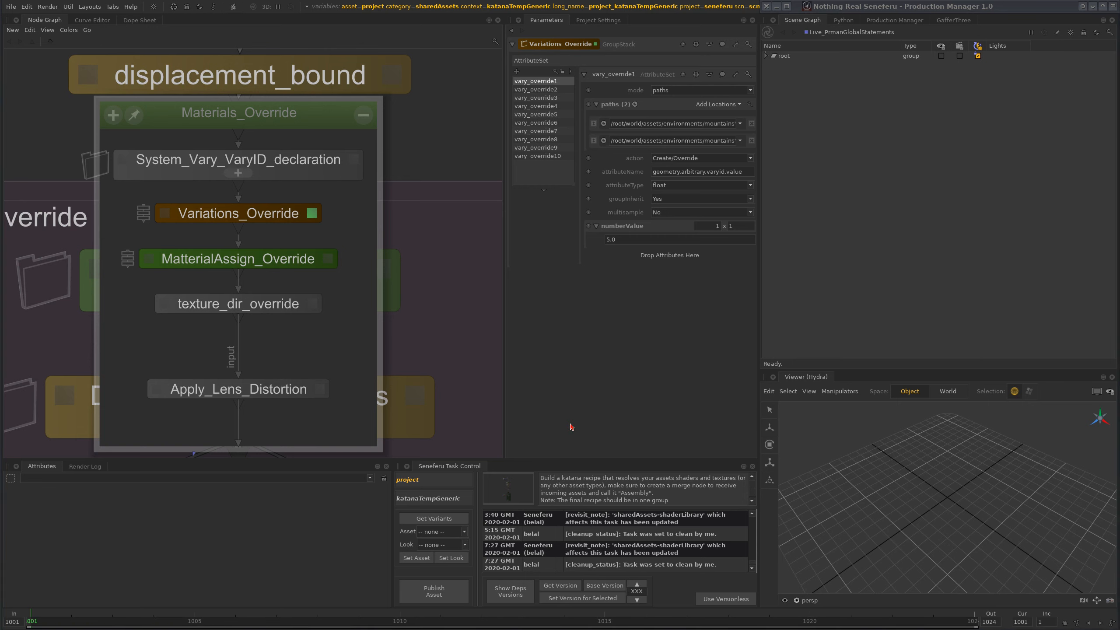
# Step: Open the System_Vary_VaryID_declaration group's parameters and select the texture_dir_override node within Materials_Override
pyautogui.moveTo(342, 222); pyautogui.dragTo(335, 328, button='middle')
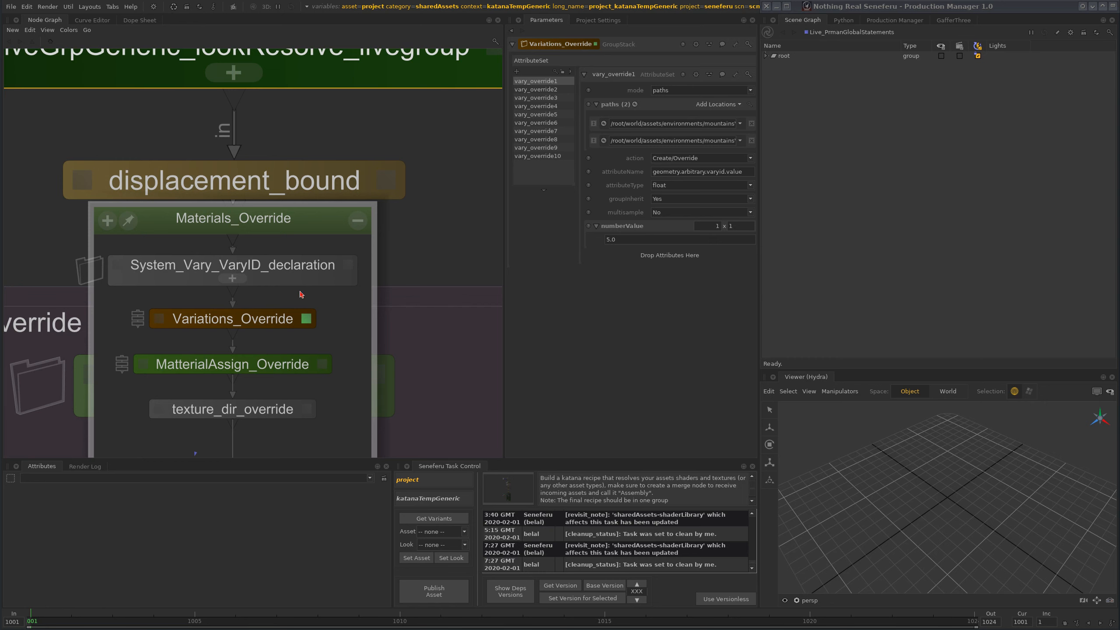
pyautogui.click(346, 268)
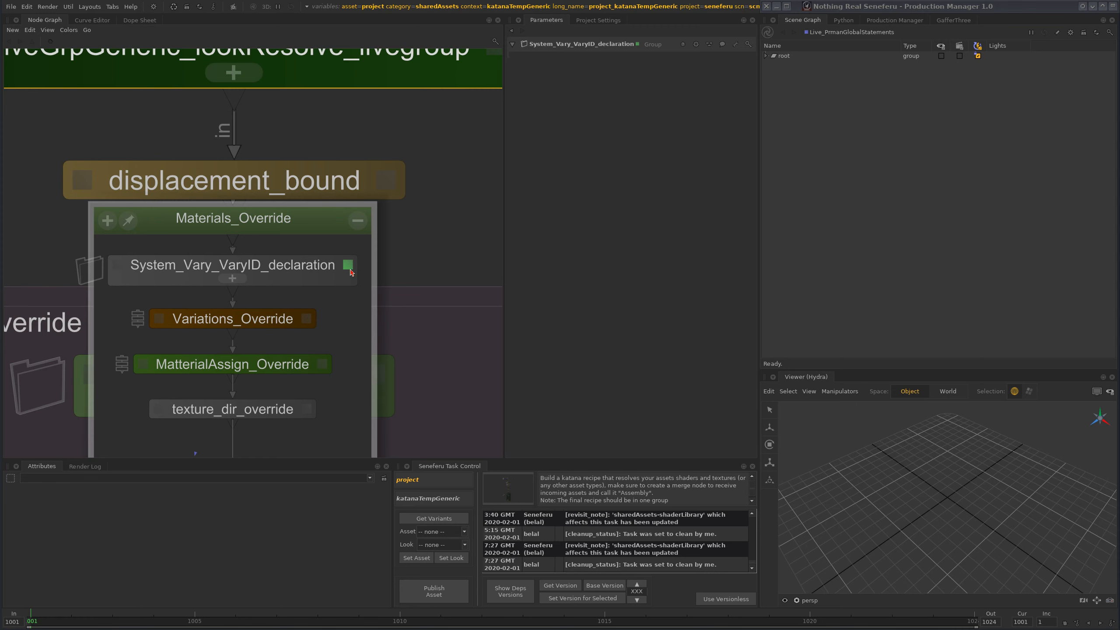
pyautogui.click(357, 220)
pyautogui.moveTo(340, 290); pyautogui.dragTo(338, 213, button='middle')
pyautogui.moveTo(256, 249); pyautogui.dragTo(291, 298, button='middle')
pyautogui.scroll(4, 286, 269)
pyautogui.click(297, 290)
pyautogui.click(309, 301)
pyautogui.scroll(-5, 315, 300)
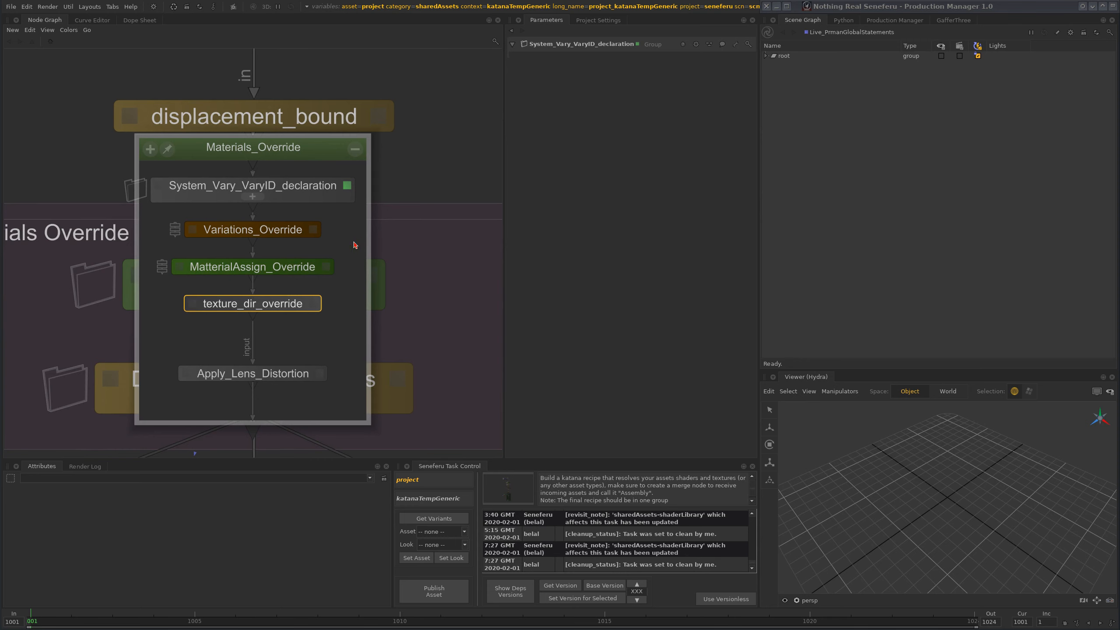
# Step: Reopen the Variations_Override parameters and collapse the Materials_Override group
pyautogui.click(313, 229)
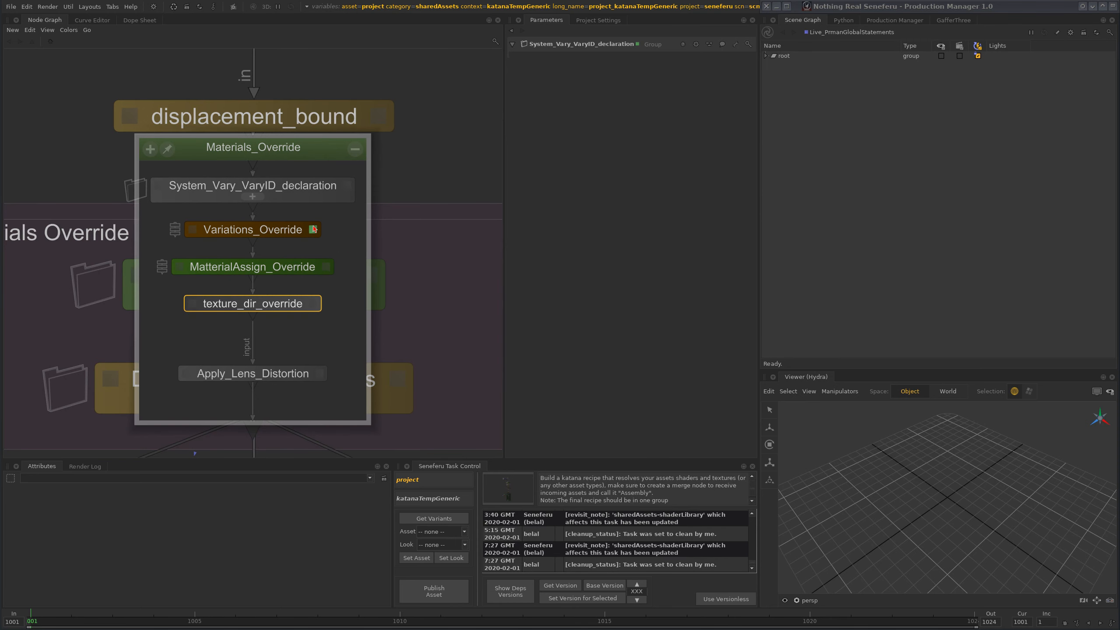
pyautogui.click(354, 150)
pyautogui.moveTo(372, 336); pyautogui.dragTo(377, 278, button='middle')
pyautogui.moveTo(369, 322); pyautogui.dragTo(358, 282, button='middle')
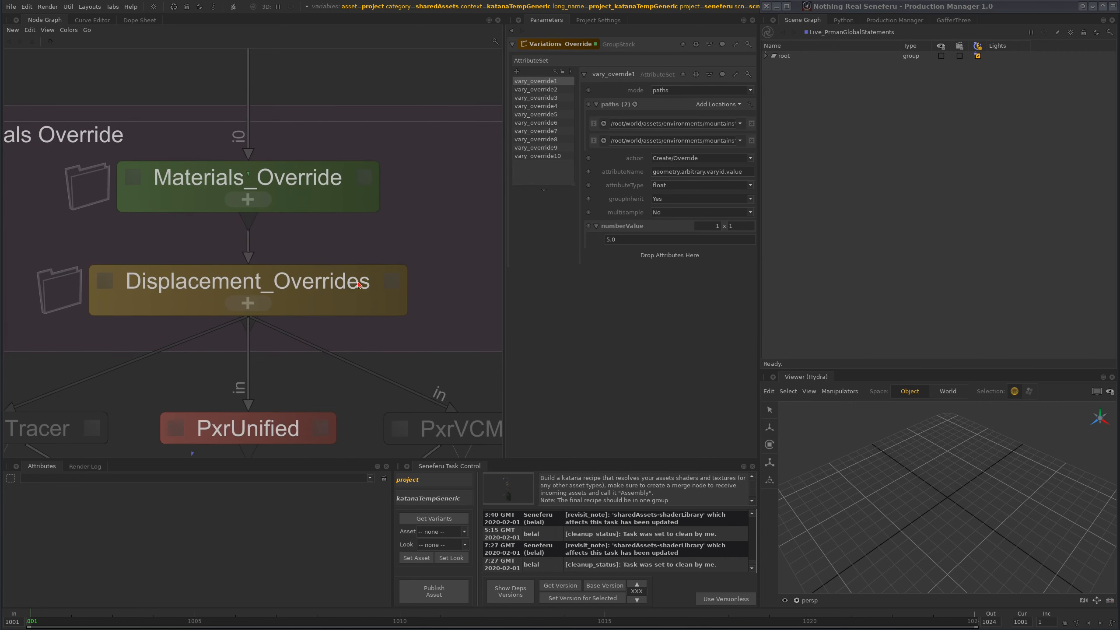
# Step: Expand Materials_Override again and open texture_dir_override's parameters to inspect its tex_dir user parameter
pyautogui.click(247, 200)
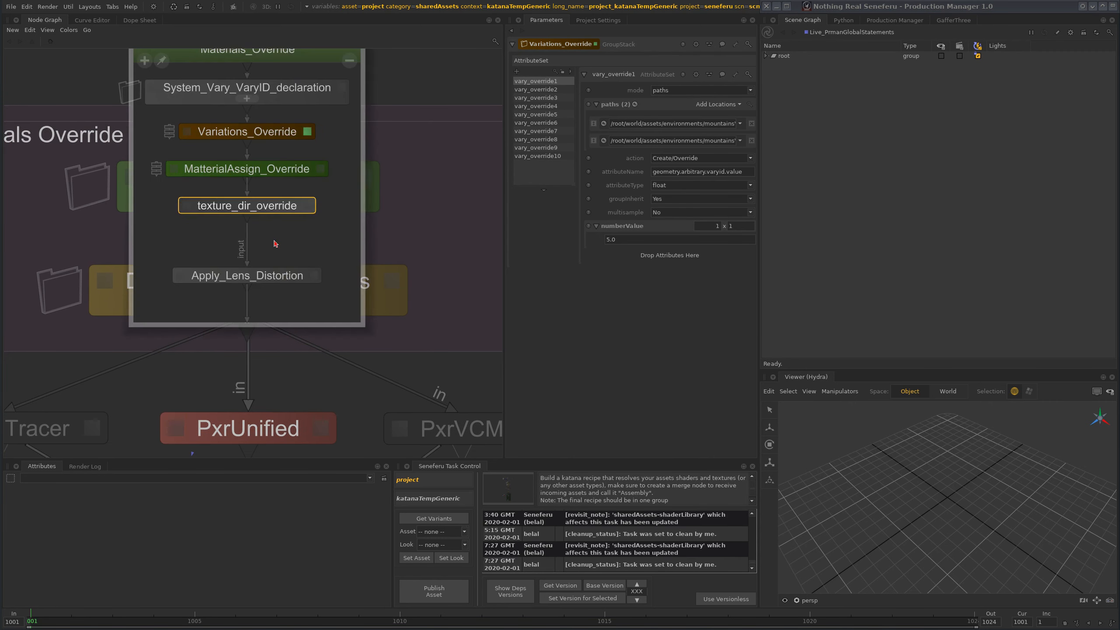
pyautogui.scroll(2, 294, 228)
pyautogui.moveTo(298, 216); pyautogui.dragTo(307, 281, button='middle')
pyautogui.click(315, 269)
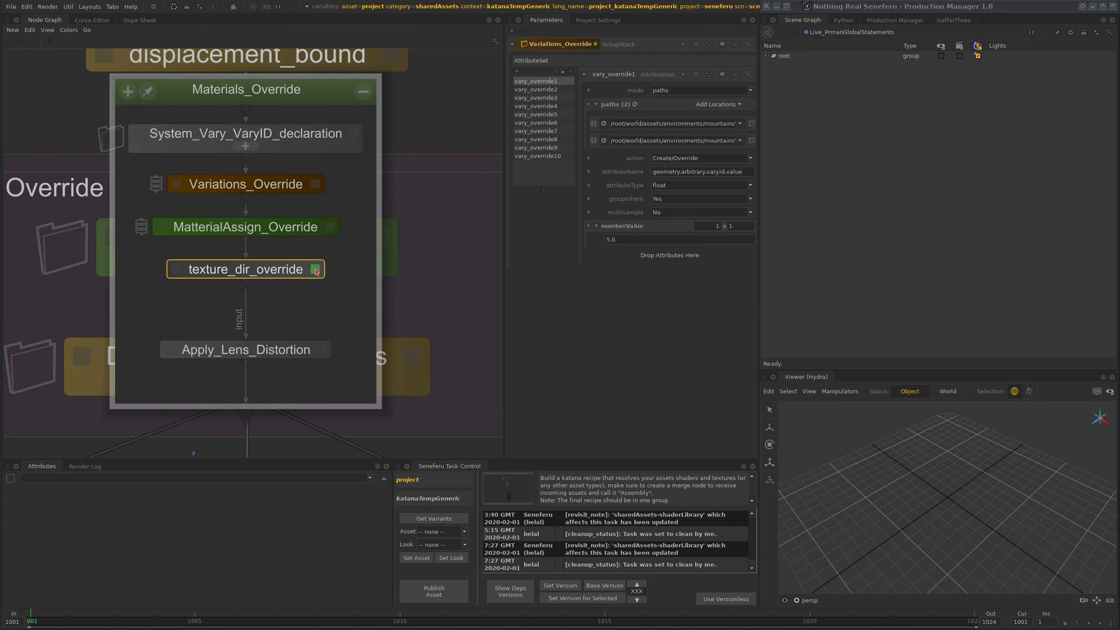
pyautogui.click(517, 208)
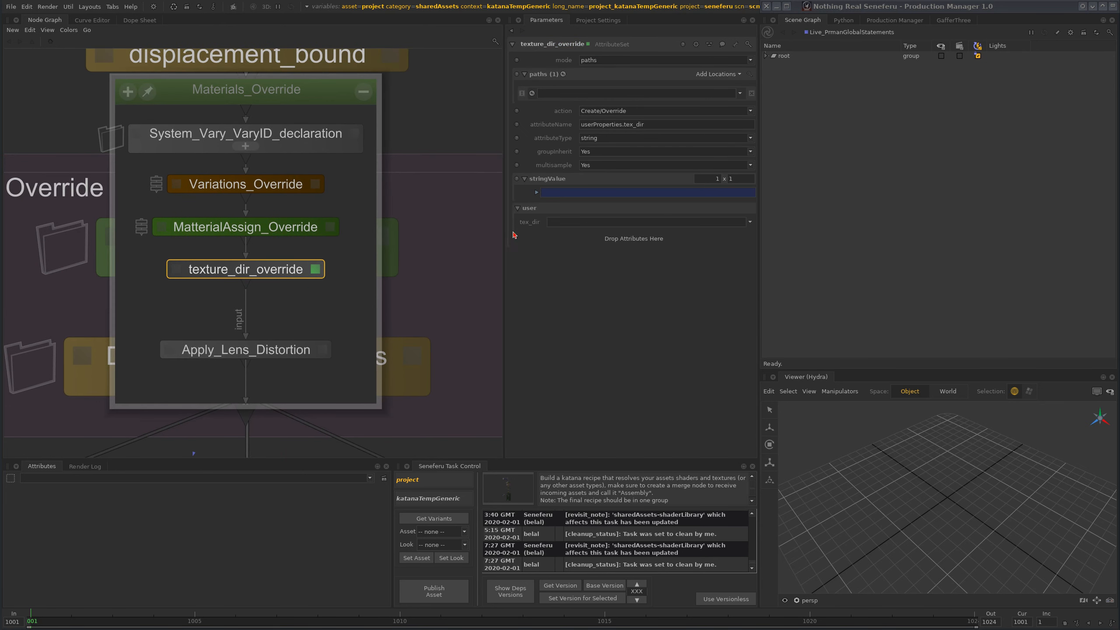
pyautogui.click(519, 209)
pyautogui.click(519, 221)
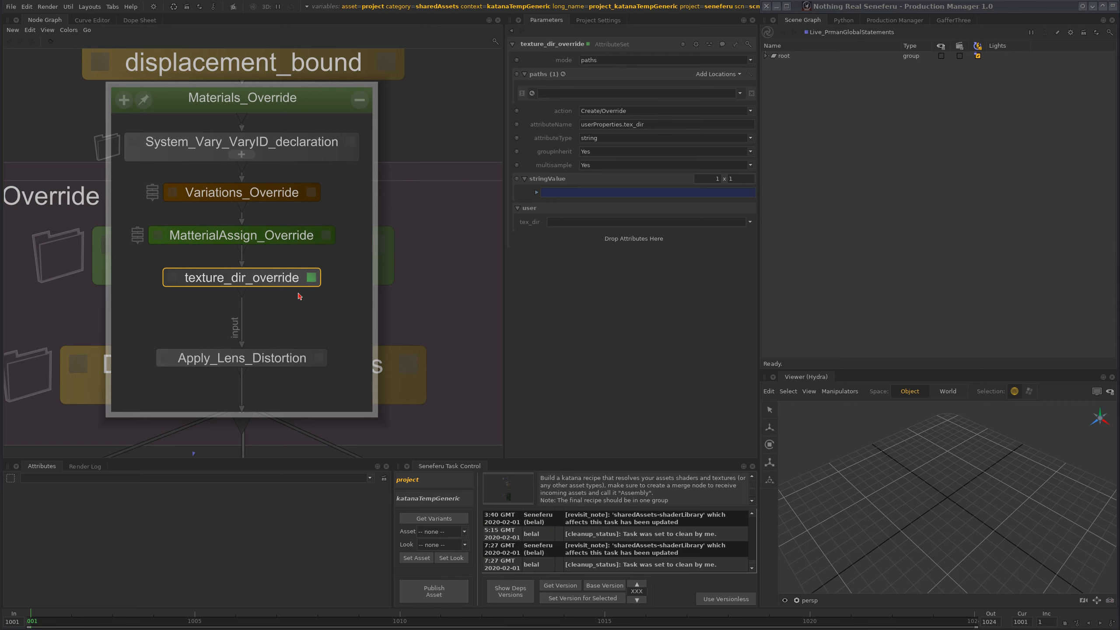
pyautogui.click(568, 223)
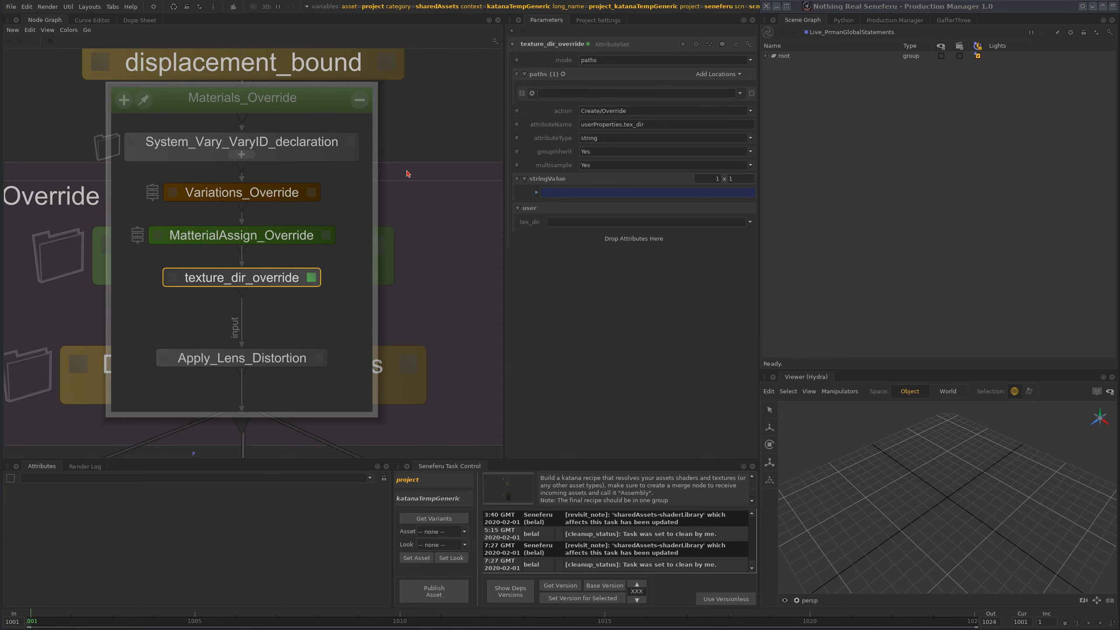
# Step: Examine texture_dir_override in relation to the variation and material assignment override nodes above it in Materials_Override
pyautogui.scroll(-3, 408, 173)
pyautogui.scroll(6, 409, 284)
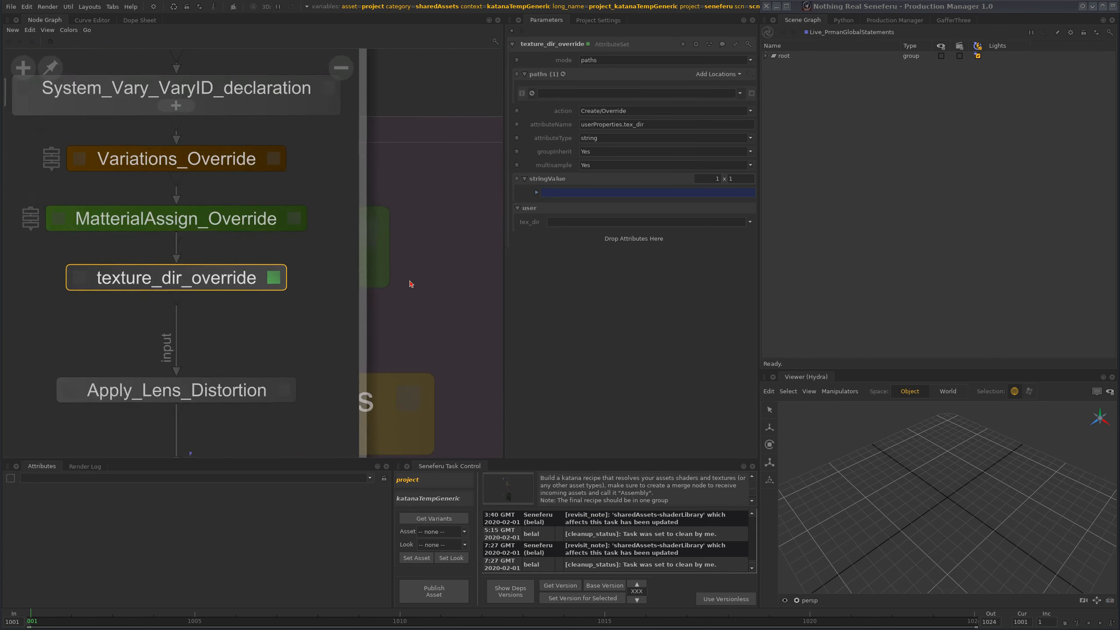
pyautogui.moveTo(410, 284); pyautogui.dragTo(431, 339, button='middle')
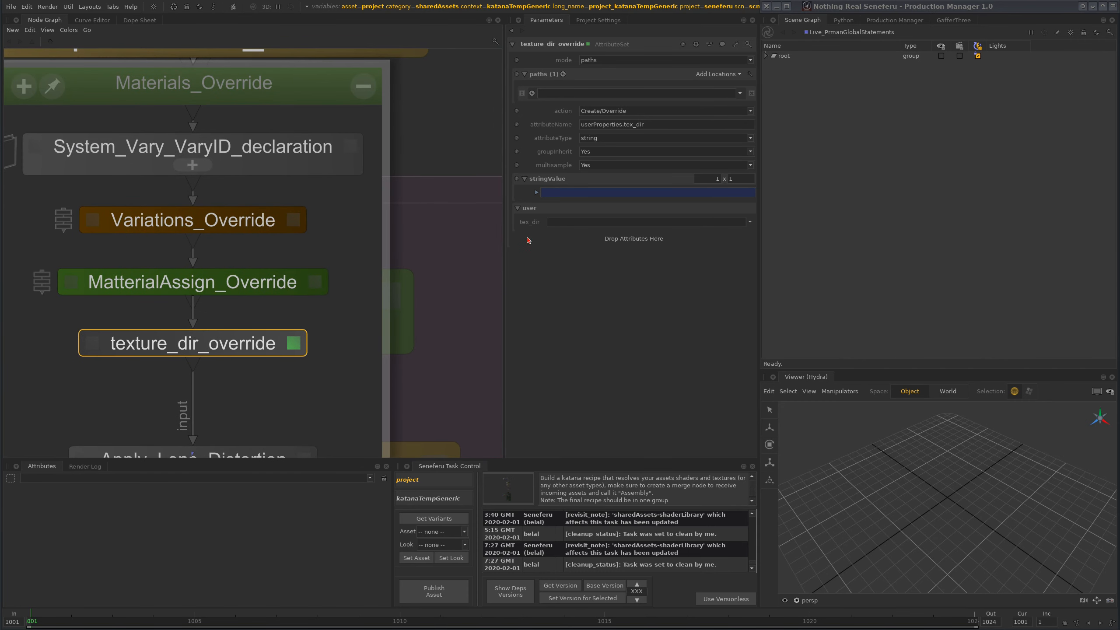
pyautogui.scroll(-5, 411, 337)
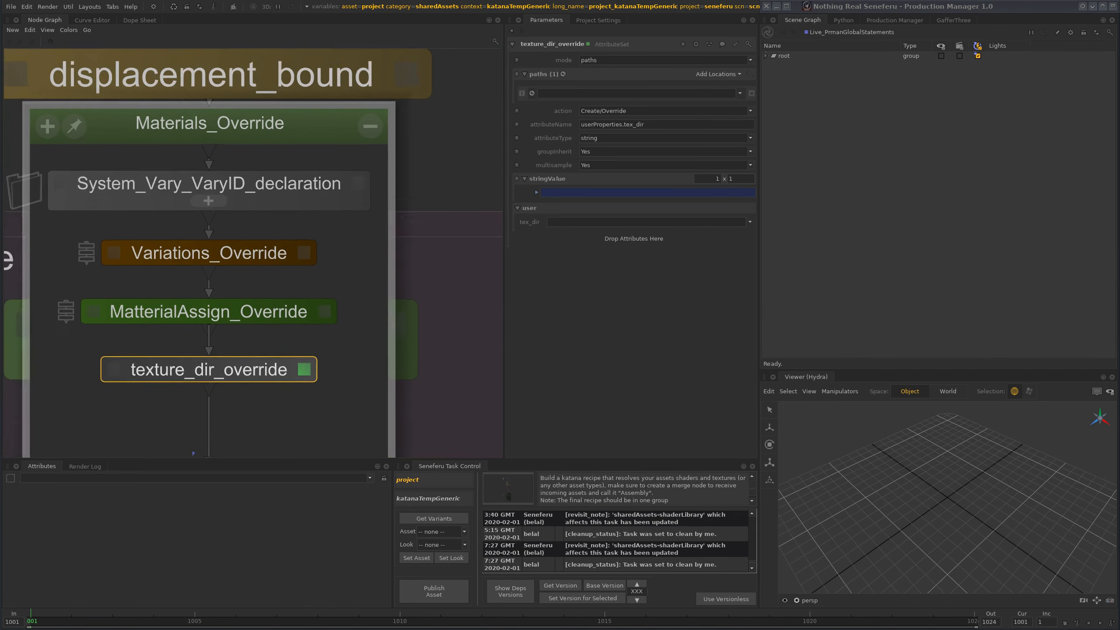
pyautogui.scroll(4, 309, 338)
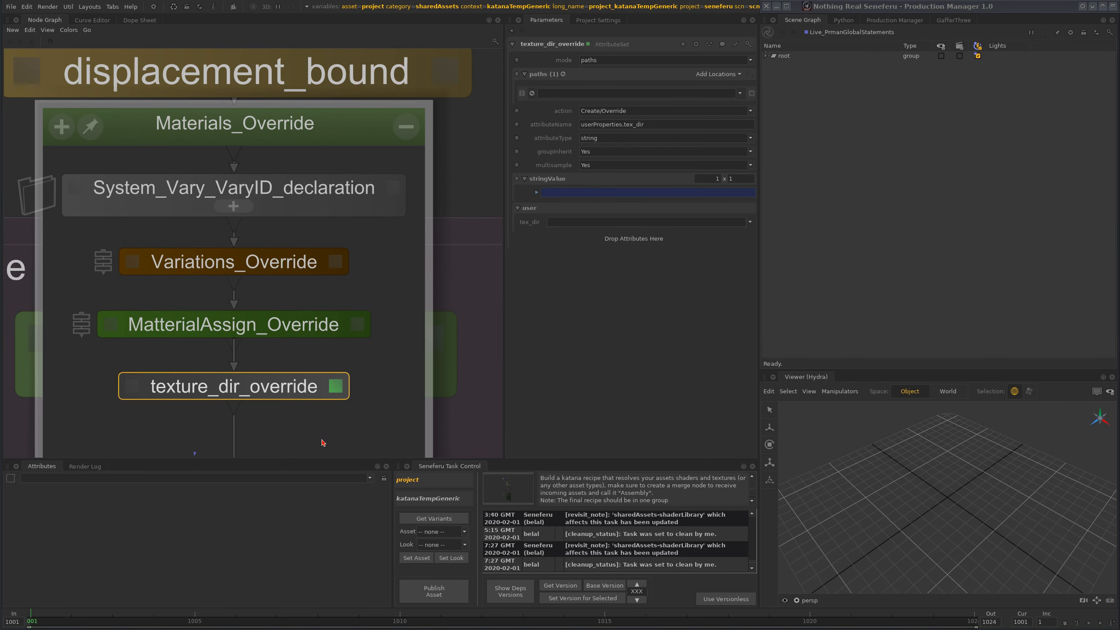
pyautogui.moveTo(348, 249); pyautogui.dragTo(344, 317, button='middle')
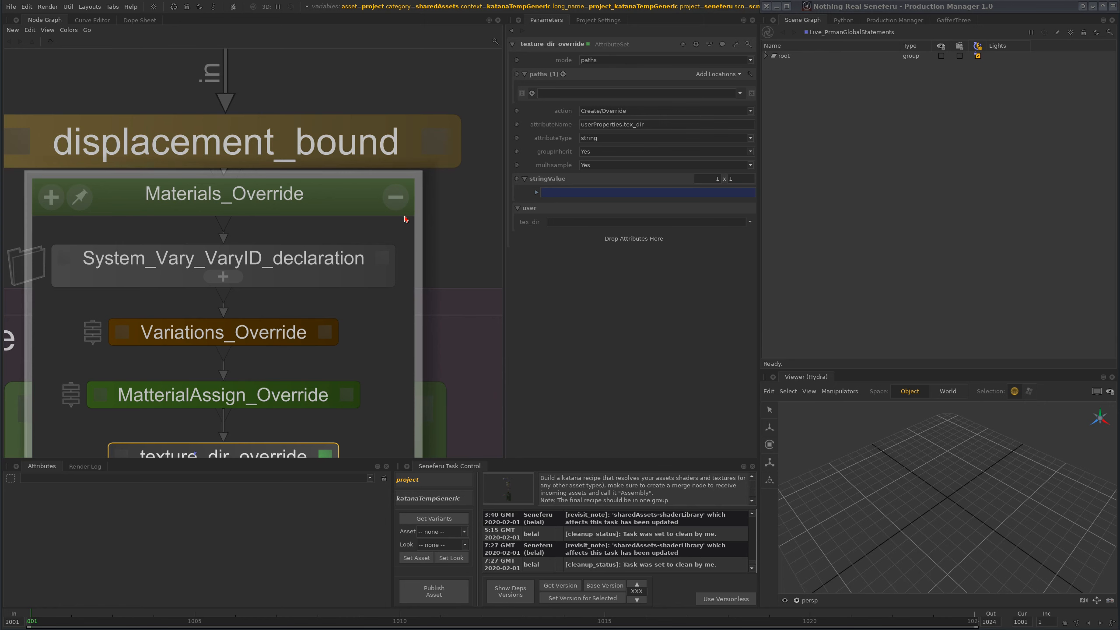
# Step: Examine texture_dir_override and the Apply_Lens_Distortion node below it in the Materials_Override group
pyautogui.scroll(-3, 402, 312)
pyautogui.moveTo(363, 366); pyautogui.dragTo(359, 252, button='middle')
pyautogui.scroll(2, 359, 252)
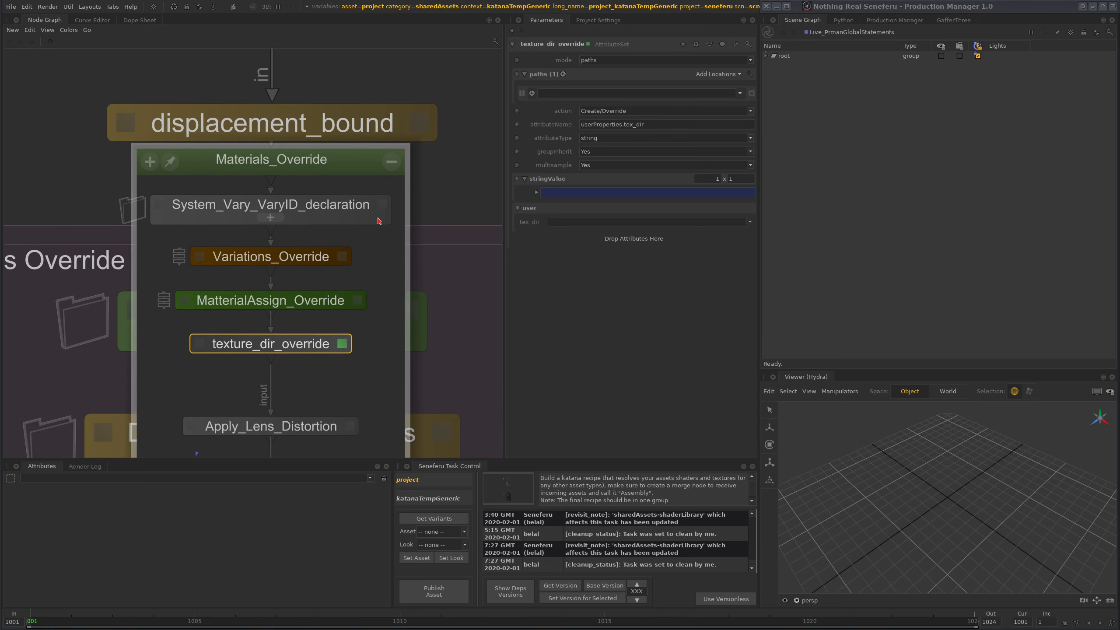
pyautogui.scroll(-3, 378, 220)
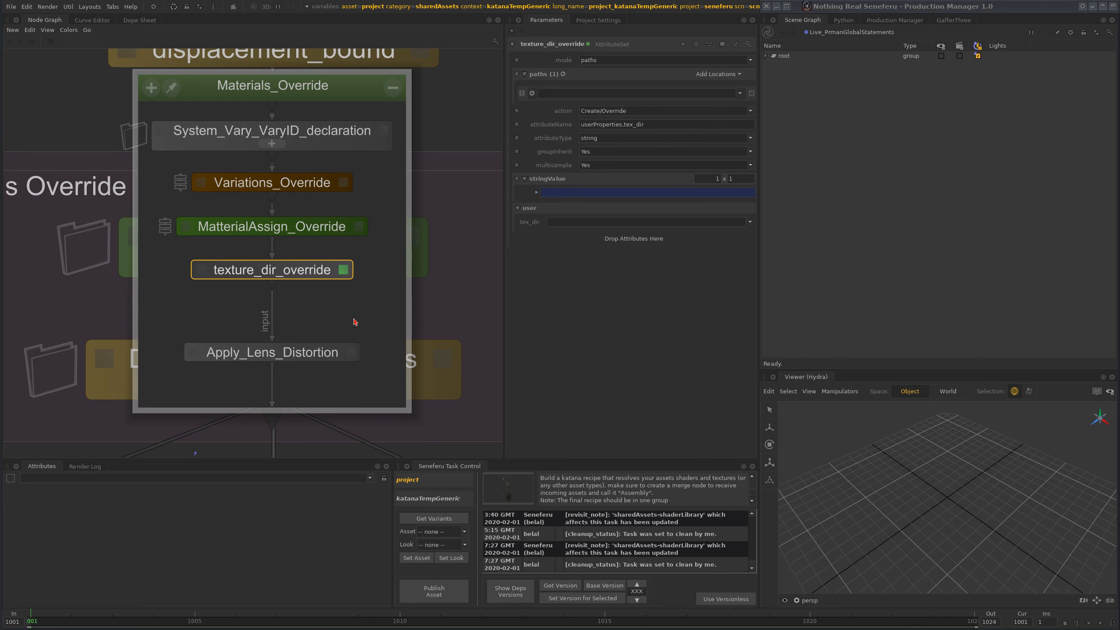
pyautogui.moveTo(376, 365); pyautogui.dragTo(375, 361, button='middle')
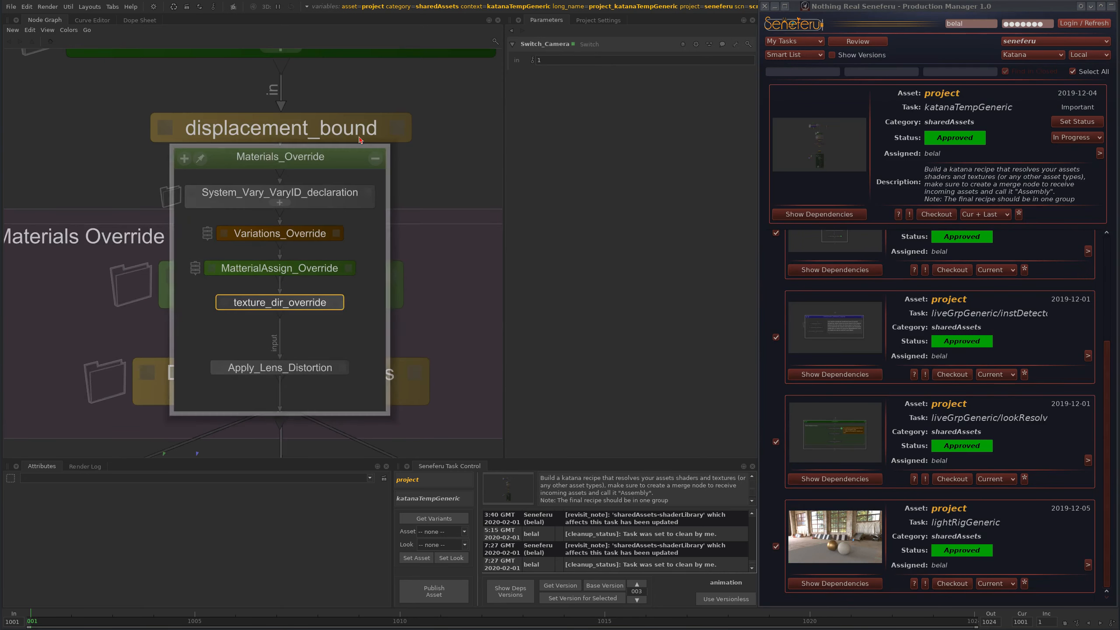
# Step: Expand liveGrpGeneric_lookResolve_livegroup and open parseTheBestTagsXML's parameters to inspect its script and version user parameter
pyautogui.moveTo(269, 192); pyautogui.dragTo(273, 281, button='middle')
pyautogui.click(242, 308)
pyautogui.click(316, 246)
pyautogui.scroll(-1, 379, 298)
pyautogui.scroll(-3, 379, 298)
pyautogui.moveTo(378, 299); pyautogui.dragTo(337, 255, button='middle')
pyautogui.scroll(3, 303, 233)
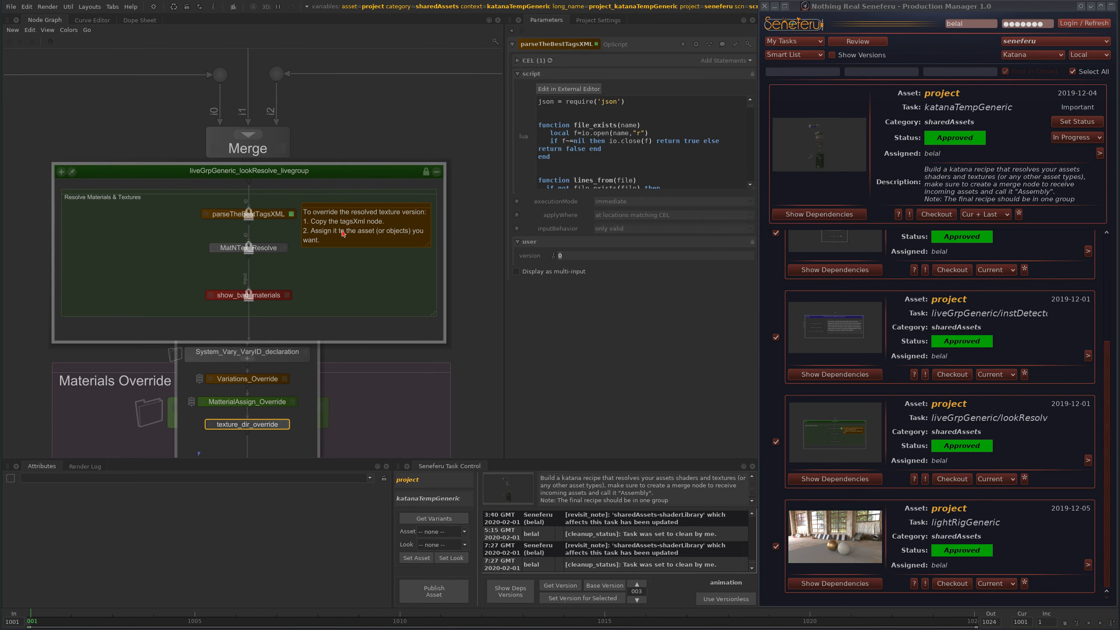
# Step: Read the note on overriding the resolved texture version beside parseTheBestTagsXML, and collapse the lookResolve live group
pyautogui.scroll(4, 343, 238)
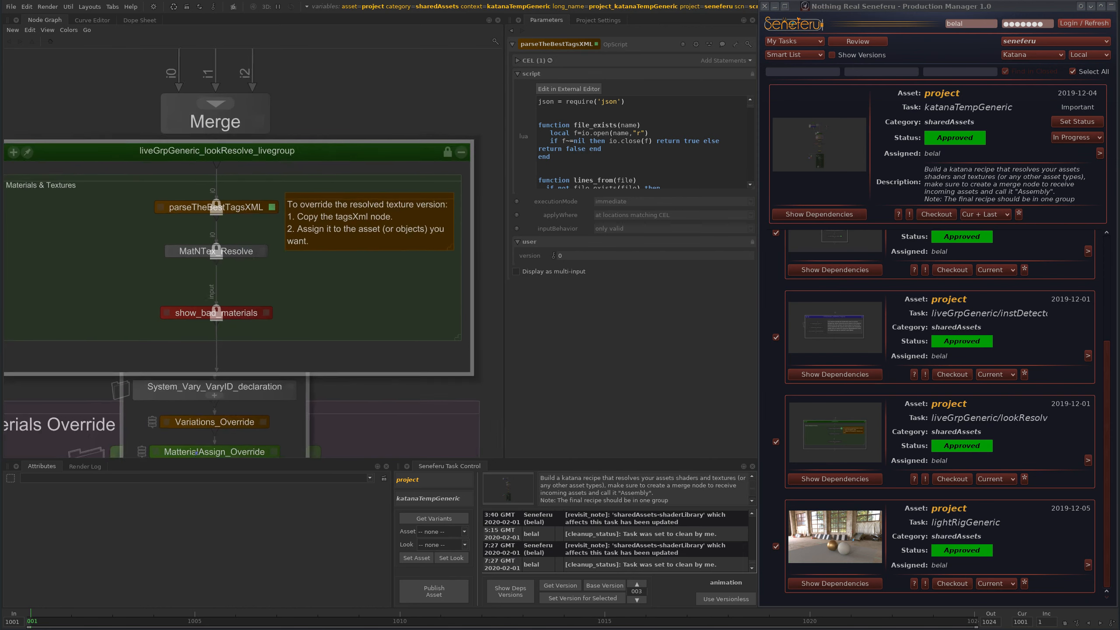
pyautogui.scroll(-5, 380, 256)
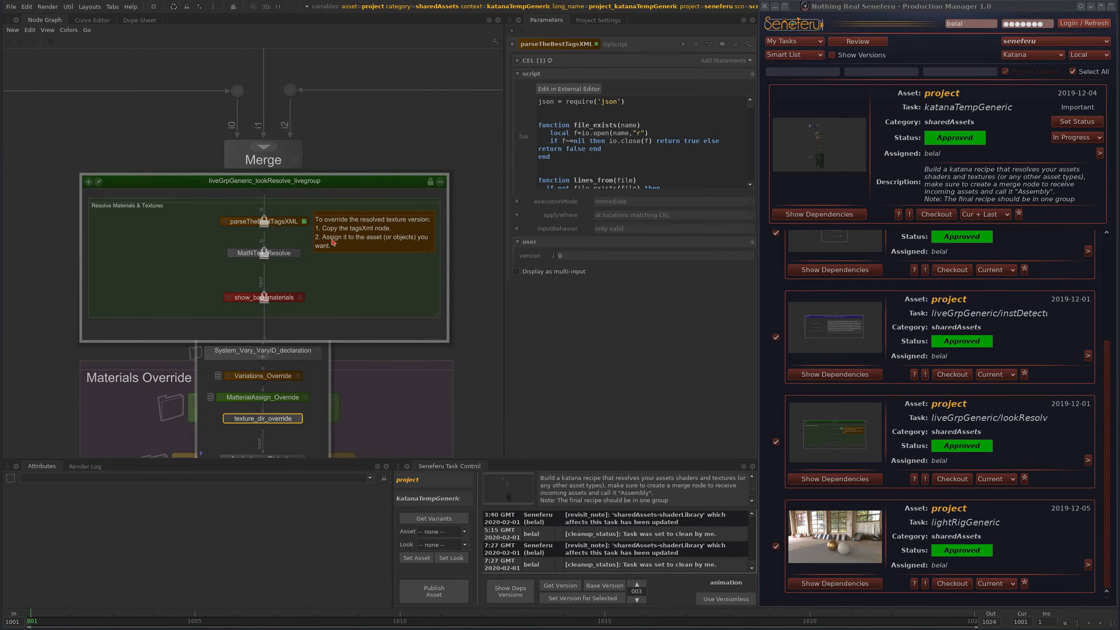
pyautogui.moveTo(348, 301); pyautogui.dragTo(329, 198, button='middle')
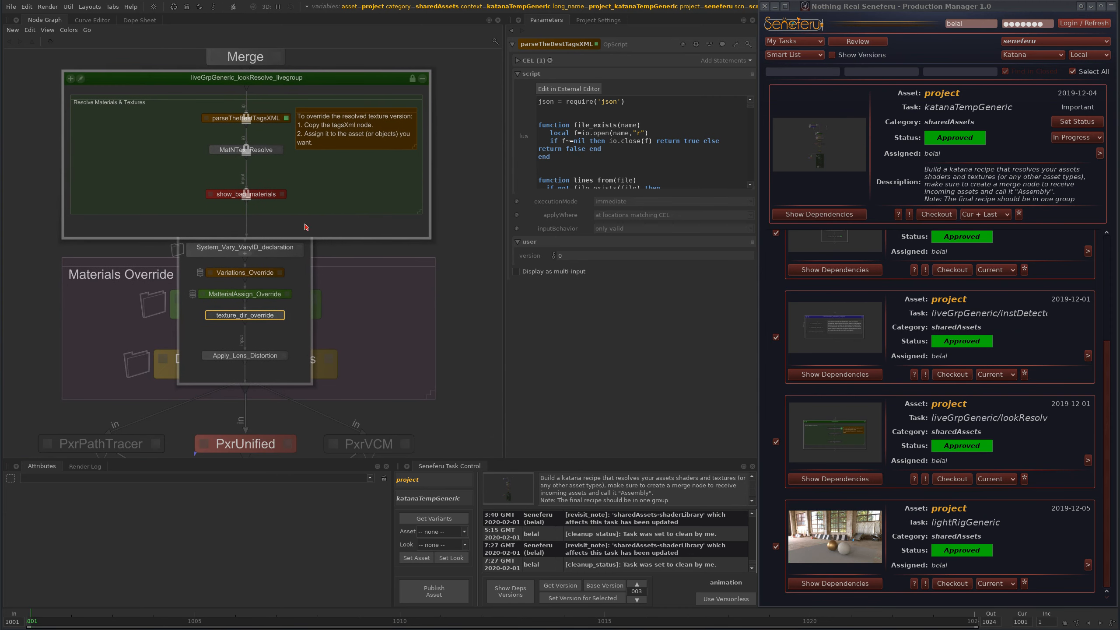
pyautogui.click(422, 79)
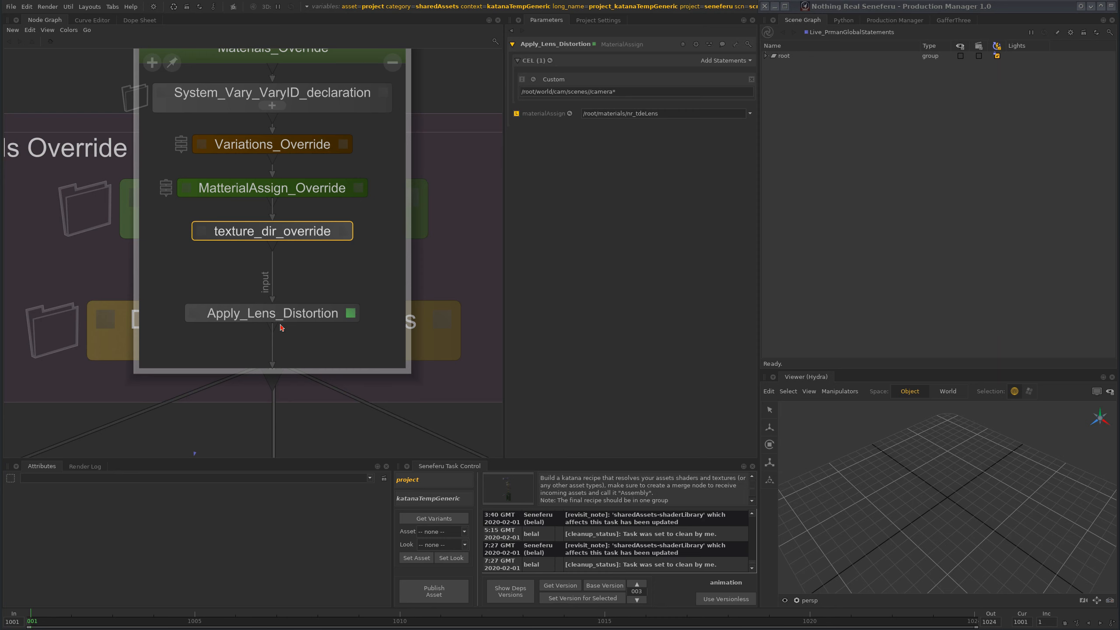
# Step: Expand the Displacement_Overrides group below Materials_Override to look inside, and collapse it again
pyautogui.moveTo(282, 327); pyautogui.dragTo(388, 350)
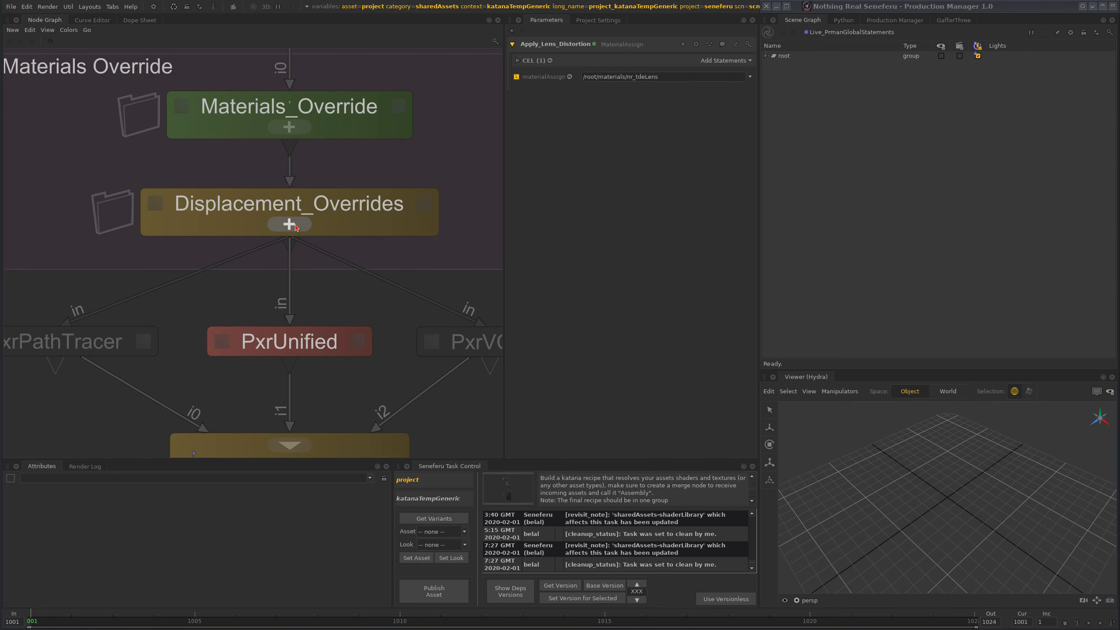
pyautogui.click(290, 223)
pyautogui.click(424, 61)
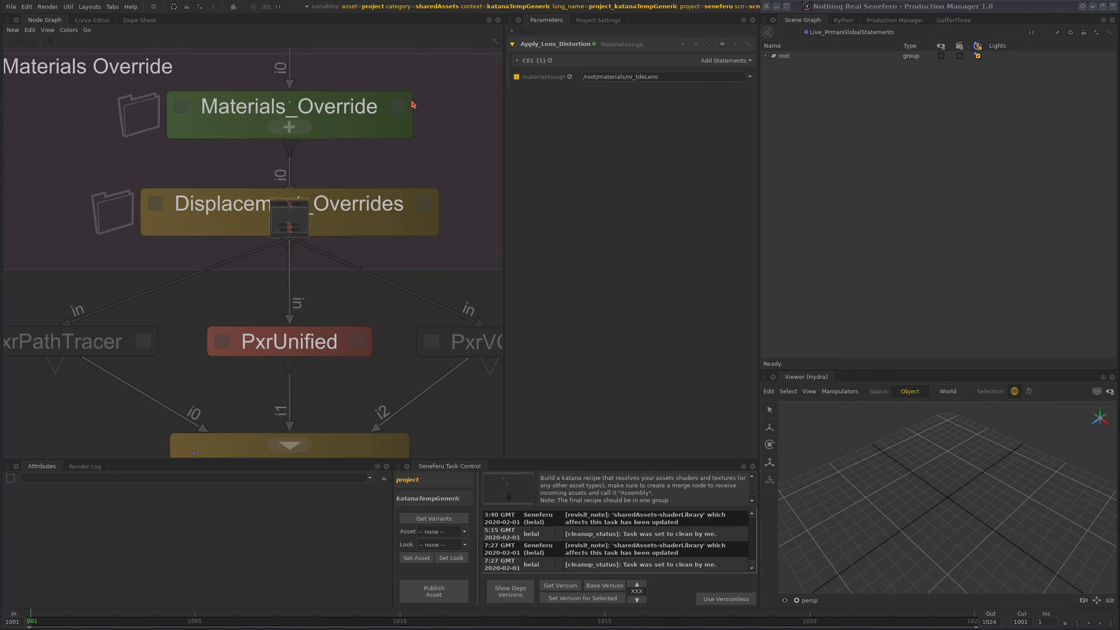
# Step: Open the parameters of Integratore_switch, which joins the PxrPathTracer, PxrUnified and PxrVCM branches
pyautogui.moveTo(326, 237); pyautogui.dragTo(313, 223, button='middle')
pyautogui.scroll(-3, 308, 224)
pyautogui.moveTo(290, 276); pyautogui.dragTo(290, 210, button='middle')
pyautogui.click(340, 295)
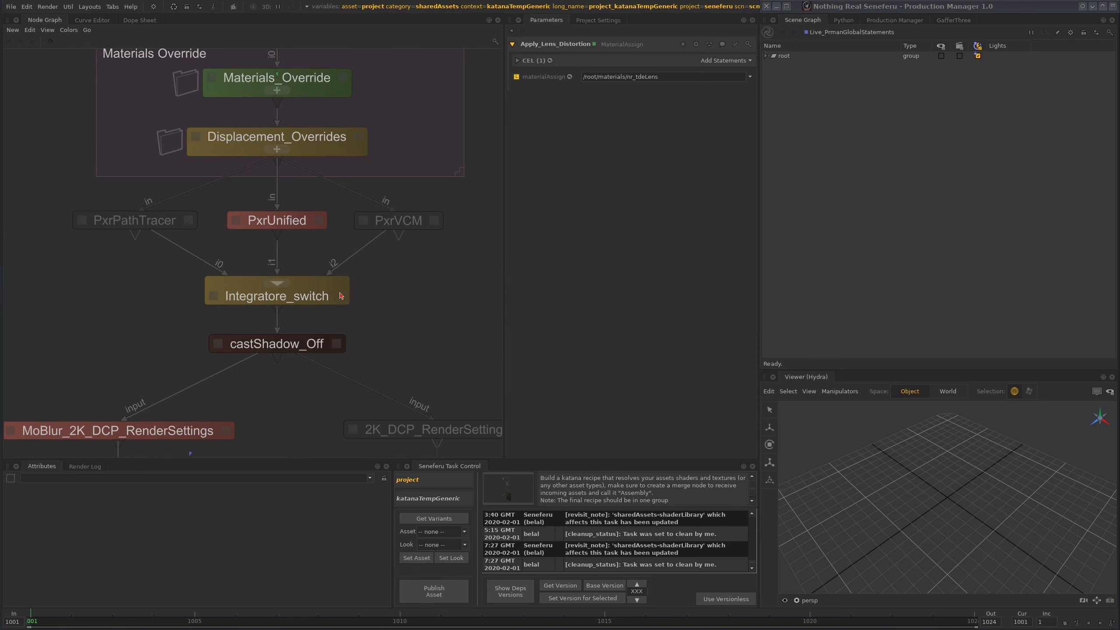
# Step: Open the parameters of the castShadow_Off node below Integratore_switch
pyautogui.scroll(-3, 378, 260)
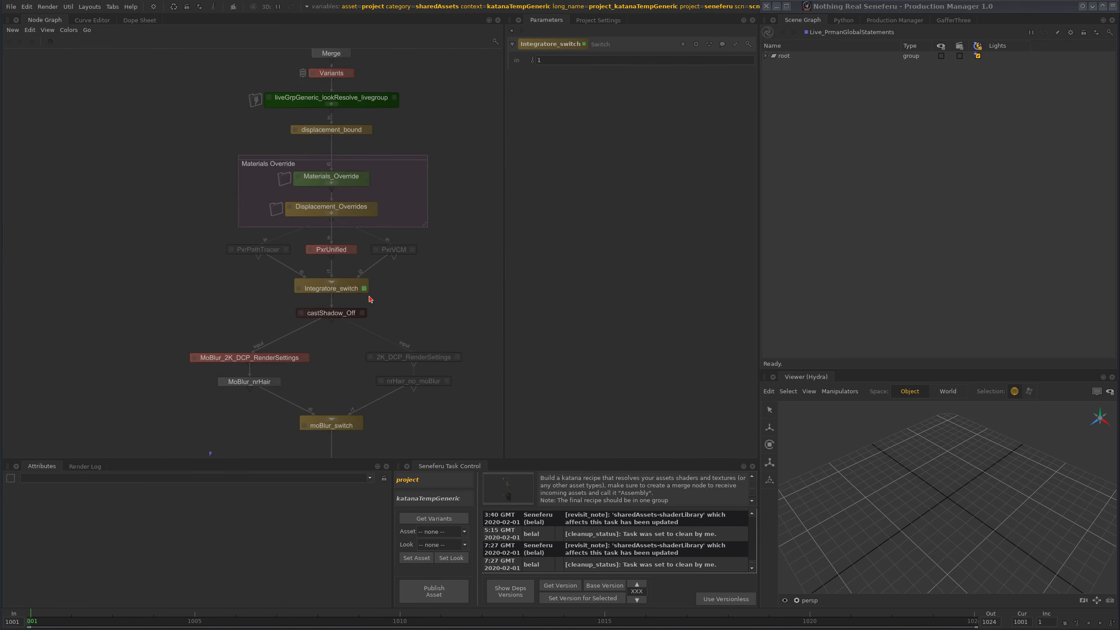
pyautogui.moveTo(360, 326); pyautogui.dragTo(361, 252, button='middle')
pyautogui.scroll(3, 361, 252)
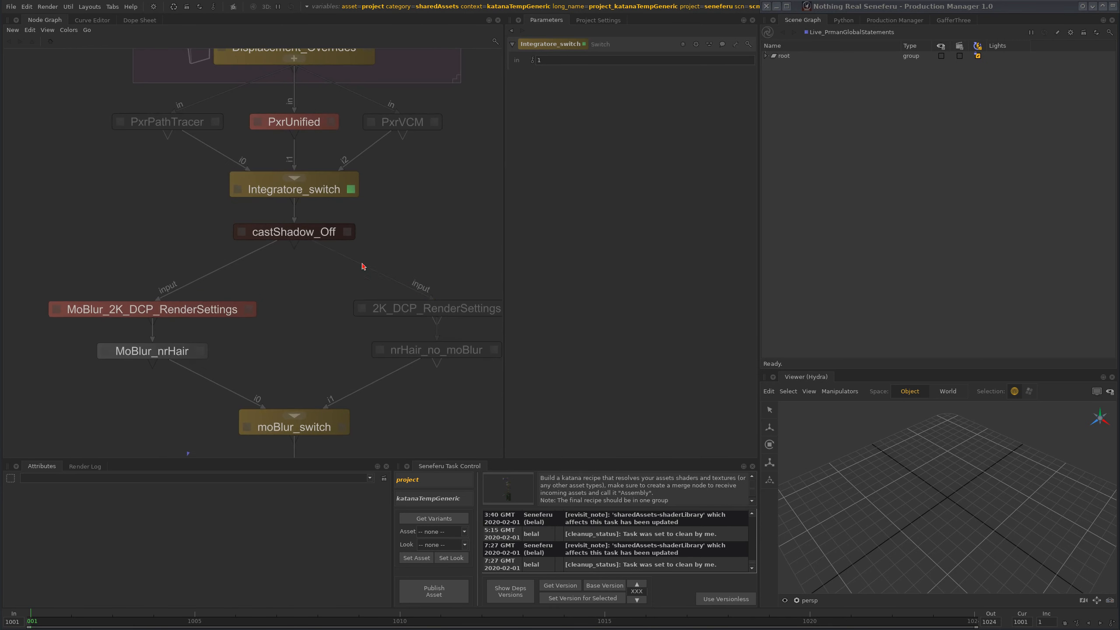
pyautogui.click(346, 231)
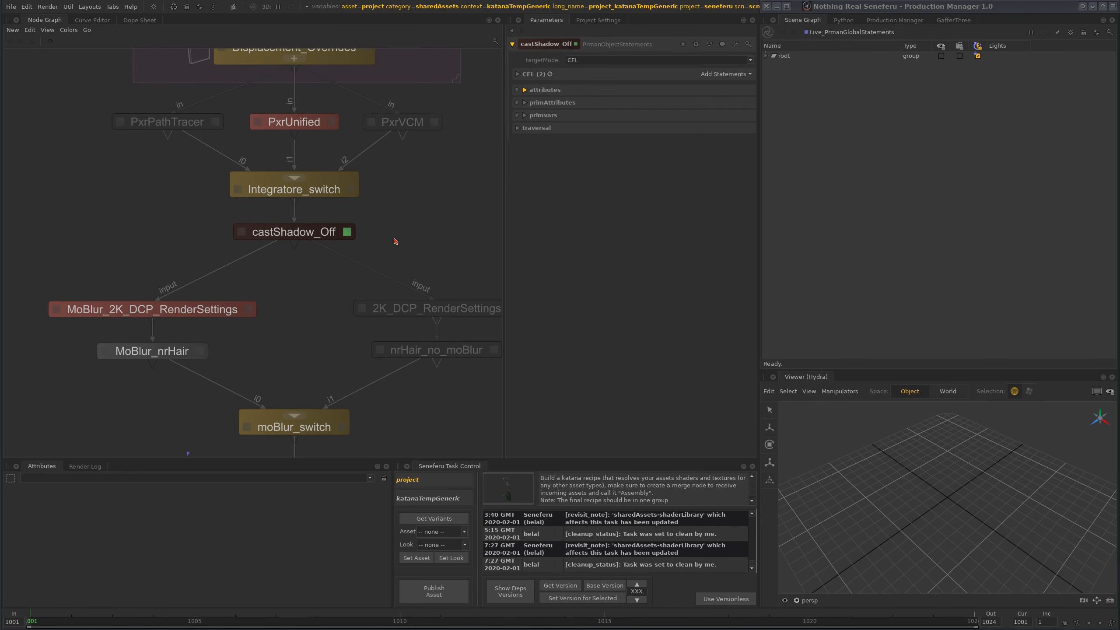
# Step: Inspect the parameters of 2K_DCP_RenderSettings, followed by those of moBlur_switch
pyautogui.moveTo(376, 331); pyautogui.dragTo(385, 268, button='middle')
pyautogui.moveTo(355, 377); pyautogui.dragTo(337, 344, button='middle')
pyautogui.moveTo(357, 194); pyautogui.dragTo(302, 222, button='middle')
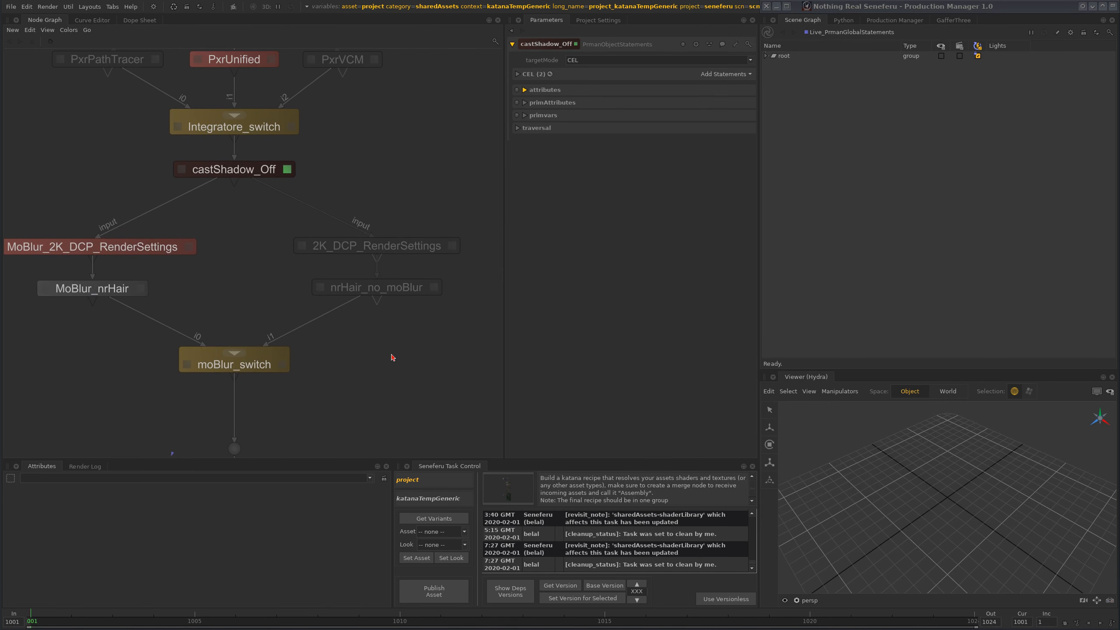
pyautogui.moveTo(394, 358); pyautogui.dragTo(413, 264, button='middle')
pyautogui.click(455, 154)
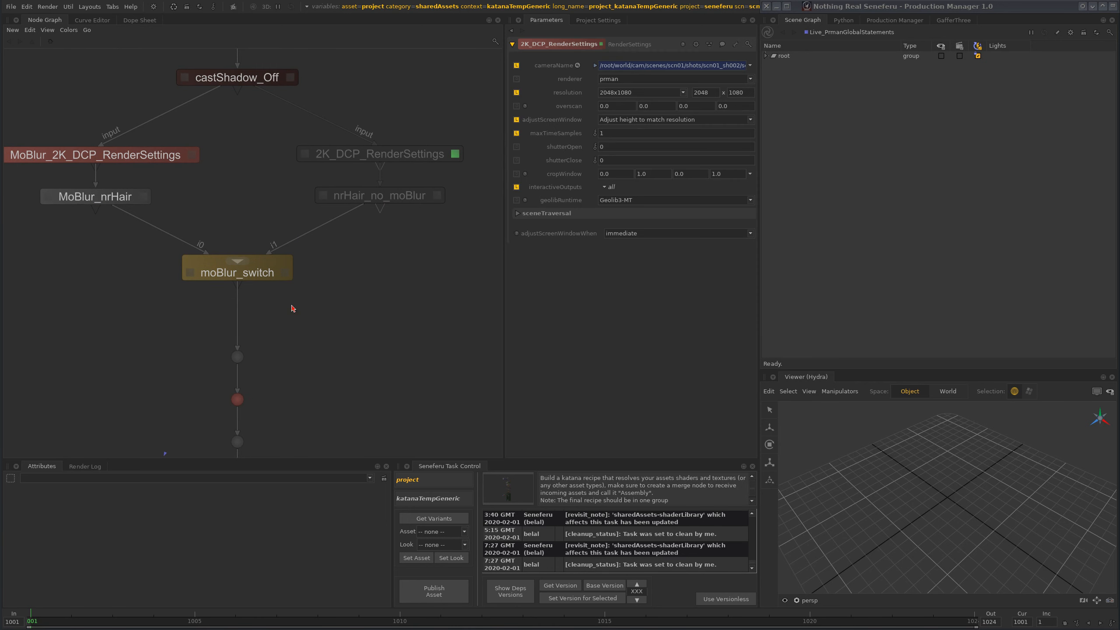
pyautogui.click(285, 272)
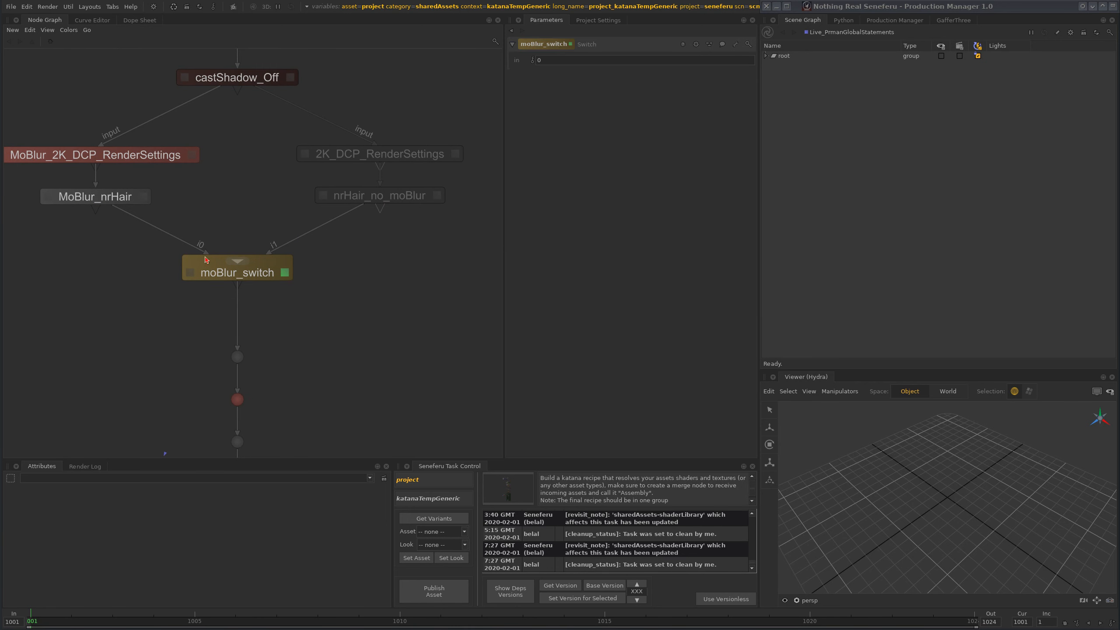
# Step: Check the MoBlur_nrHair and nrHair_no_moBlur nodes feeding the two inputs of moBlur_switch
pyautogui.moveTo(367, 281); pyautogui.dragTo(336, 315, button='middle')
pyautogui.scroll(-3, 413, 288)
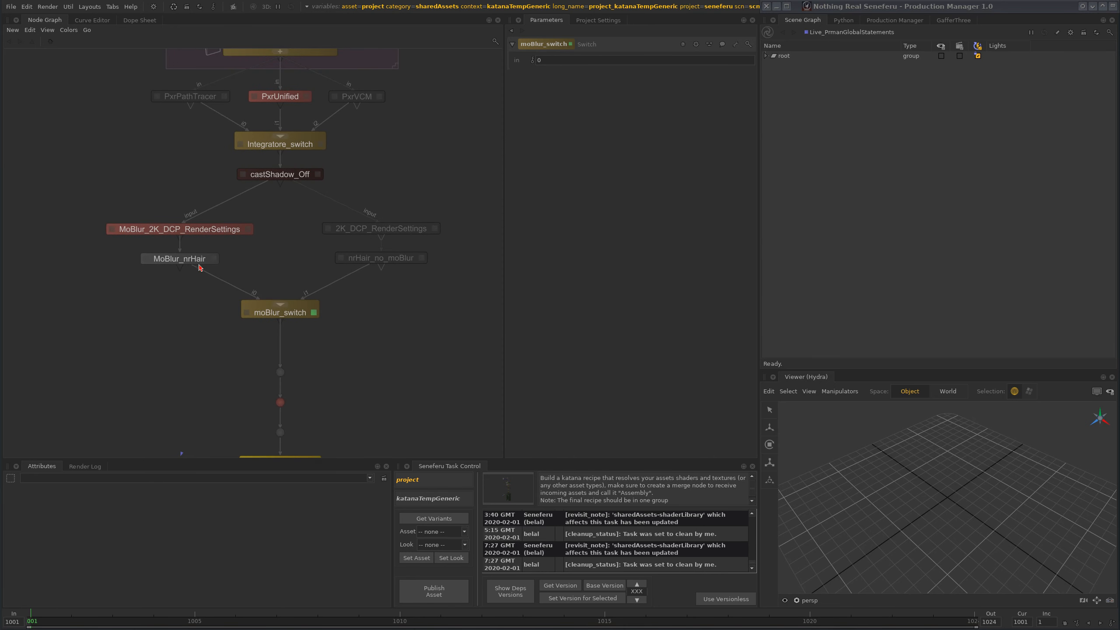
pyautogui.click(214, 259)
pyautogui.click(421, 258)
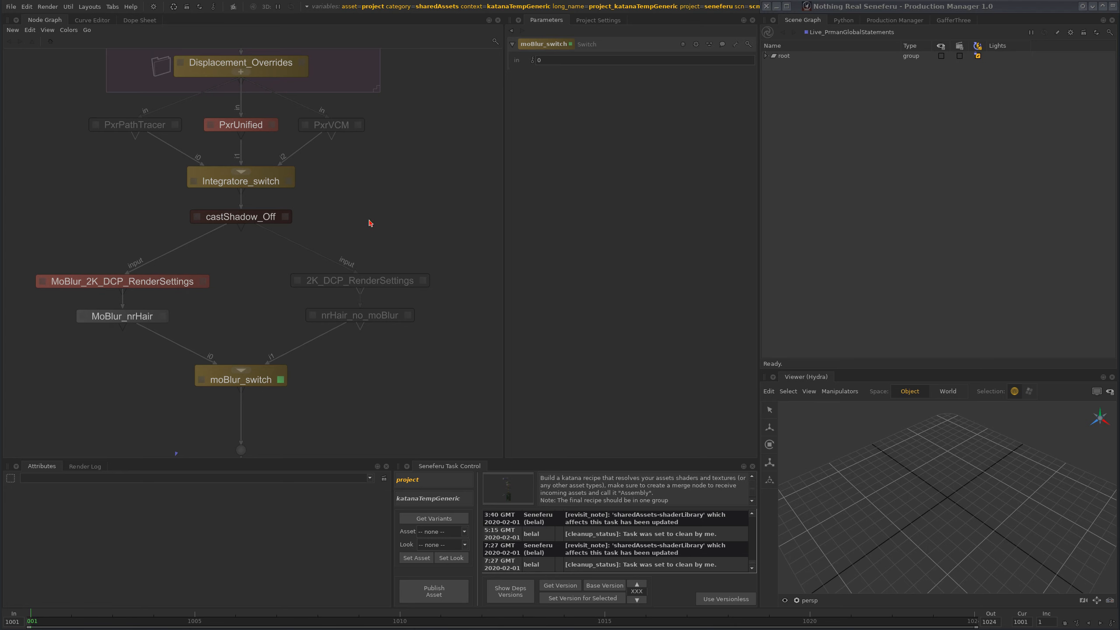
# Step: Review the node graph around moBlur_switch and upstream to the assembly, Shader_Library and CameraCreate branches
pyautogui.scroll(-5, 370, 317)
pyautogui.moveTo(381, 289); pyautogui.dragTo(352, 254, button='middle')
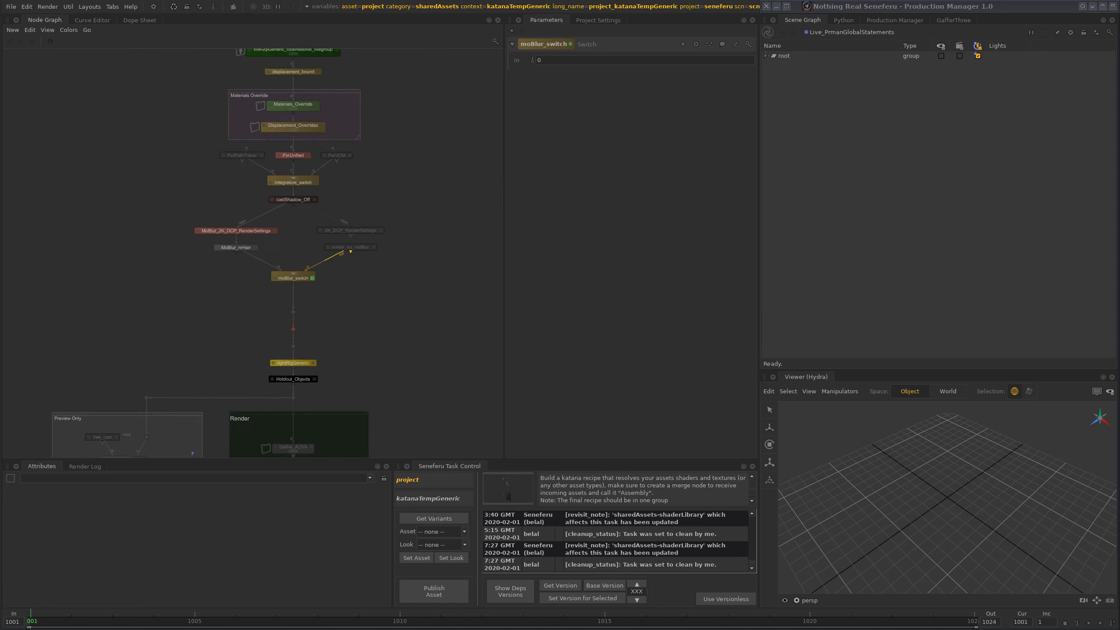
pyautogui.scroll(4, 352, 253)
pyautogui.moveTo(382, 186); pyautogui.dragTo(369, 258, button='middle')
pyautogui.scroll(-2, 347, 242)
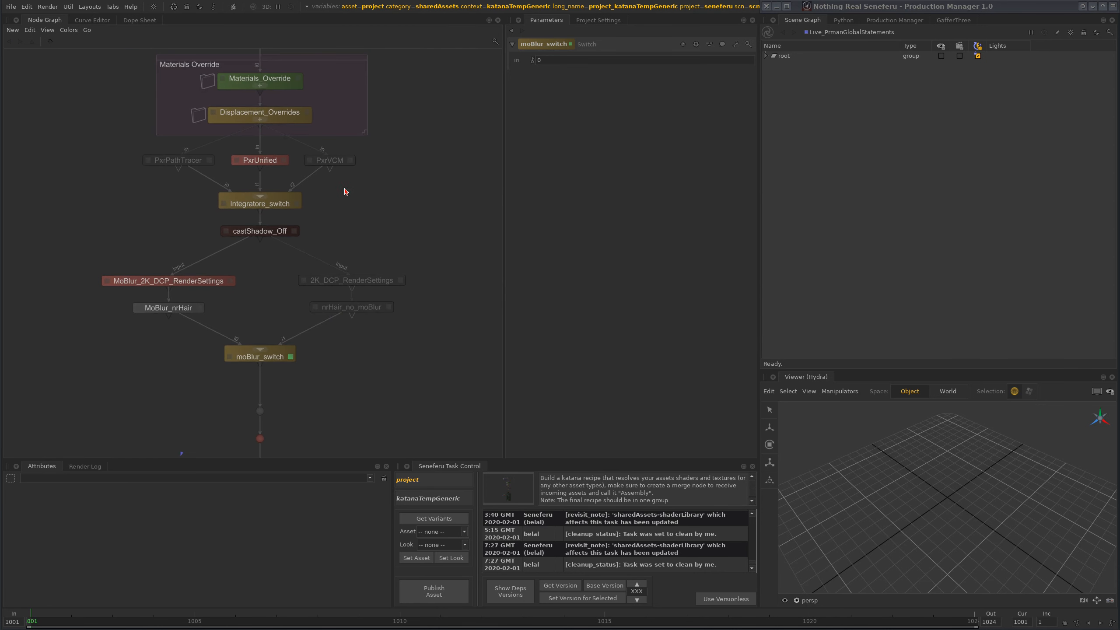
pyautogui.moveTo(343, 188); pyautogui.dragTo(341, 325, button='middle')
pyautogui.scroll(-5, 362, 218)
pyautogui.scroll(-5, 299, 117)
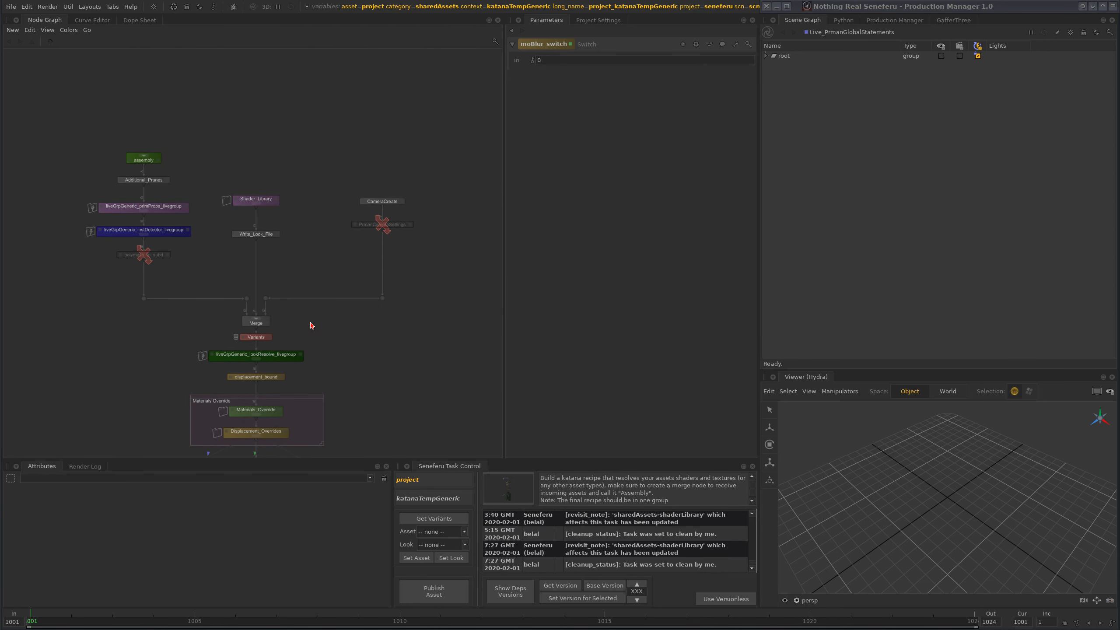
pyautogui.scroll(5, 309, 335)
pyautogui.scroll(5, 324, 306)
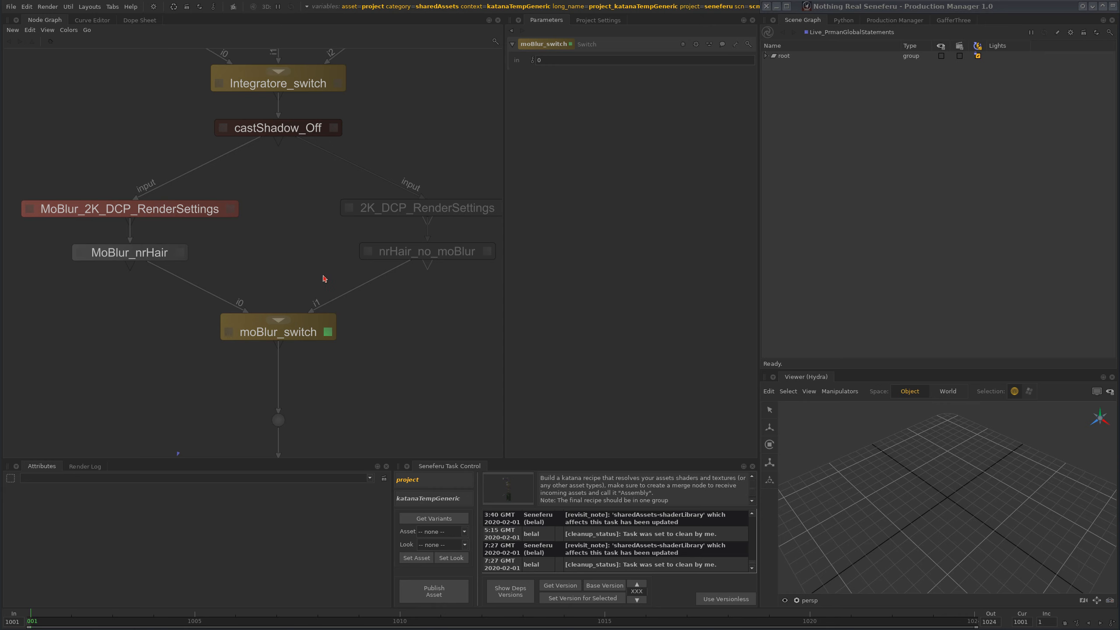
# Step: Examine how the motion-blur and no-motion-blur render settings branches run from castShadow_Off into moBlur_switch
pyautogui.scroll(-2, 325, 279)
pyautogui.scroll(3, 305, 279)
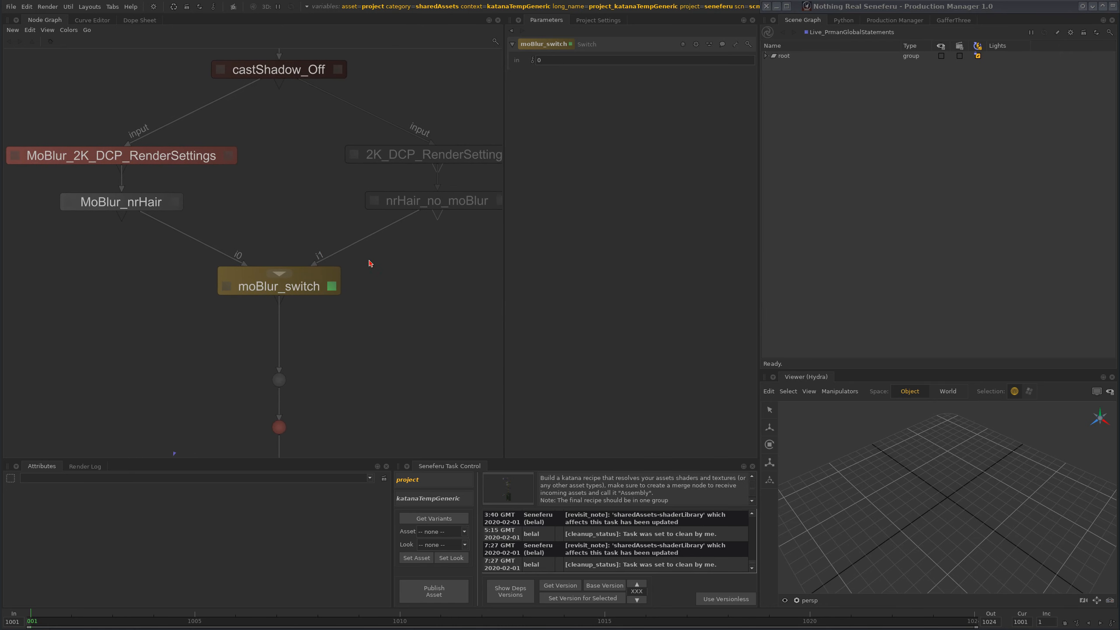
pyautogui.scroll(-1, 370, 260)
pyautogui.moveTo(370, 260); pyautogui.dragTo(359, 307, button='middle')
pyautogui.scroll(-1, 350, 287)
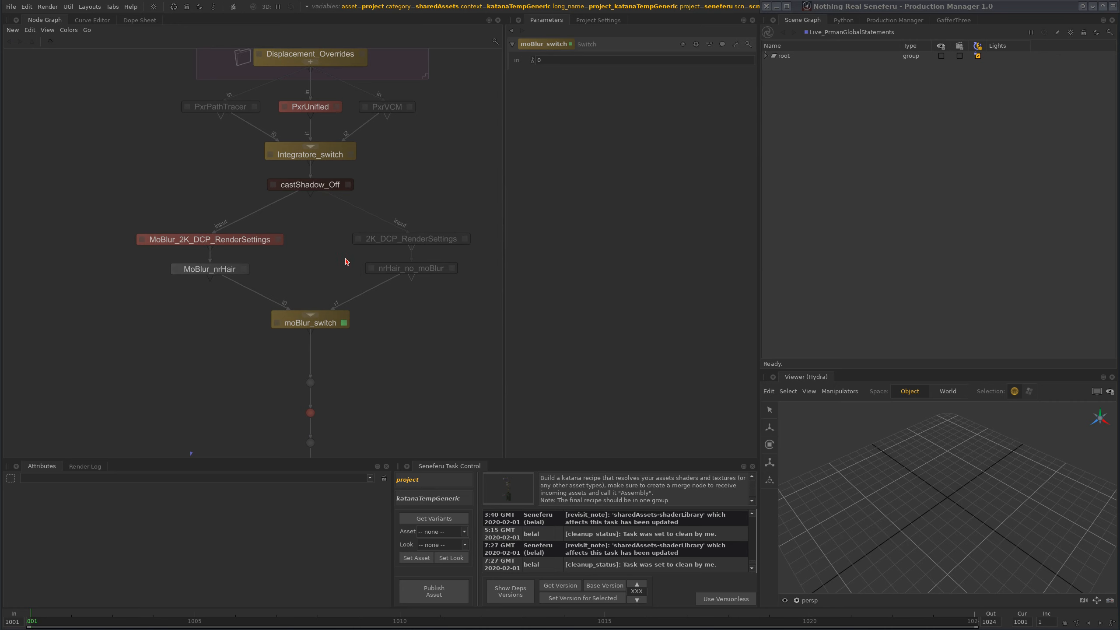
pyautogui.scroll(2, 320, 270)
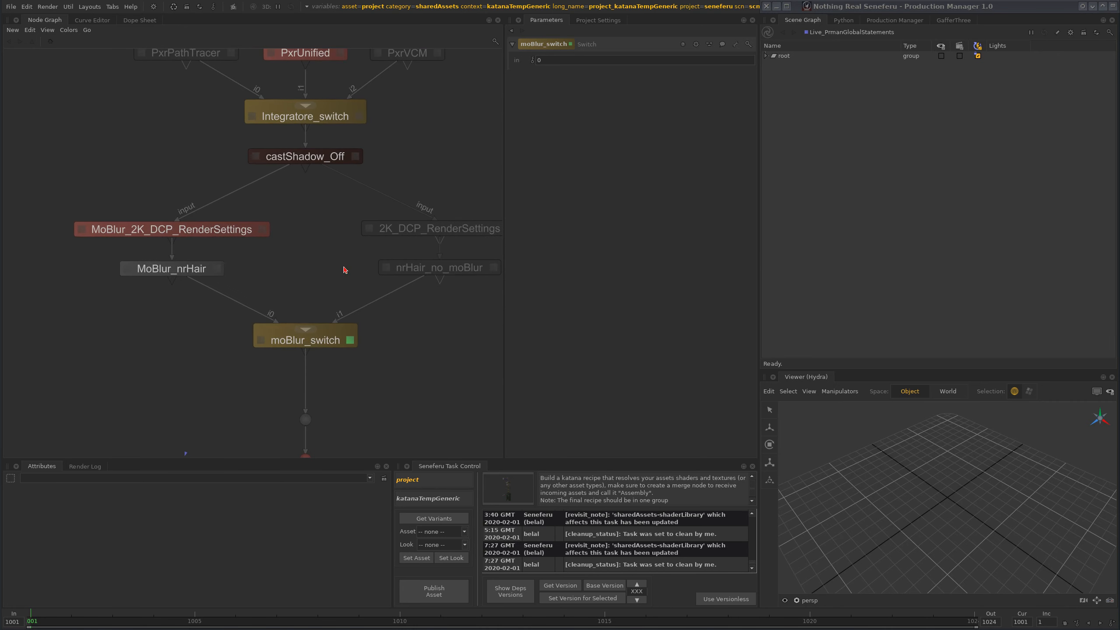
pyautogui.moveTo(344, 268); pyautogui.dragTo(334, 229, button='middle')
pyautogui.moveTo(378, 311); pyautogui.dragTo(372, 251, button='middle')
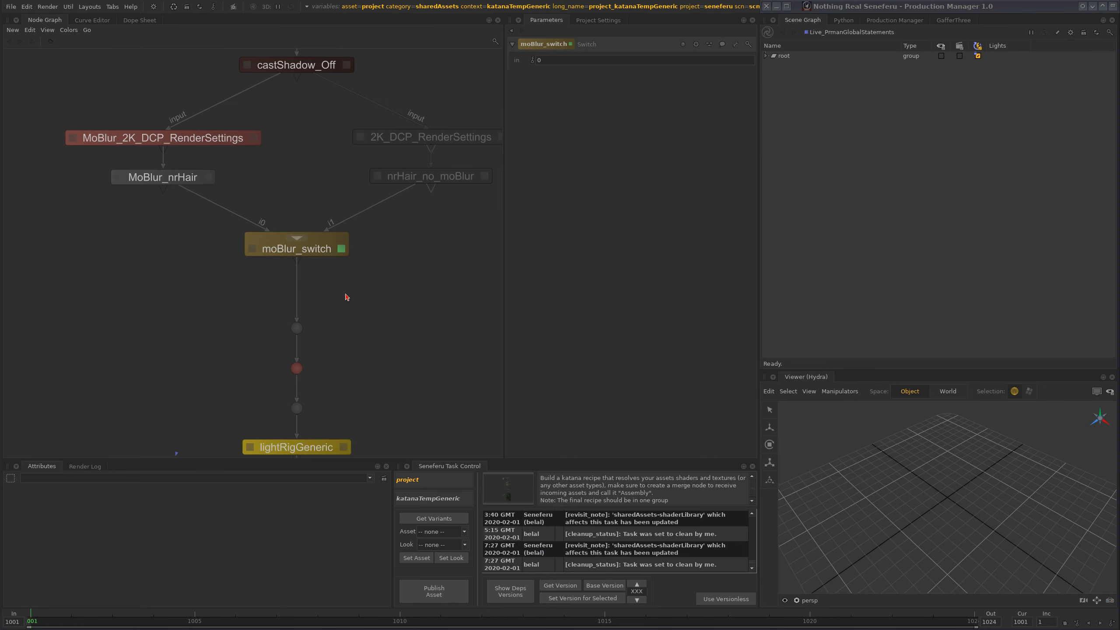
pyautogui.scroll(1, 359, 279)
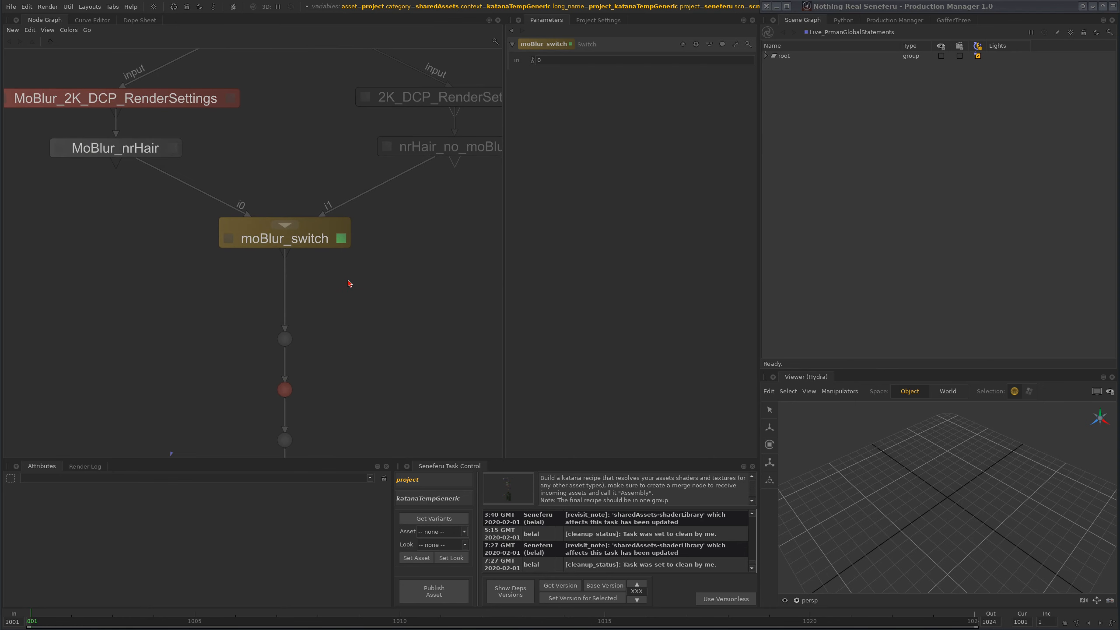
pyautogui.moveTo(367, 262); pyautogui.dragTo(328, 303, button='middle')
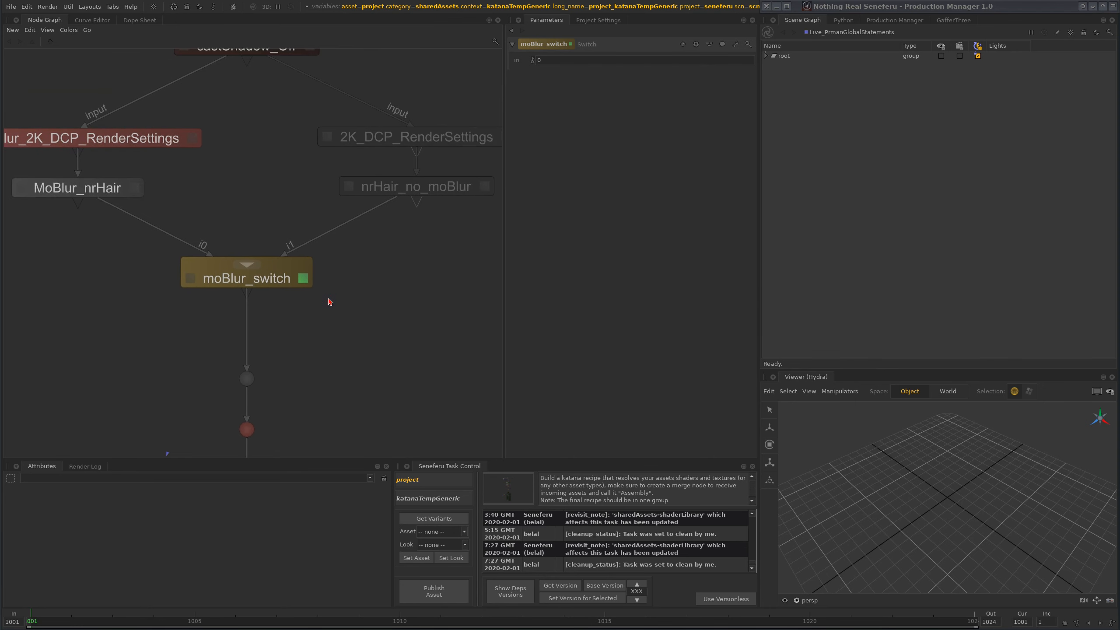
pyautogui.scroll(-3, 332, 288)
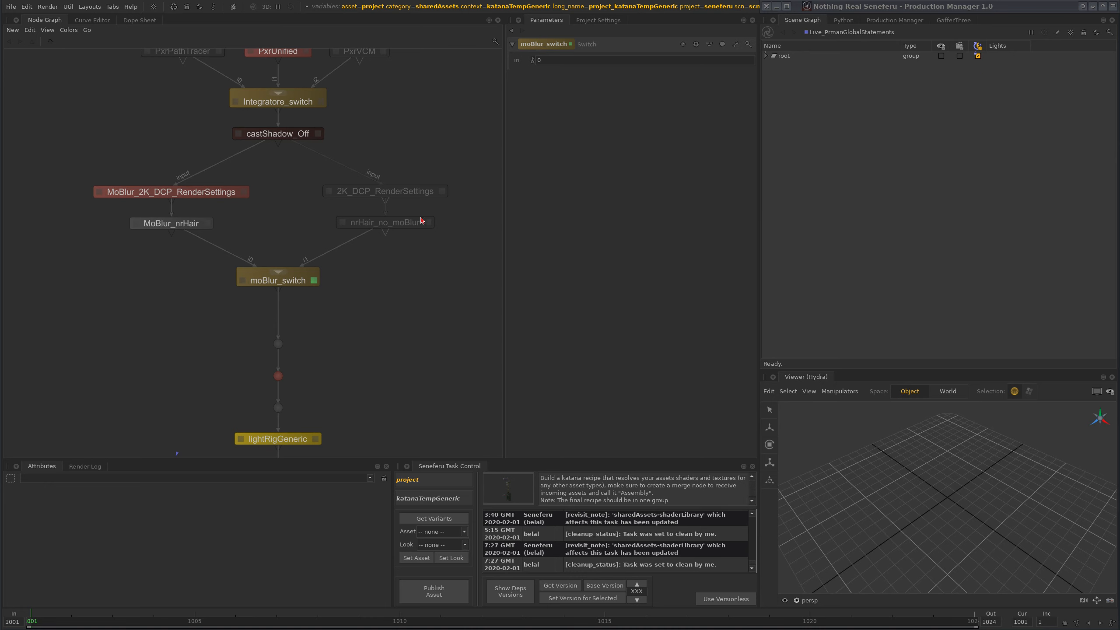
# Step: Inspect the parameters of lightRigGeneric and of Holdout_Objects, located between moBlur_switch and the Render section
pyautogui.moveTo(303, 320); pyautogui.dragTo(309, 213, button='middle')
pyautogui.moveTo(350, 283); pyautogui.dragTo(374, 197, button='middle')
pyautogui.scroll(5, 339, 243)
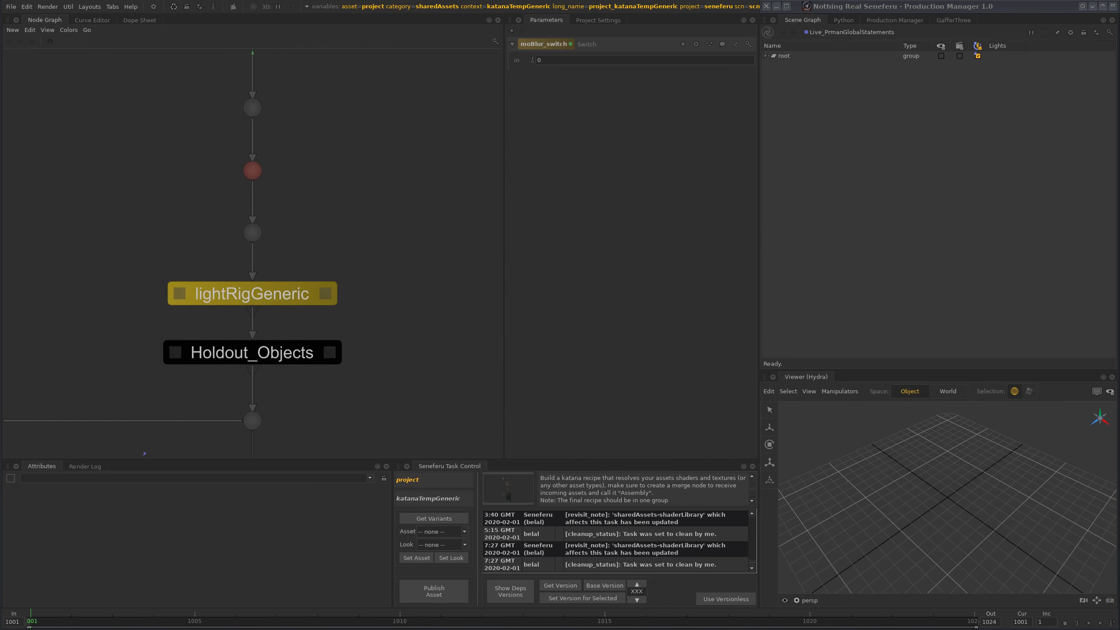
pyautogui.moveTo(318, 247); pyautogui.dragTo(356, 162, button='middle')
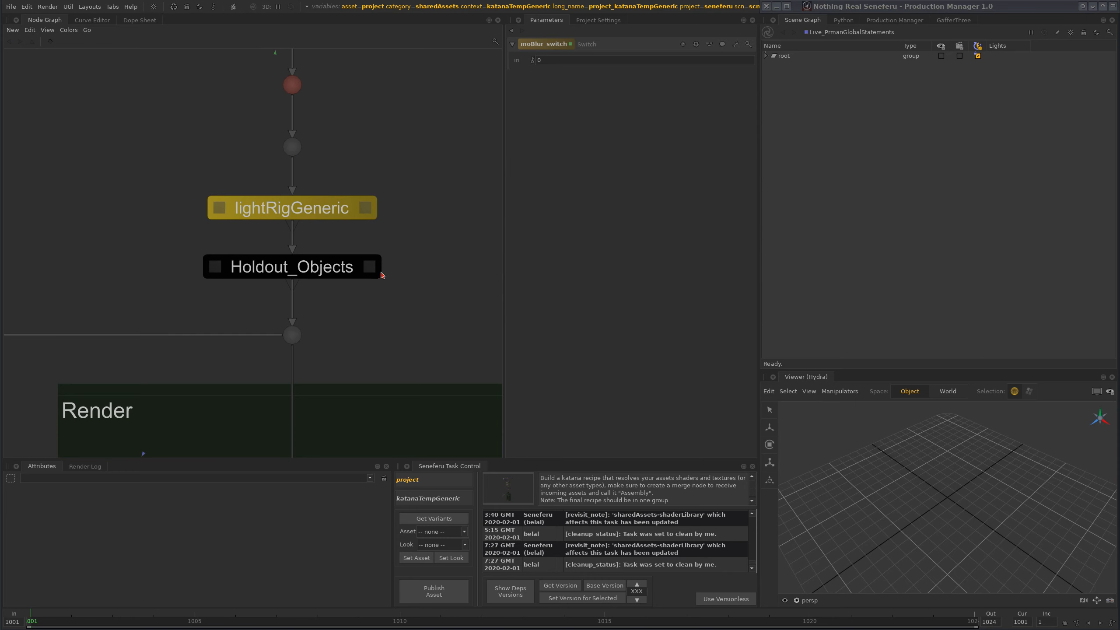
pyautogui.moveTo(381, 275); pyautogui.dragTo(385, 232, button='middle')
pyautogui.click(368, 164)
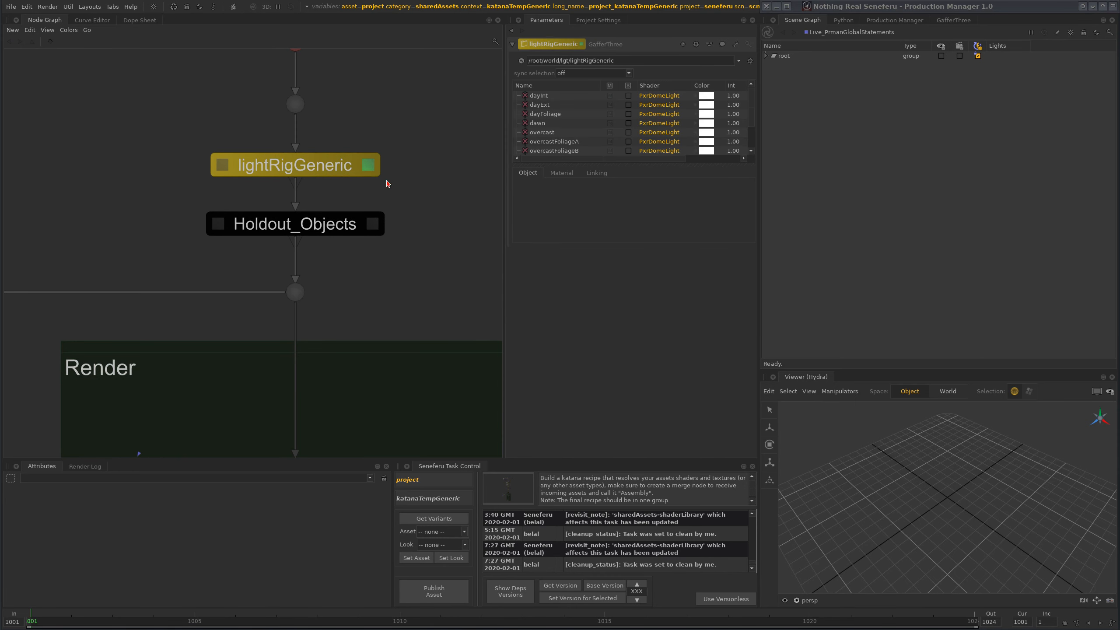
pyautogui.click(372, 224)
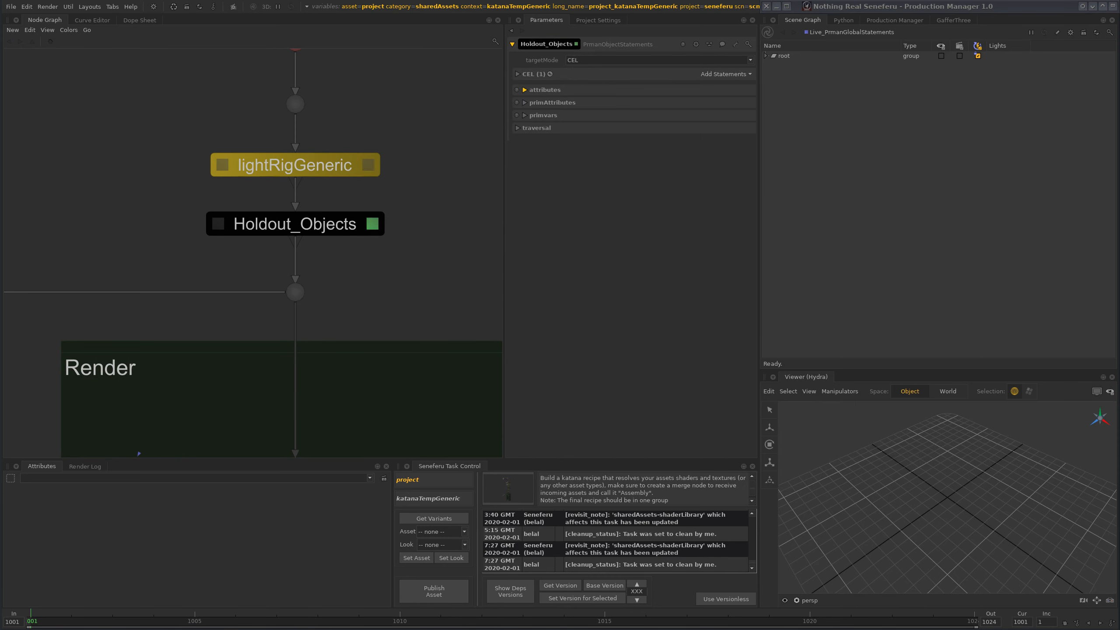
pyautogui.scroll(-3, 377, 233)
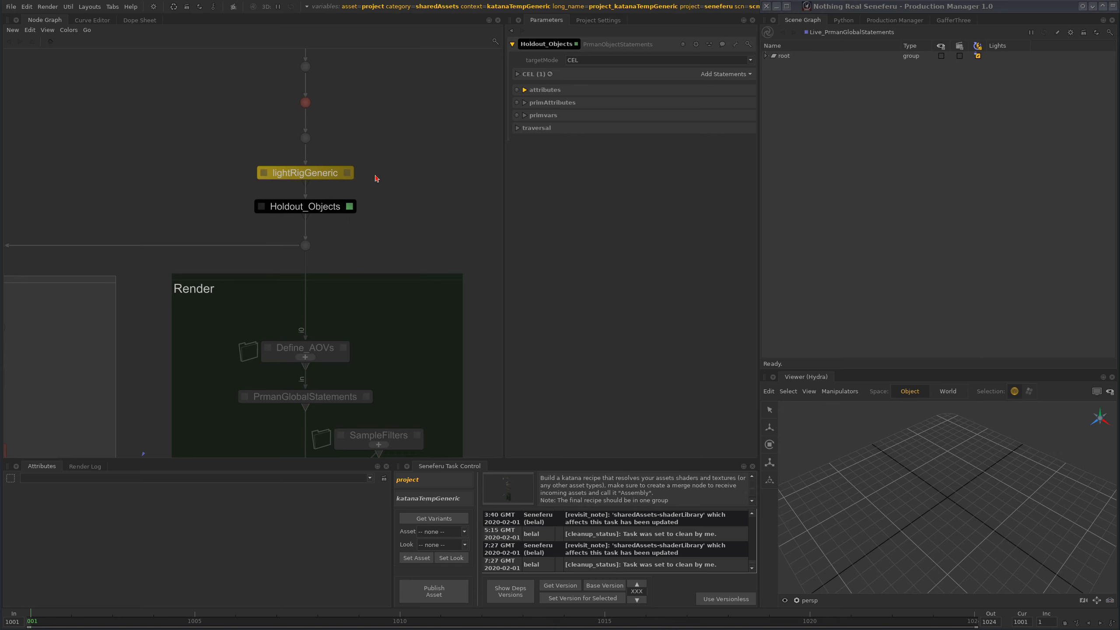
# Step: Examine how the graph splits below Holdout_Objects into the Preview Only and Render sections
pyautogui.scroll(-2, 366, 223)
pyautogui.moveTo(366, 223); pyautogui.dragTo(375, 189, button='middle')
pyautogui.scroll(2, 368, 186)
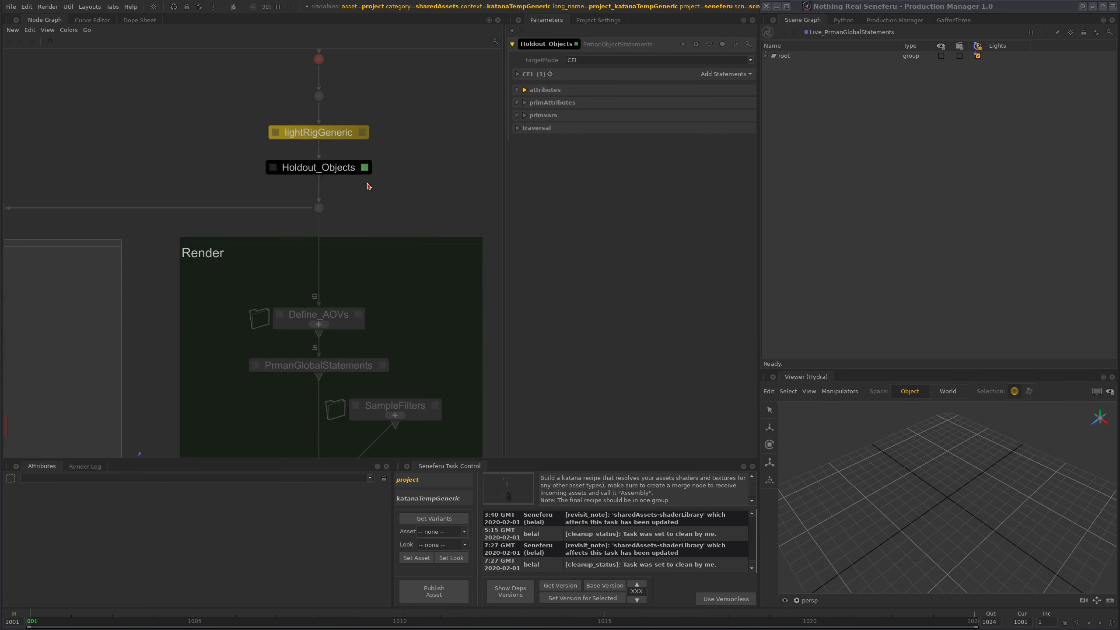
pyautogui.scroll(1, 369, 186)
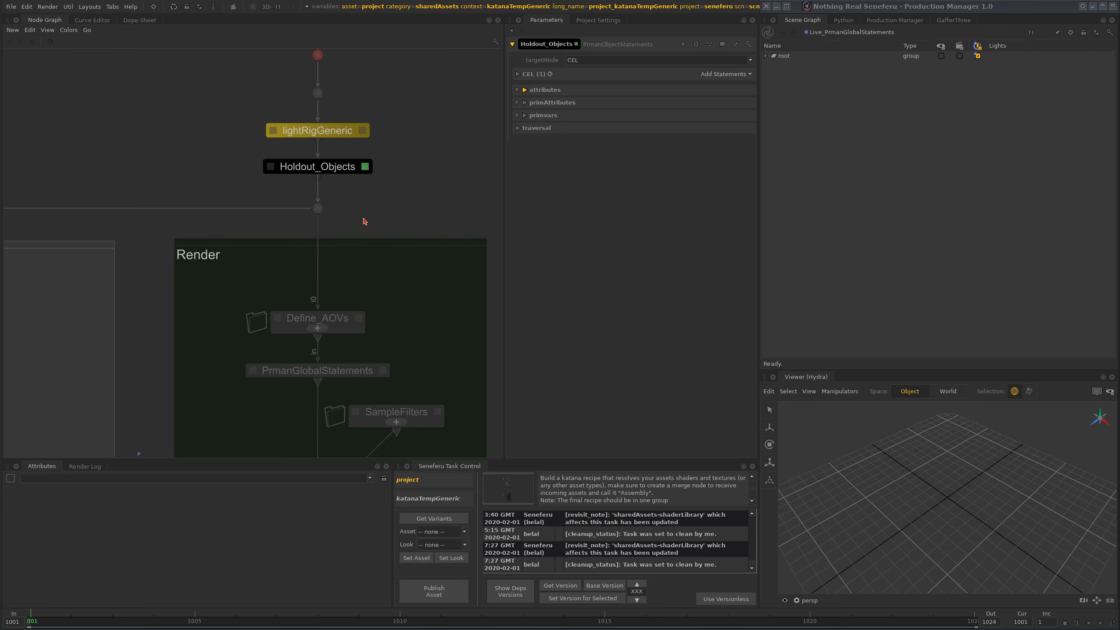
pyautogui.scroll(-3, 359, 214)
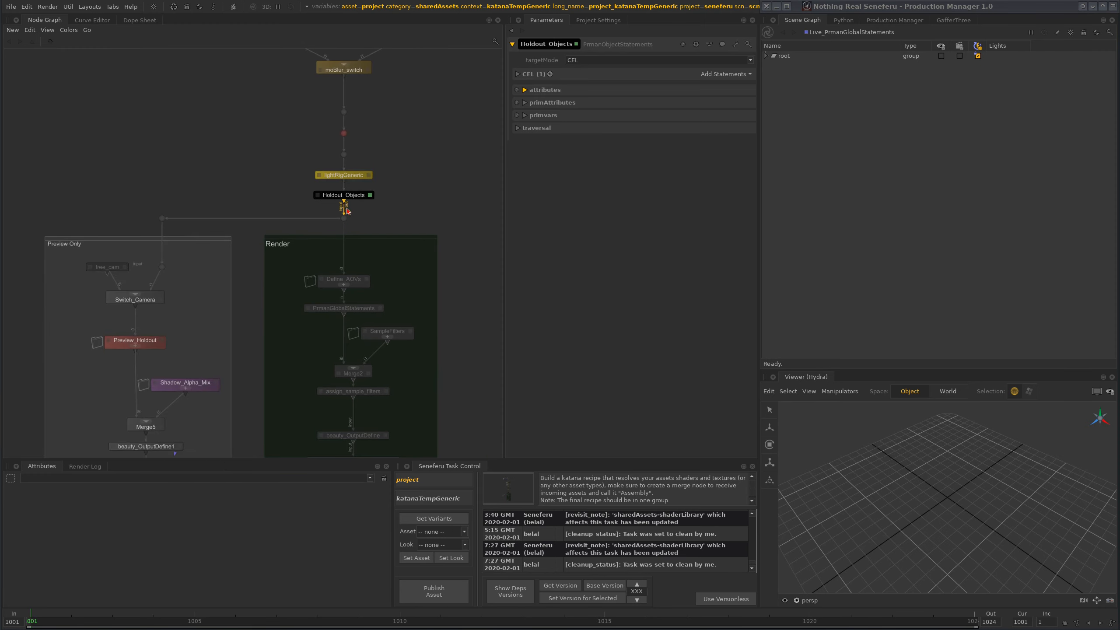
pyautogui.scroll(3, 375, 243)
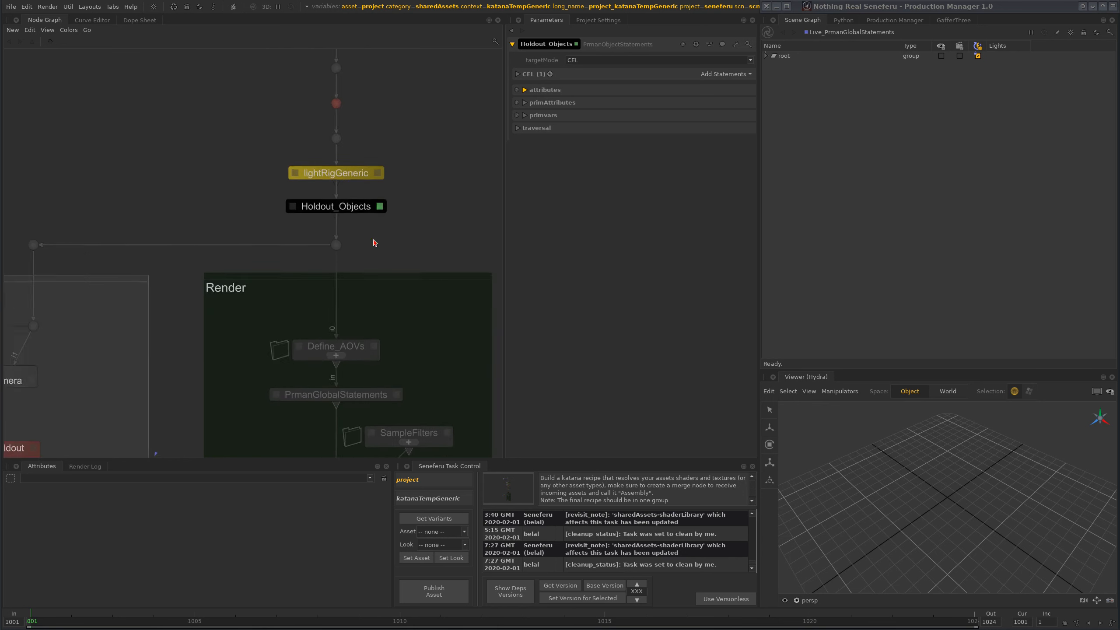
pyautogui.scroll(-4, 292, 327)
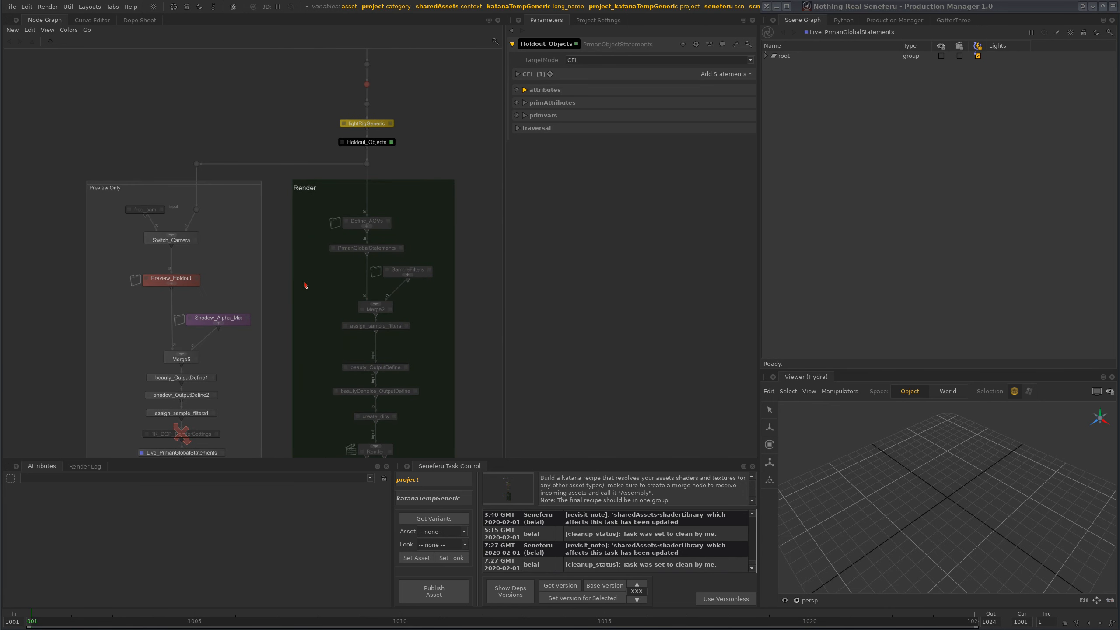
pyautogui.scroll(-5, 324, 287)
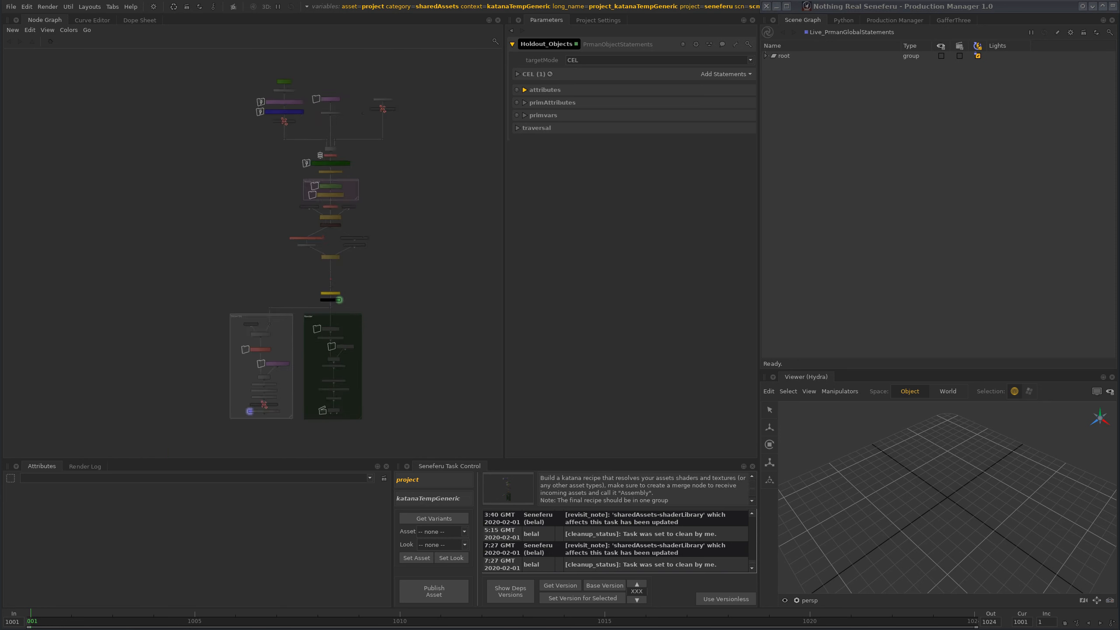
pyautogui.moveTo(333, 339); pyautogui.dragTo(301, 256, button='middle')
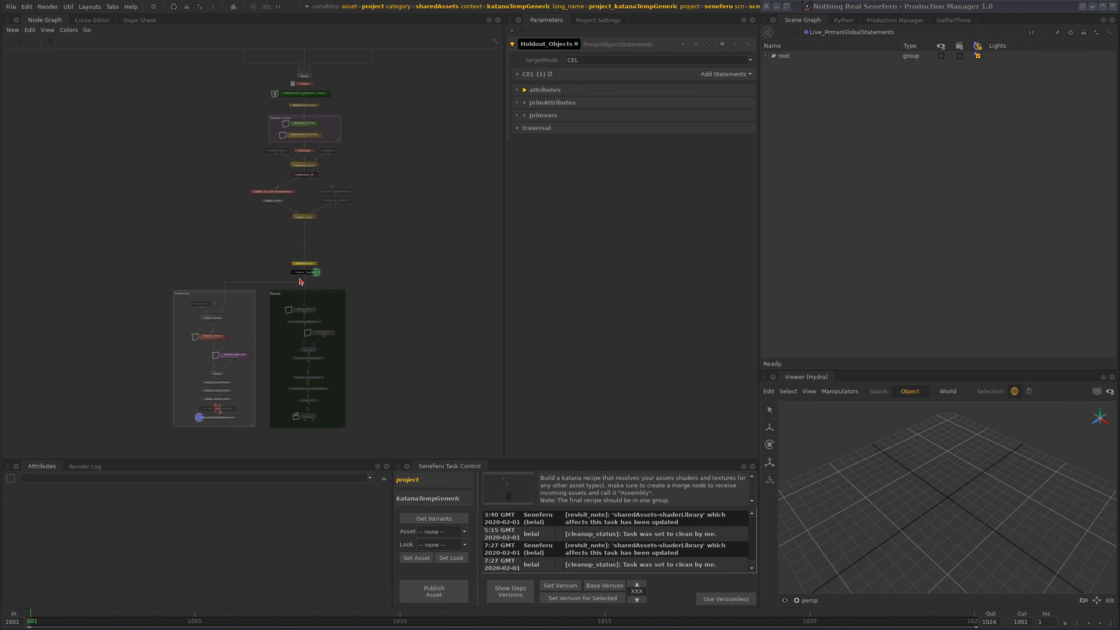
pyautogui.scroll(5, 254, 256)
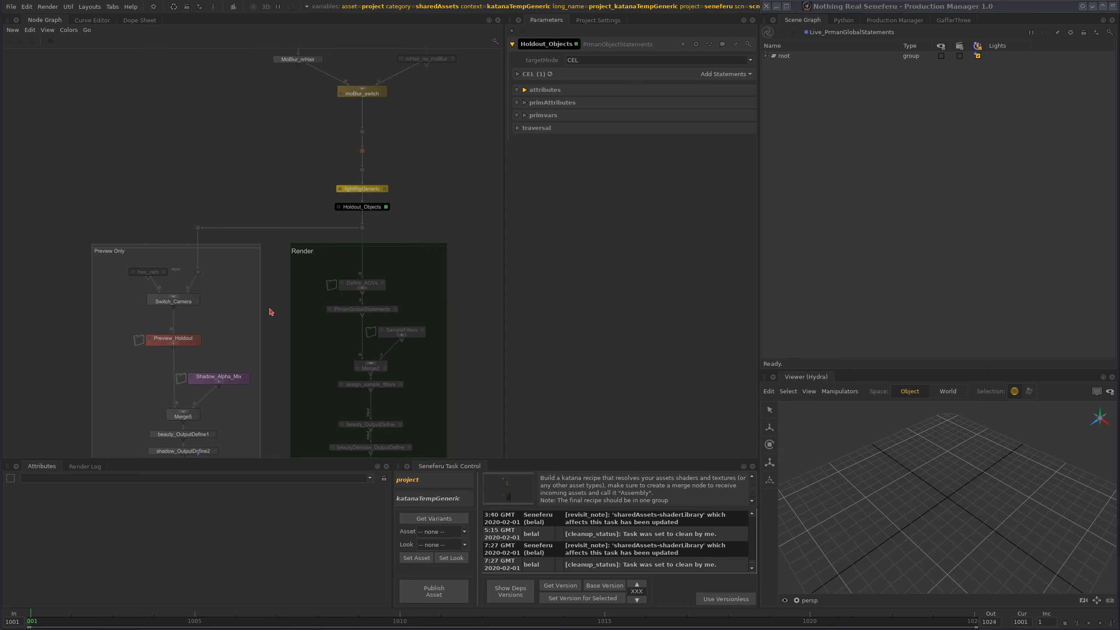
pyautogui.moveTo(270, 325); pyautogui.dragTo(259, 292, button='middle')
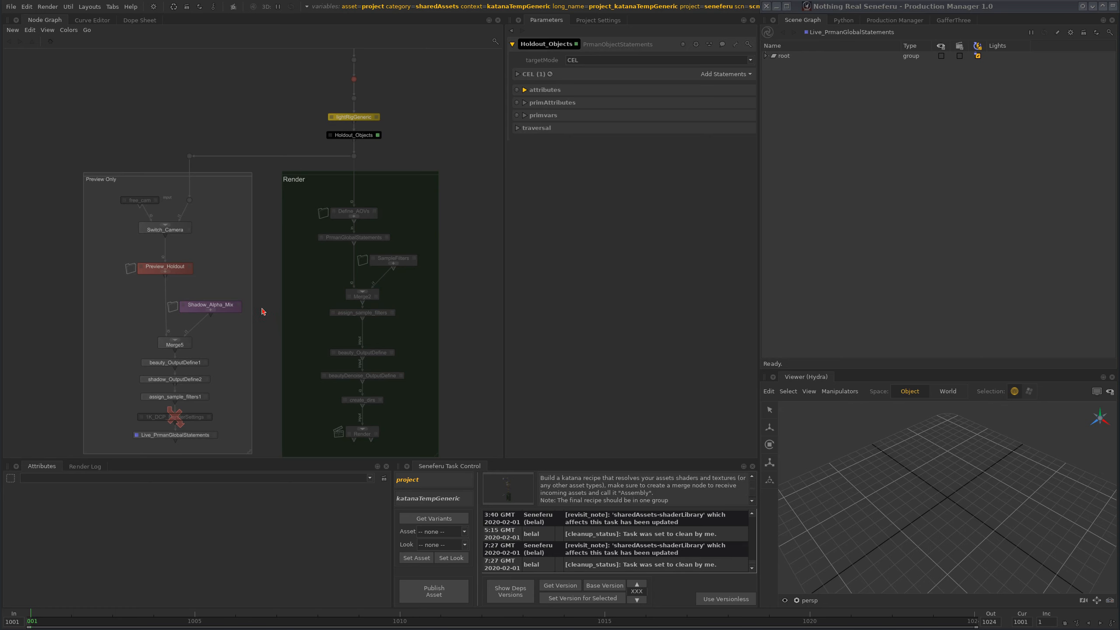
# Step: Review the full graph from the assembly, Shader_Library and CameraCreate branches down to the Render section's output nodes
pyautogui.scroll(-5, 264, 311)
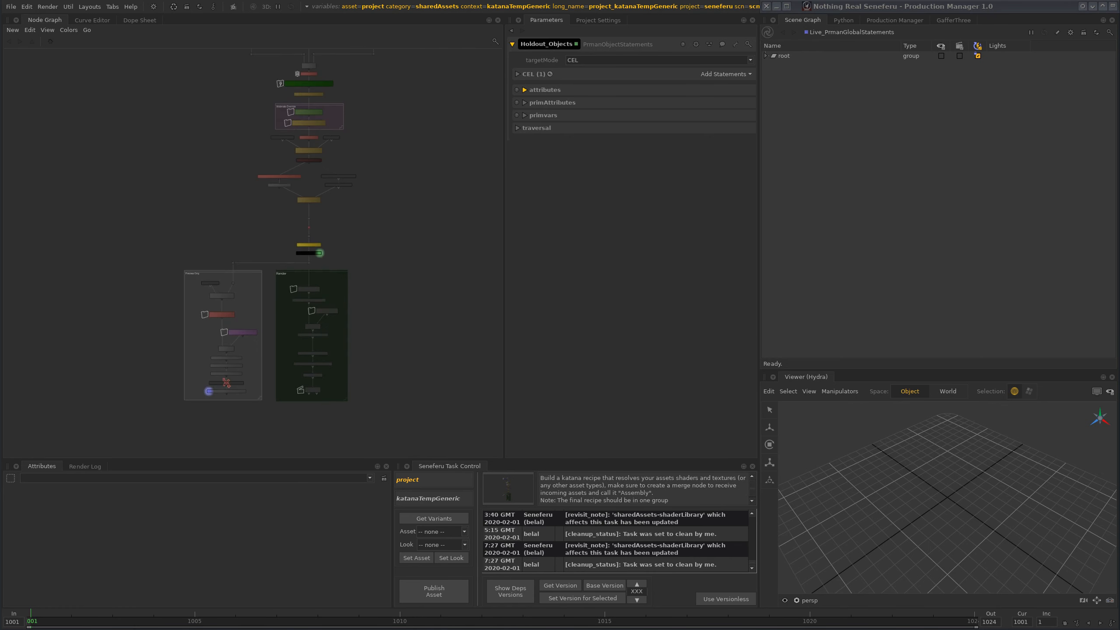
pyautogui.moveTo(263, 119); pyautogui.dragTo(257, 263, button='middle')
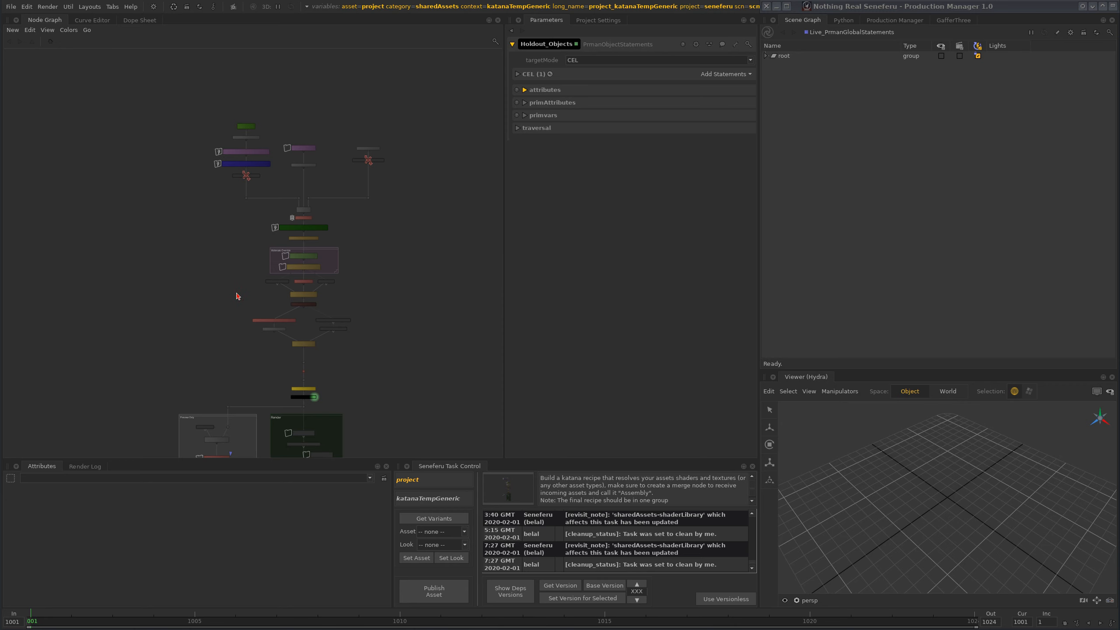
pyautogui.moveTo(235, 304); pyautogui.dragTo(236, 254, button='middle')
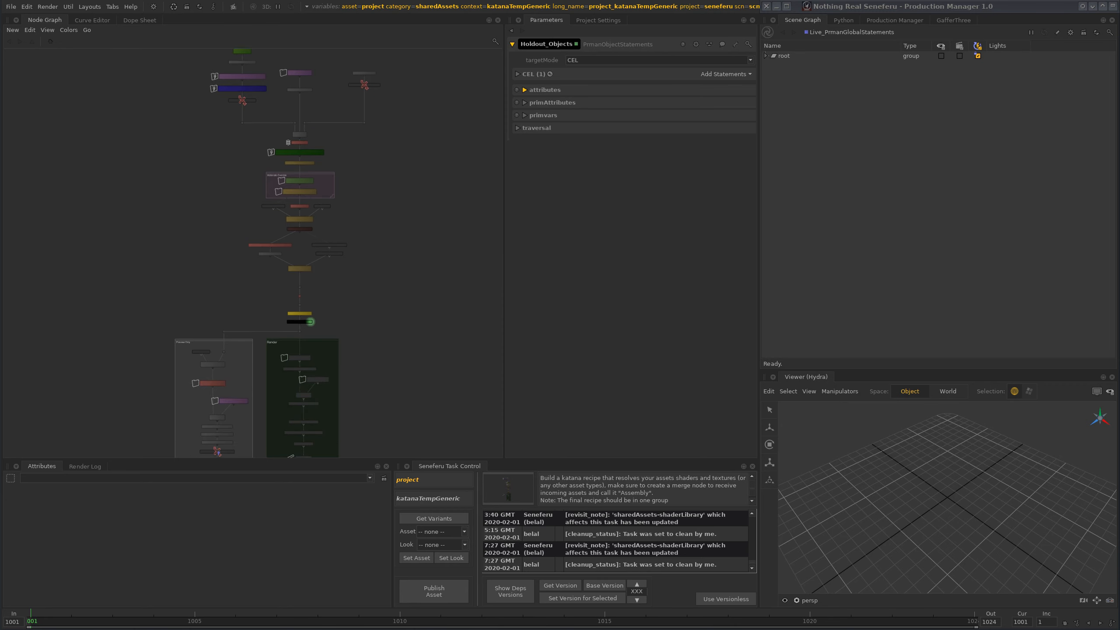
pyautogui.moveTo(240, 338); pyautogui.dragTo(234, 281, button='middle')
pyautogui.scroll(5, 239, 311)
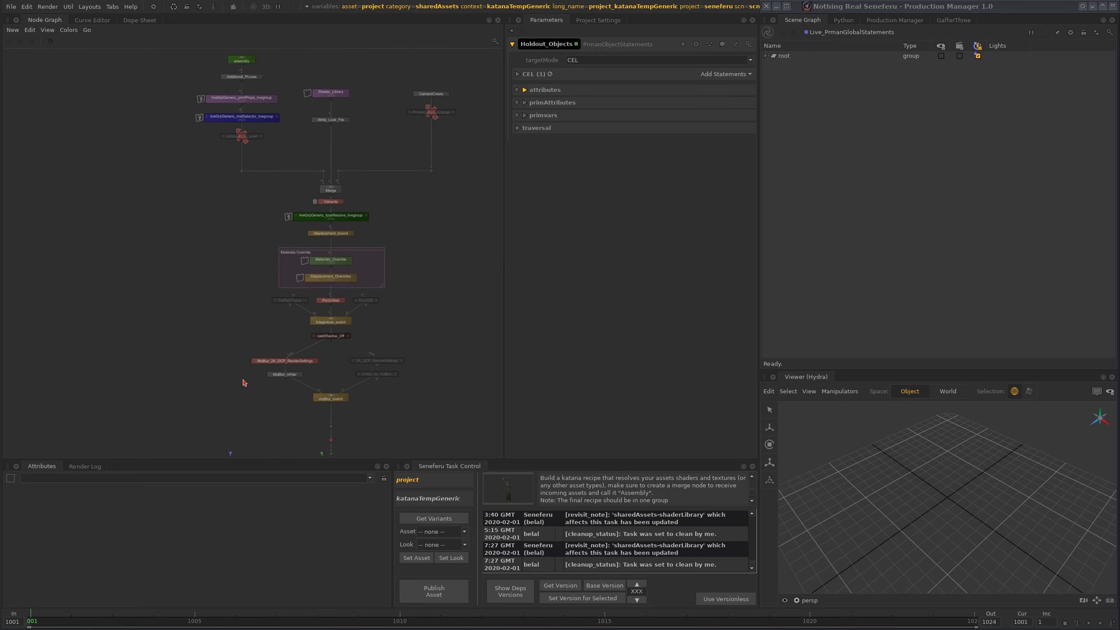
pyautogui.moveTo(405, 353)
pyautogui.mouseDown(button='middle')
pyautogui.moveTo(404, 297)
pyautogui.moveTo(391, 329)
pyautogui.moveTo(398, 282)
pyautogui.mouseUp(button='middle')
pyautogui.moveTo(390, 348); pyautogui.dragTo(390, 318, button='middle')
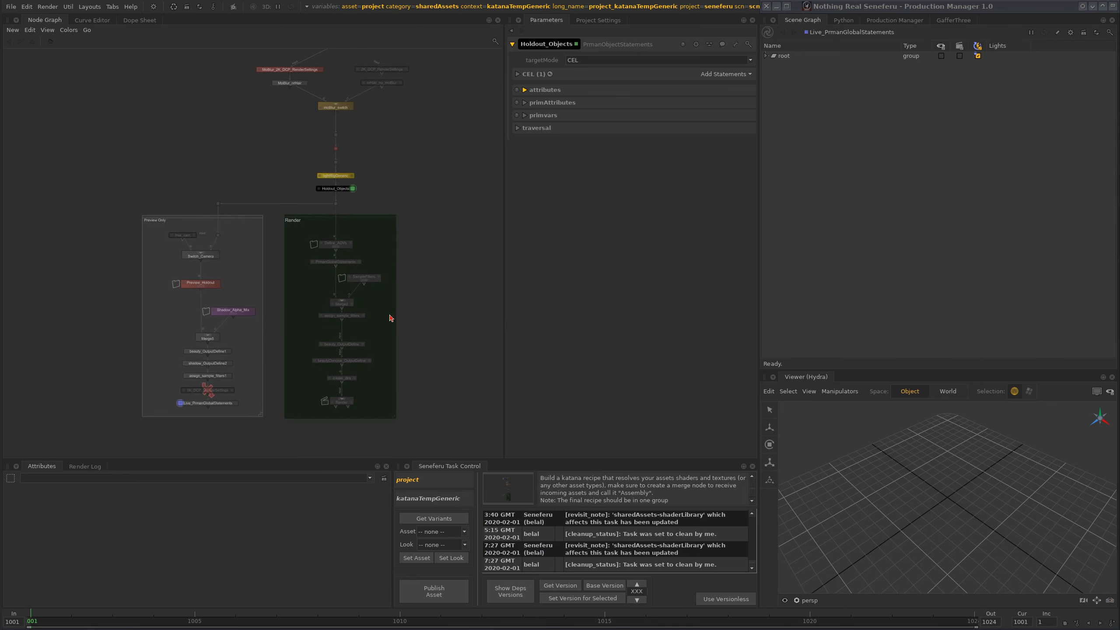
pyautogui.scroll(8, 389, 318)
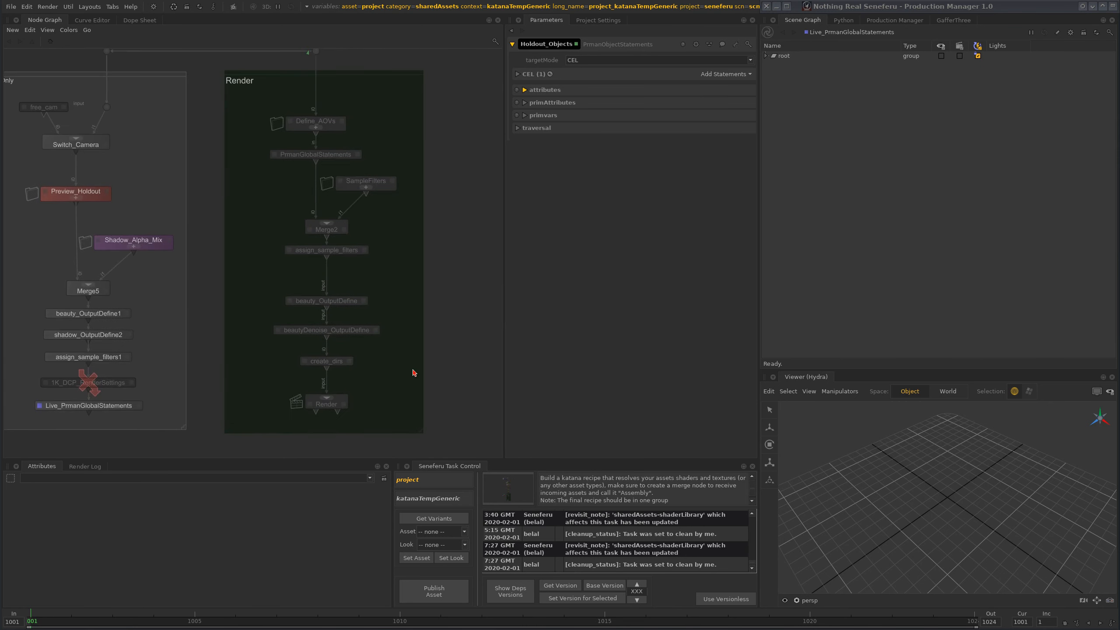
pyautogui.scroll(-8, 412, 370)
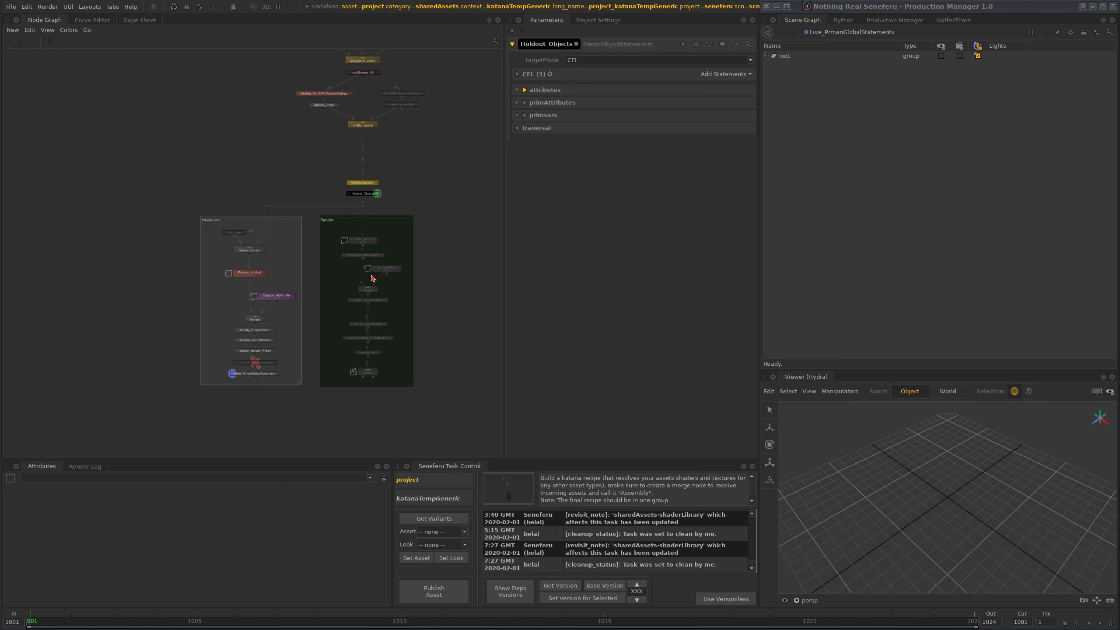
pyautogui.scroll(5, 399, 230)
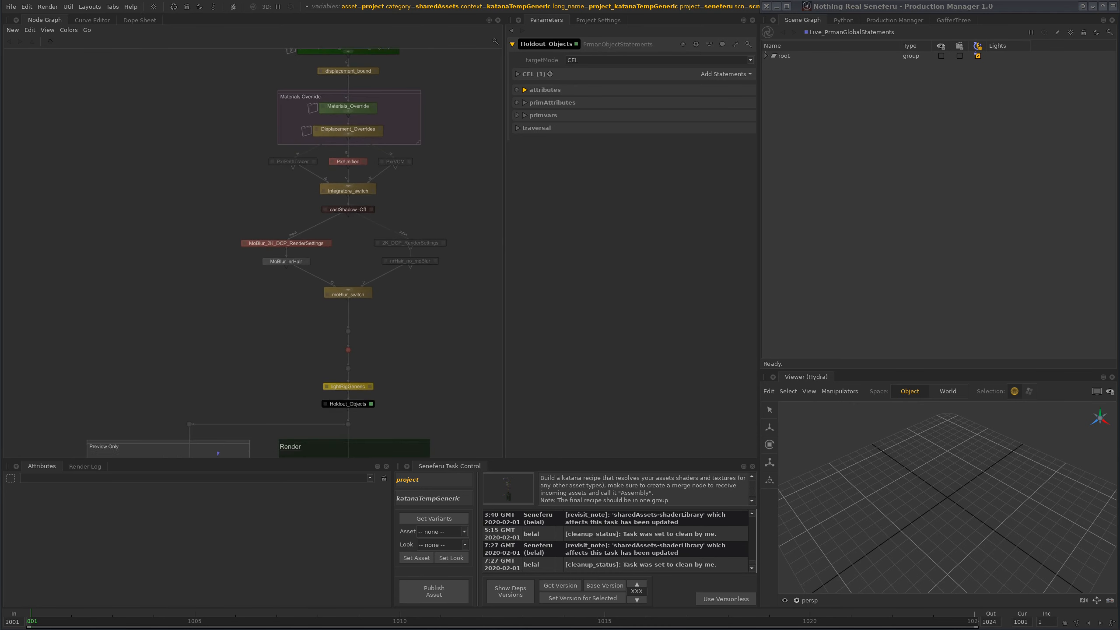
pyautogui.scroll(2, 358, 274)
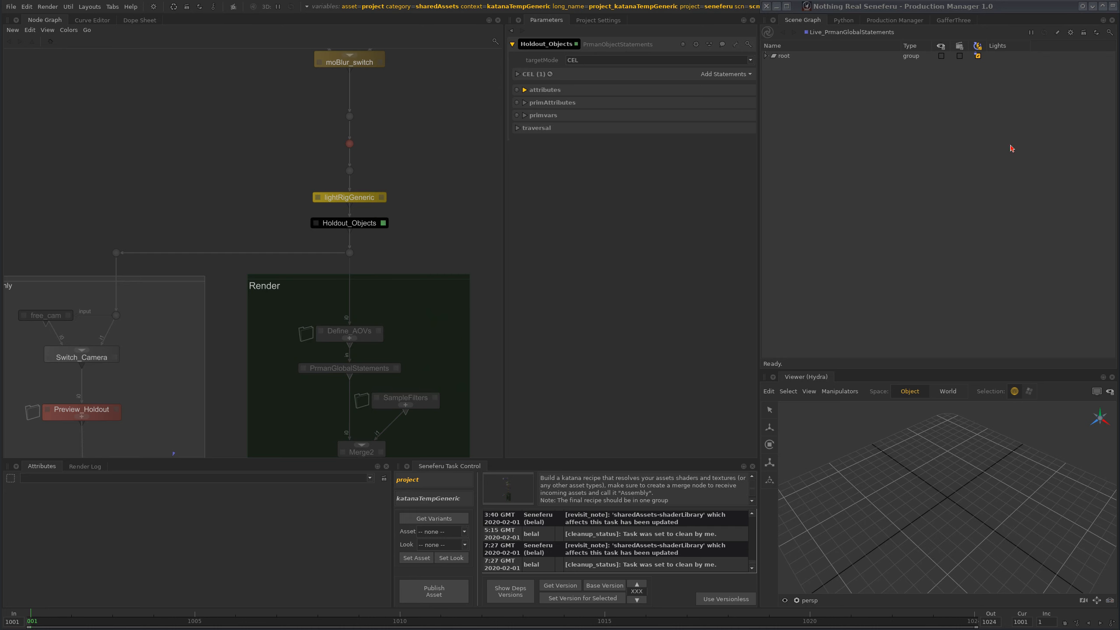
# Step: Expand the Production Manager window and position it beside the node graph and parameters area
pyautogui.click(1113, 7)
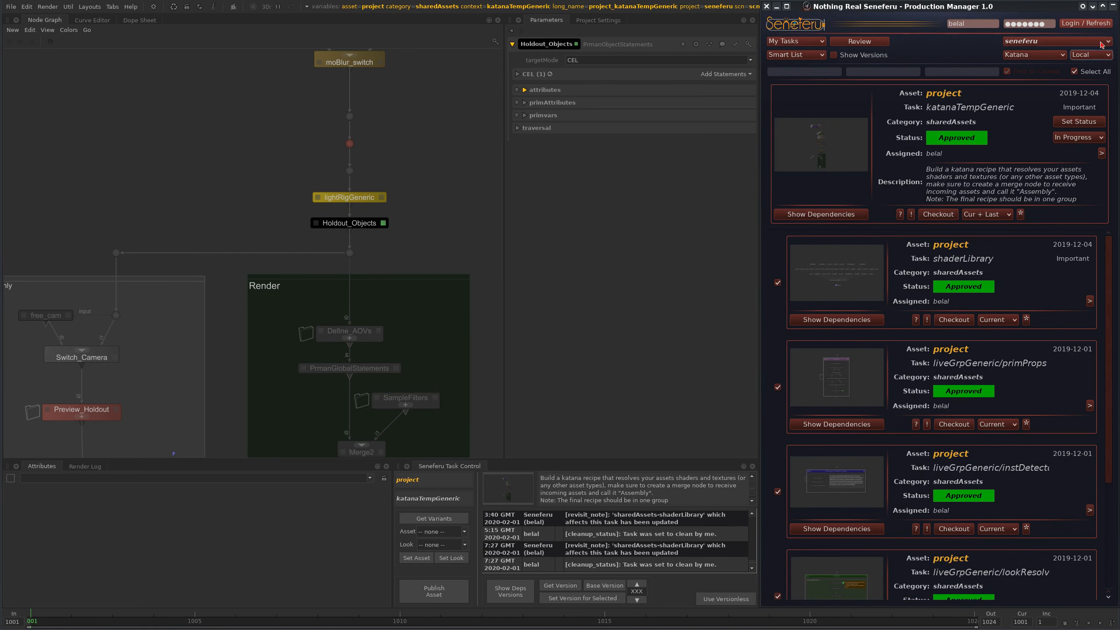
pyautogui.moveTo(1013, 5); pyautogui.dragTo(1014, 3)
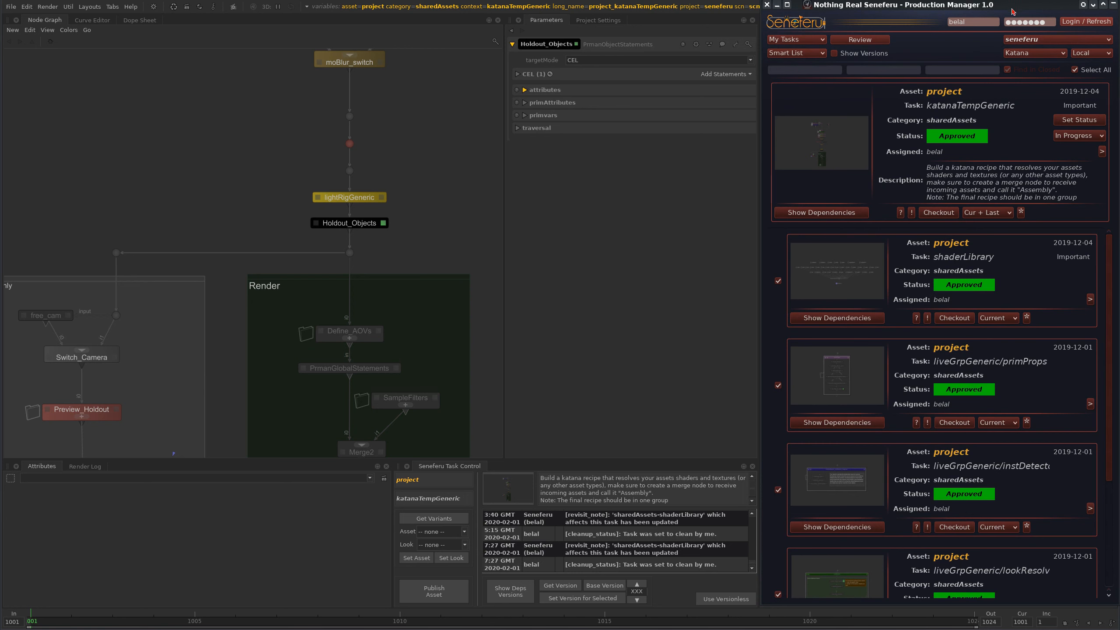
pyautogui.moveTo(1013, 8); pyautogui.dragTo(1012, 8)
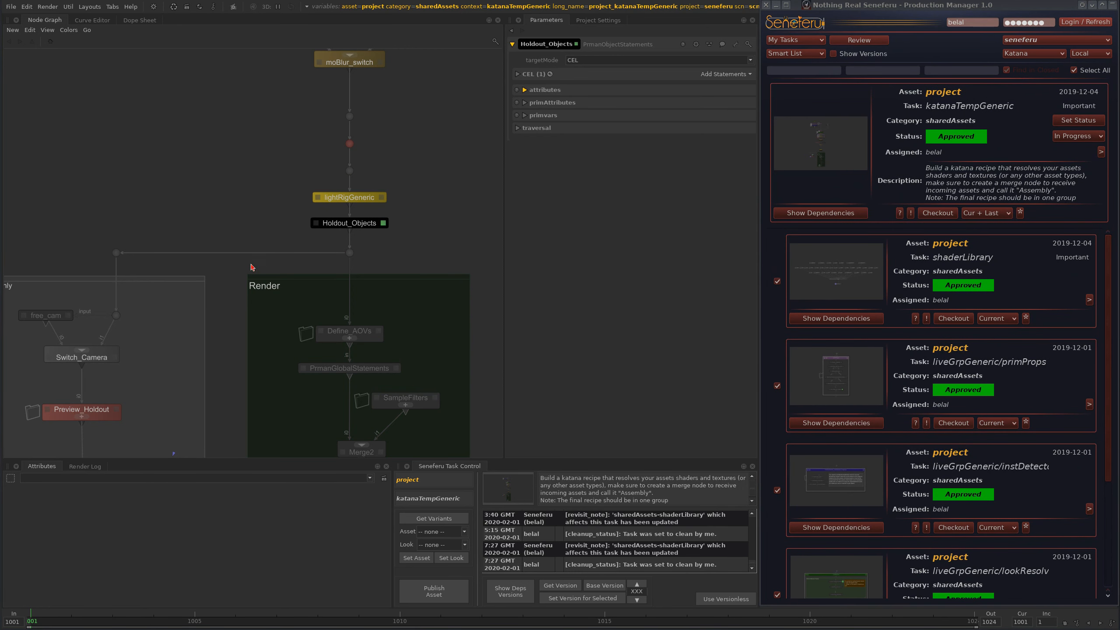
pyautogui.scroll(-2, 277, 266)
pyautogui.moveTo(233, 395); pyautogui.dragTo(253, 276, button='middle')
pyautogui.scroll(-3, 250, 307)
pyautogui.moveTo(169, 454); pyautogui.dragTo(173, 380, button='middle')
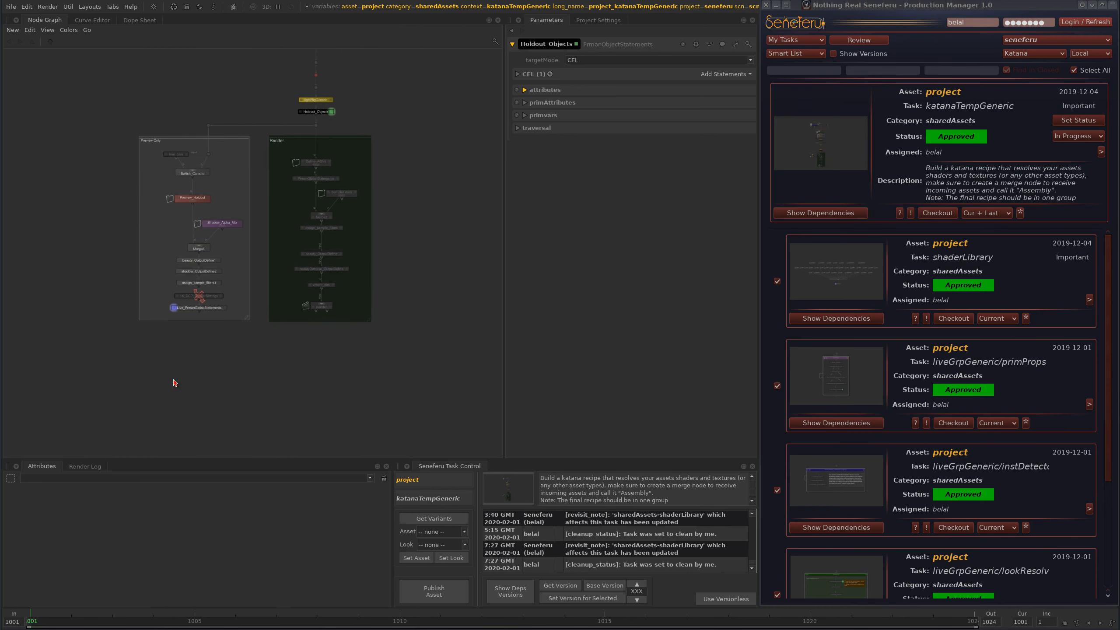
pyautogui.moveTo(950, 9); pyautogui.dragTo(944, 9)
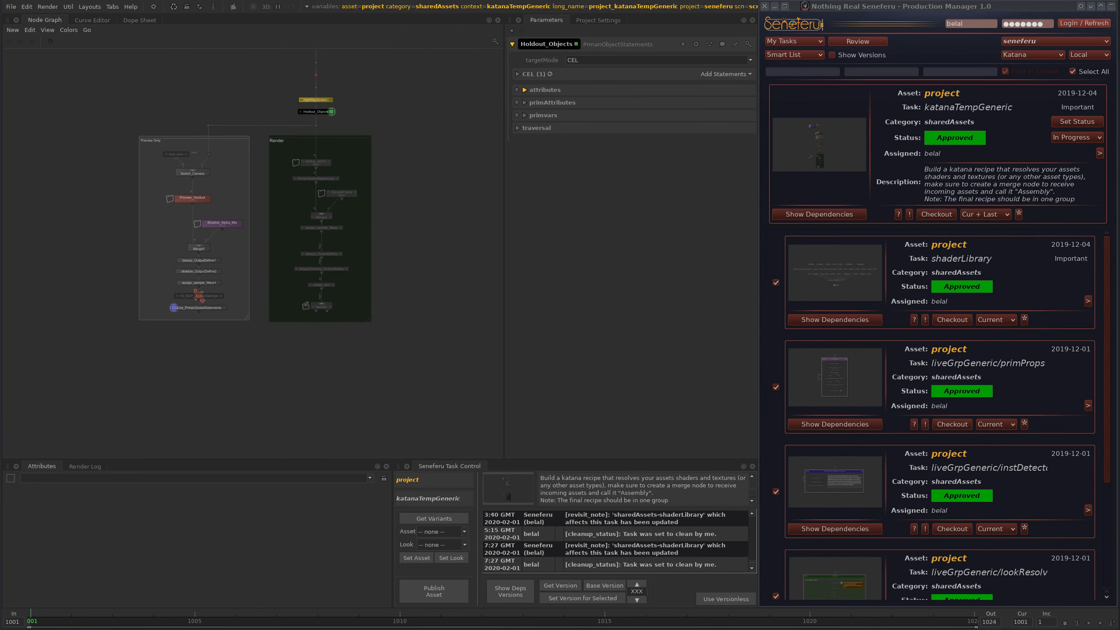
# Step: Trace the graph upstream from the Preview Only and Render sections to the assembly node and back down
pyautogui.scroll(3, 194, 287)
pyautogui.scroll(-3, 309, 256)
pyautogui.moveTo(337, 154); pyautogui.dragTo(287, 273, button='middle')
pyautogui.scroll(2, 284, 283)
pyautogui.scroll(1, 293, 300)
pyautogui.scroll(2, 269, 345)
pyautogui.moveTo(267, 389); pyautogui.dragTo(281, 301, button='middle')
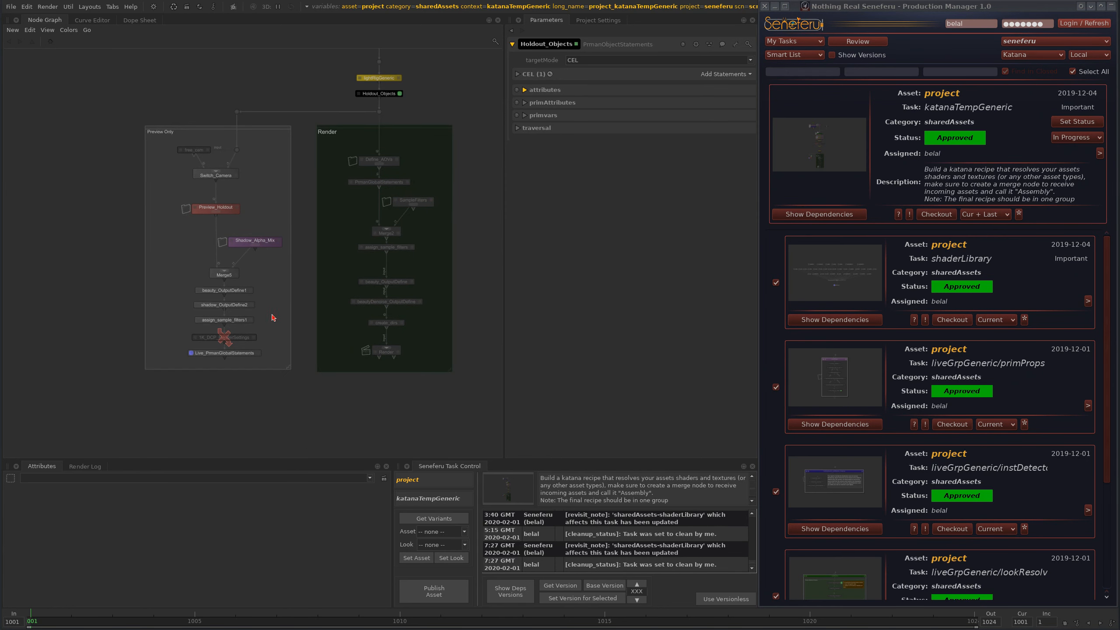
pyautogui.scroll(2, 287, 292)
pyautogui.moveTo(288, 294); pyautogui.dragTo(242, 296, button='middle')
pyautogui.moveTo(289, 168); pyautogui.dragTo(295, 281, button='middle')
pyautogui.moveTo(291, 75); pyautogui.dragTo(291, 305, button='middle')
pyautogui.scroll(-4, 291, 305)
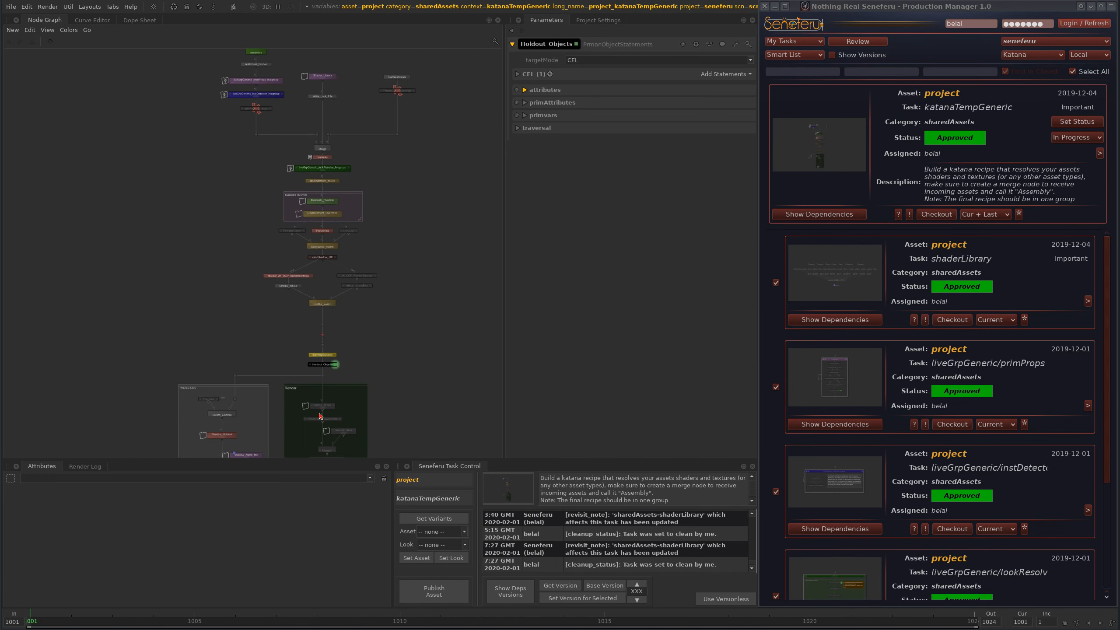
pyautogui.moveTo(320, 415); pyautogui.dragTo(328, 263, button='middle')
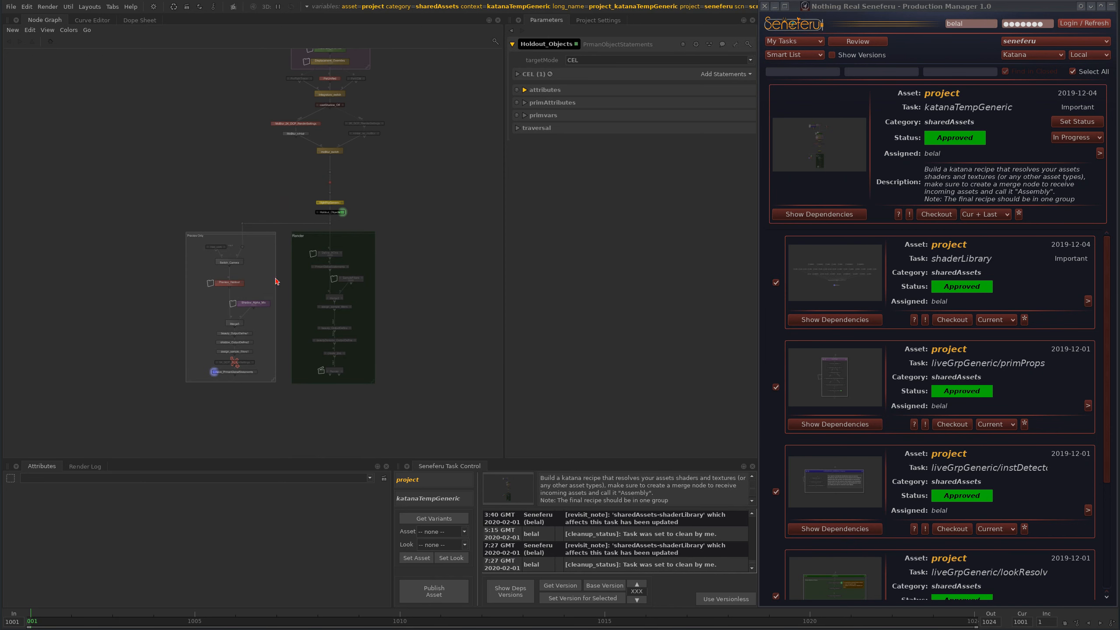
# Step: Compare the Preview Only and Render sections and review the shared nodes above them, from Materials Override to Holdout_Objects
pyautogui.scroll(5, 276, 281)
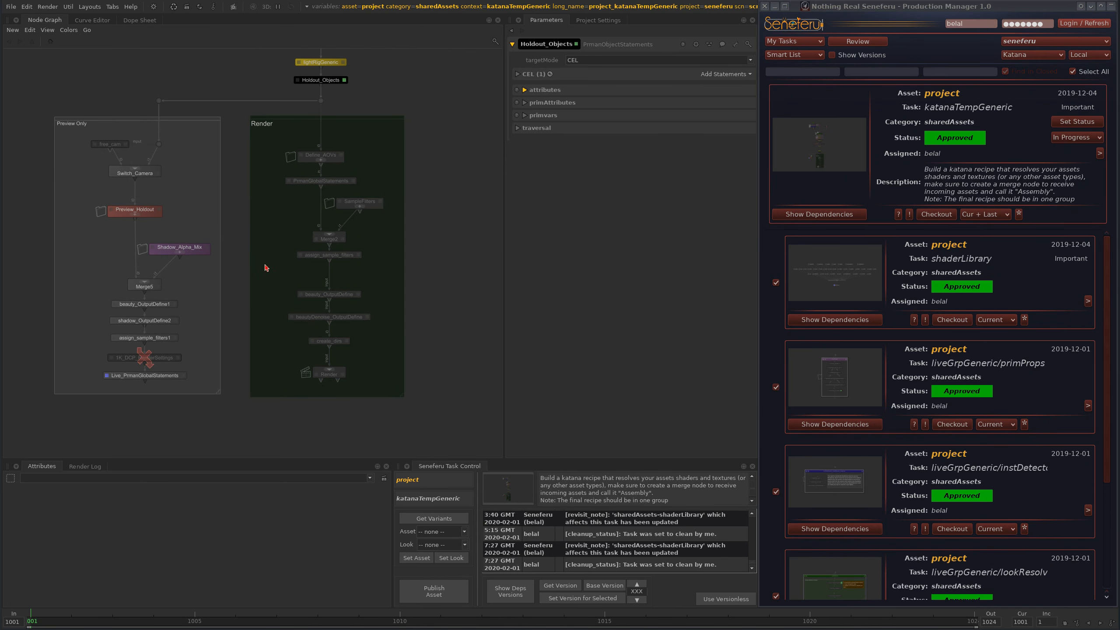
pyautogui.scroll(-3, 253, 261)
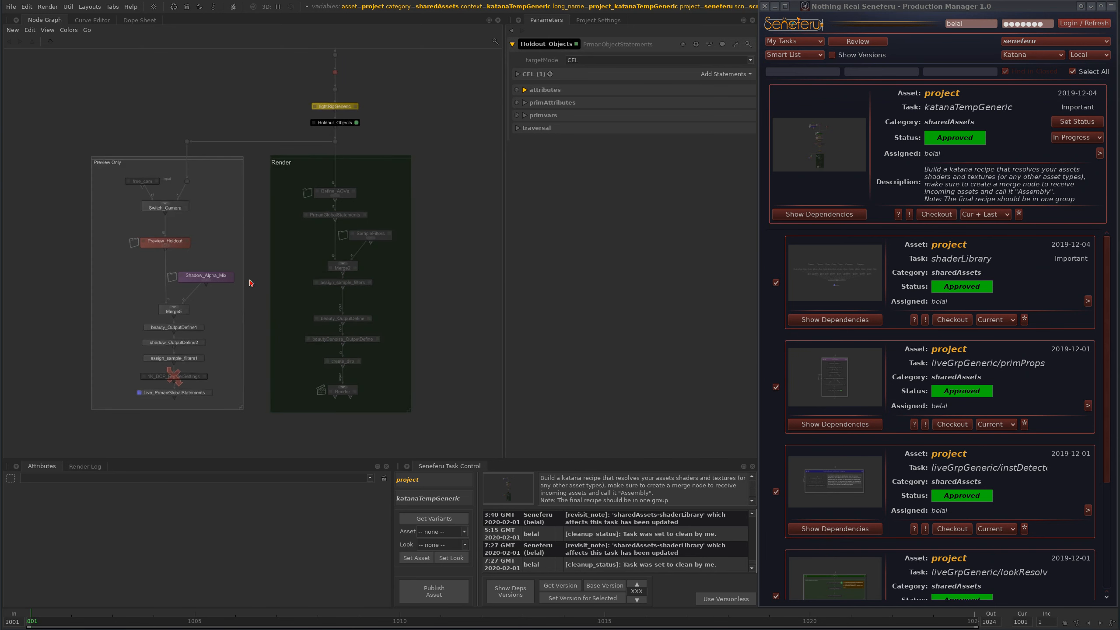
pyautogui.moveTo(249, 278); pyautogui.dragTo(252, 295, button='middle')
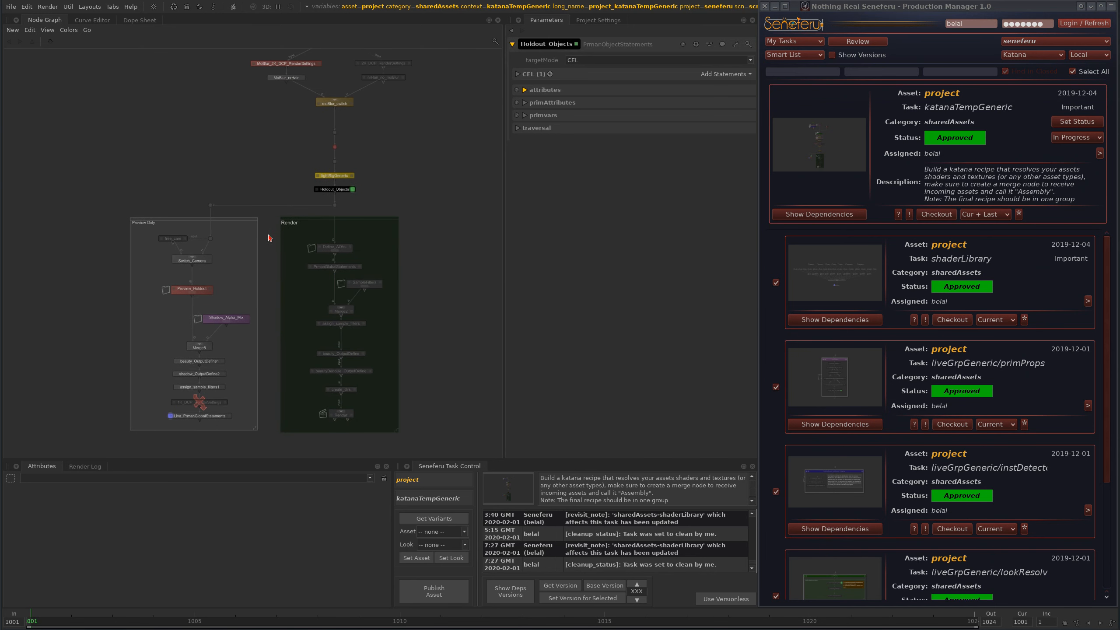
pyautogui.moveTo(355, 90); pyautogui.dragTo(346, 193, button='middle')
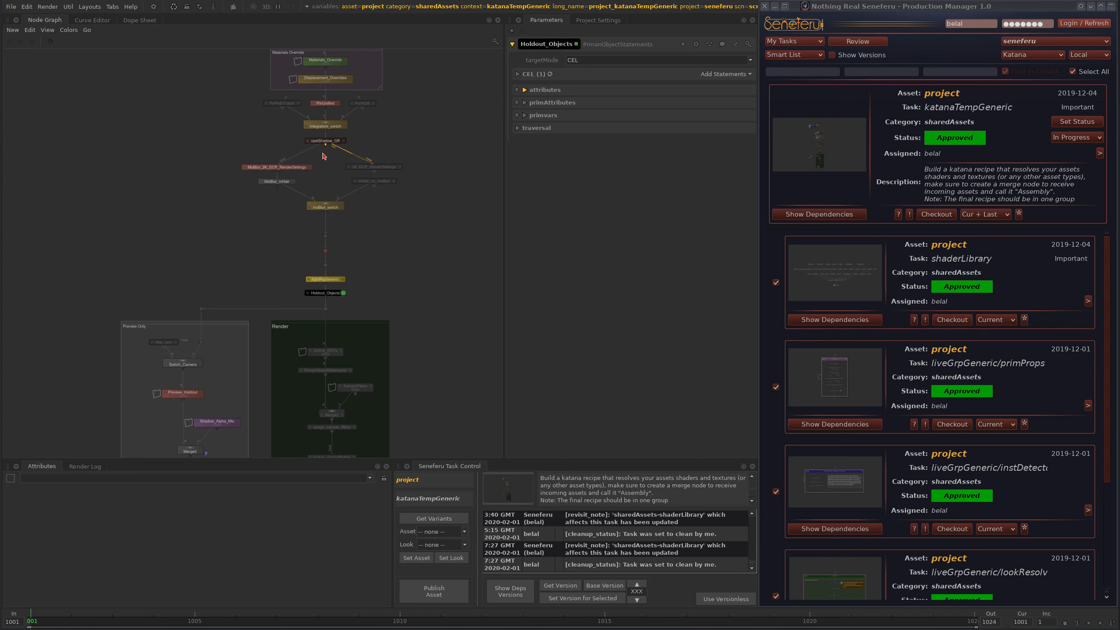
pyautogui.moveTo(222, 450); pyautogui.dragTo(242, 305, button='middle')
pyautogui.scroll(4, 254, 303)
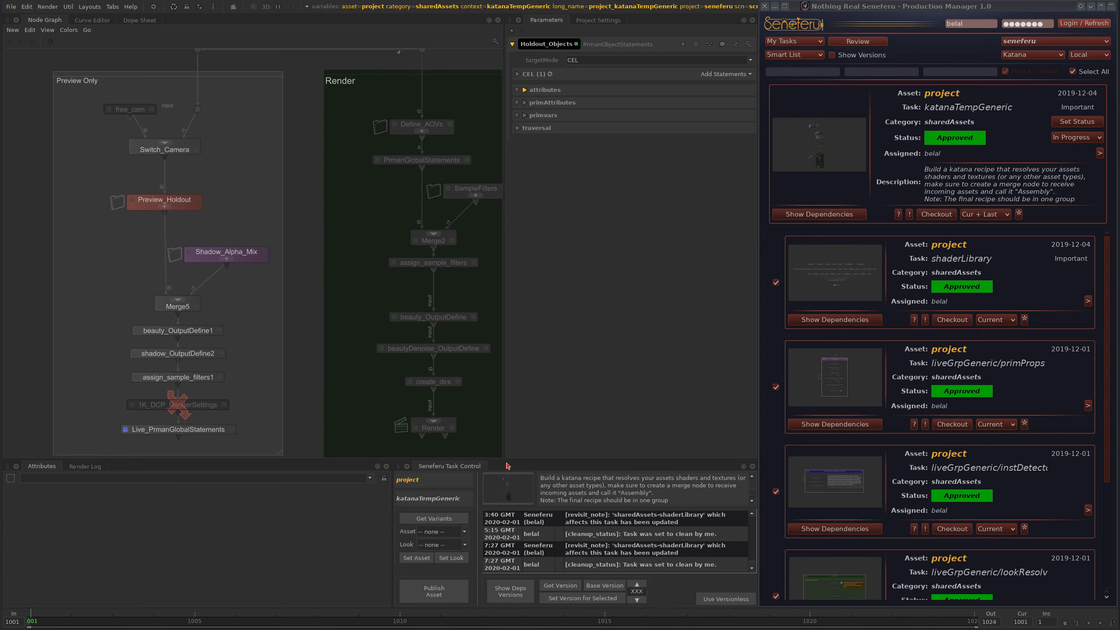
pyautogui.scroll(-3, 311, 358)
pyautogui.moveTo(291, 349); pyautogui.dragTo(280, 310, button='middle')
pyautogui.scroll(-2, 390, 224)
pyautogui.moveTo(396, 174); pyautogui.dragTo(357, 252, button='middle')
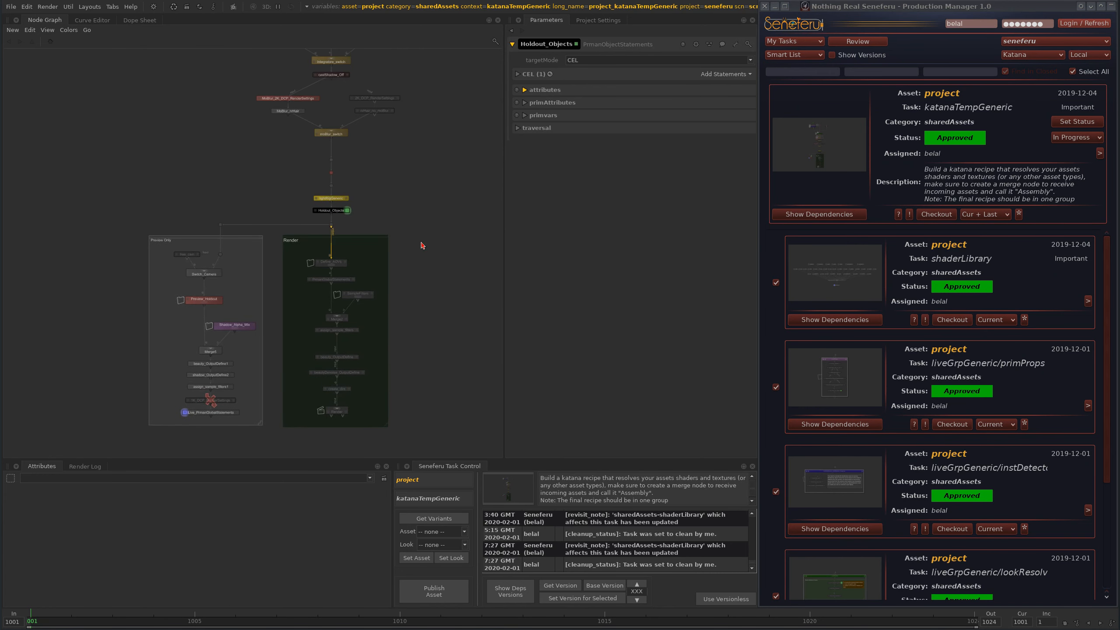
# Step: Examine the Preview Only section from the connection entering Switch_Camera down to Live_PrmanGlobalStatements
pyautogui.moveTo(292, 307); pyautogui.dragTo(298, 244, button='middle')
pyautogui.scroll(4, 282, 295)
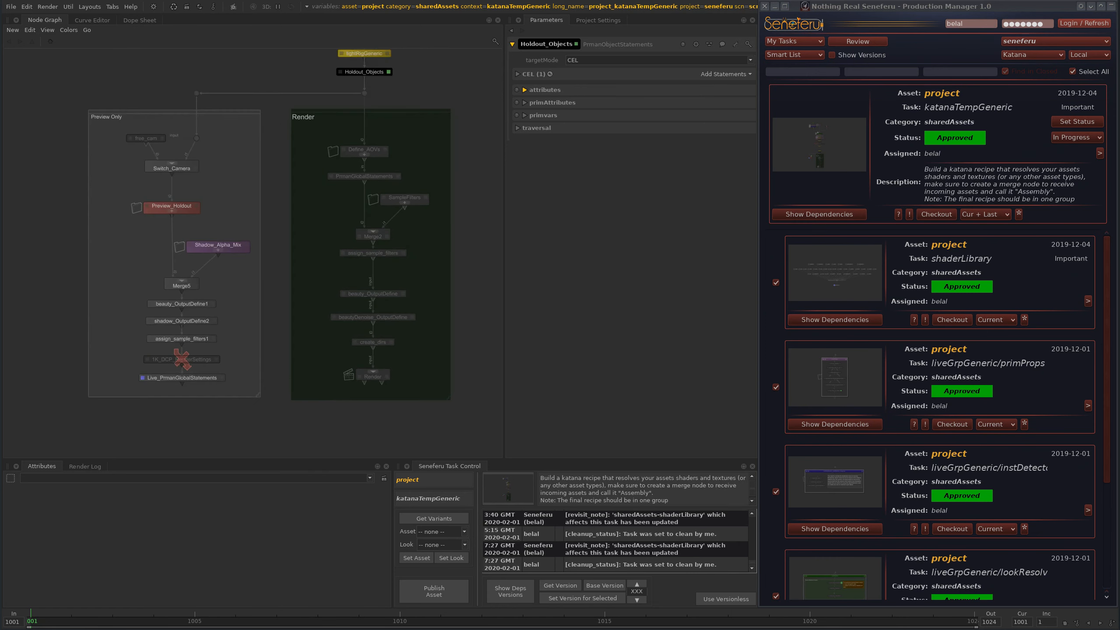
pyautogui.moveTo(341, 310); pyautogui.dragTo(317, 312, button='middle')
pyautogui.scroll(-1, 294, 332)
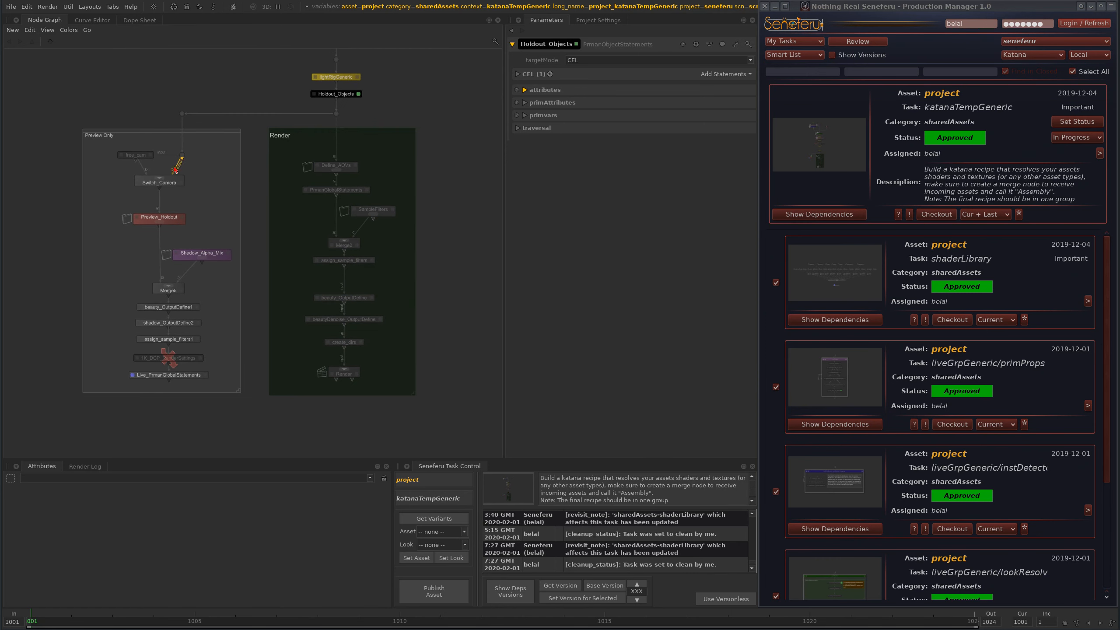
pyautogui.scroll(2, 172, 327)
pyautogui.moveTo(258, 363); pyautogui.dragTo(281, 378, button='middle')
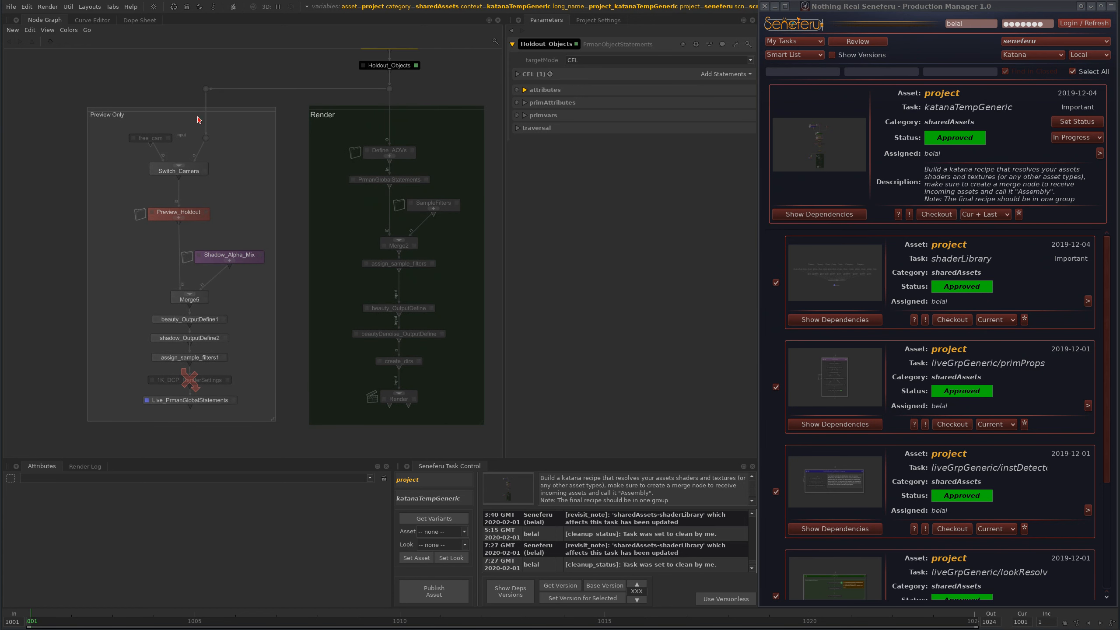
# Step: Select the Render backdrop with all its nodes to point out the section, and clear the selection
pyautogui.scroll(-3, 423, 217)
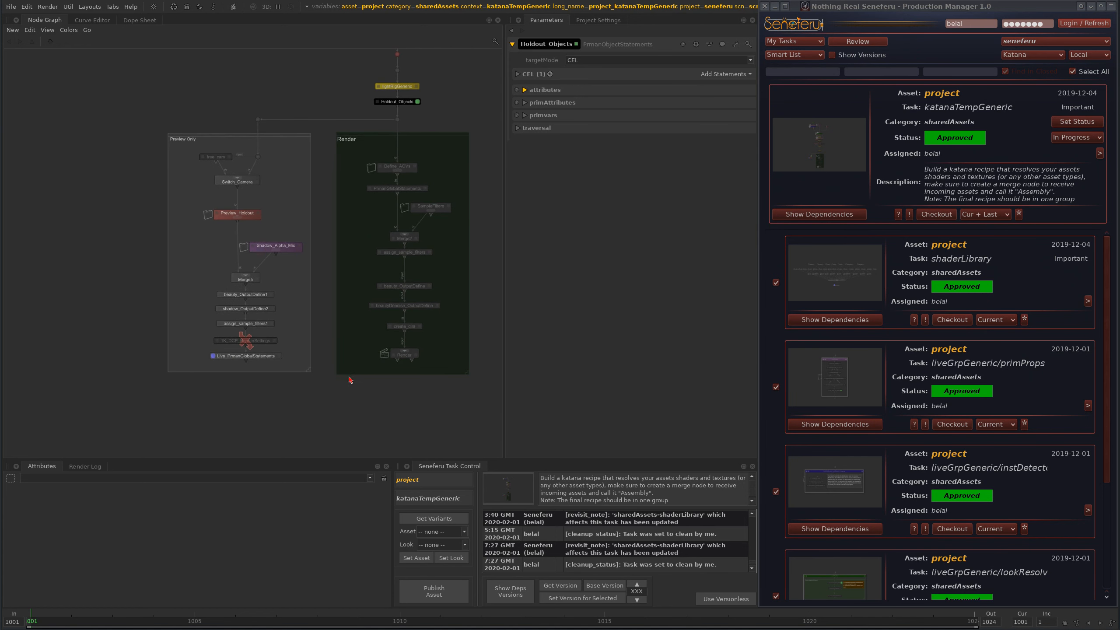
pyautogui.moveTo(327, 402); pyautogui.dragTo(488, 126)
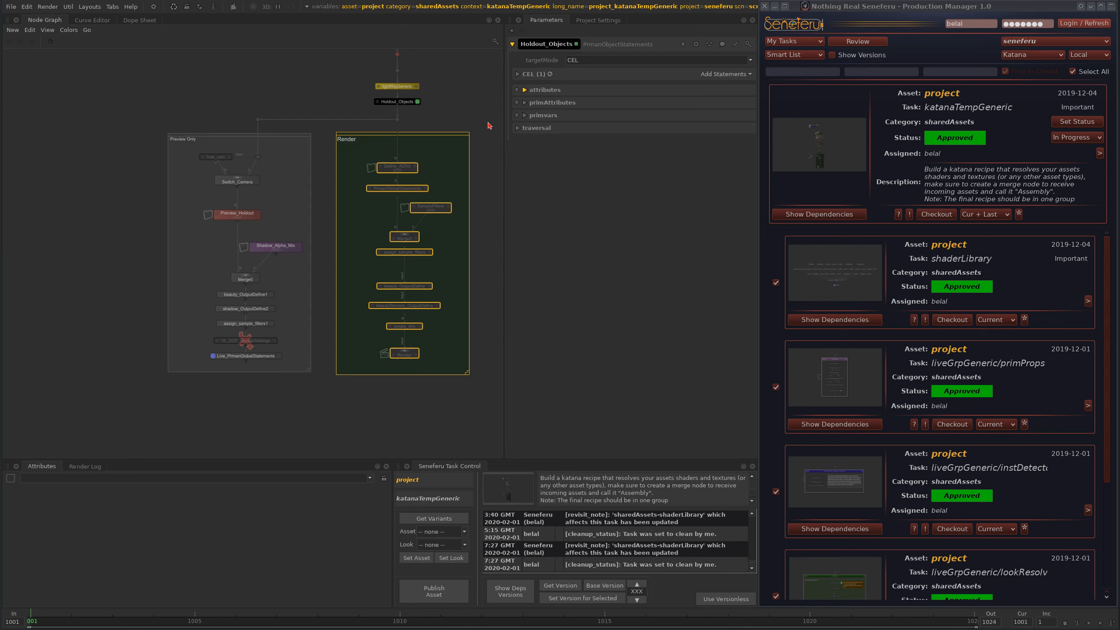
pyautogui.moveTo(484, 135); pyautogui.dragTo(447, 126, button='middle')
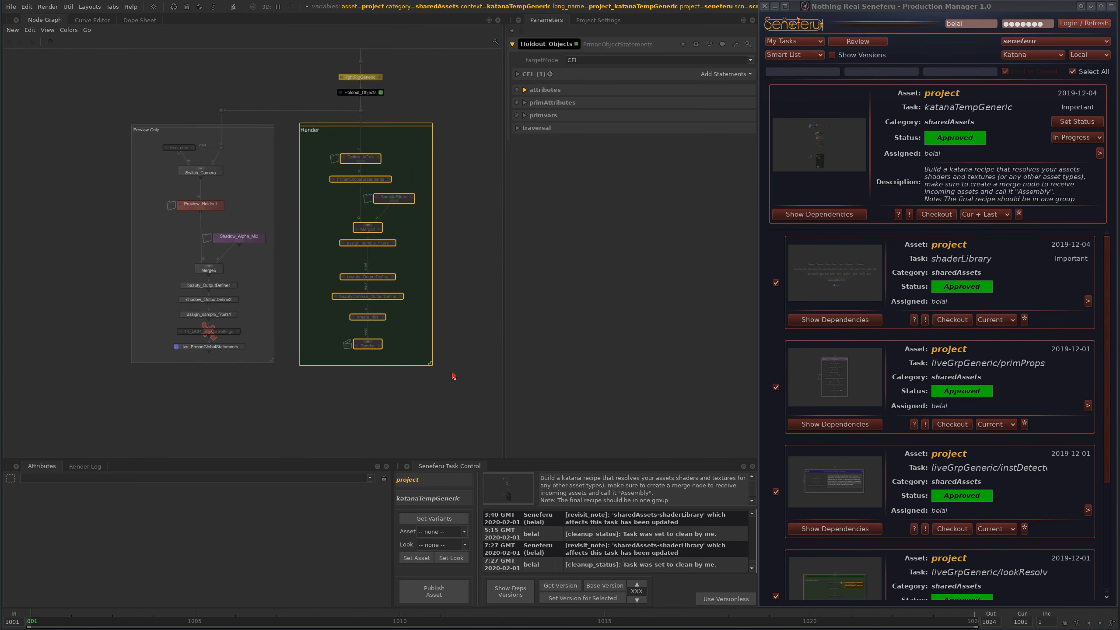
pyautogui.click(456, 158)
# Step: Expand the SampleFilters group in the Render section to view its contents and collapse it again
pyautogui.scroll(5, 391, 203)
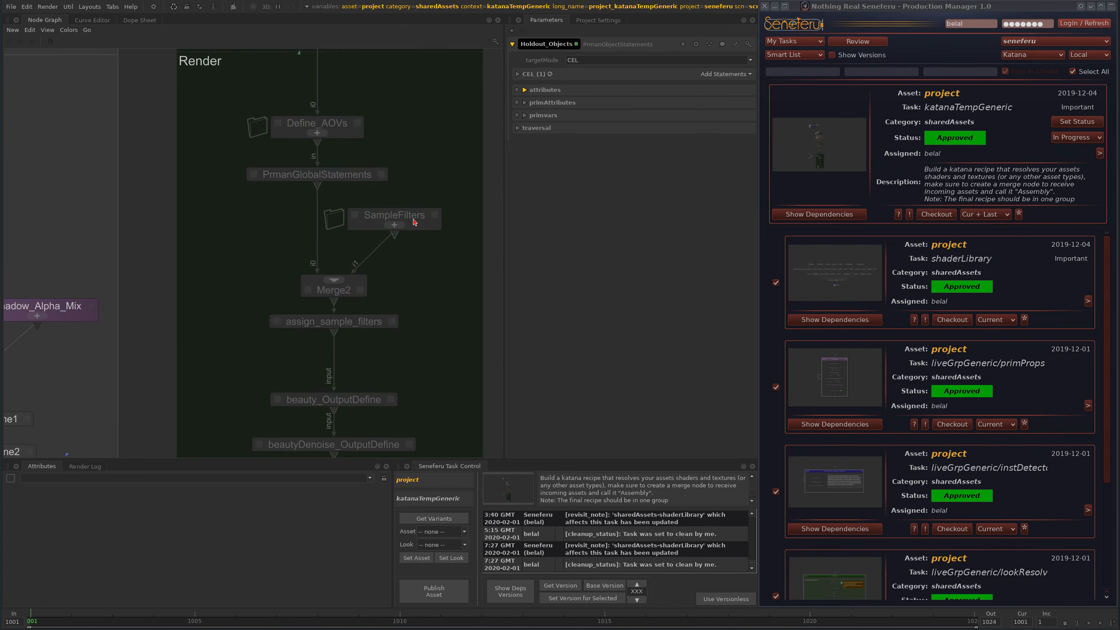
pyautogui.click(395, 225)
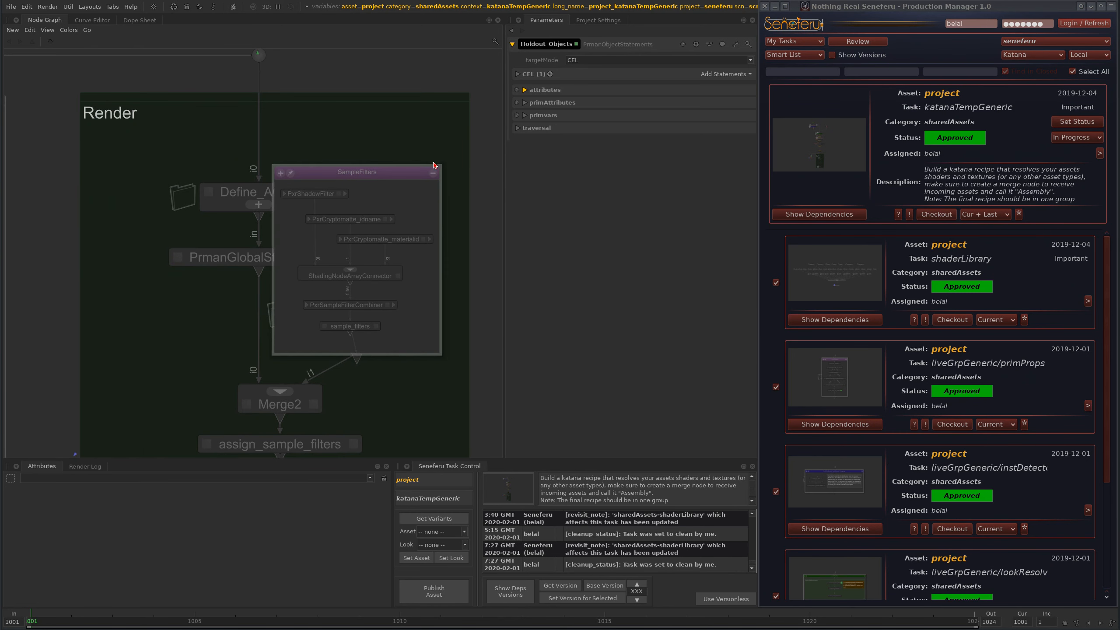
pyautogui.click(432, 173)
pyautogui.scroll(-3, 420, 234)
pyautogui.moveTo(433, 231); pyautogui.dragTo(402, 219, button='middle')
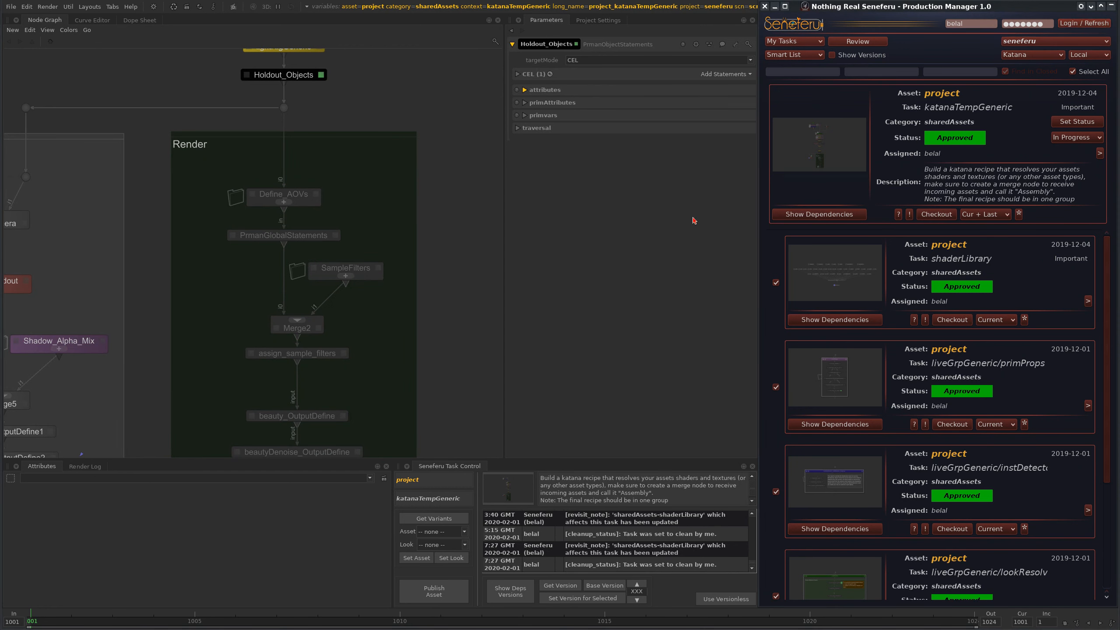
# Step: Roll up the Production Manager window and examine the Render section's nodes between Define_AOVs and Render
pyautogui.click(1111, 6)
pyautogui.moveTo(359, 242); pyautogui.dragTo(320, 241, button='middle')
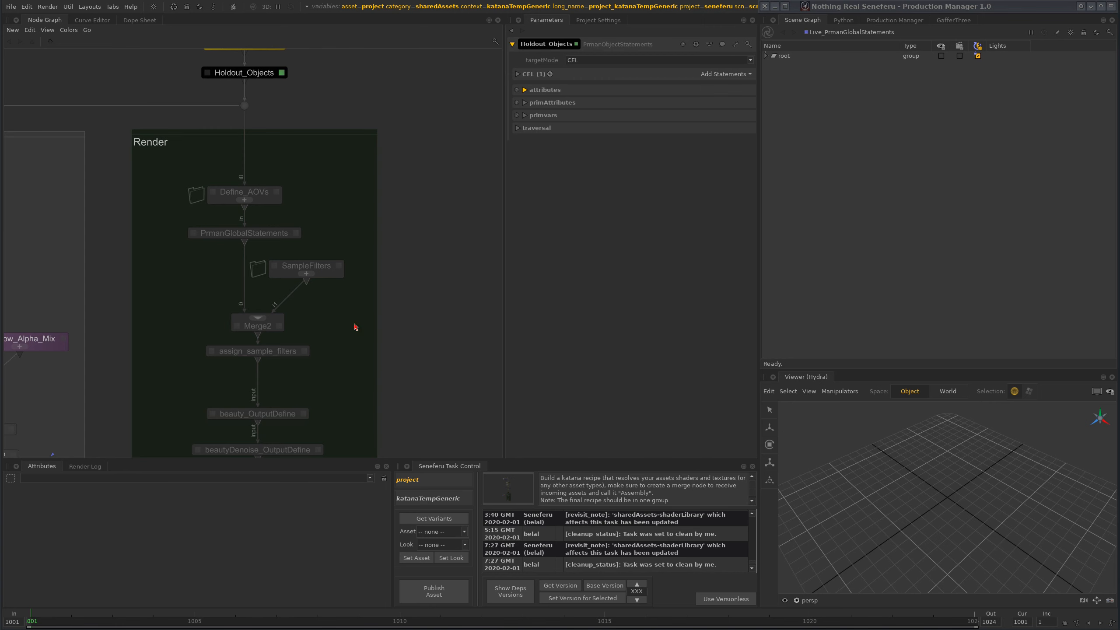
pyautogui.scroll(-3, 355, 326)
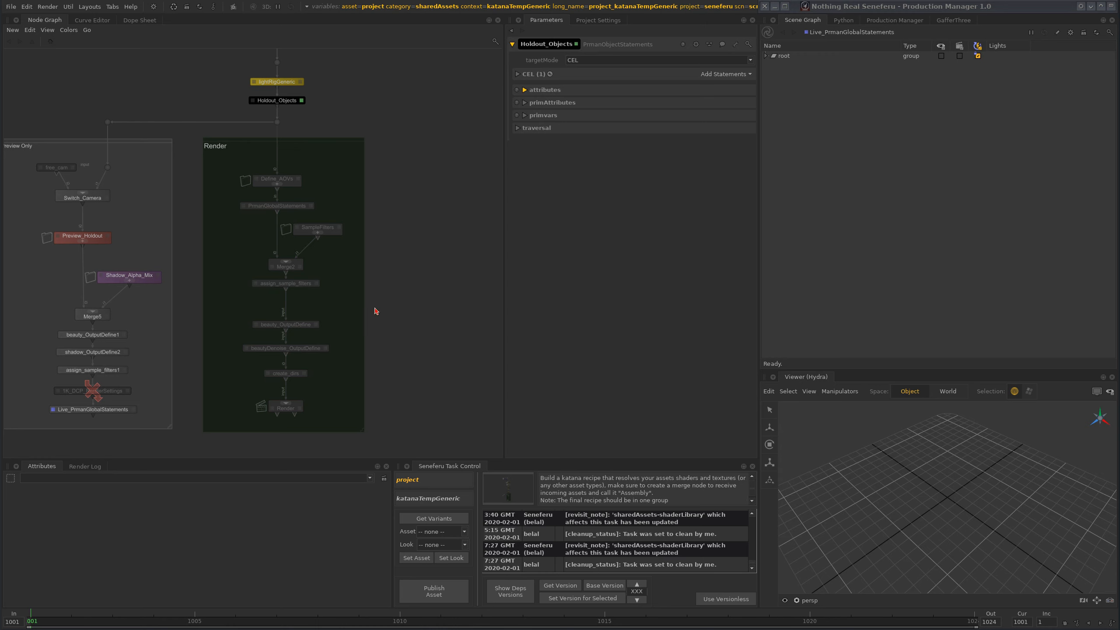
pyautogui.scroll(5, 379, 294)
pyautogui.scroll(-4, 376, 291)
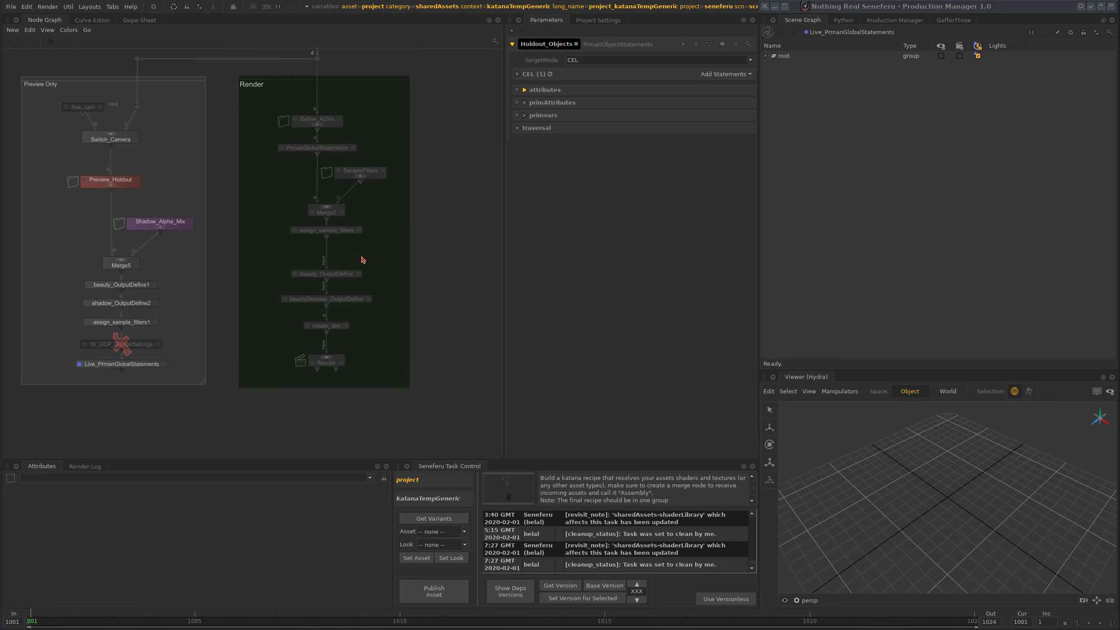
pyautogui.scroll(4, 381, 290)
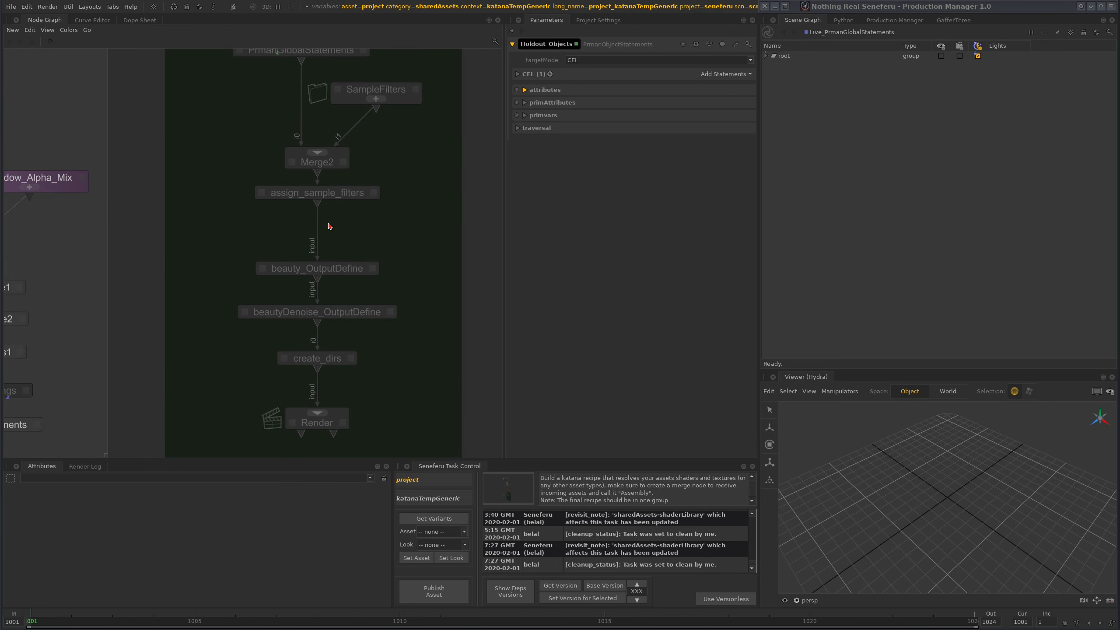
pyautogui.scroll(-2, 385, 339)
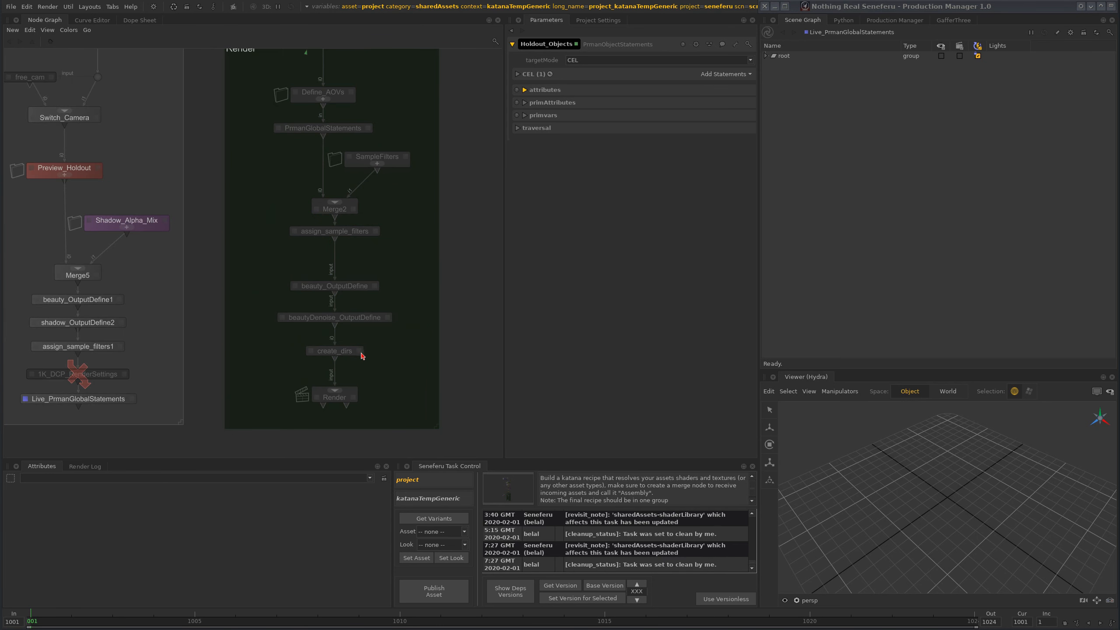
pyautogui.scroll(3, 368, 375)
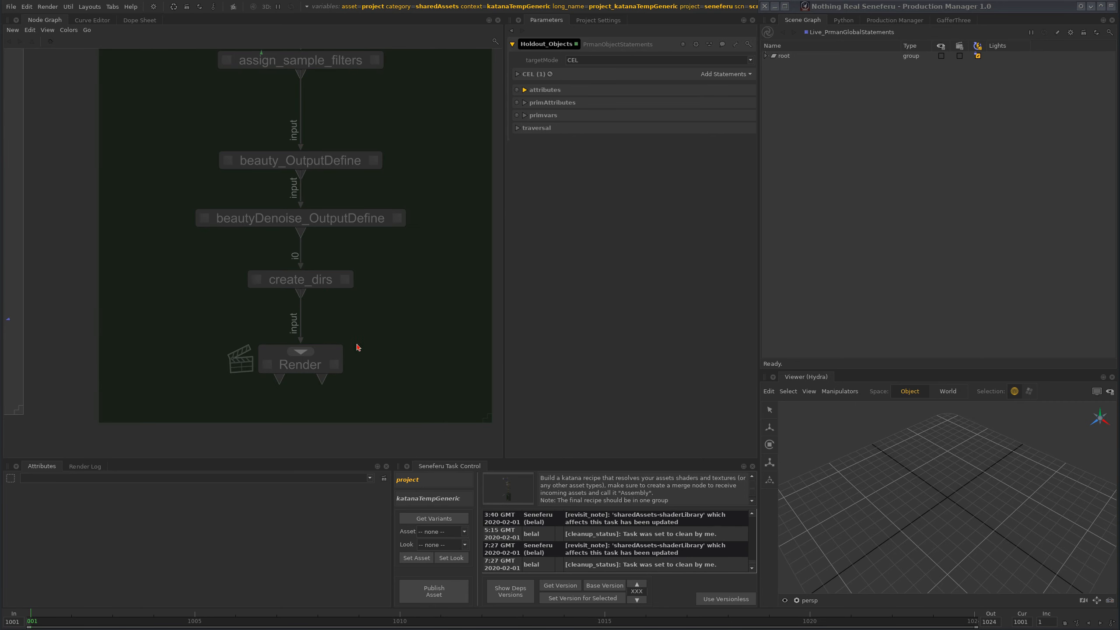
pyautogui.moveTo(431, 162); pyautogui.dragTo(390, 302, button='middle')
pyautogui.scroll(-3, 391, 299)
pyautogui.moveTo(348, 194); pyautogui.dragTo(342, 300, button='middle')
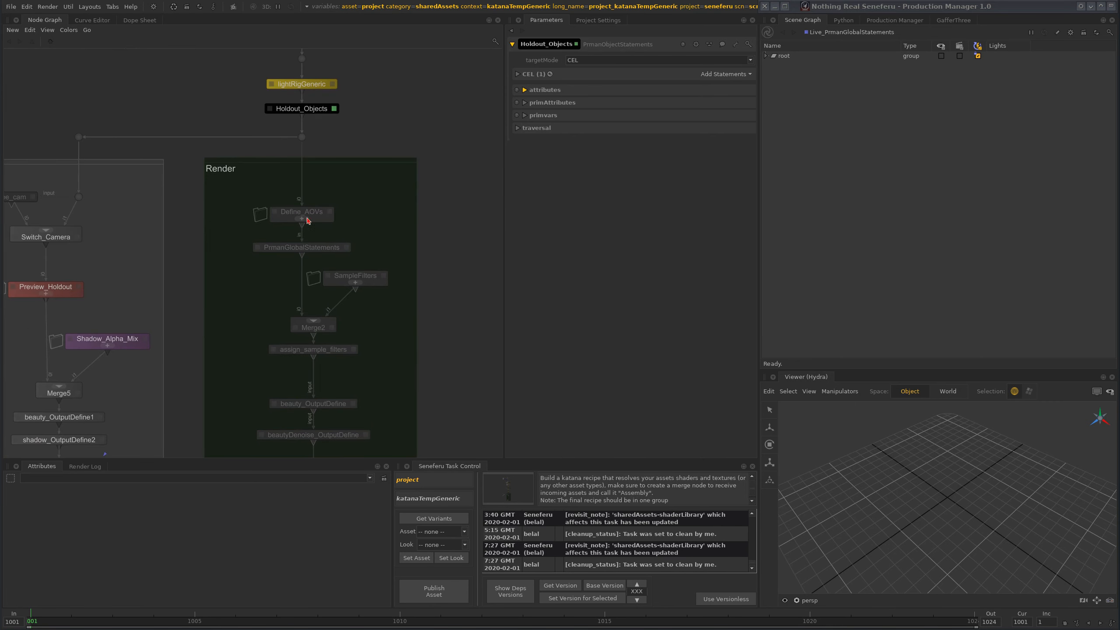
# Step: Compare the Preview Only section with the Render section and review the template's whole node graph
pyautogui.scroll(-5, 315, 230)
pyautogui.scroll(4, 373, 295)
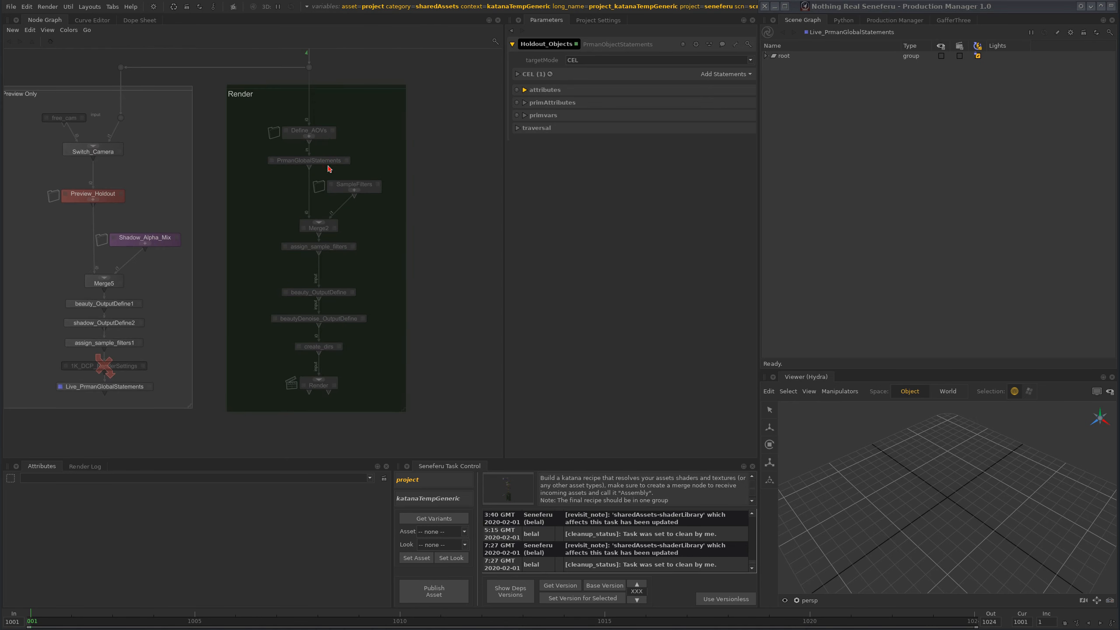
pyautogui.moveTo(172, 303); pyautogui.dragTo(260, 281, button='middle')
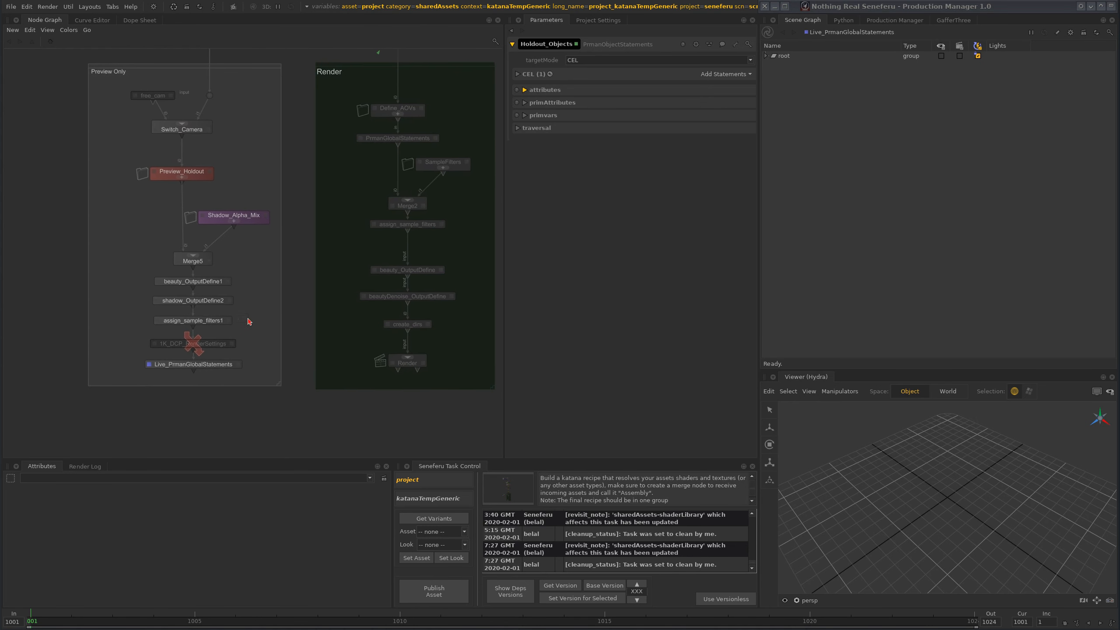
pyautogui.scroll(1, 207, 316)
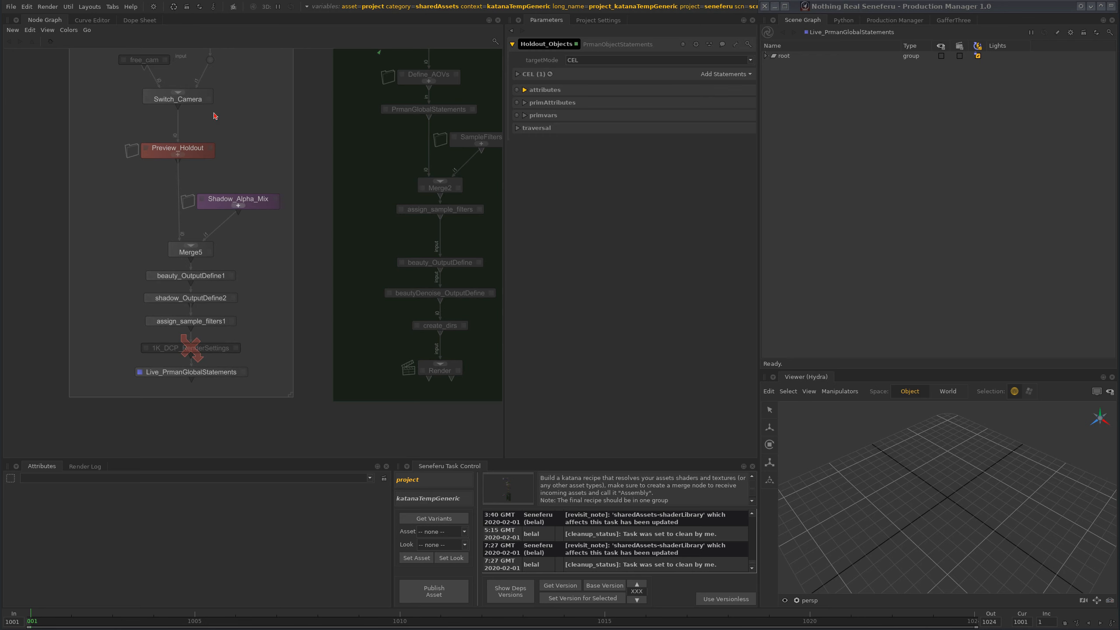
pyautogui.scroll(-3, 250, 247)
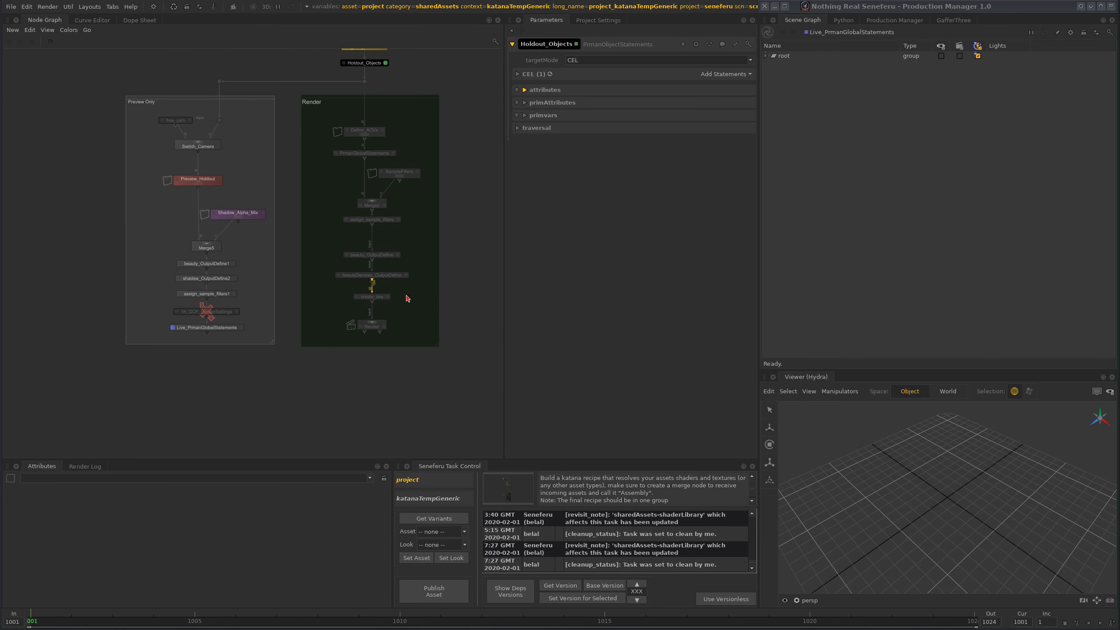
pyautogui.scroll(3, 264, 323)
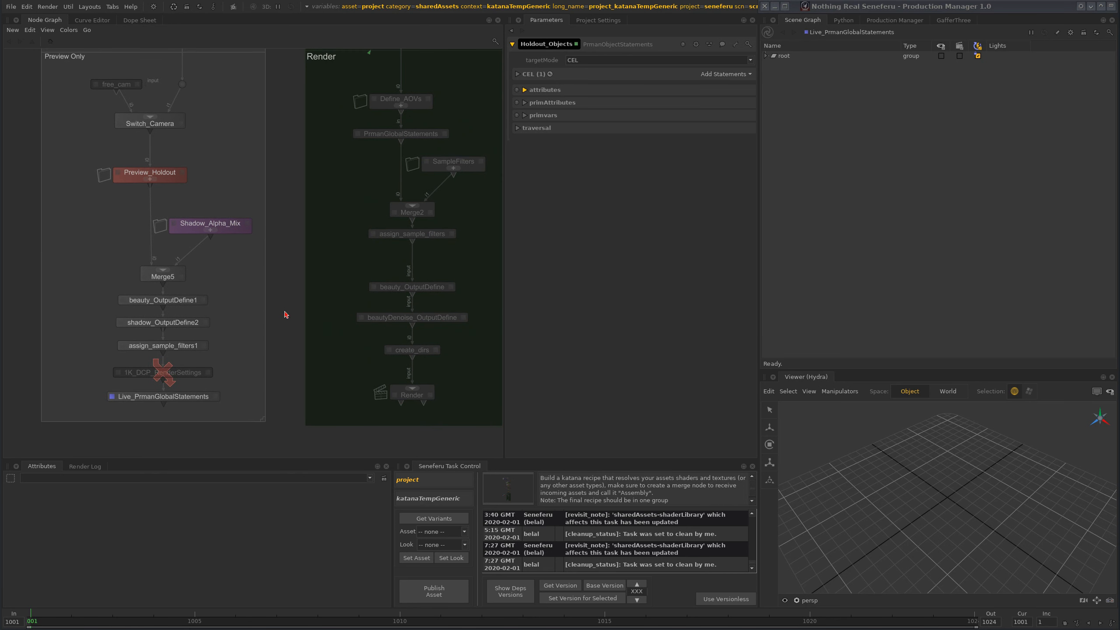
pyautogui.scroll(-2, 274, 293)
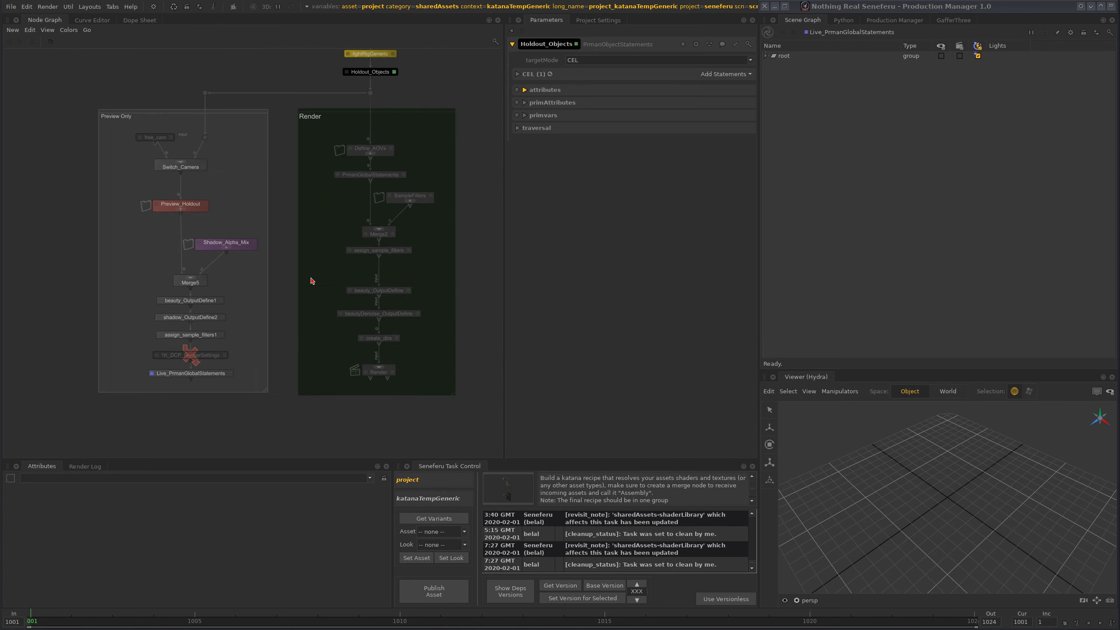
pyautogui.scroll(-5, 352, 319)
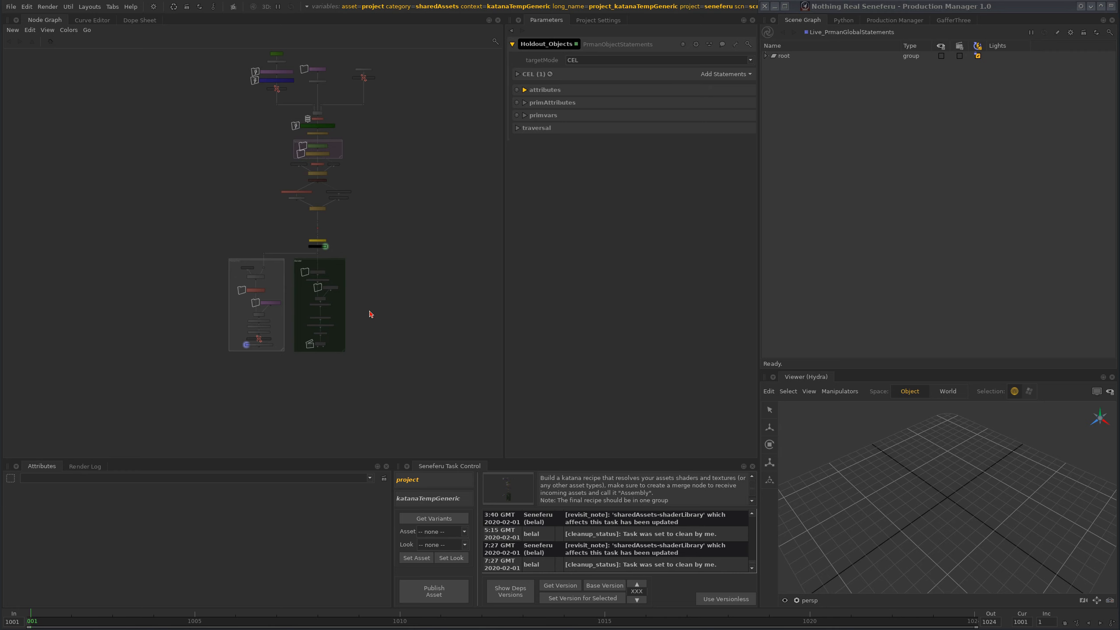
pyautogui.moveTo(382, 329); pyautogui.dragTo(370, 312, button='middle')
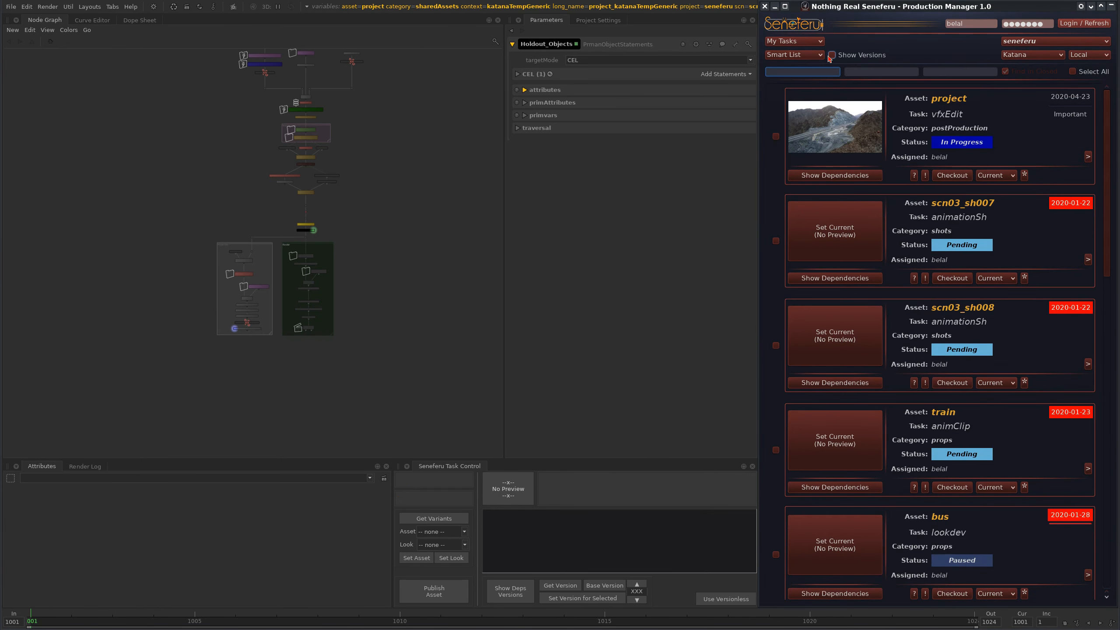
# Step: Filter the Production Manager task list by asset scn01_sh002 and by task names with "l"
pyautogui.write('scn01_sh002')
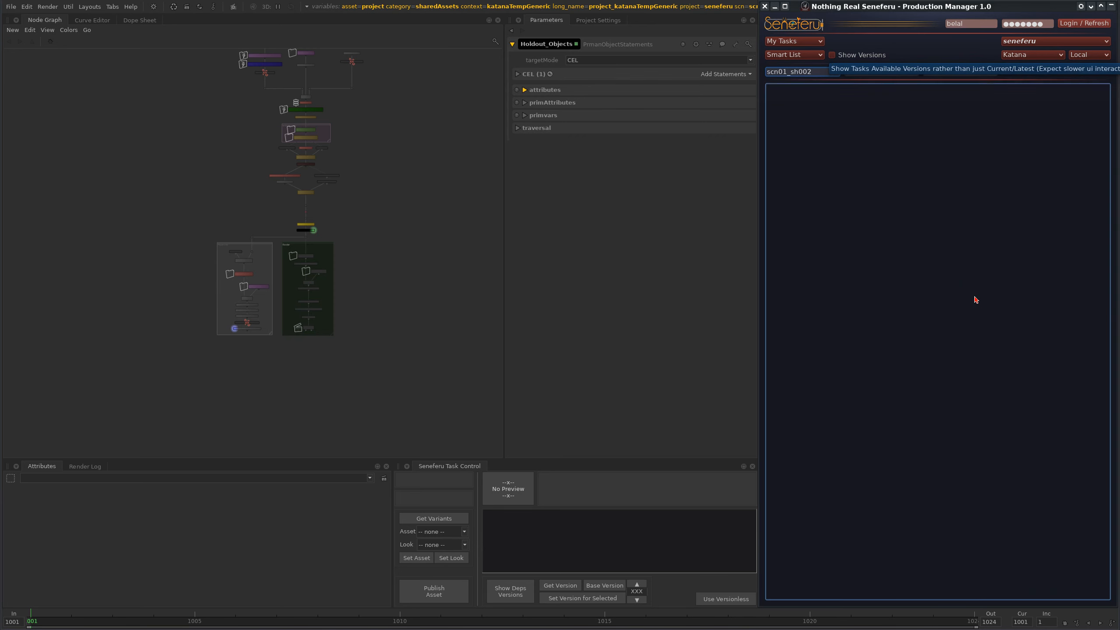
pyautogui.press('Tab')
pyautogui.write('l')
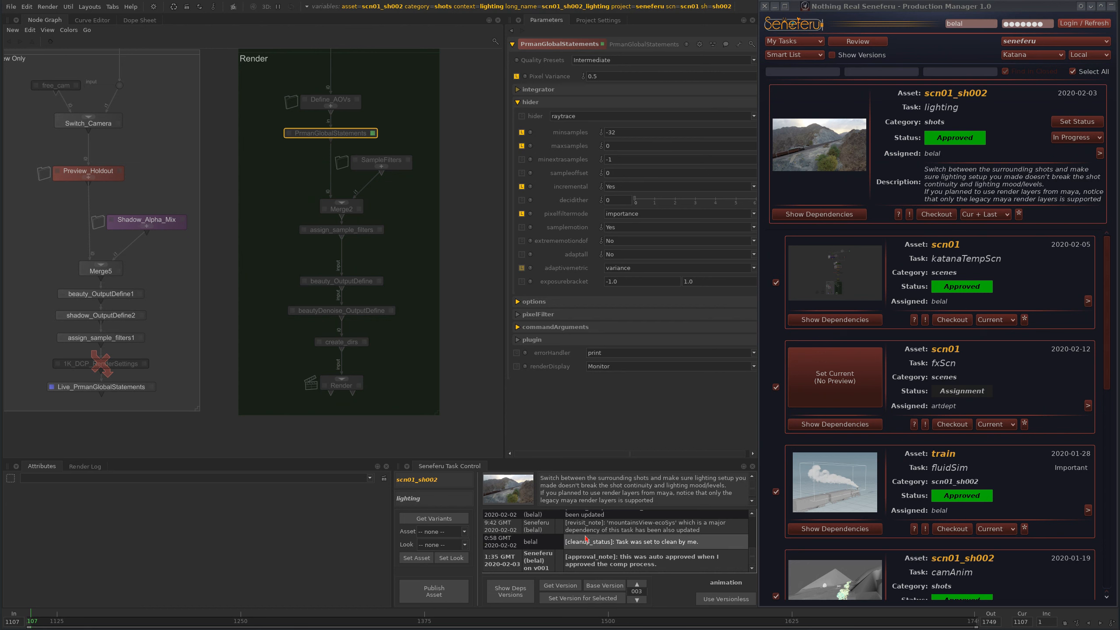
# Step: Trace the scn01_sh002 lighting graph from the Render section up to the assembly node and back down
pyautogui.moveTo(382, 148); pyautogui.dragTo(385, 218, button='middle')
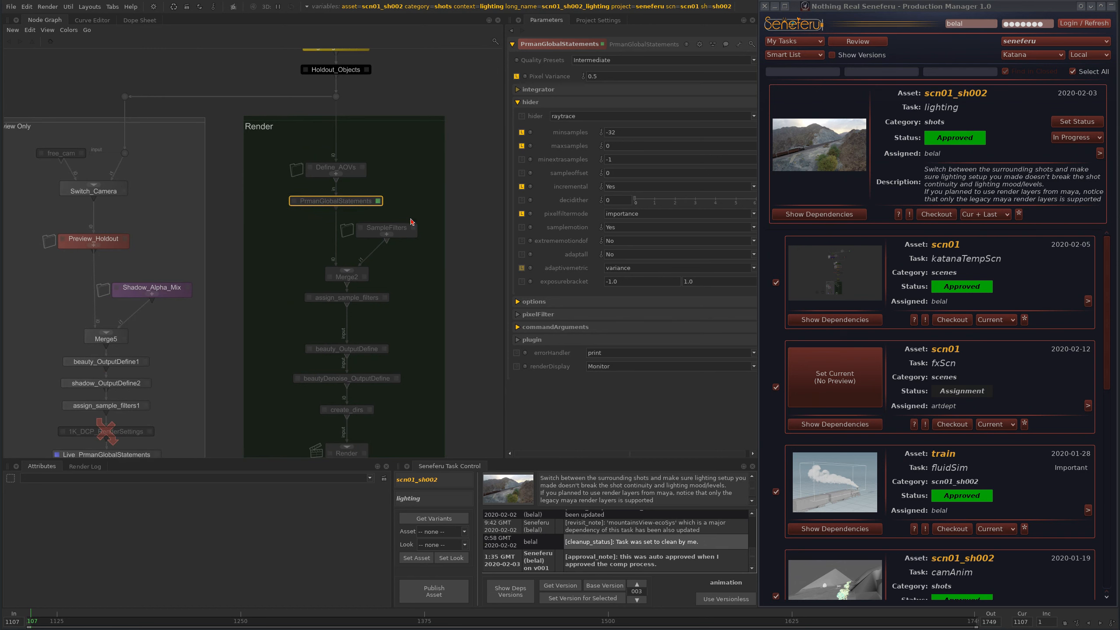
pyautogui.moveTo(375, 147); pyautogui.dragTo(400, 259, button='middle')
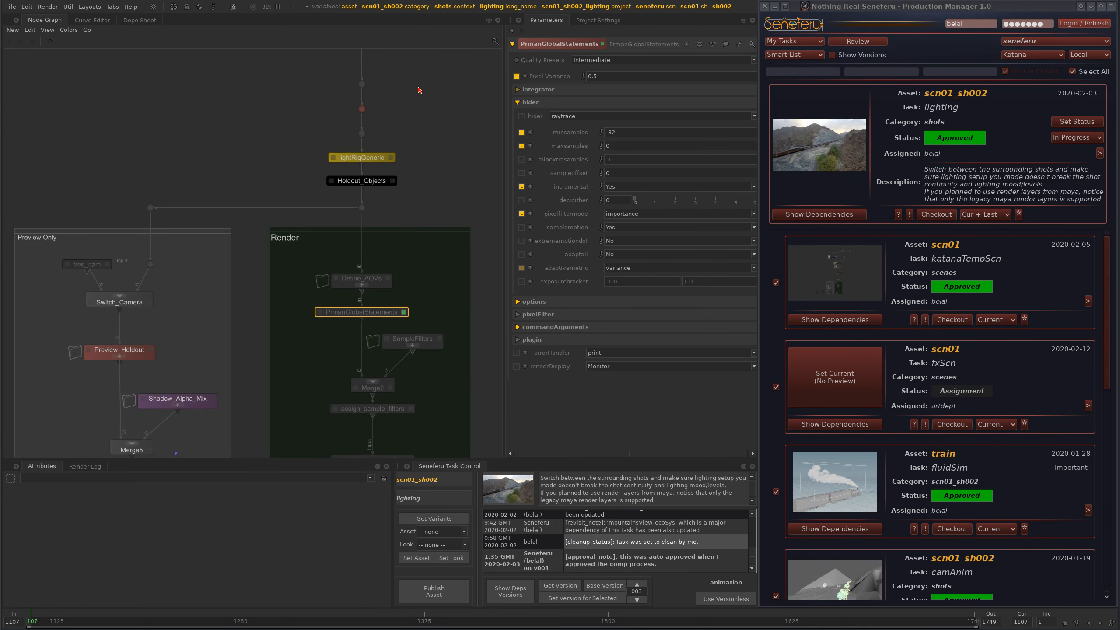
pyautogui.moveTo(417, 89); pyautogui.dragTo(410, 423, button='middle')
pyautogui.moveTo(395, 57); pyautogui.dragTo(358, 263, button='middle')
pyautogui.moveTo(328, 62); pyautogui.dragTo(326, 300, button='middle')
pyautogui.moveTo(345, 217); pyautogui.dragTo(357, 273, button='middle')
pyautogui.moveTo(384, 445); pyautogui.dragTo(369, 258, button='middle')
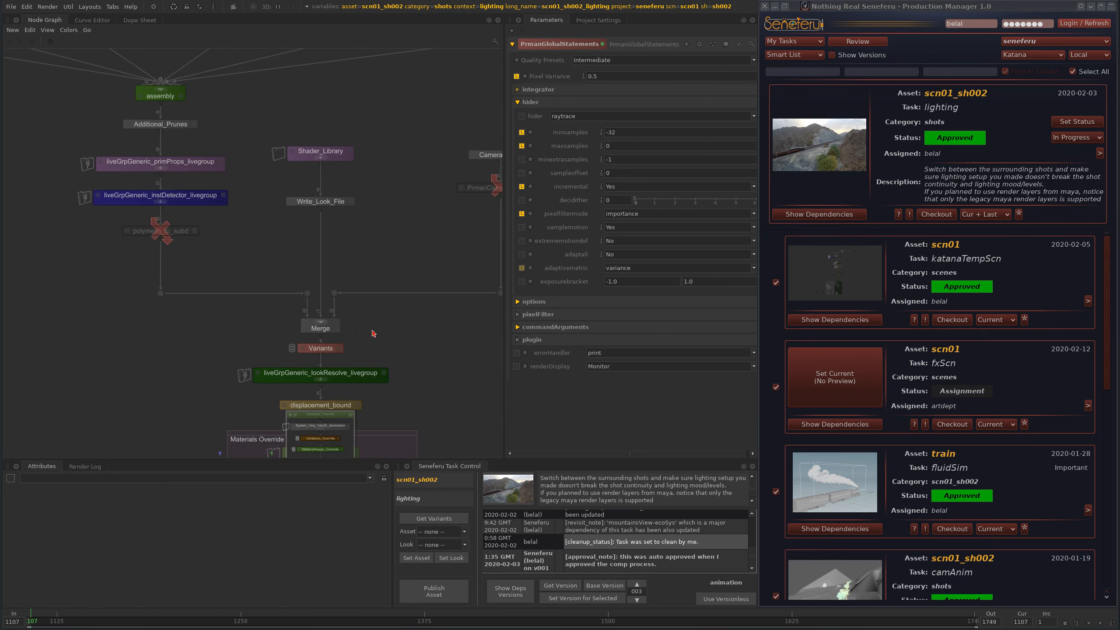
pyautogui.moveTo(372, 333); pyautogui.dragTo(370, 250, button='middle')
pyautogui.moveTo(375, 441); pyautogui.dragTo(369, 243, button='middle')
pyautogui.moveTo(373, 441); pyautogui.dragTo(366, 220, button='middle')
pyautogui.moveTo(368, 353); pyautogui.dragTo(369, 241, button='middle')
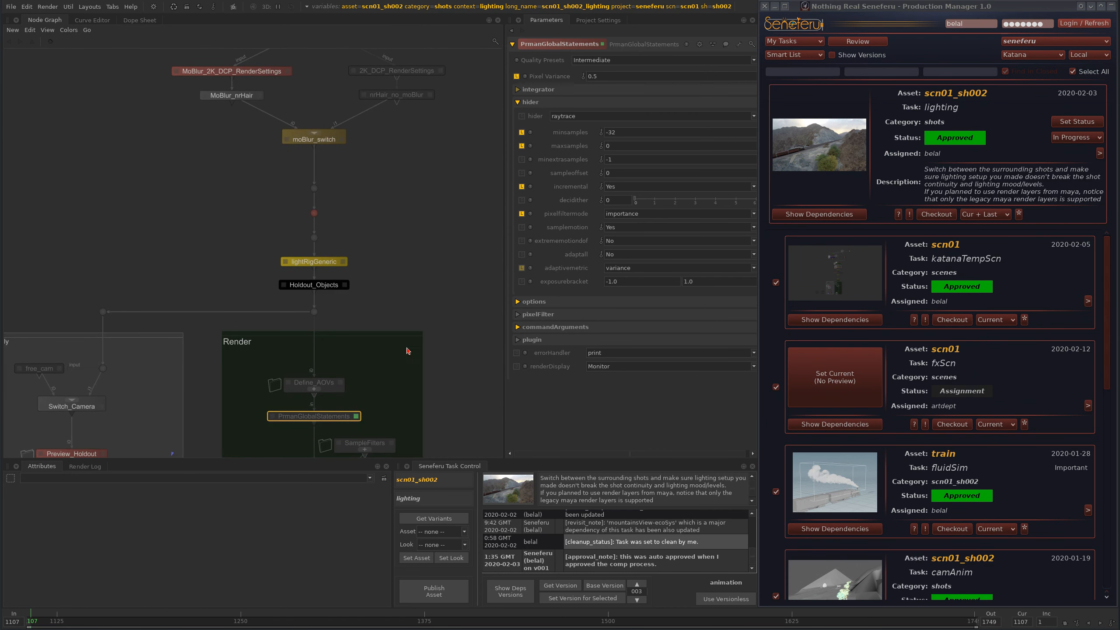
# Step: Recheck the nodes between Merge and Holdout_Objects and review the shot's Preview Only and Render sections
pyautogui.moveTo(441, 397); pyautogui.dragTo(448, 284, button='middle')
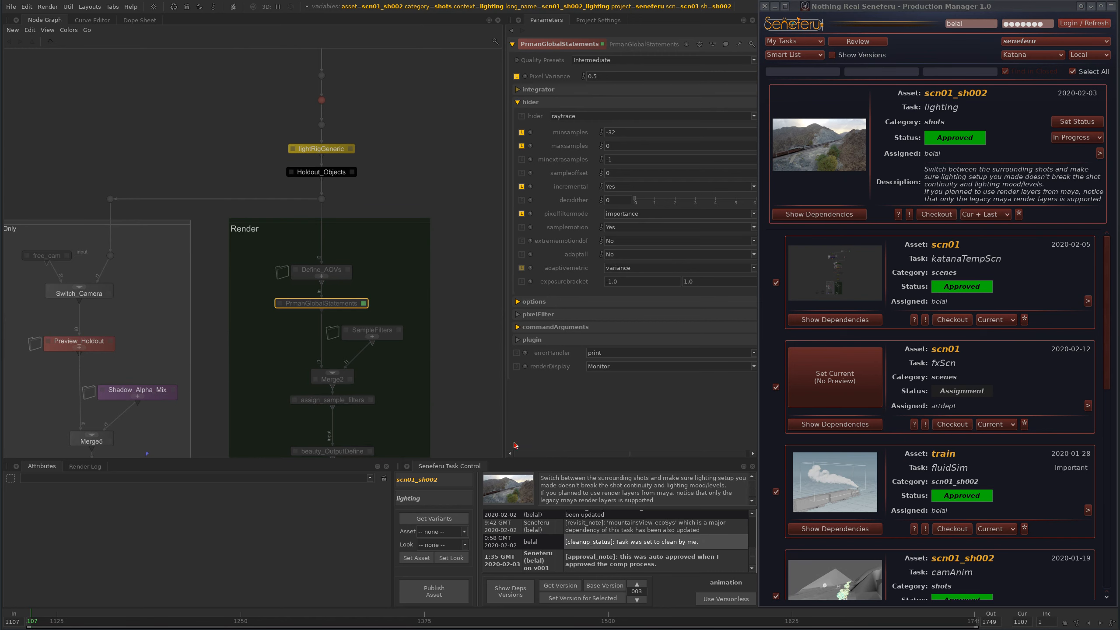
pyautogui.moveTo(442, 172); pyautogui.dragTo(453, 297, button='middle')
pyautogui.moveTo(408, 123); pyautogui.dragTo(403, 387, button='middle')
pyautogui.moveTo(382, 75); pyautogui.dragTo(356, 283, button='middle')
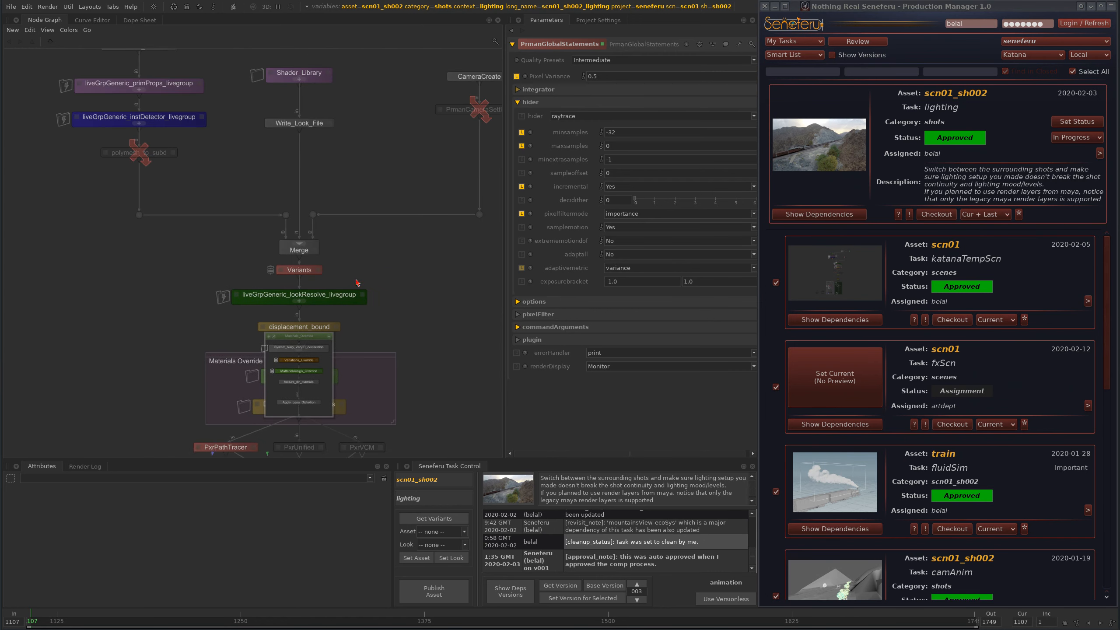
pyautogui.moveTo(410, 451); pyautogui.dragTo(392, 262, button='middle')
pyautogui.moveTo(404, 136); pyautogui.dragTo(430, 50, button='middle')
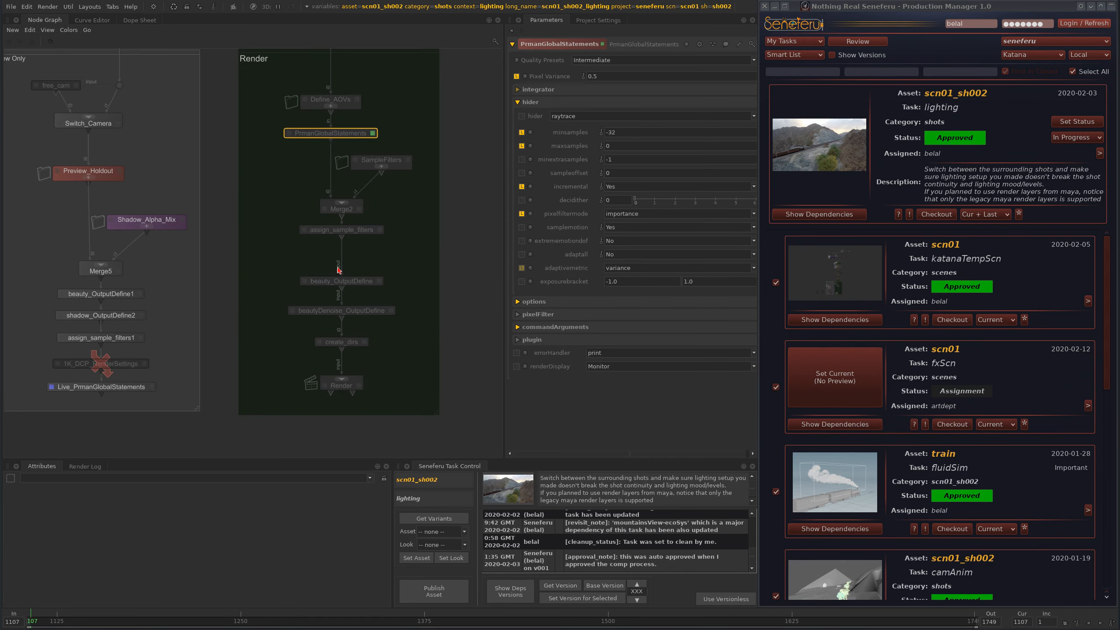
pyautogui.moveTo(319, 183); pyautogui.dragTo(327, 265, button='middle')
pyautogui.scroll(-3, 353, 285)
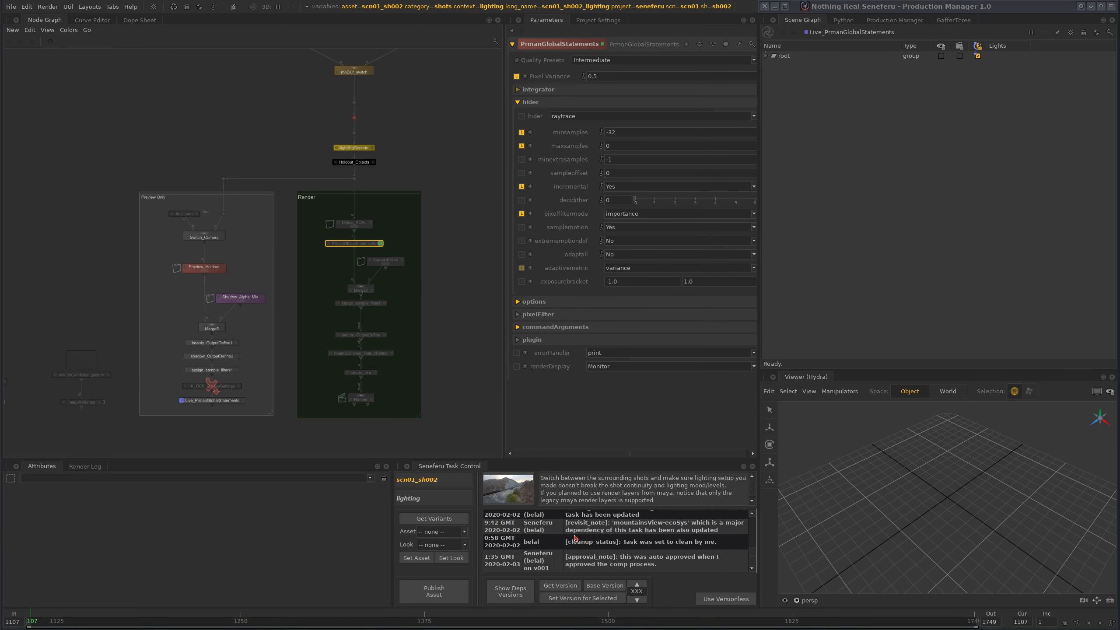
pyautogui.moveTo(303, 247); pyautogui.dragTo(287, 140, button='middle')
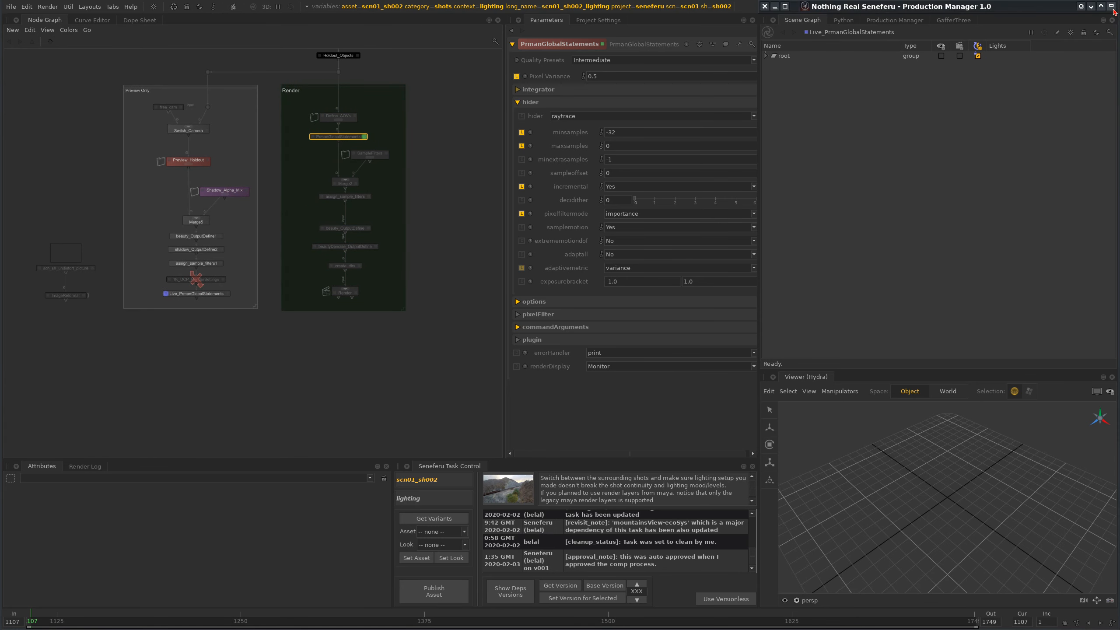
# Step: Select the row of input nodes that feed the assembly node in the shot's lighting graph
pyautogui.moveTo(408, 121); pyautogui.dragTo(392, 447, button='middle')
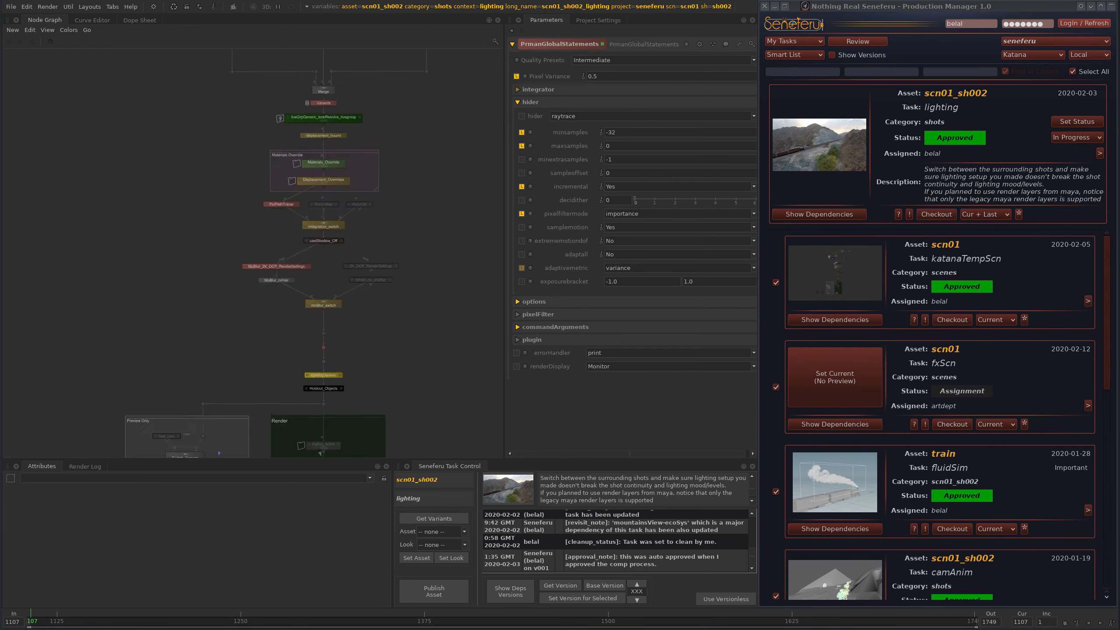
pyautogui.scroll(-3, 393, 298)
pyautogui.moveTo(382, 291); pyautogui.dragTo(365, 380, button='middle')
pyautogui.scroll(2, 421, 338)
pyautogui.moveTo(421, 339); pyautogui.dragTo(426, 378, button='middle')
pyautogui.scroll(1, 415, 167)
pyautogui.moveTo(415, 168); pyautogui.dragTo(416, 273, button='middle')
pyautogui.scroll(-3, 419, 287)
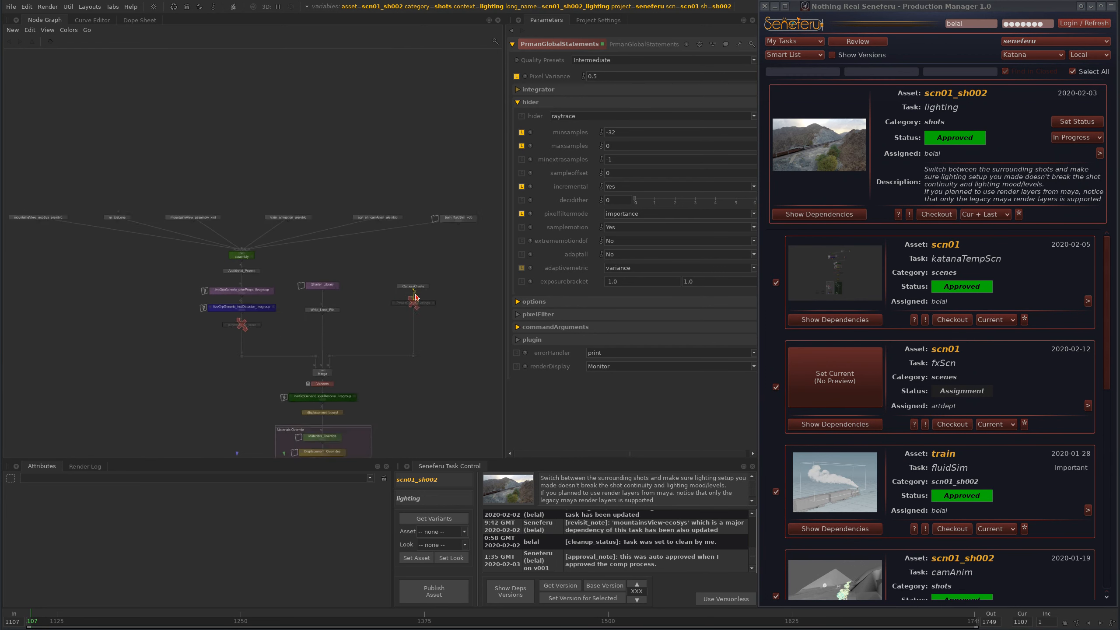
pyautogui.moveTo(217, 215); pyautogui.dragTo(469, 280)
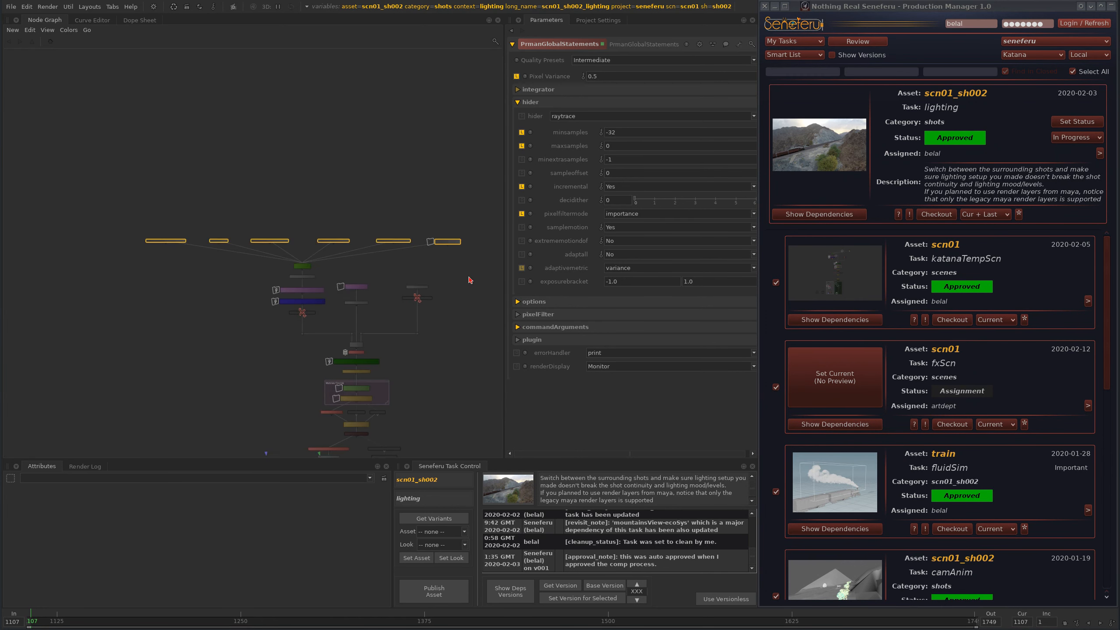
# Step: Trace the shot's lighting graph from the assembly node down past Materials Override, and dismiss the Production Manager window
pyautogui.click(820, 161)
pyautogui.scroll(5, 317, 294)
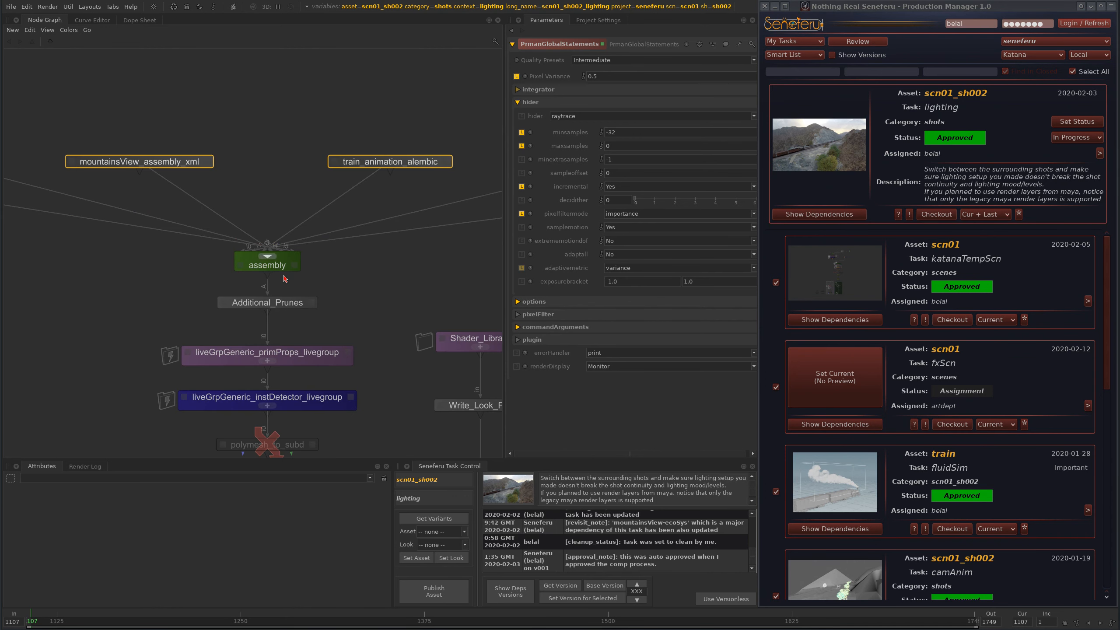
pyautogui.scroll(-3, 376, 288)
pyautogui.moveTo(376, 309); pyautogui.dragTo(307, 135, button='middle')
pyautogui.moveTo(359, 371); pyautogui.dragTo(331, 189, button='middle')
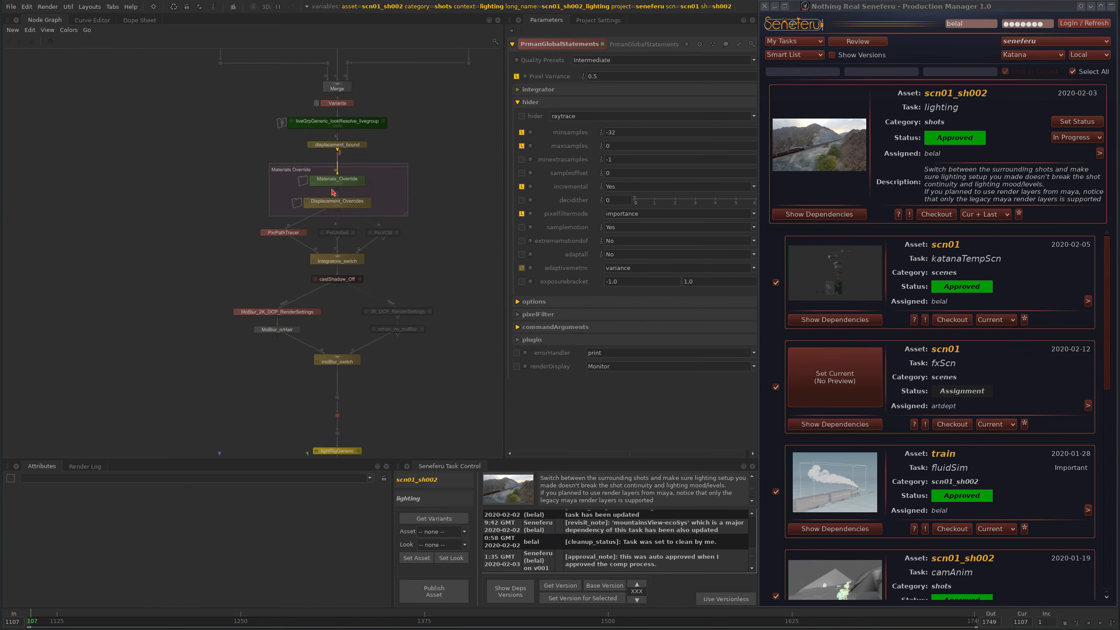
pyautogui.click(1111, 7)
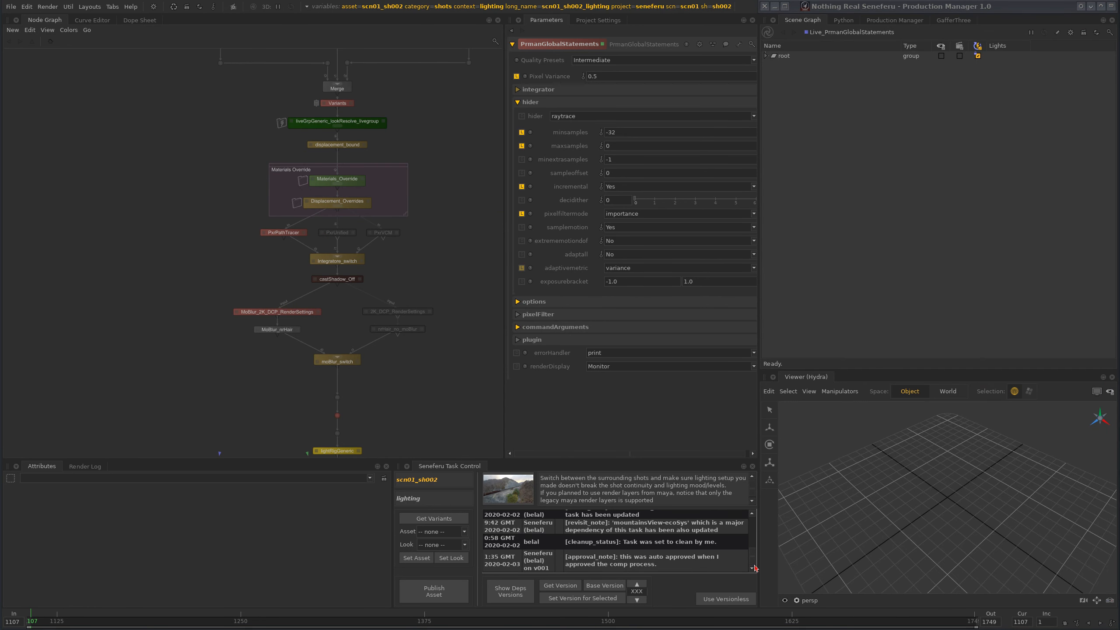
# Step: Locate the Shader_Library node above Merge and show its dependency versions
pyautogui.moveTo(339, 339); pyautogui.dragTo(307, 198, button='middle')
pyautogui.moveTo(328, 151); pyautogui.dragTo(318, 411, button='middle')
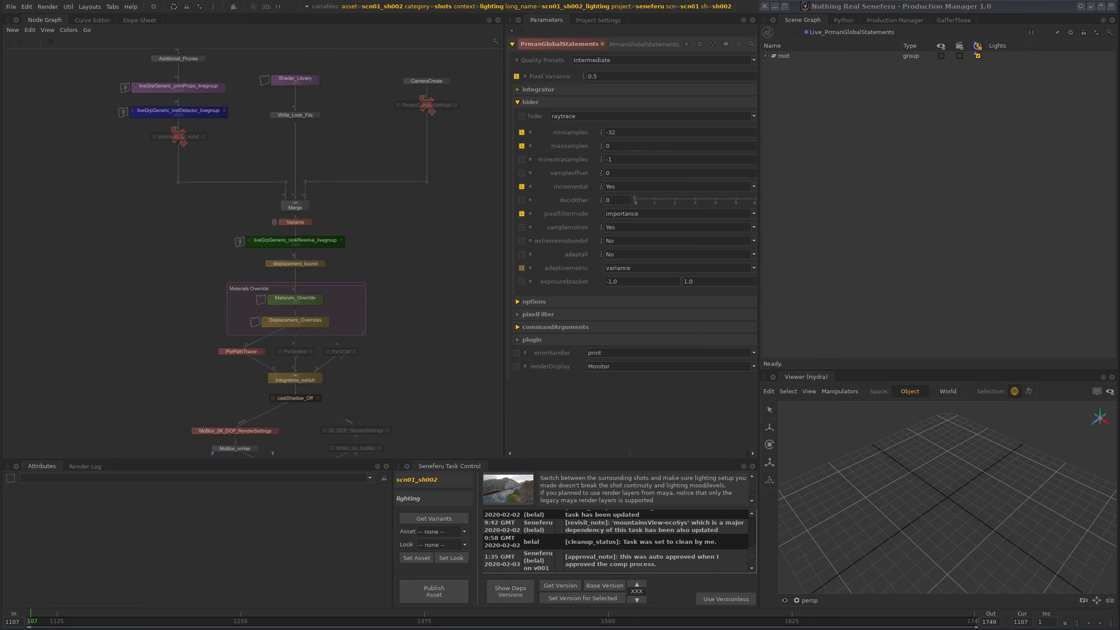
pyautogui.moveTo(287, 121); pyautogui.dragTo(269, 296, button='middle')
pyautogui.scroll(5, 265, 284)
pyautogui.moveTo(348, 323); pyautogui.dragTo(402, 279, button='middle')
pyautogui.scroll(-1, 403, 280)
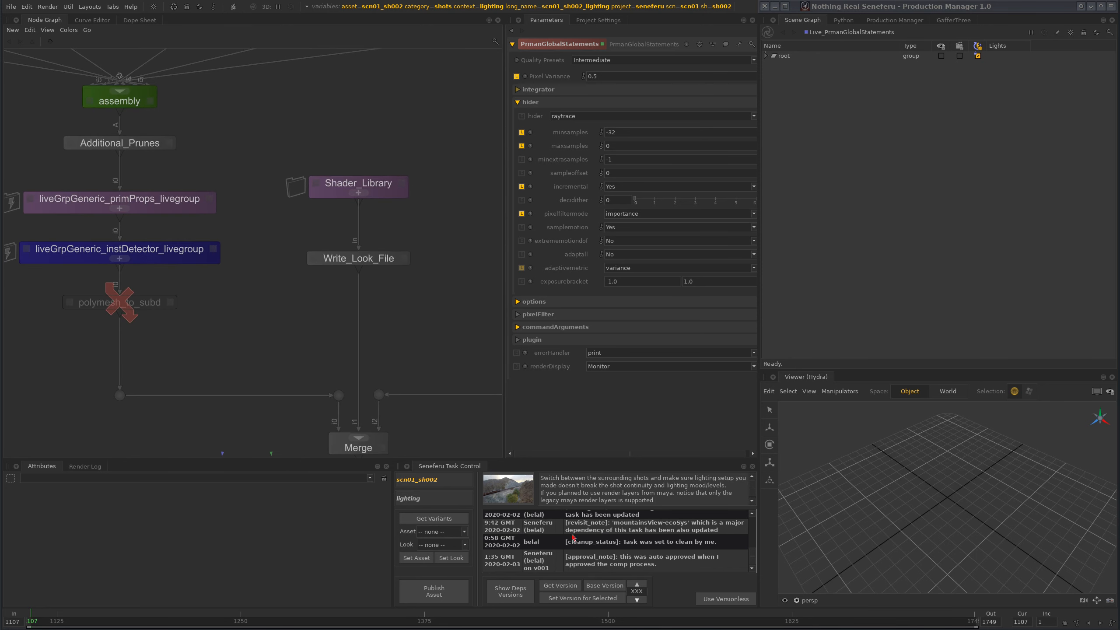
pyautogui.click(383, 188)
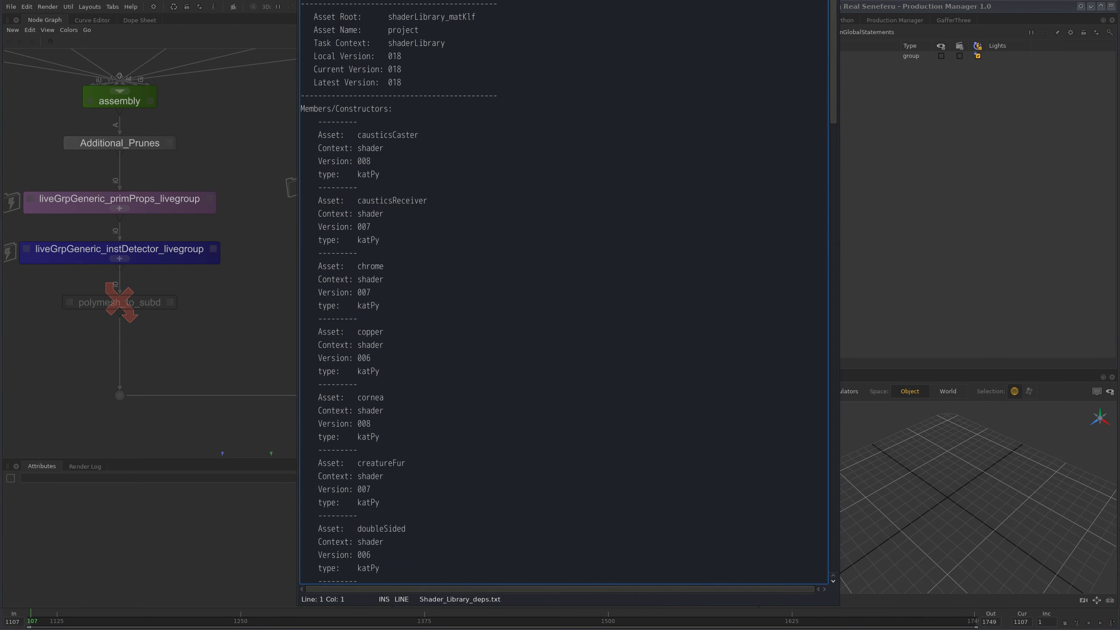
# Step: Shrink and move the Shader_Library_deps.txt window so the Shader_Library node is uncovered
pyautogui.keyDown('alt'); pyautogui.moveTo(640, 13); pyautogui.dragTo(620, 198, button='right'); pyautogui.keyUp('alt')
pyautogui.moveTo(604, 143); pyautogui.dragTo(681, 92)
pyautogui.scroll(-4, 785, 105)
pyautogui.scroll(4, 785, 104)
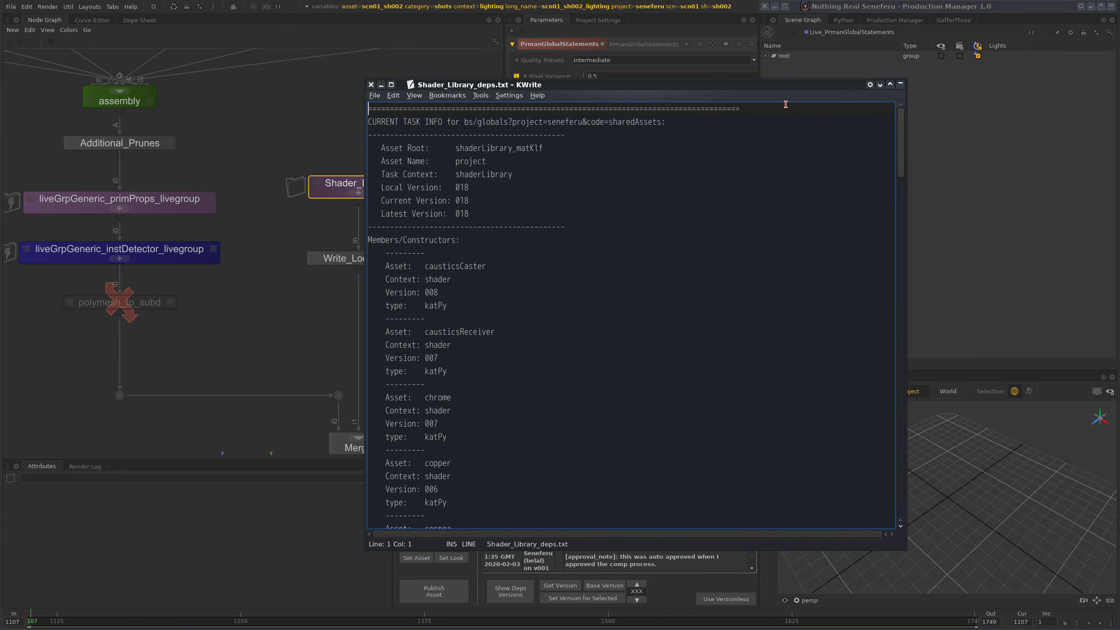
pyautogui.moveTo(787, 92); pyautogui.dragTo(883, 88)
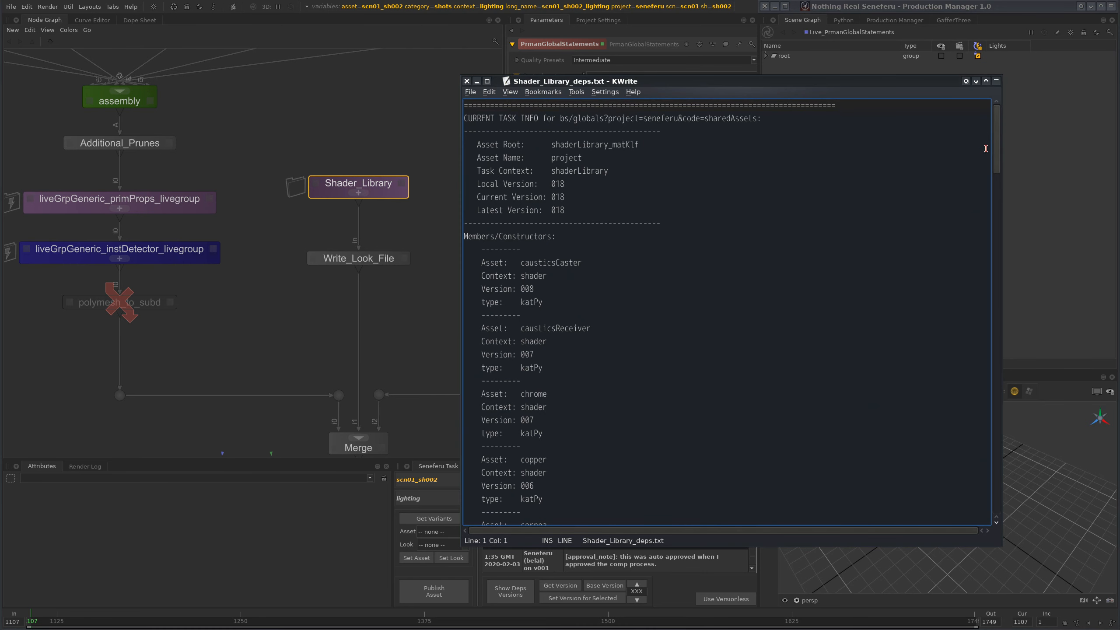
# Step: Highlight the current task info block at the start of Shader_Library_deps.txt
pyautogui.moveTo(622, 176); pyautogui.dragTo(503, 146)
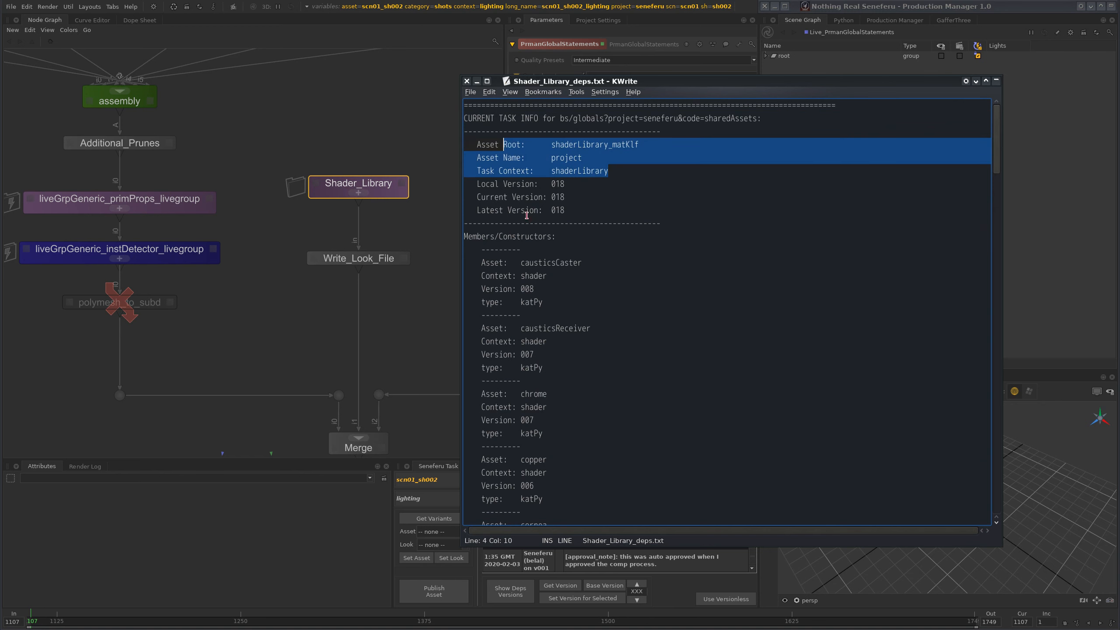
pyautogui.click(533, 221)
pyautogui.moveTo(667, 218); pyautogui.dragTo(456, 106)
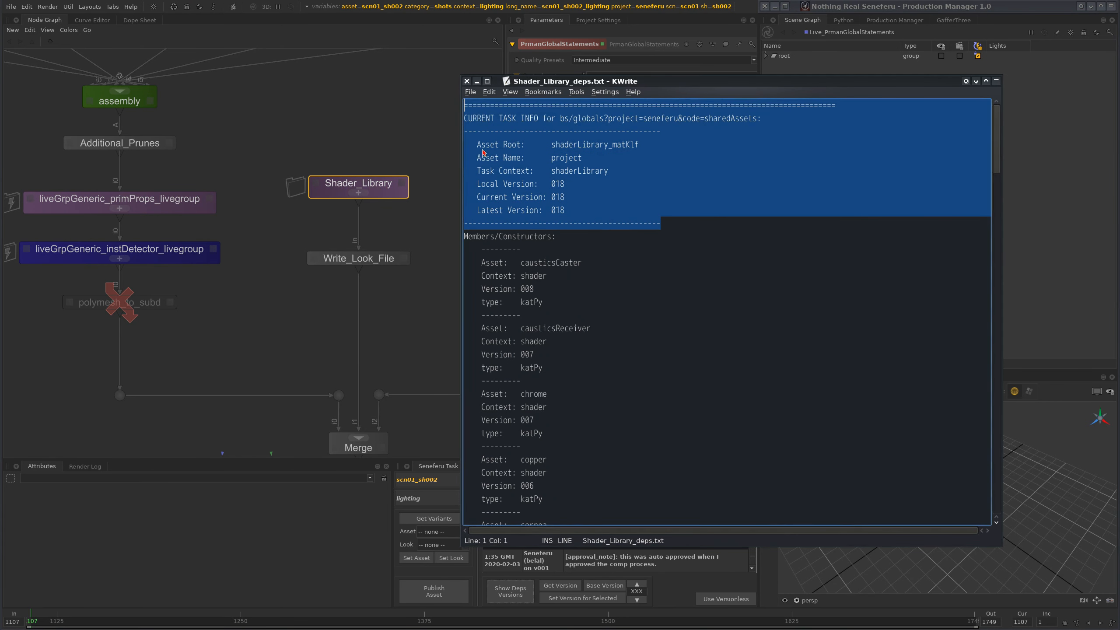
# Step: Inspect shaderLibrary_matKlf inside Shader_Library's nested Shader_Library_KLFs group, and collapse both groups
pyautogui.click(359, 194)
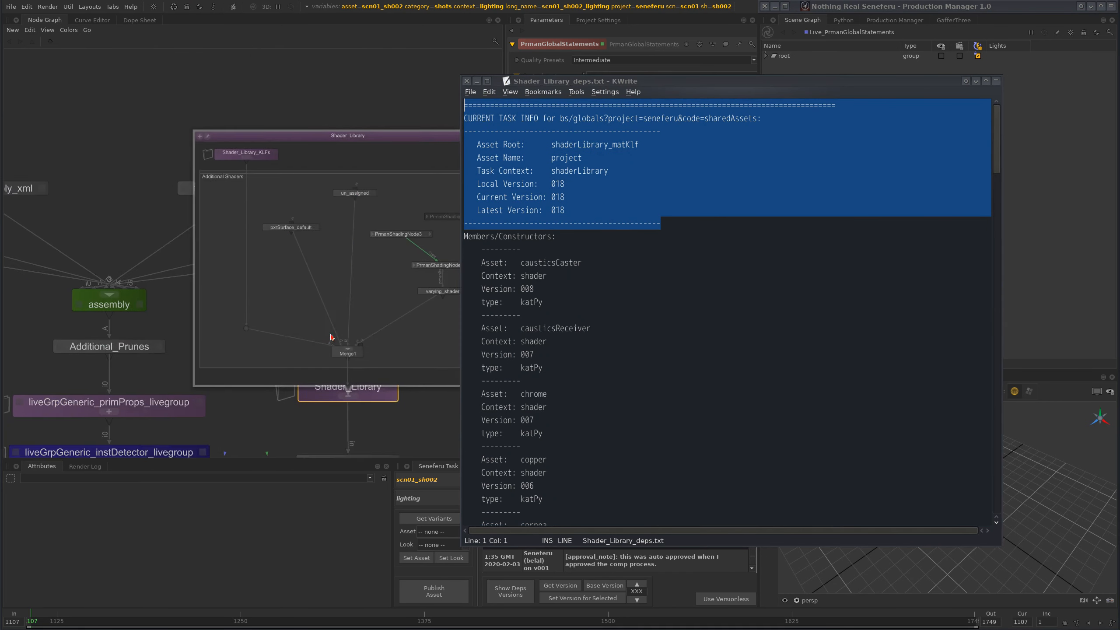
pyautogui.click(229, 210)
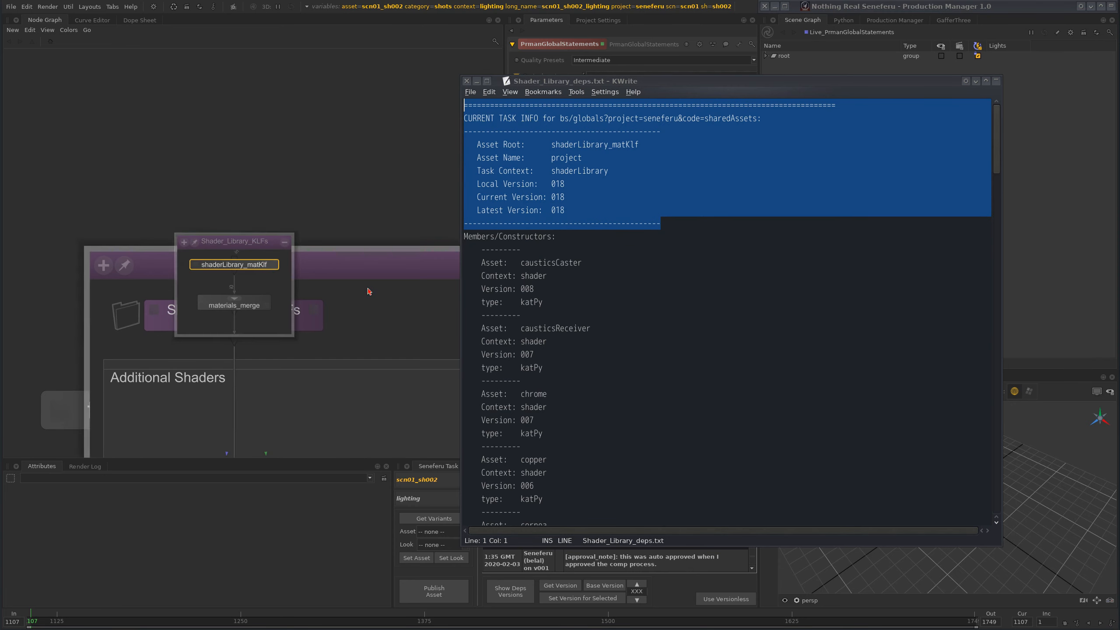
pyautogui.click(284, 242)
pyautogui.scroll(-5, 330, 268)
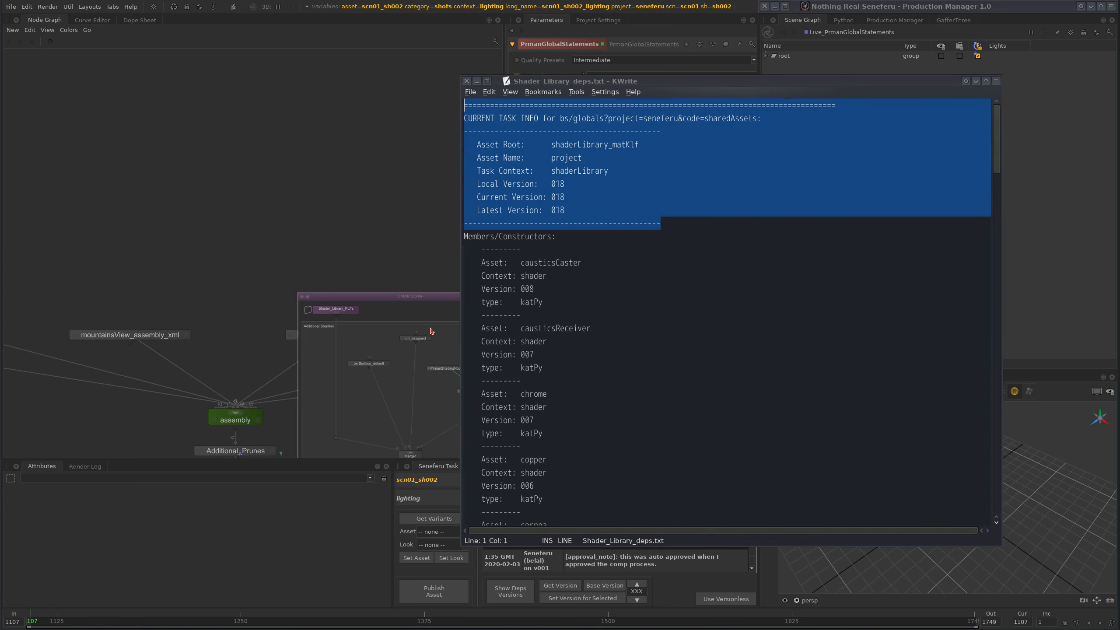
pyautogui.press('f')
pyautogui.click(257, 251)
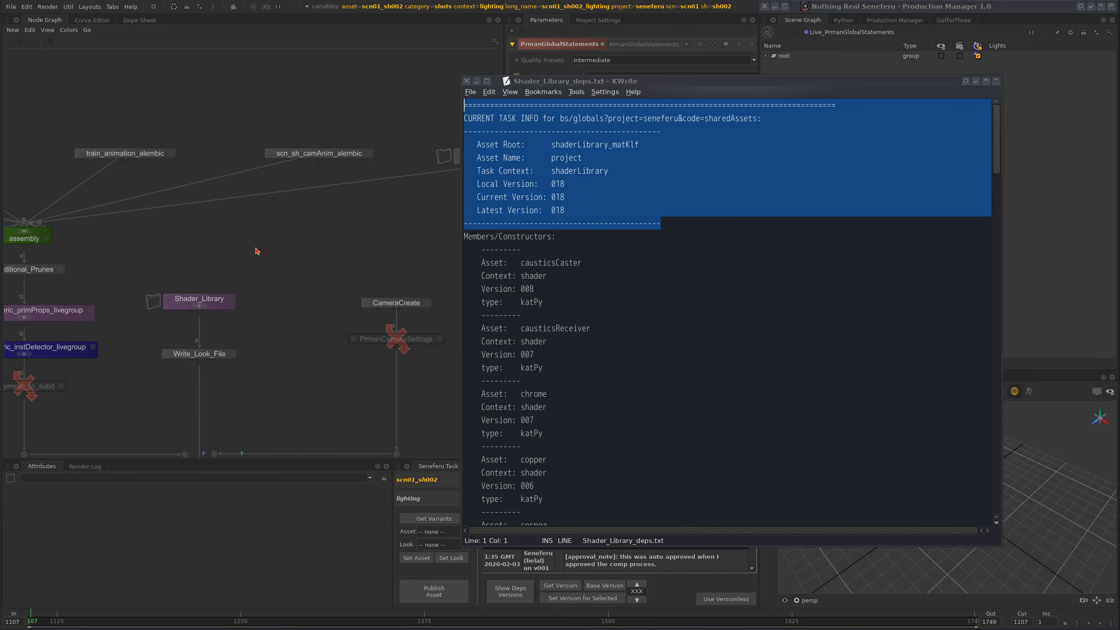
# Step: Shift the Shader_Library_deps.txt window farther from the Shader_Library node and clear its text highlight
pyautogui.click(218, 302)
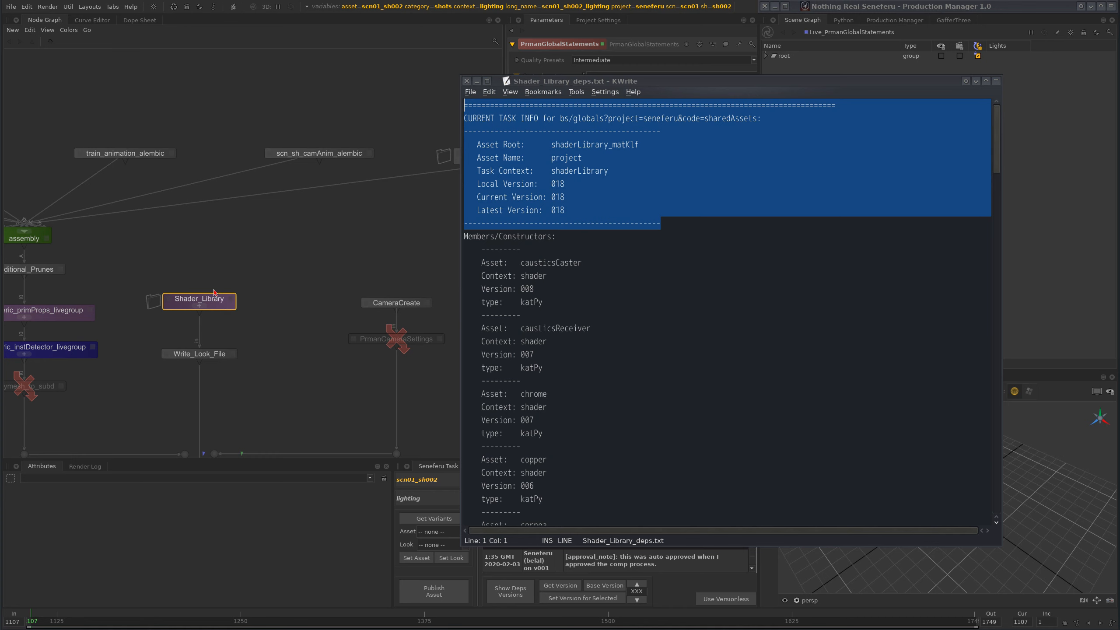
pyautogui.click(996, 178)
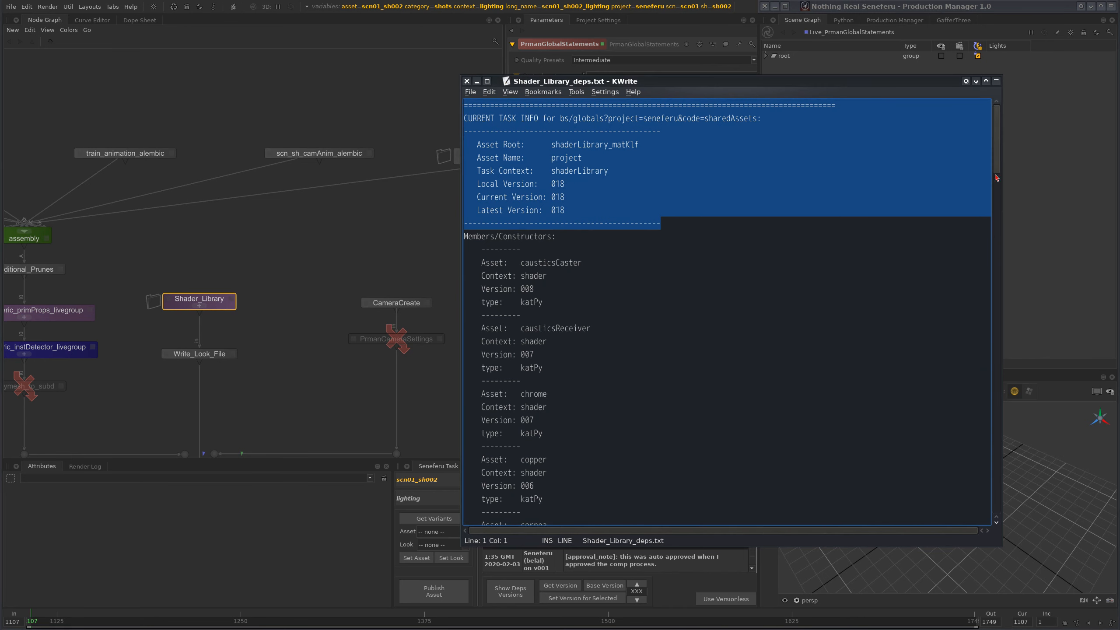
pyautogui.keyDown('alt'); pyautogui.moveTo(991, 151); pyautogui.dragTo(1005, 146); pyautogui.keyUp('alt')
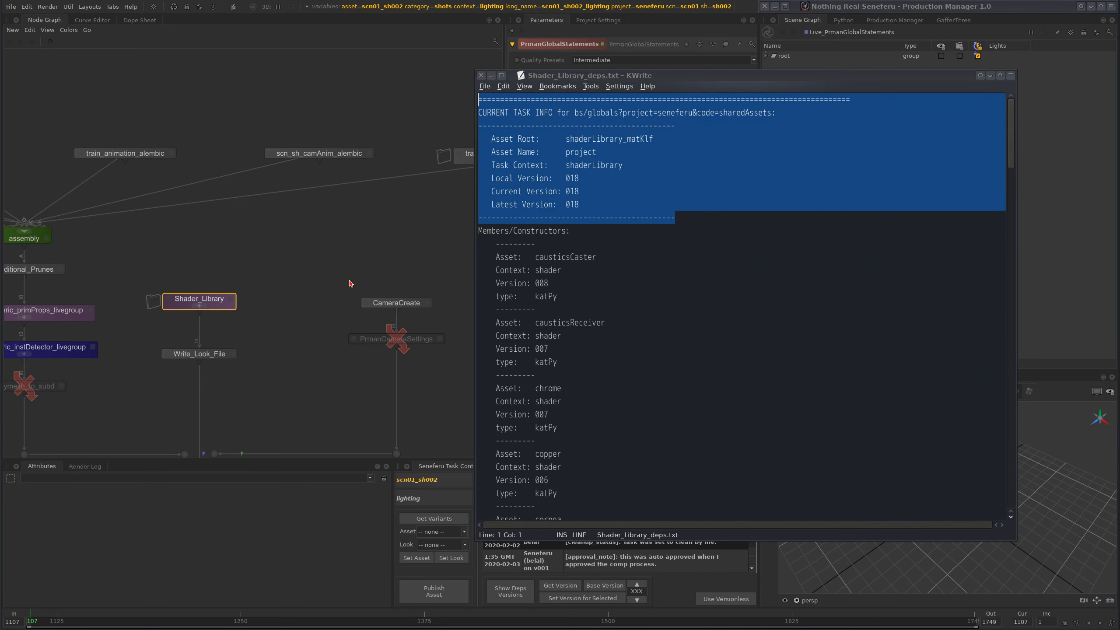
pyautogui.click(308, 323)
pyautogui.scroll(3, 206, 307)
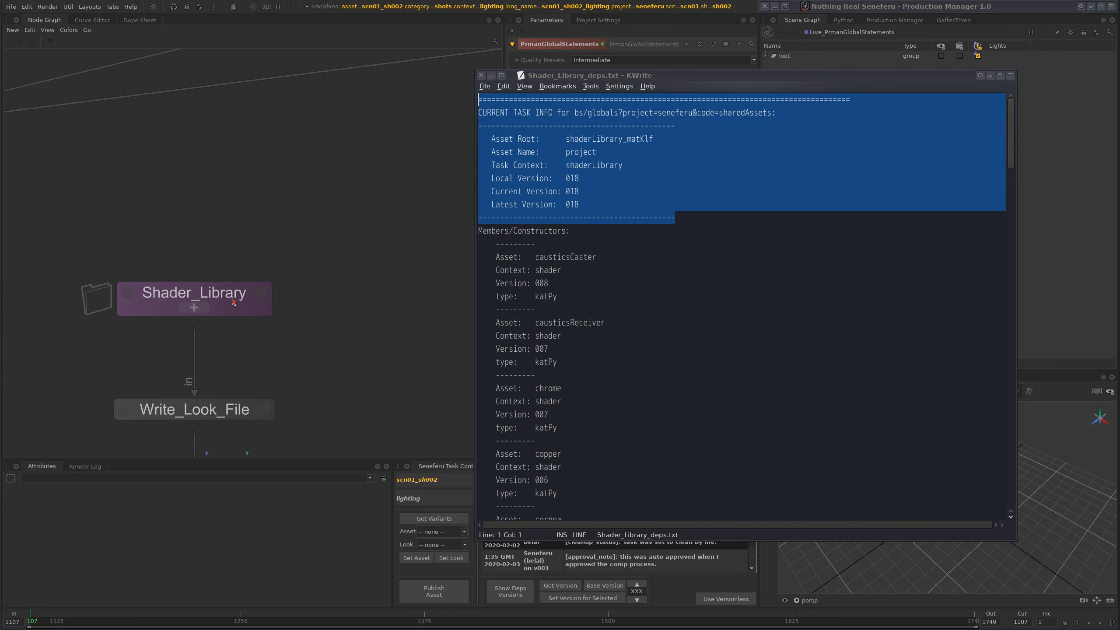
pyautogui.click(969, 306)
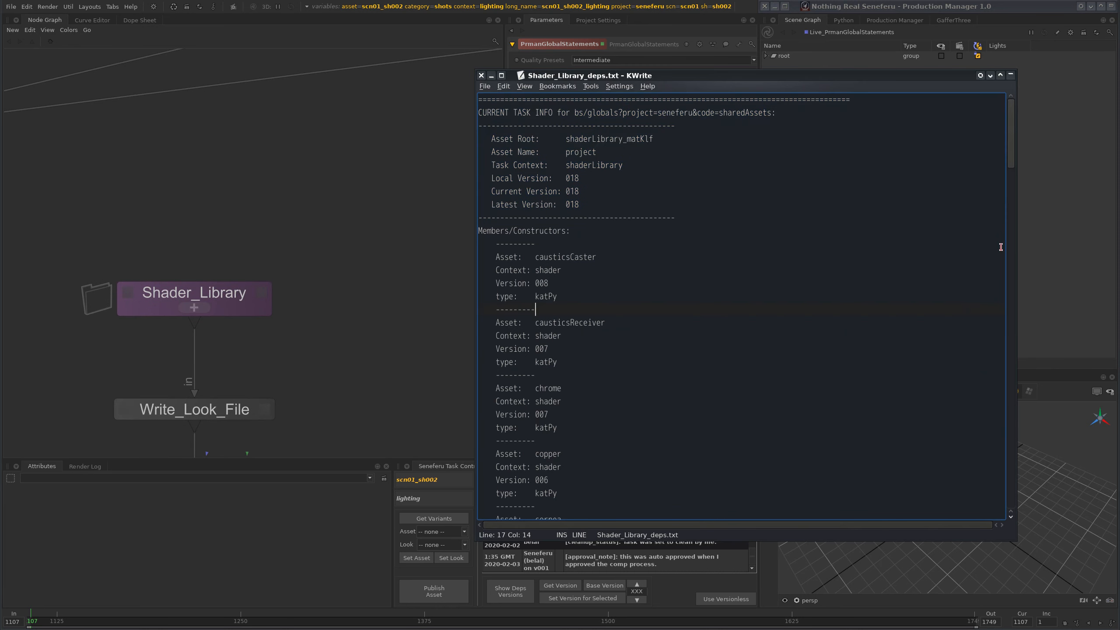
pyautogui.moveTo(1010, 155); pyautogui.dragTo(964, 103)
# Step: Expand Shader_Library and its nested Shader_Library_KLFs group, and select the shaderLibrary_matKlf node
pyautogui.click(195, 308)
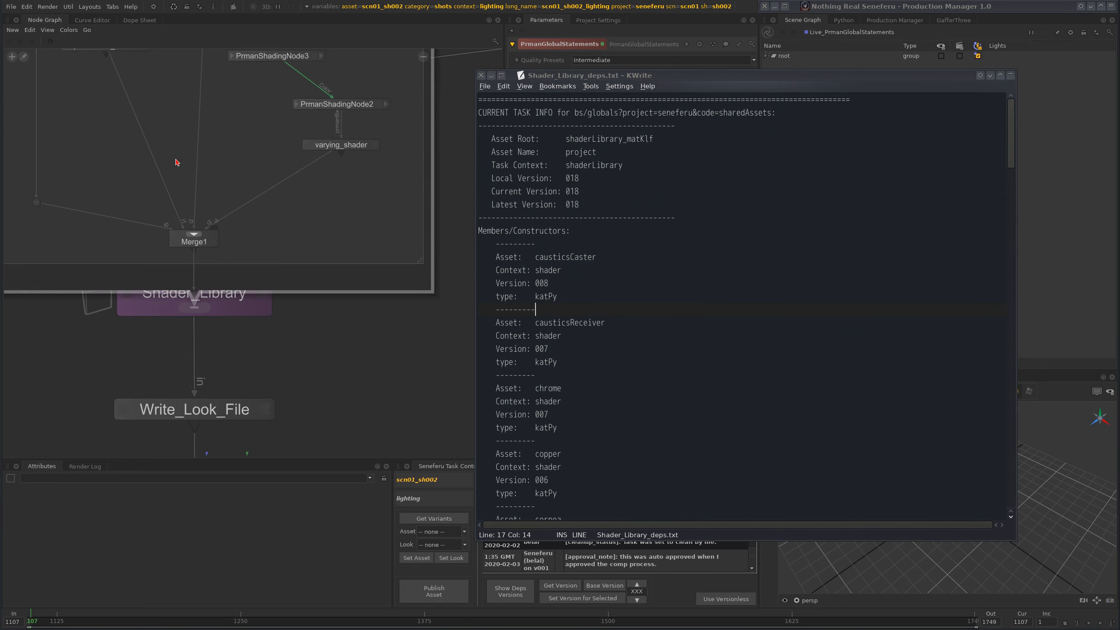
pyautogui.click(104, 271)
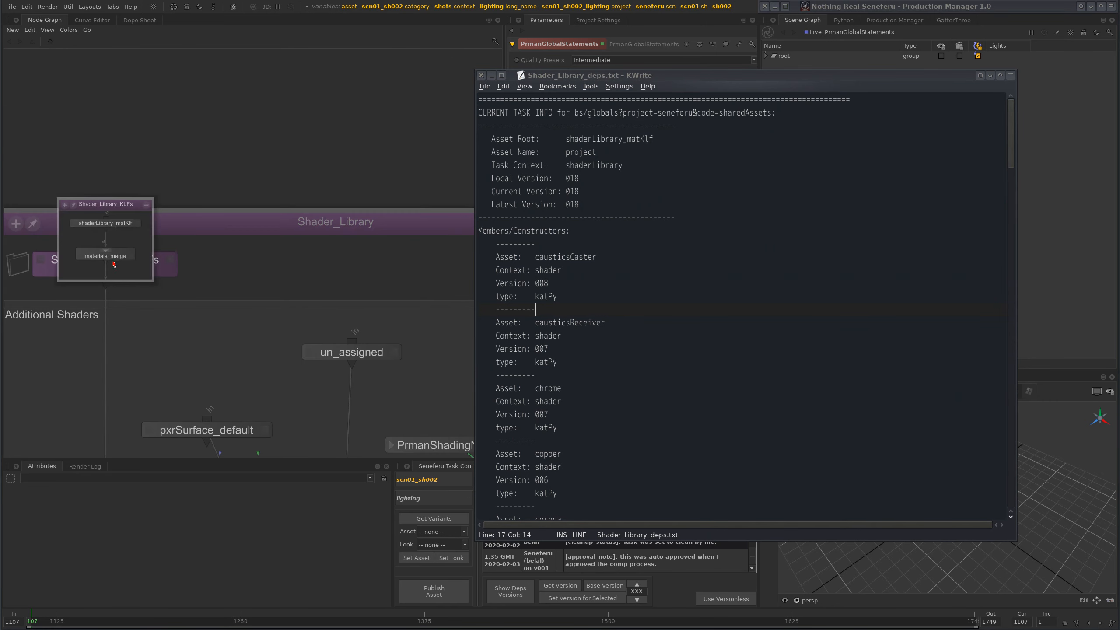
pyautogui.click(105, 222)
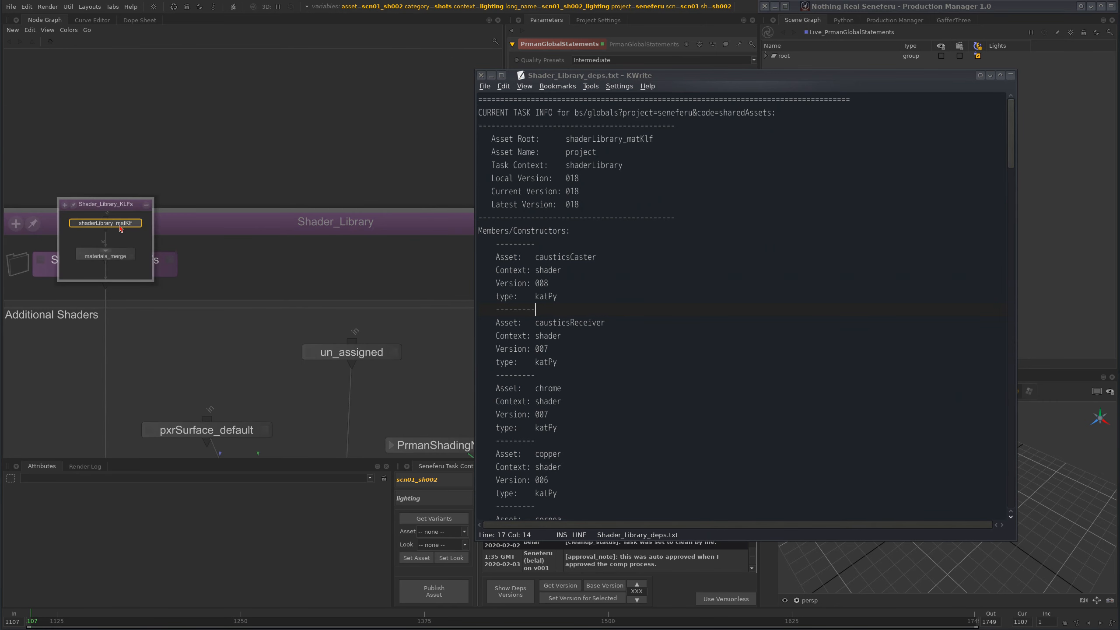
# Step: Show the dependency versions of shaderLibrary_matKlf and place the resulting text window beside the node
pyautogui.click(504, 595)
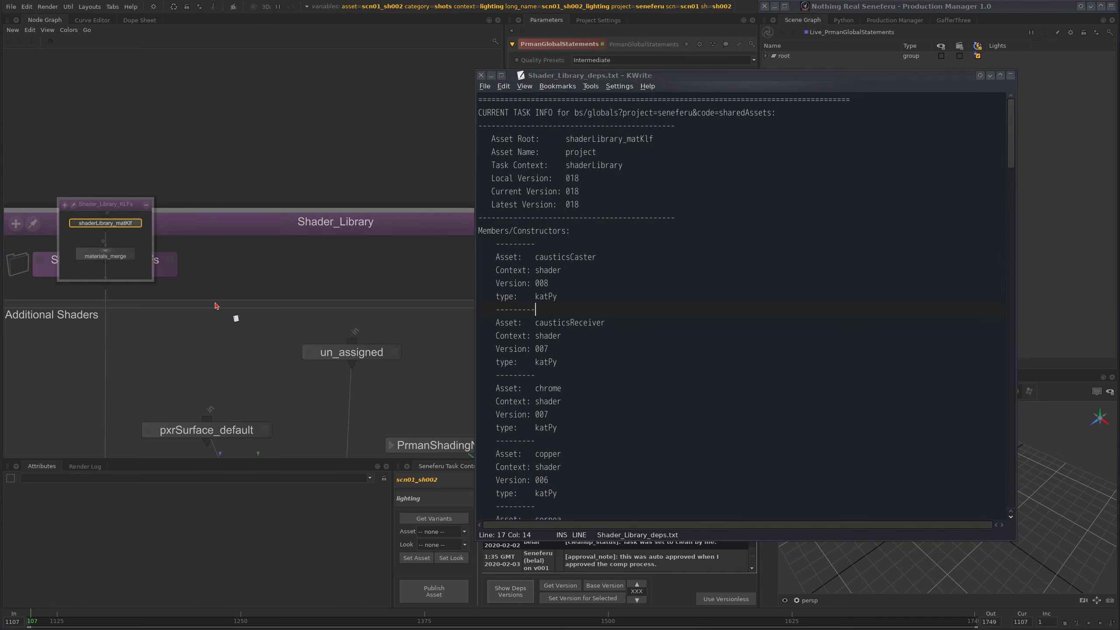
pyautogui.moveTo(302, 0); pyautogui.dragTo(494, 119)
pyautogui.click(318, 245)
pyautogui.moveTo(319, 245); pyautogui.dragTo(309, 195)
pyautogui.click(317, 260)
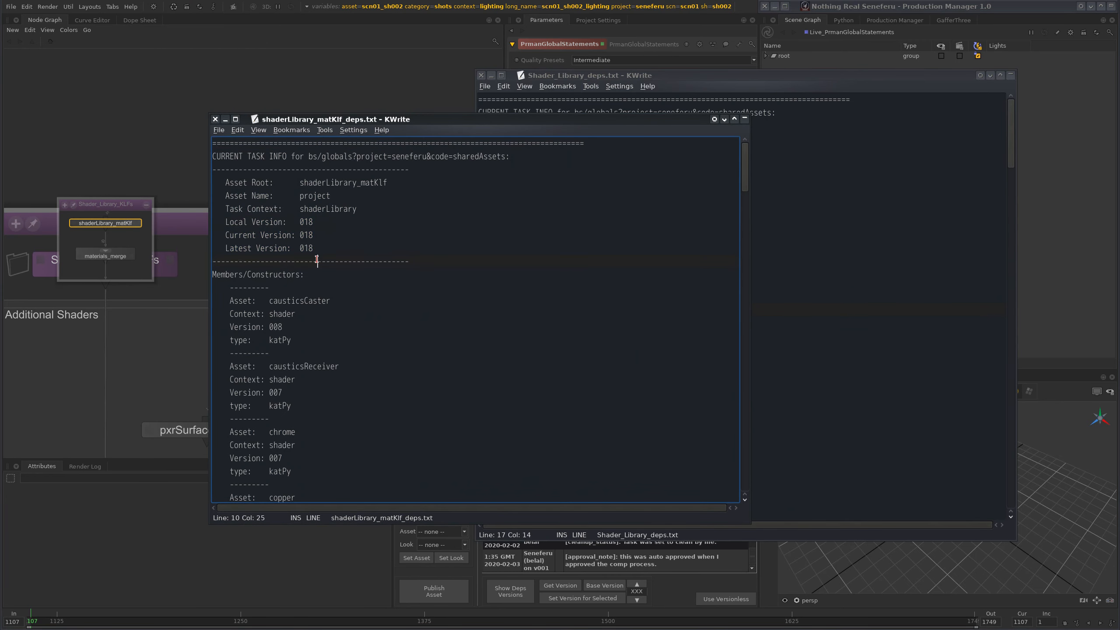
# Step: Highlight the local, current and latest version lines in shaderLibrary_matKlf_deps.txt
pyautogui.tripleClick(266, 222)
pyautogui.click(286, 261)
pyautogui.doubleClick(277, 238)
pyautogui.tripleClick(277, 238)
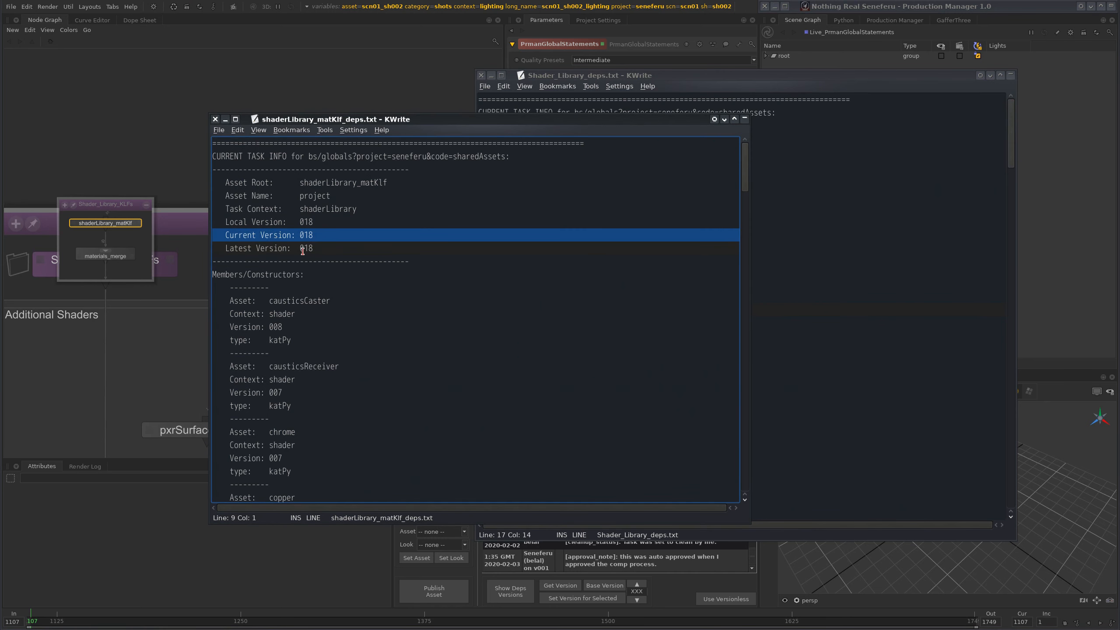
pyautogui.tripleClick(303, 249)
pyautogui.click(304, 273)
pyautogui.moveTo(300, 249); pyautogui.dragTo(318, 248)
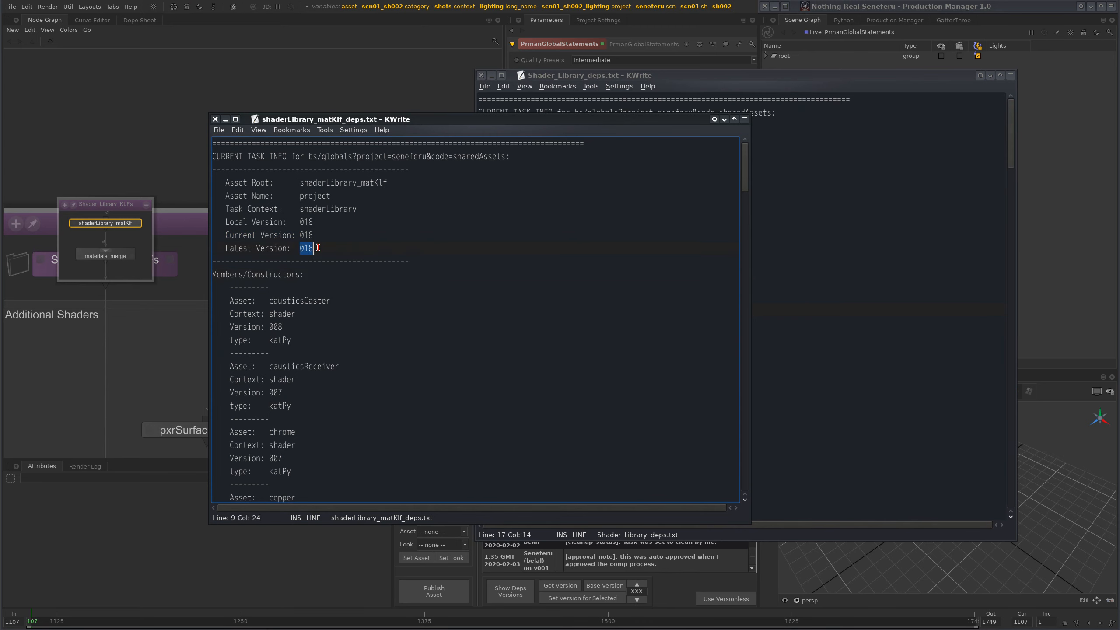
pyautogui.click(321, 263)
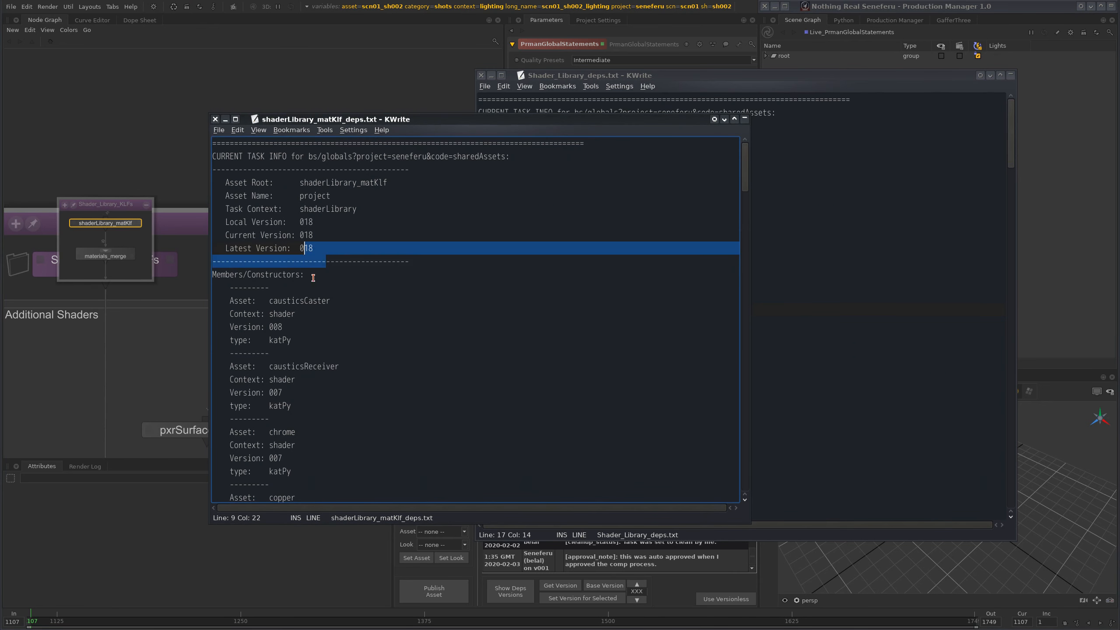
# Step: Browse the first Members/Constructors entries in shaderLibrary_matKlf_deps.txt
pyautogui.click(360, 318)
pyautogui.scroll(-2, 639, 362)
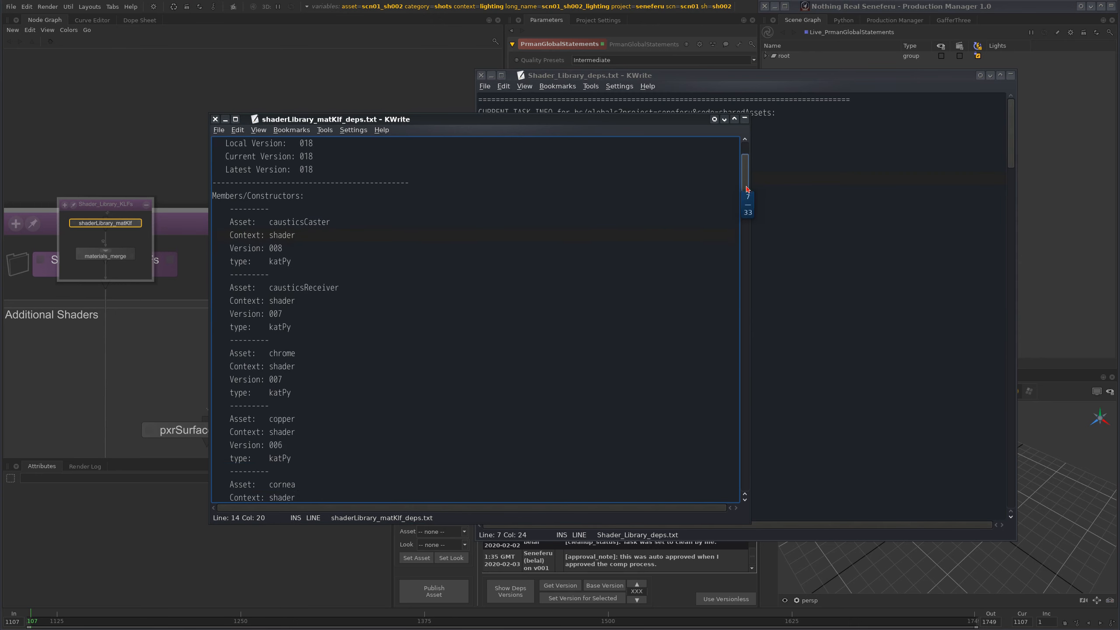
pyautogui.scroll(2, 529, 353)
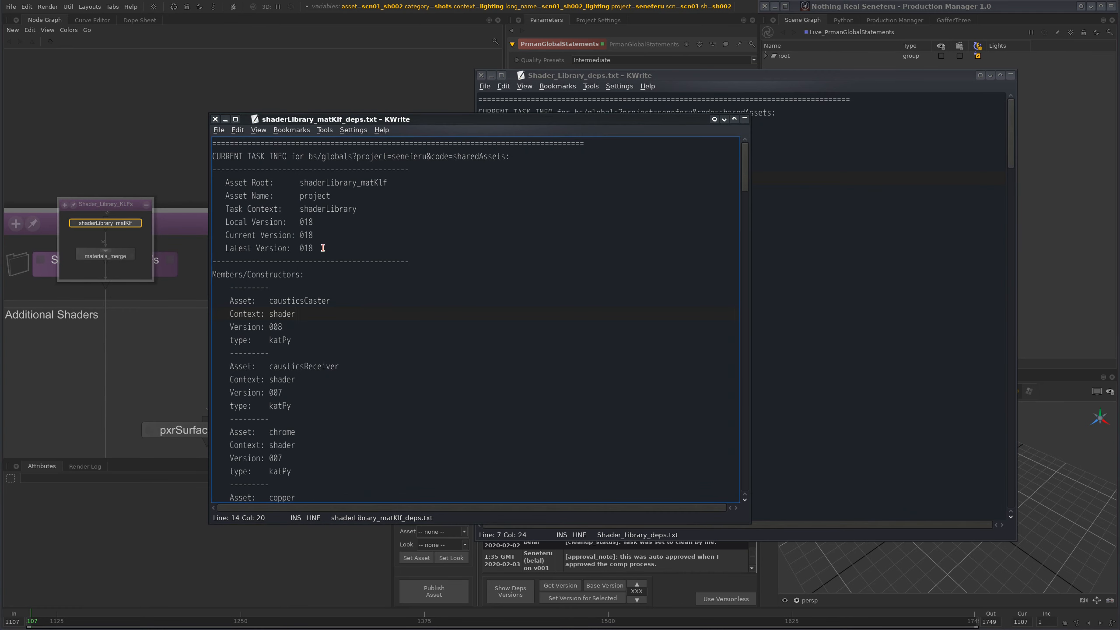
# Step: Narrow the shaderLibrary_matKlf_deps.txt window and move it away from the Shader_Library_KLFs group
pyautogui.moveTo(749, 233); pyautogui.dragTo(612, 234)
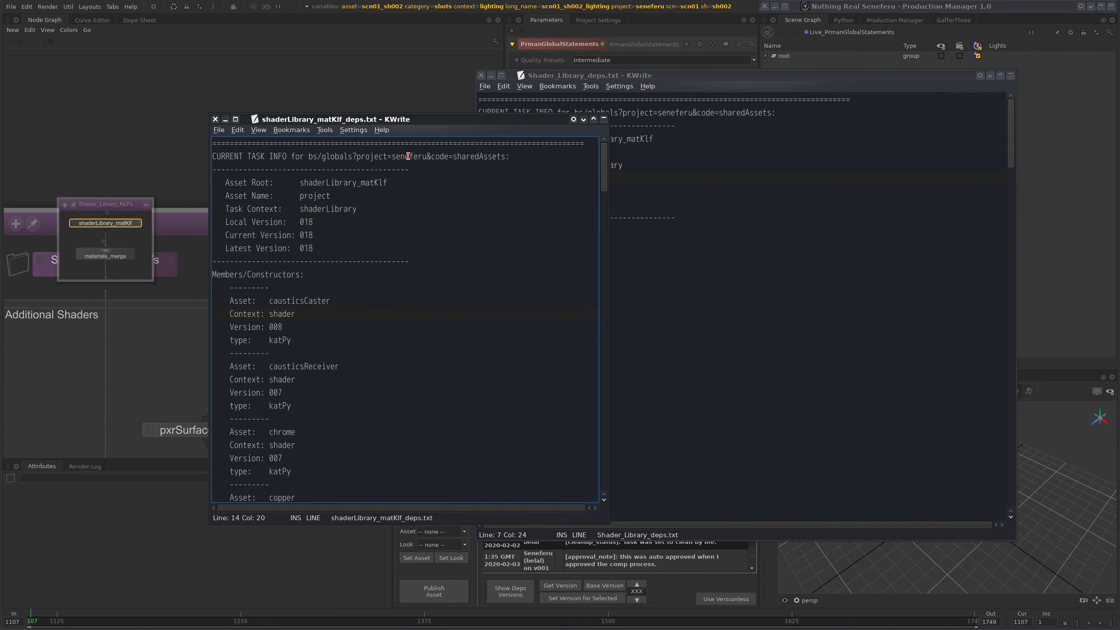
pyautogui.moveTo(268, 115); pyautogui.dragTo(439, 125)
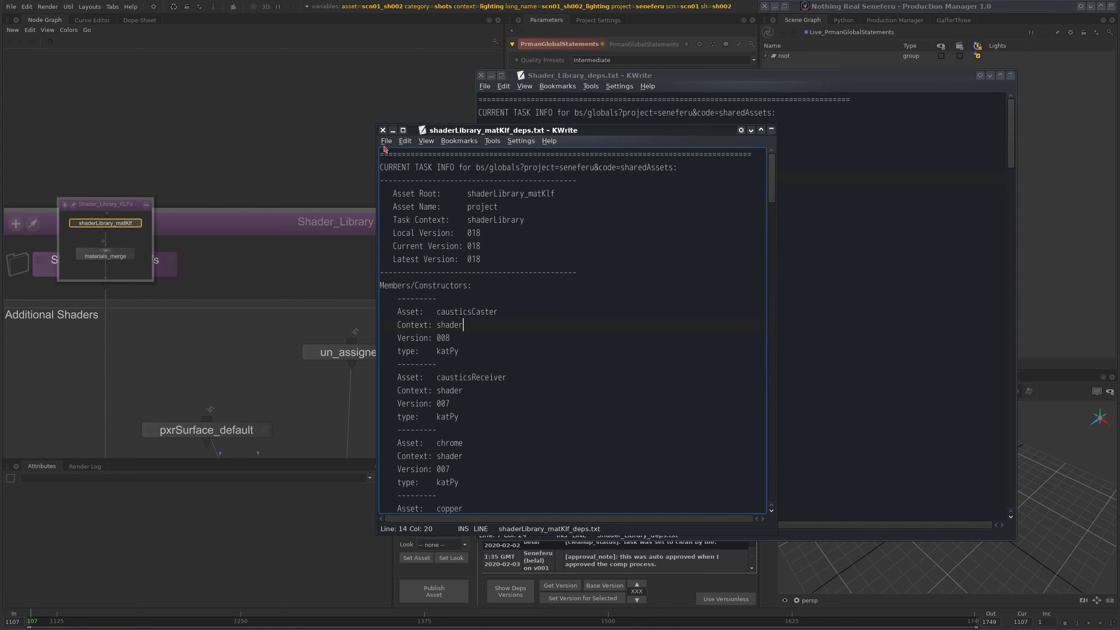
pyautogui.click(815, 150)
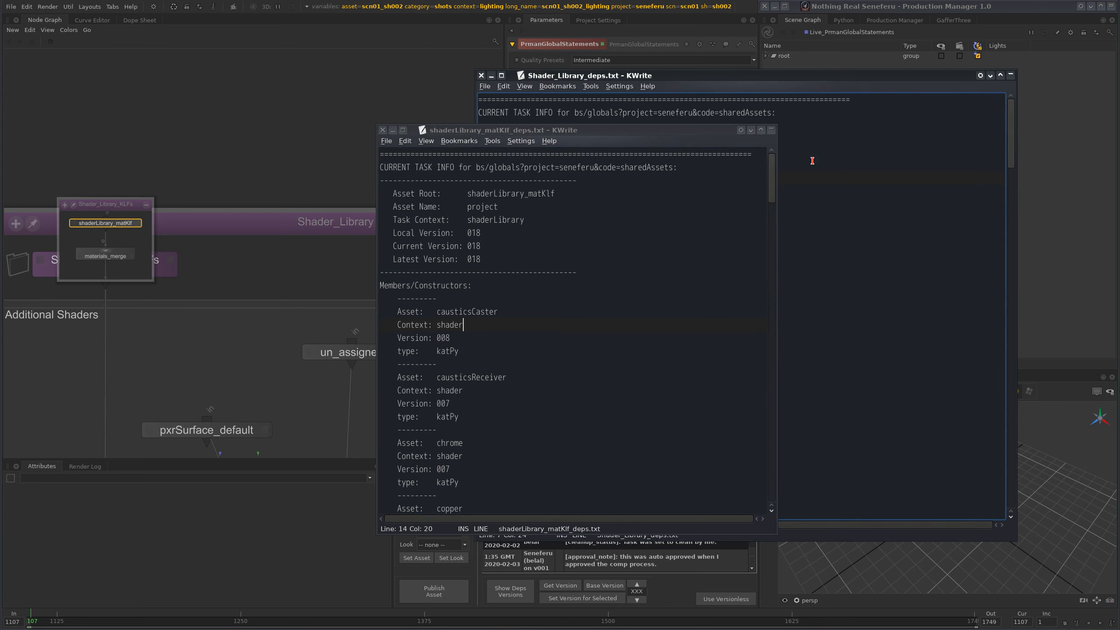
# Step: Highlight the Members/Constructors heading and the Asset Root through Local Version lines in shaderLibrary_matKlf_deps.txt
pyautogui.moveTo(772, 176)
pyautogui.mouseDown()
pyautogui.moveTo(772, 214)
pyautogui.moveTo(777, 174)
pyautogui.moveTo(776, 197)
pyautogui.mouseUp()
pyautogui.scroll(3, 563, 236)
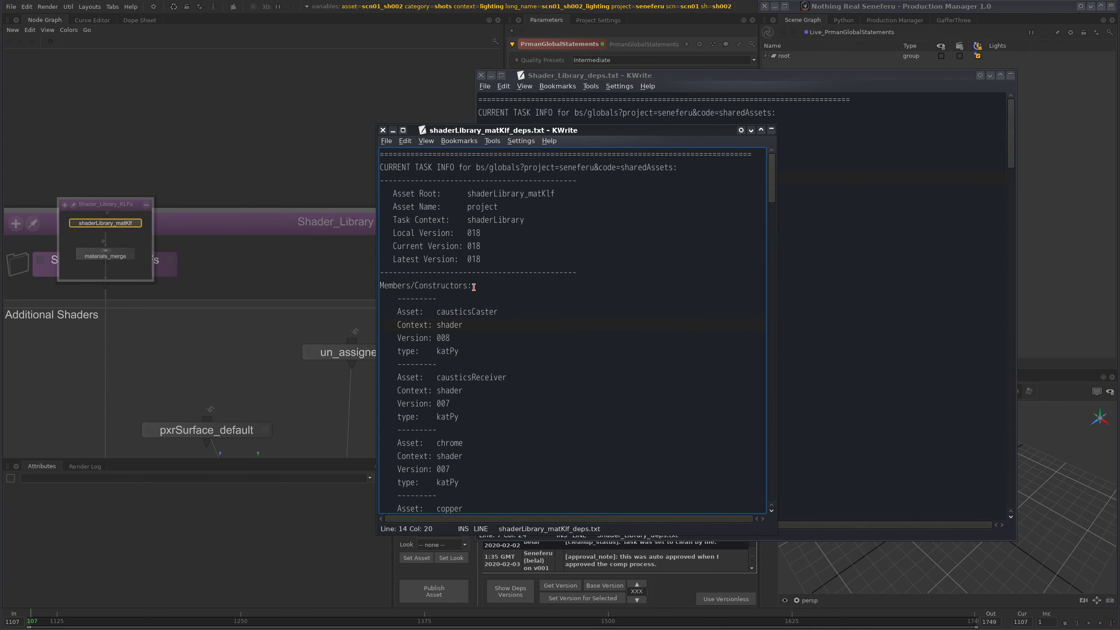
pyautogui.moveTo(474, 287); pyautogui.dragTo(379, 286)
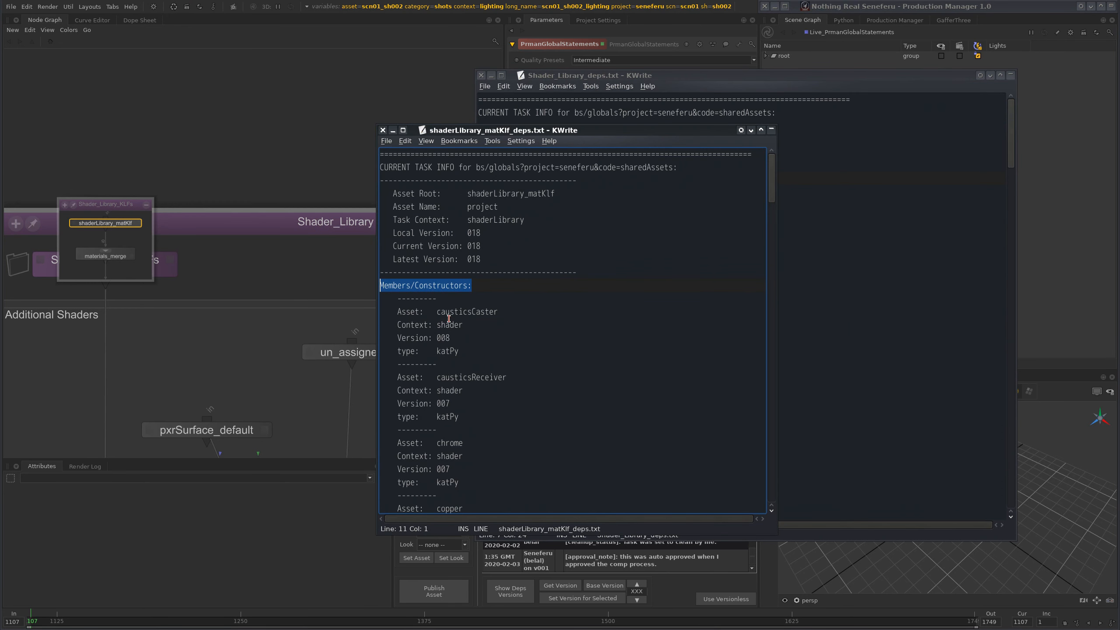
pyautogui.moveTo(513, 232); pyautogui.dragTo(381, 193)
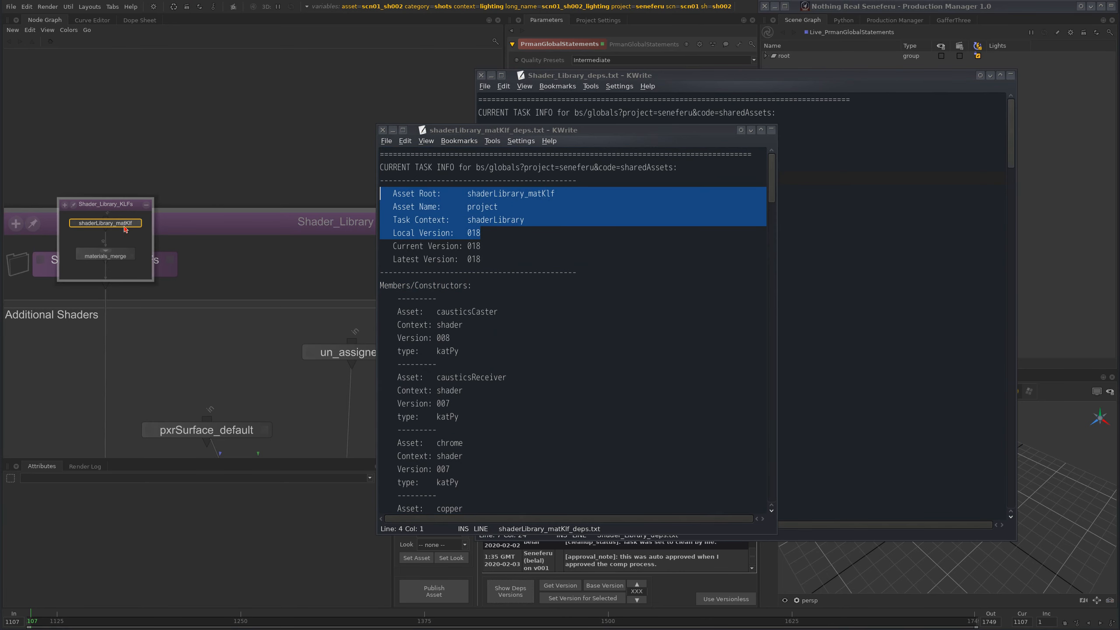
# Step: Open the shaderLibrary_matKlf node's parameters and browse shaderLibrary_matKlf_deps.txt to its last member entry
pyautogui.click(138, 223)
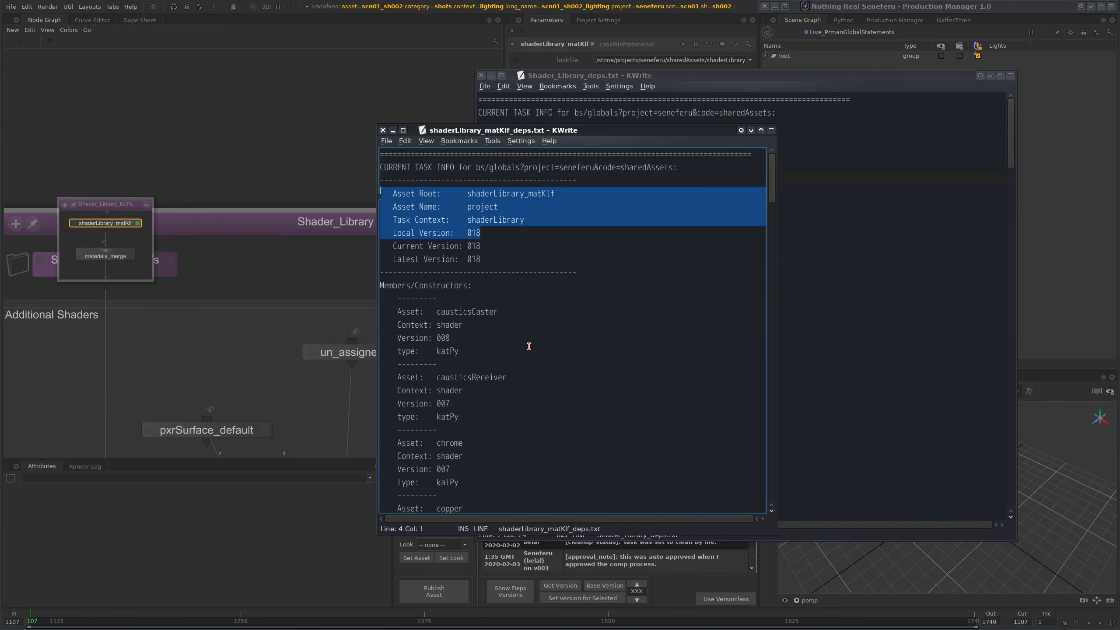
pyautogui.moveTo(465, 299); pyautogui.dragTo(486, 364)
pyautogui.moveTo(774, 192); pyautogui.dragTo(774, 500)
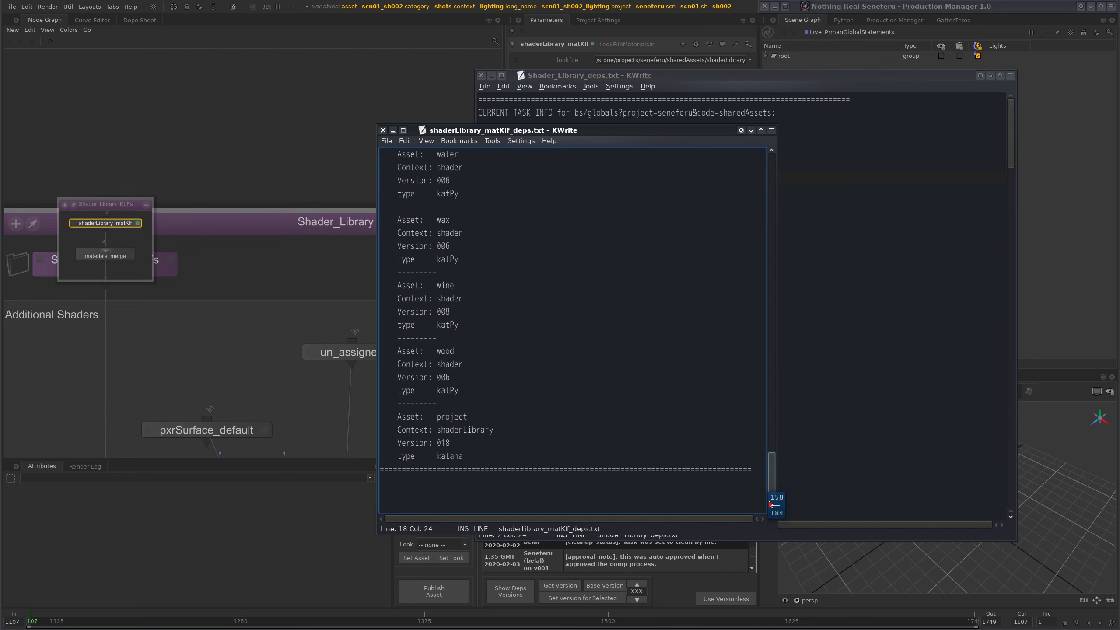
# Step: Close both Shader Library dependency text files and collapse the Shader_Library group in the node graph
pyautogui.click(382, 129)
pyautogui.click(481, 74)
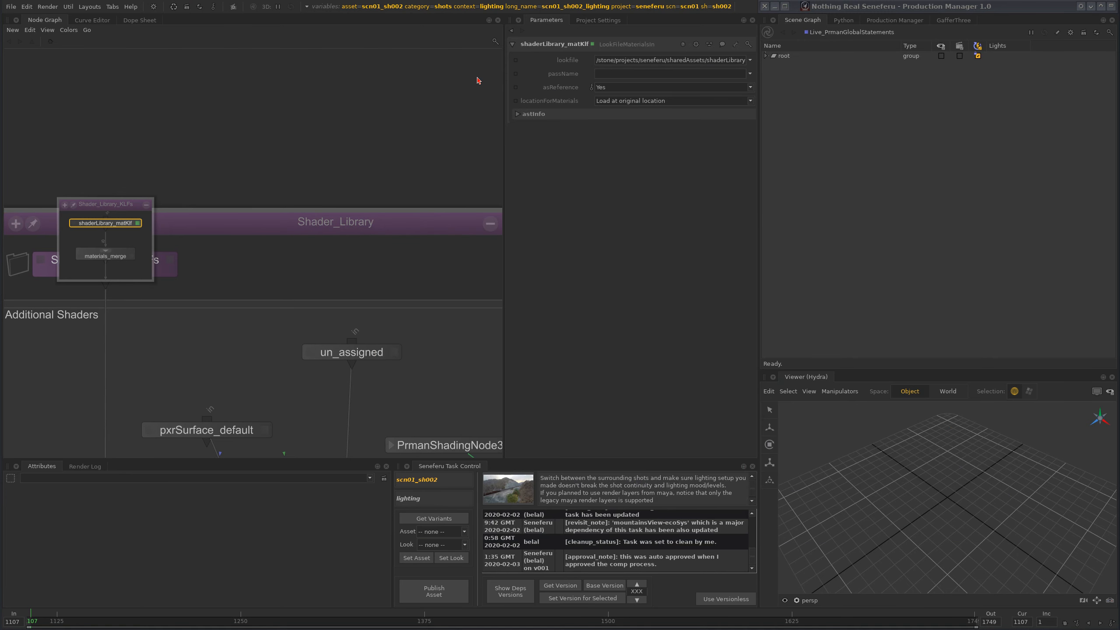
pyautogui.scroll(-12, 397, 309)
pyautogui.scroll(7, 388, 305)
pyautogui.moveTo(388, 324); pyautogui.dragTo(337, 288, button='middle')
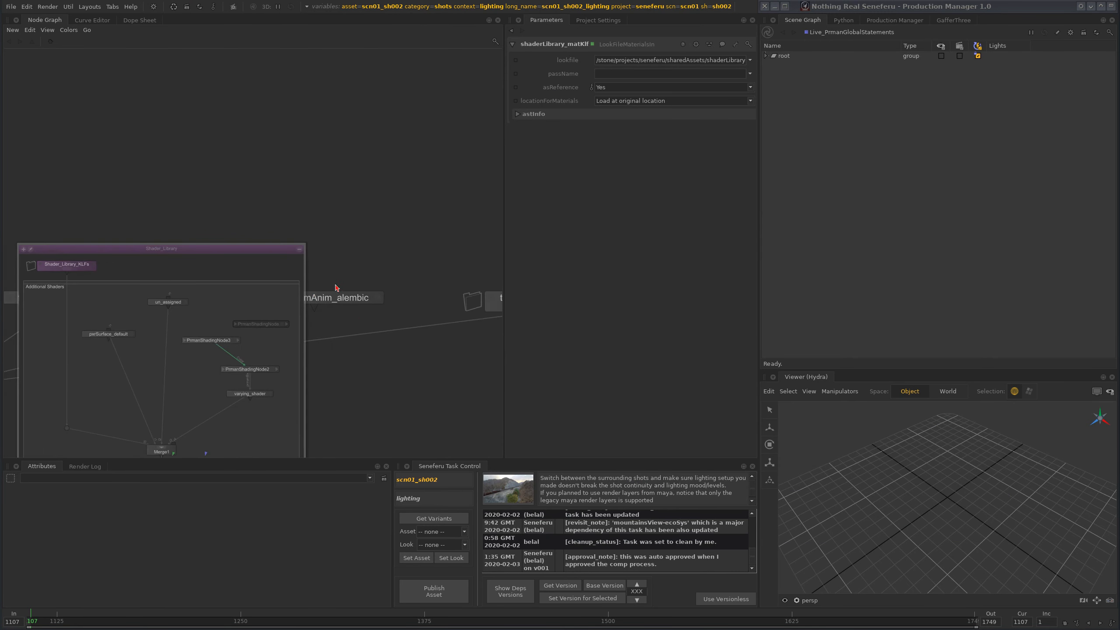
pyautogui.click(299, 250)
# Step: Show the dependency versions of the train_animation_alembic node and highlight its Asset Root through Latest Version lines
pyautogui.moveTo(330, 340); pyautogui.dragTo(304, 329, button='middle')
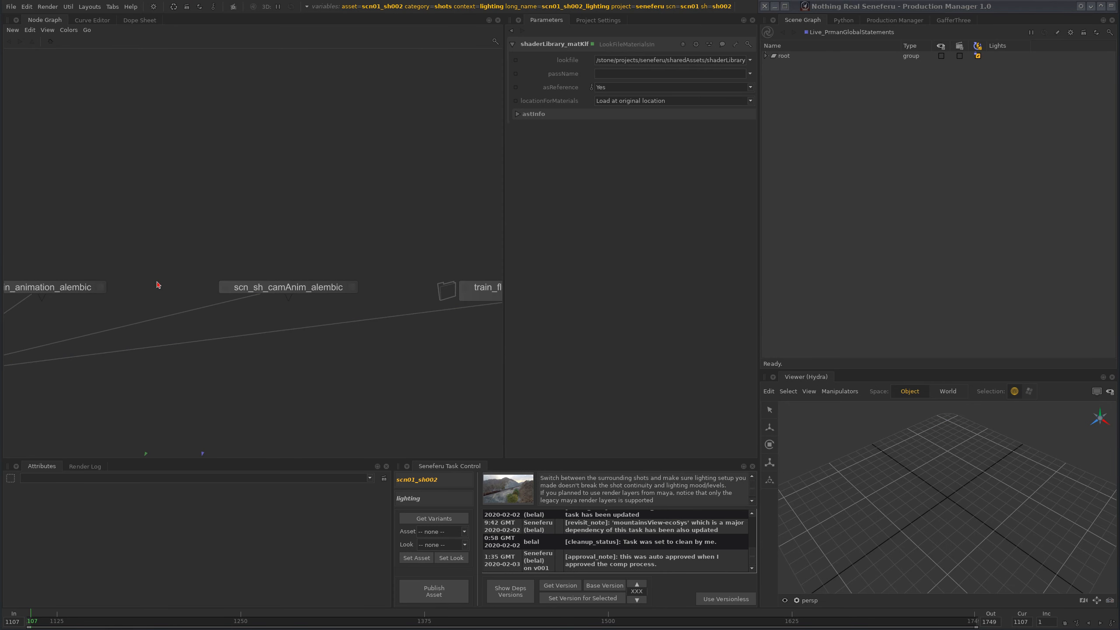
pyautogui.moveTo(158, 285); pyautogui.dragTo(383, 273, button='middle')
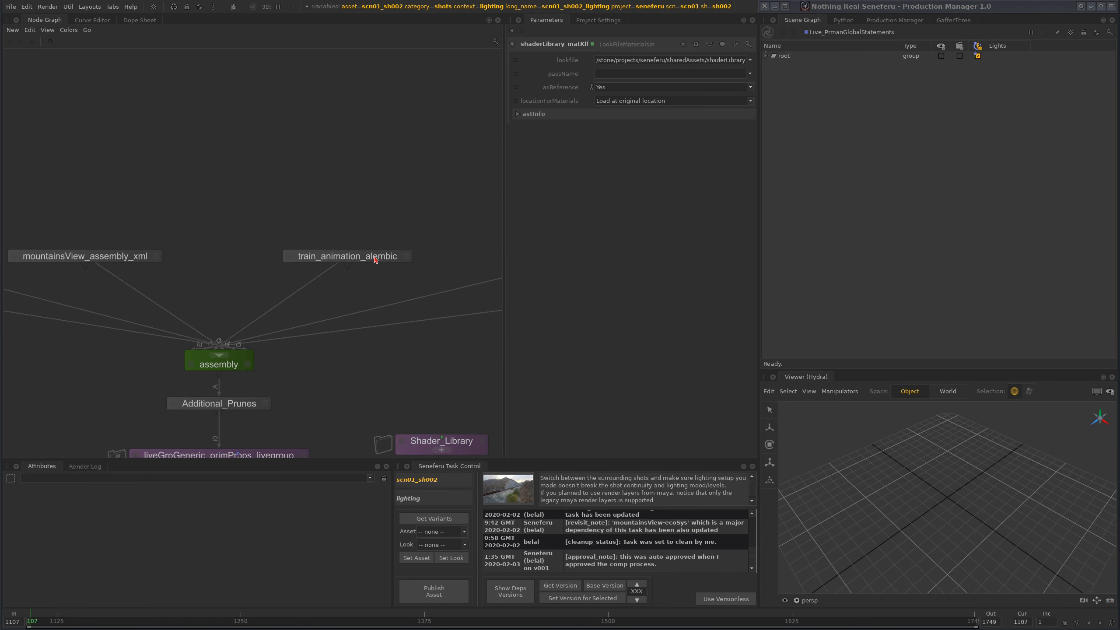
pyautogui.click(375, 259)
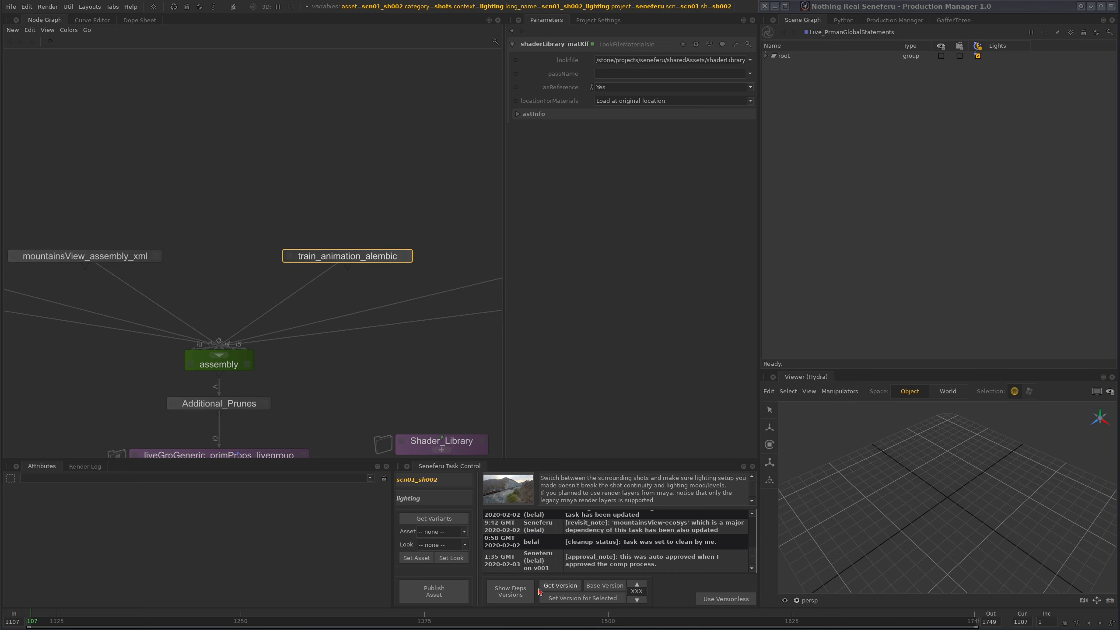
pyautogui.click(511, 591)
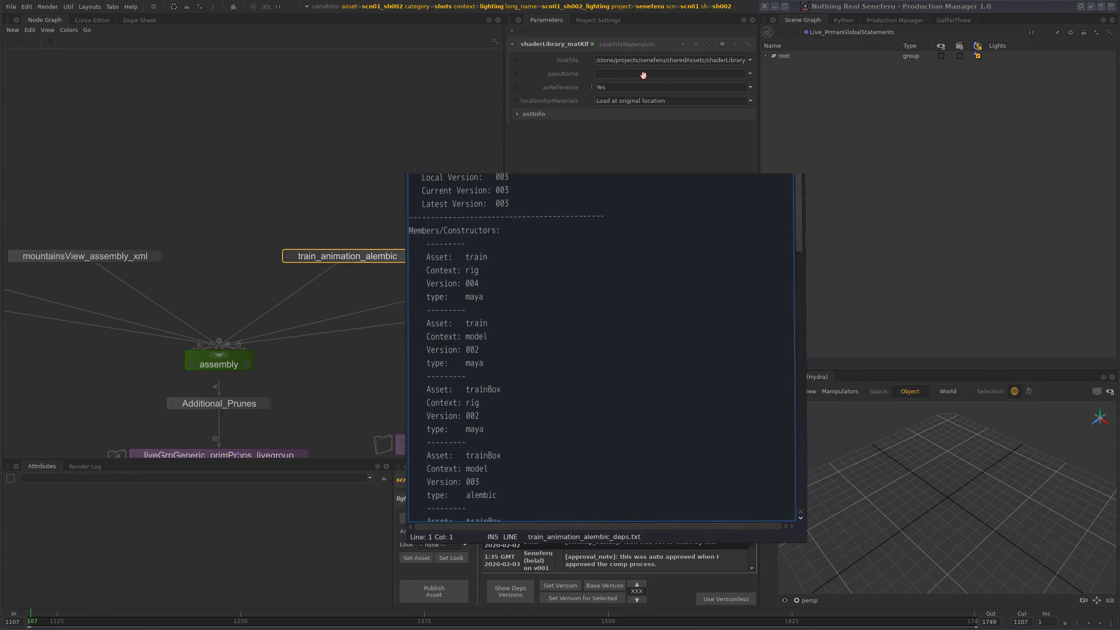
pyautogui.moveTo(505, 202); pyautogui.dragTo(405, 134)
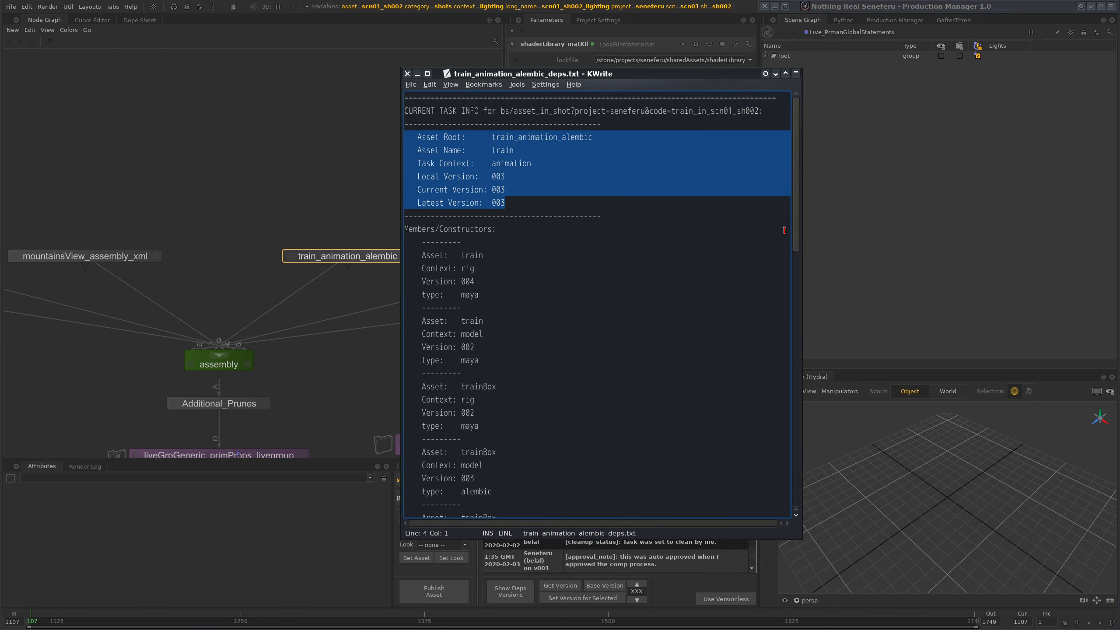
# Step: Highlight the train rig entry under Members/Constructors in train_animation_alembic_deps.txt
pyautogui.moveTo(480, 295); pyautogui.dragTo(404, 244)
pyautogui.click(465, 311)
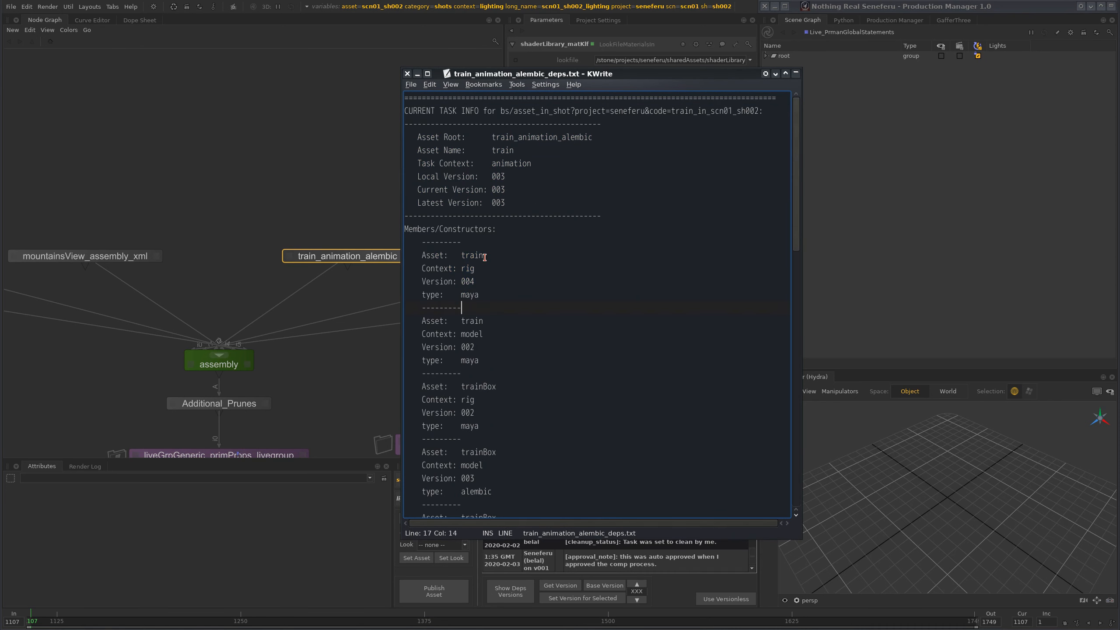
pyautogui.moveTo(462, 307); pyautogui.dragTo(404, 243)
pyautogui.click(462, 315)
pyautogui.moveTo(360, 258); pyautogui.dragTo(305, 241, button='middle')
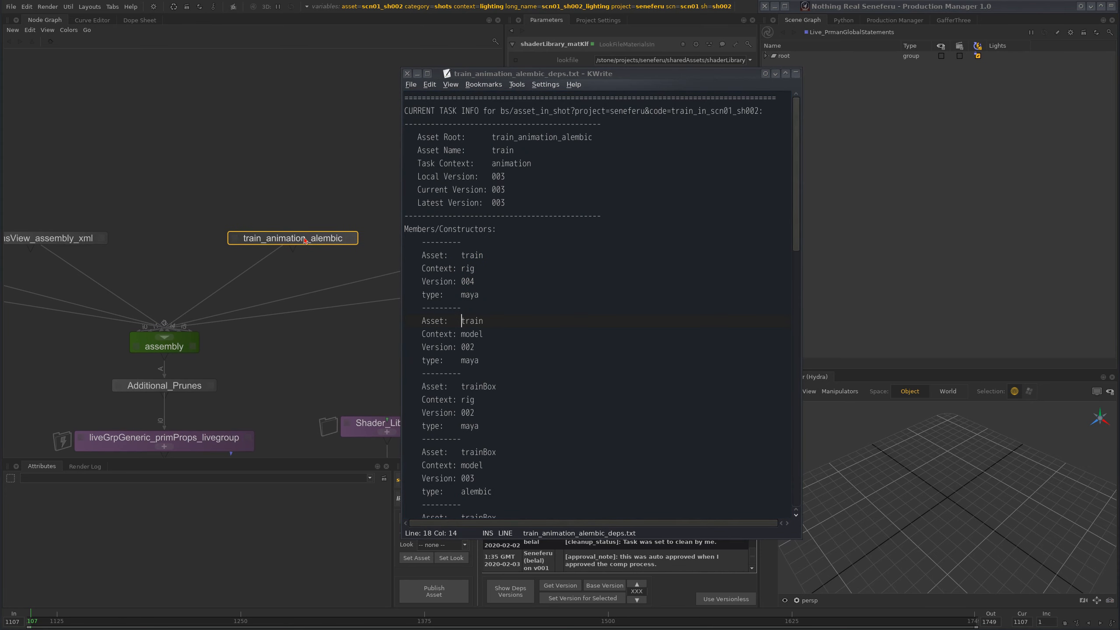
pyautogui.click(473, 282)
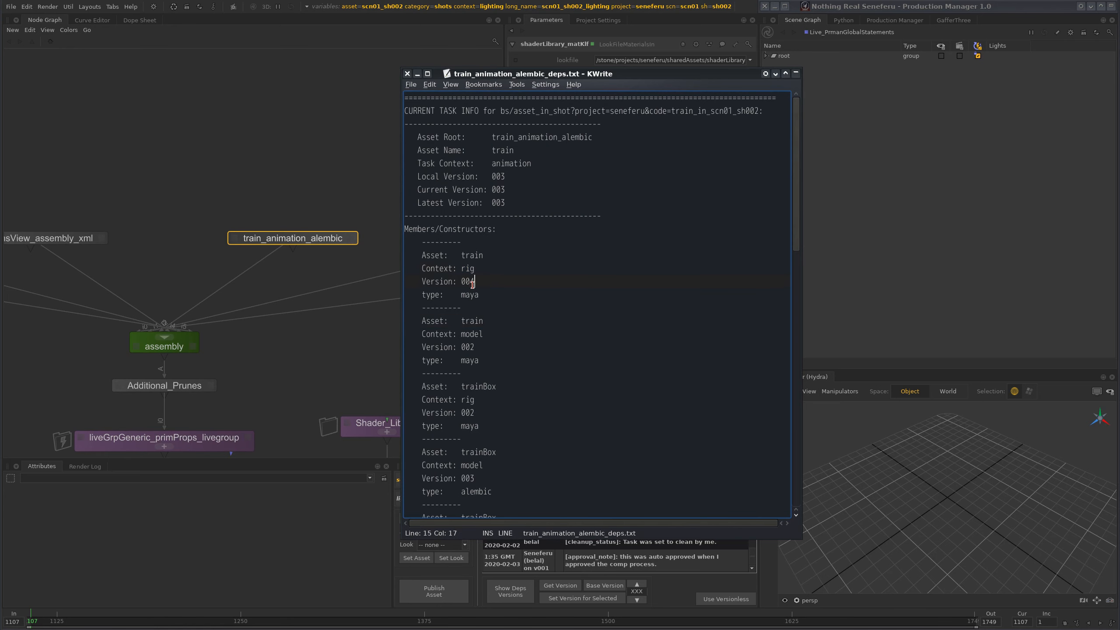
# Step: Highlight the first trainBox rig and trainBox model entries in train_animation_alembic_deps.txt
pyautogui.moveTo(459, 331); pyautogui.dragTo(549, 374)
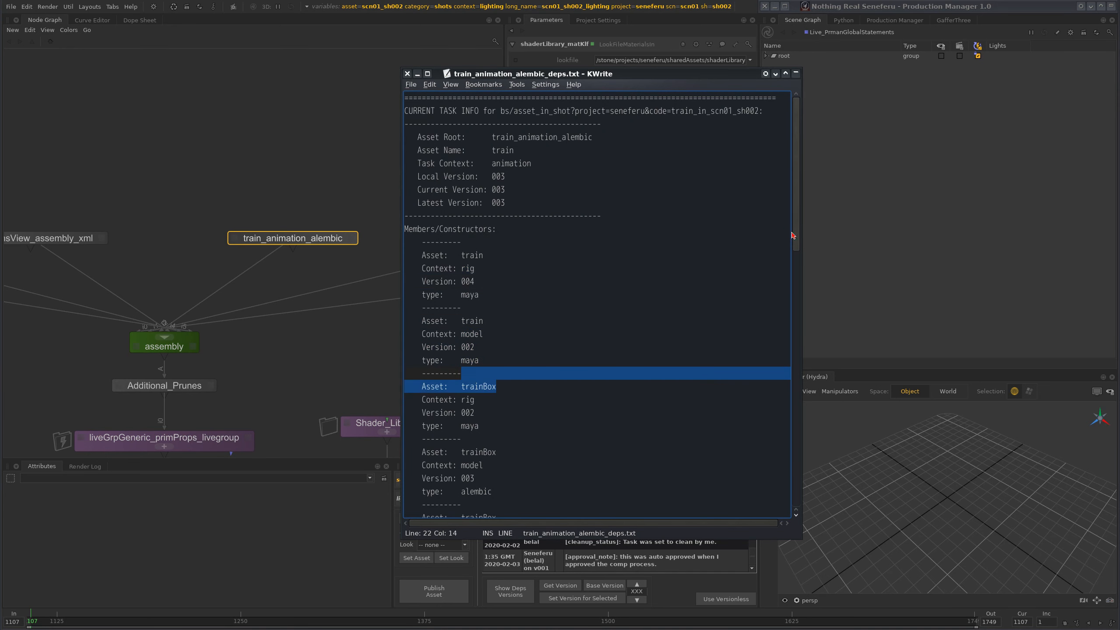
pyautogui.moveTo(794, 235); pyautogui.dragTo(771, 334)
pyautogui.scroll(2, 661, 284)
pyautogui.moveTo(488, 230); pyautogui.dragTo(413, 190)
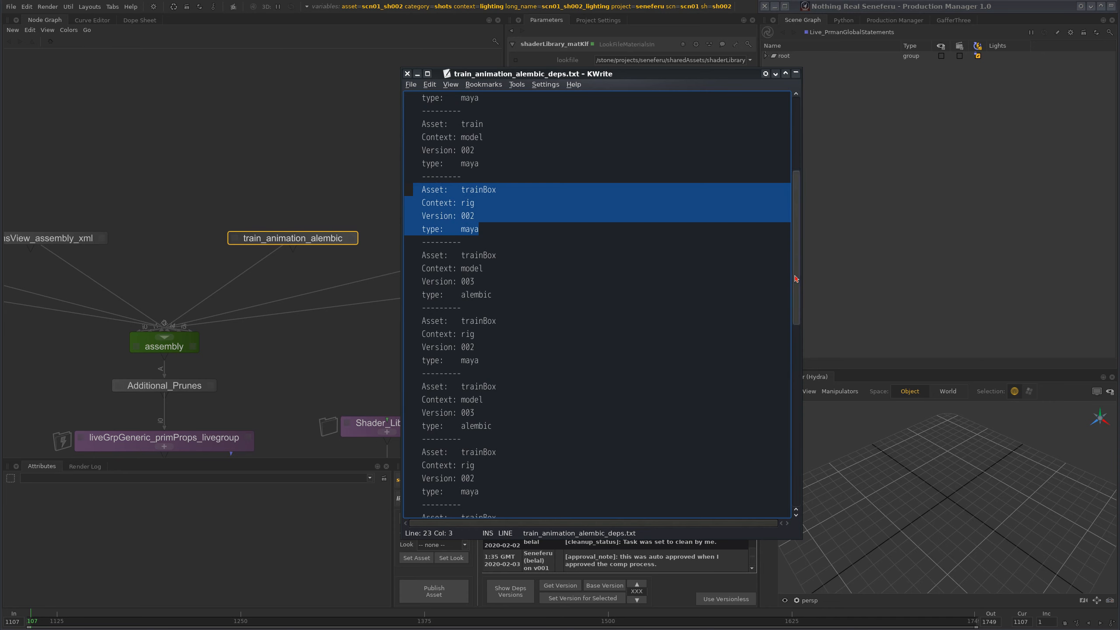
pyautogui.moveTo(793, 283); pyautogui.dragTo(792, 316)
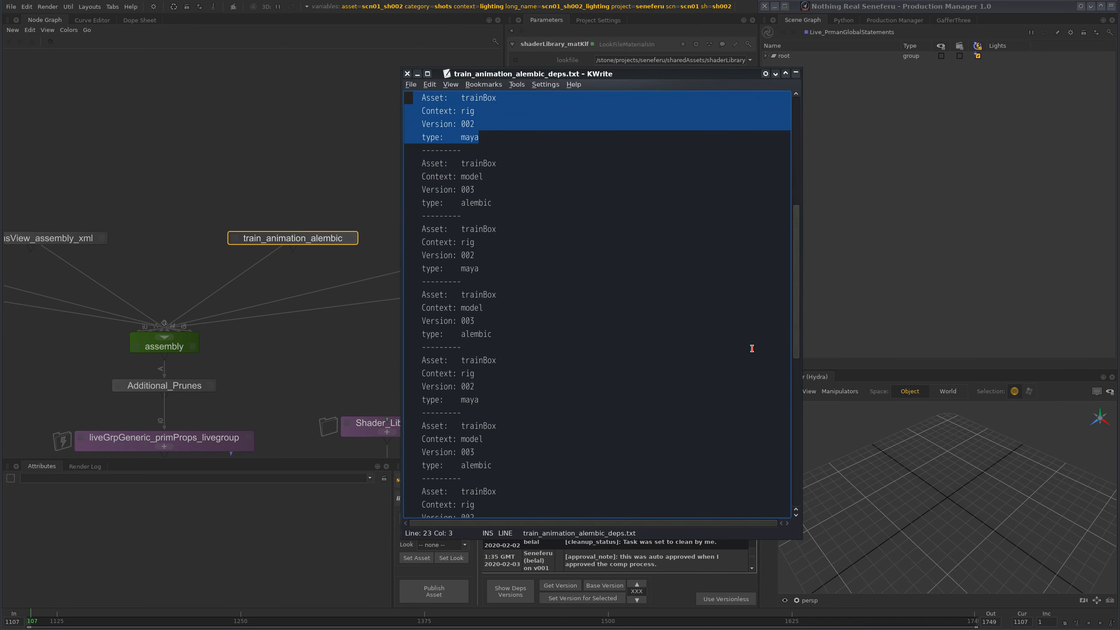
pyautogui.moveTo(501, 206); pyautogui.dragTo(408, 163)
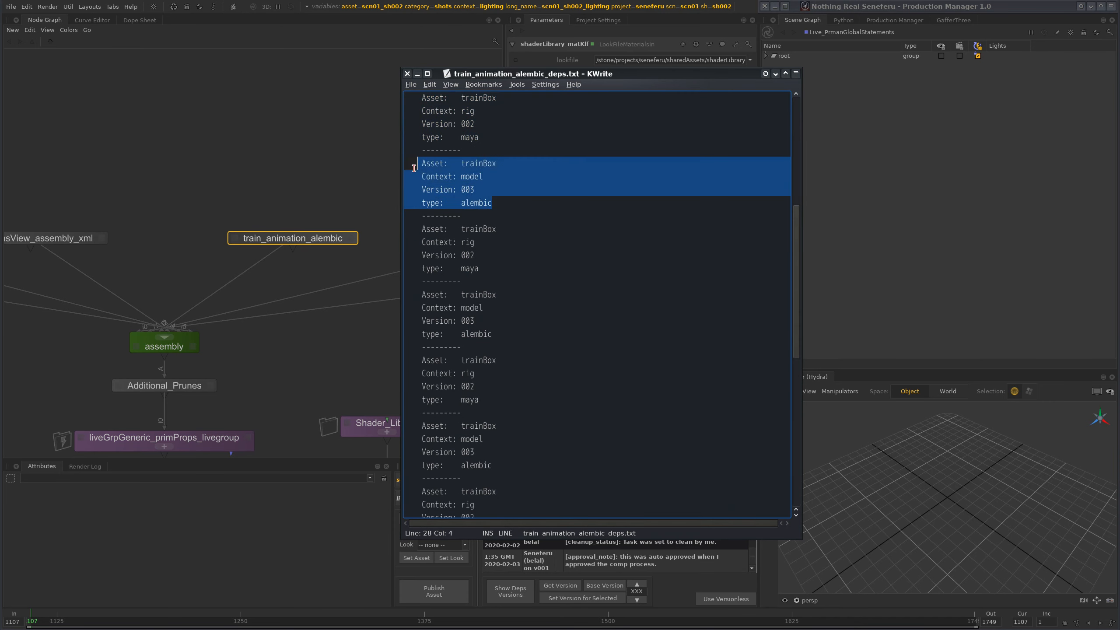
# Step: Highlight the Asset Root through Latest Version lines at the start of train_animation_alembic_deps.txt again and close the file
pyautogui.scroll(3, 519, 243)
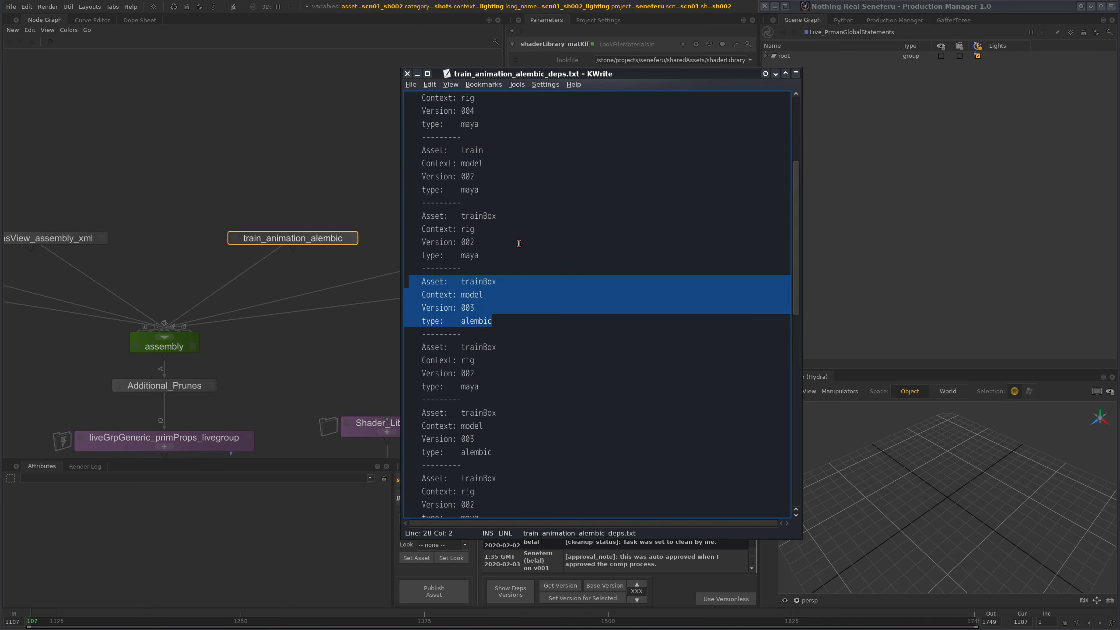
pyautogui.scroll(1, 524, 340)
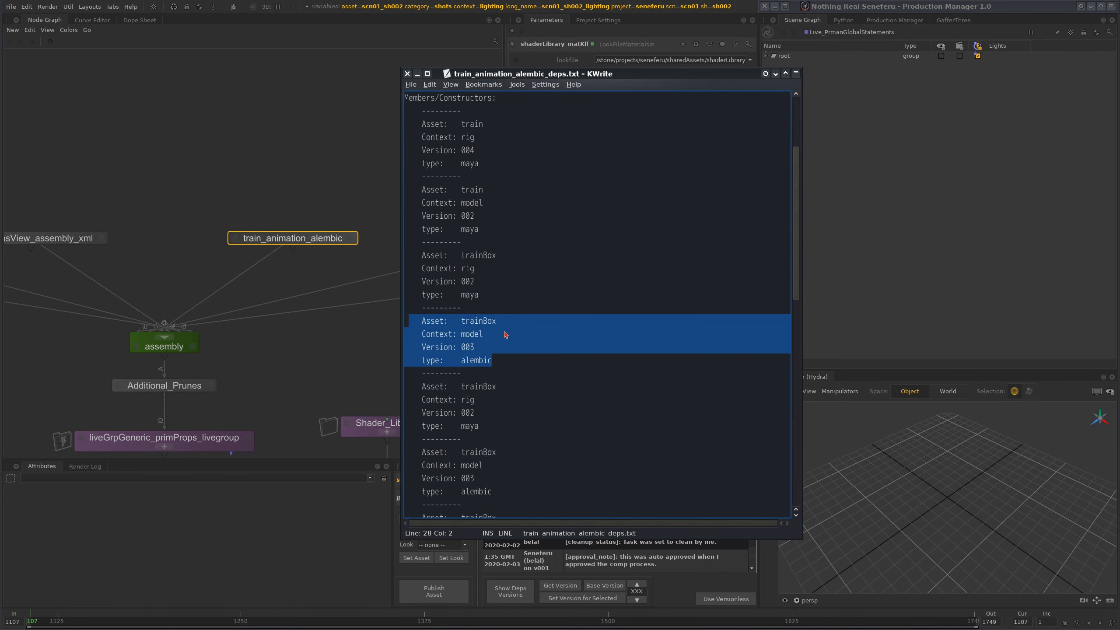
pyautogui.scroll(3, 483, 293)
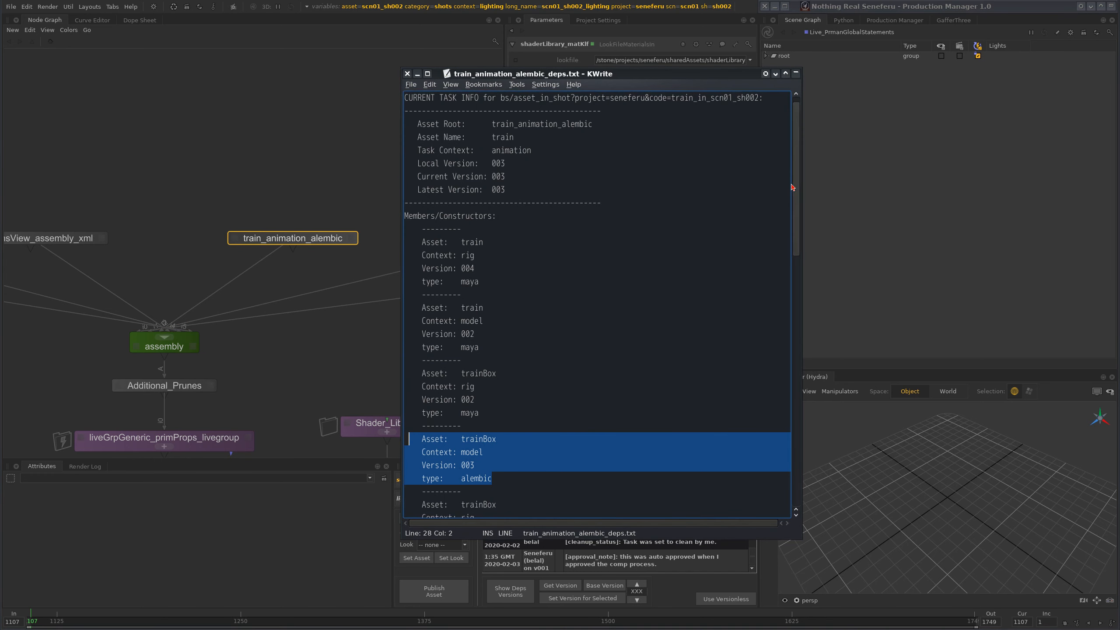
pyautogui.moveTo(792, 179)
pyautogui.keyDown('alt'); pyautogui.mouseDown()
pyautogui.moveTo(790, 217)
pyautogui.moveTo(783, 169)
pyautogui.moveTo(779, 460)
pyautogui.moveTo(783, 187)
pyautogui.mouseUp(); pyautogui.keyUp('alt')
pyautogui.tripleClick(429, 257)
pyautogui.click(701, 295)
pyautogui.click(398, 65)
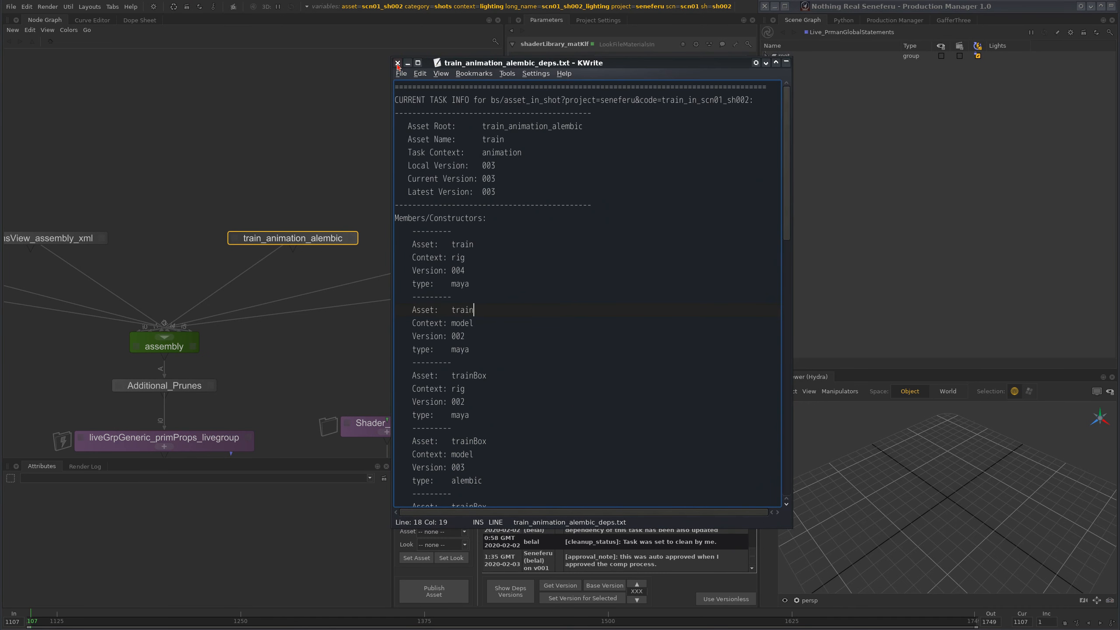
pyautogui.click(495, 192)
pyautogui.keyDown('shift'); pyautogui.click(407, 126); pyautogui.keyUp('shift')
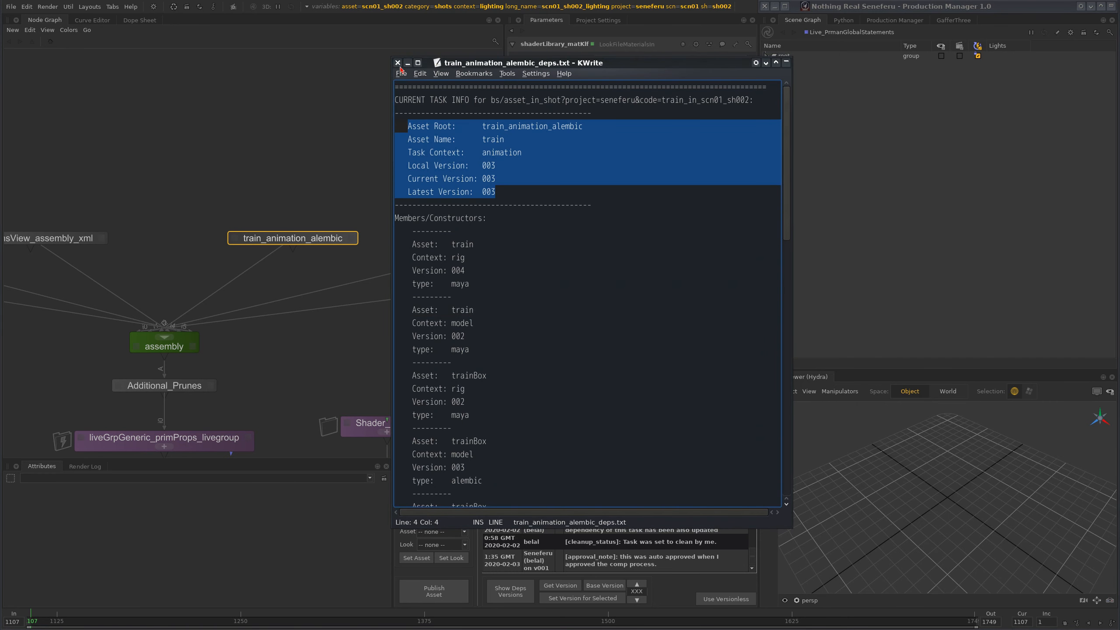
pyautogui.click(397, 62)
# Step: Get the version of the scn_sh_camAnim_alembic node feeding the assembly merge
pyautogui.scroll(-10, 365, 249)
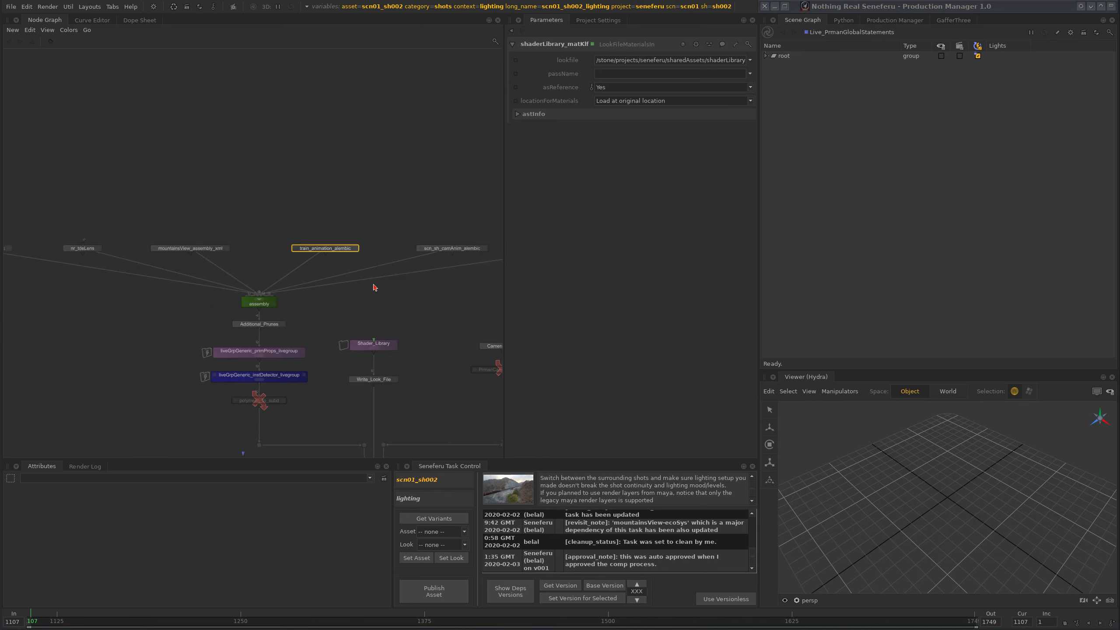
pyautogui.moveTo(313, 266); pyautogui.dragTo(317, 235, button='middle')
pyautogui.scroll(1, 274, 245)
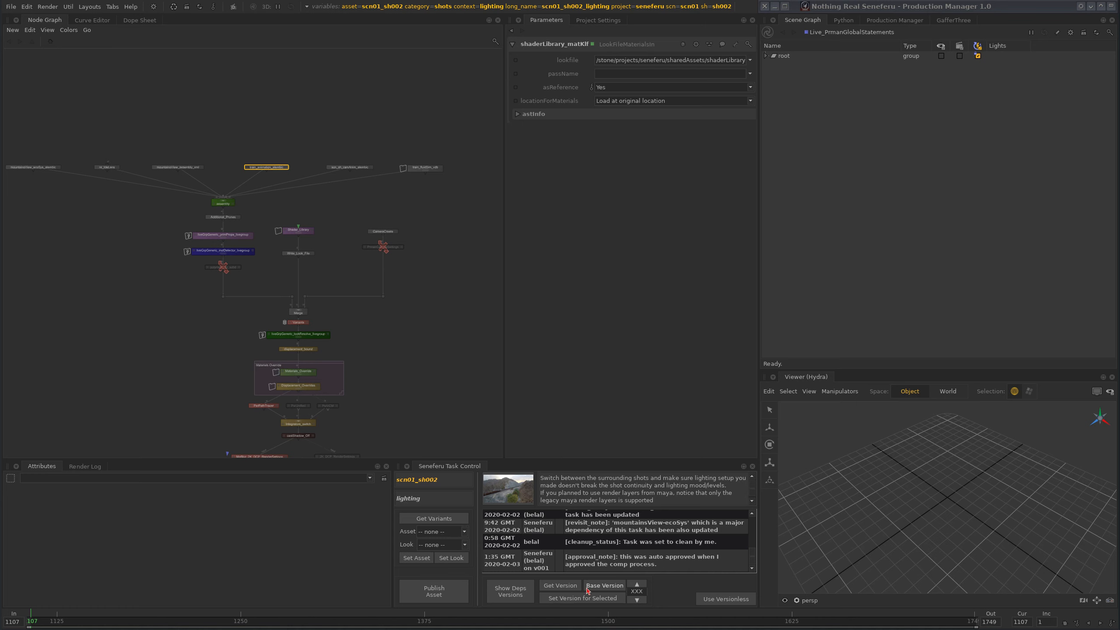
pyautogui.scroll(3, 333, 317)
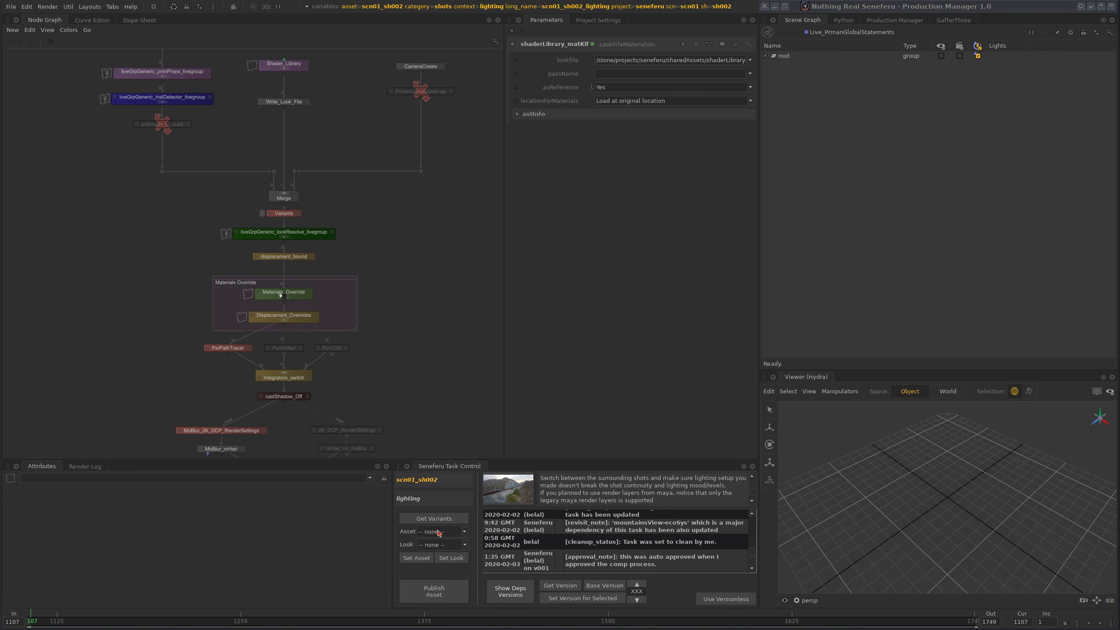
pyautogui.moveTo(346, 238); pyautogui.dragTo(332, 284, button='middle')
pyautogui.click(559, 586)
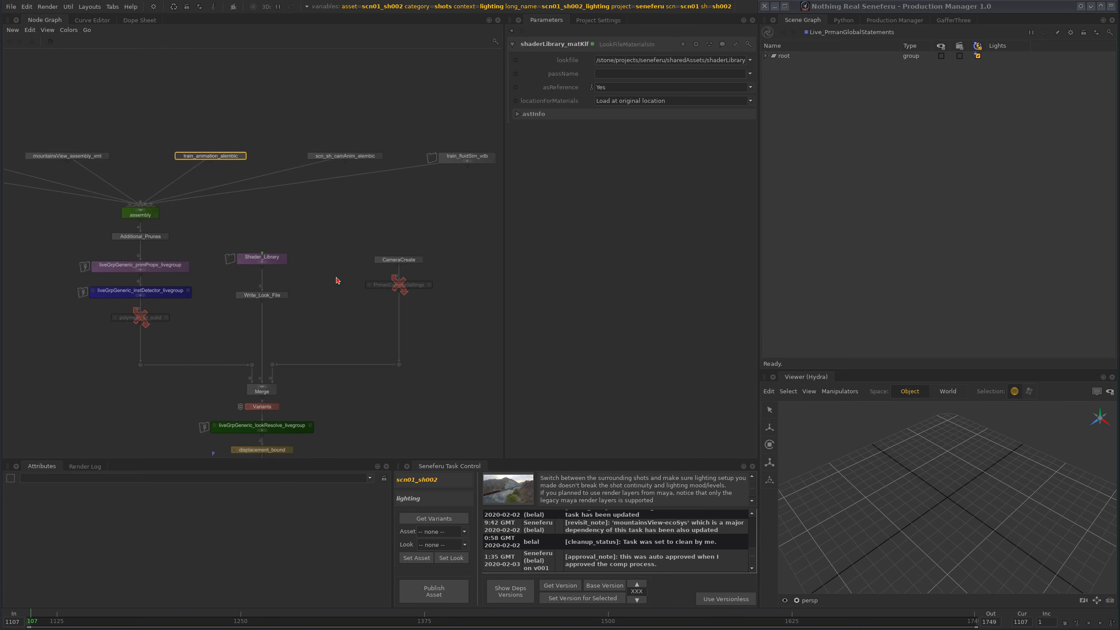
pyautogui.click(373, 223)
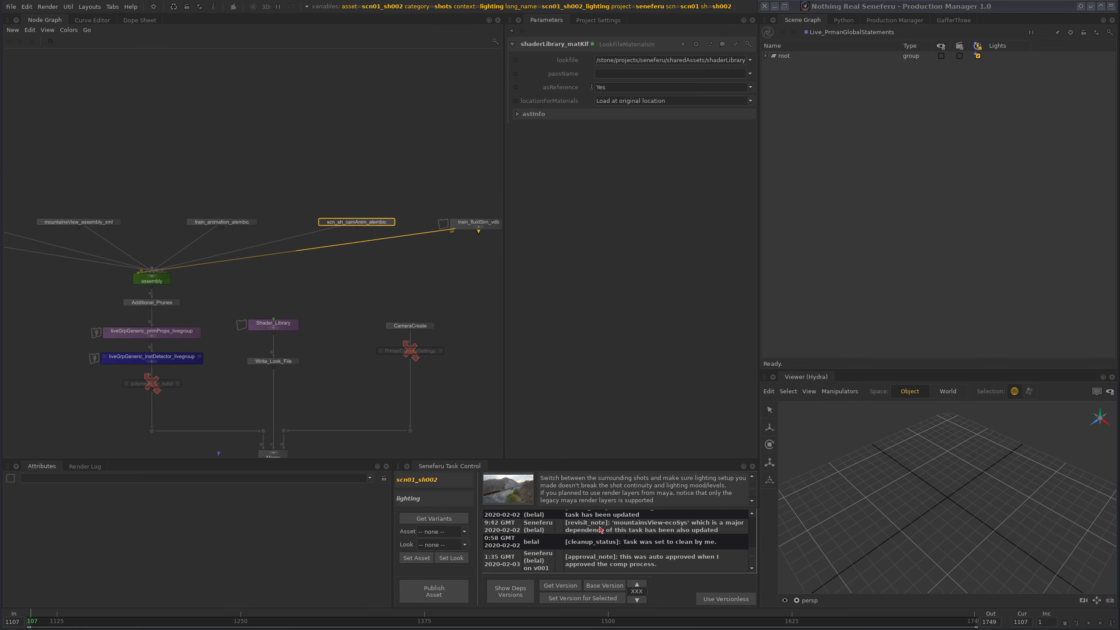
pyautogui.click(568, 586)
# Step: Set the train_animation_alembic node to version 002 and inspect the scene hierarchy under root
pyautogui.moveTo(480, 240); pyautogui.dragTo(372, 260, button='middle')
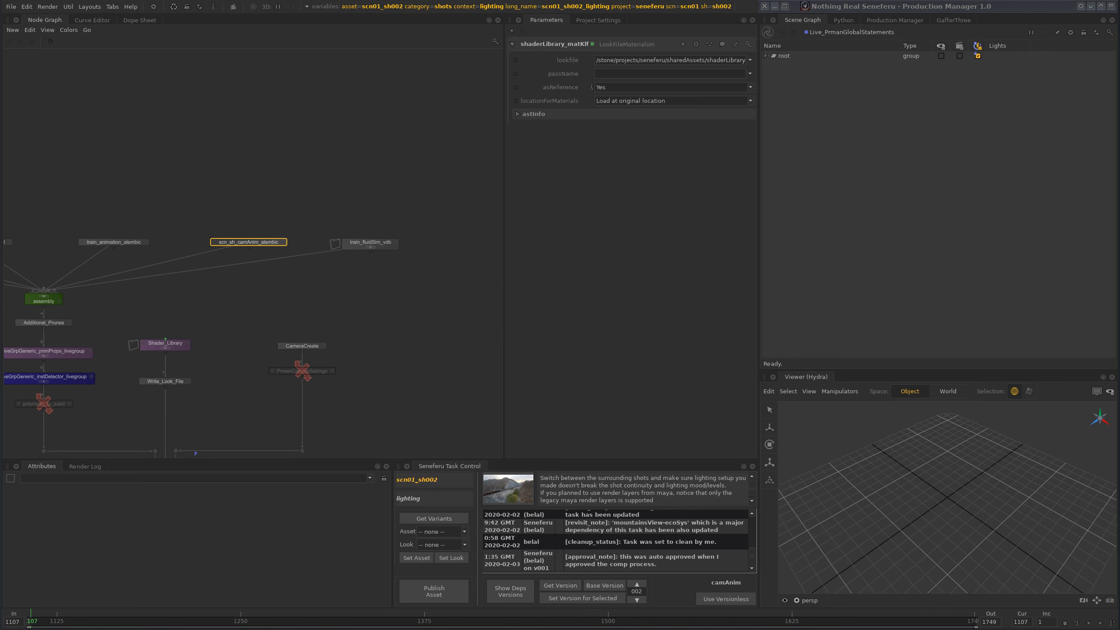
pyautogui.moveTo(123, 244); pyautogui.dragTo(195, 116, button='middle')
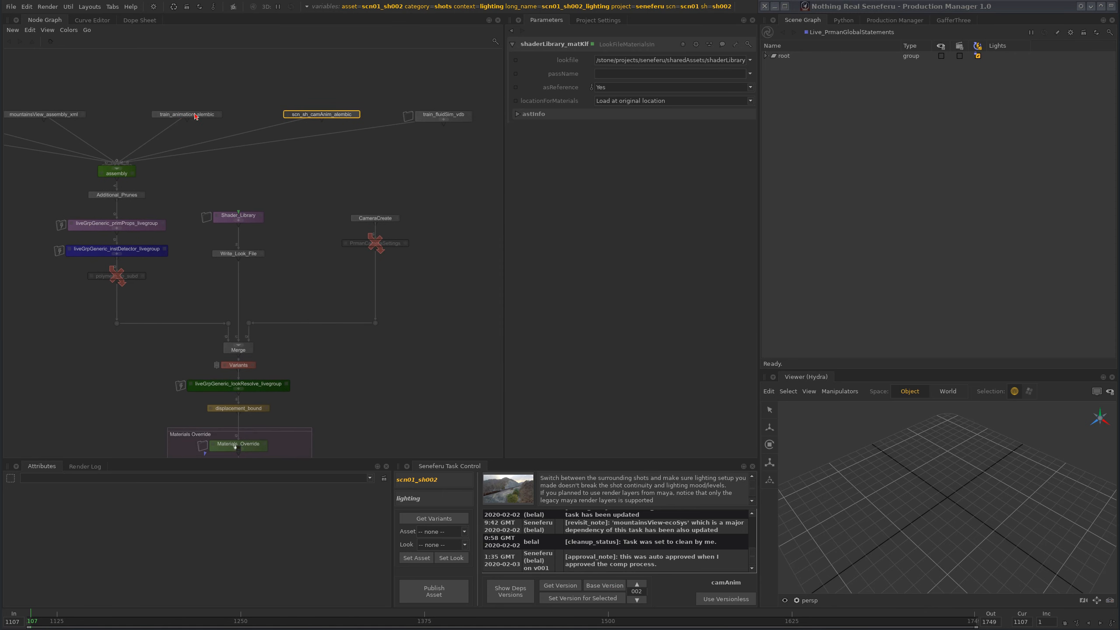
pyautogui.click(196, 115)
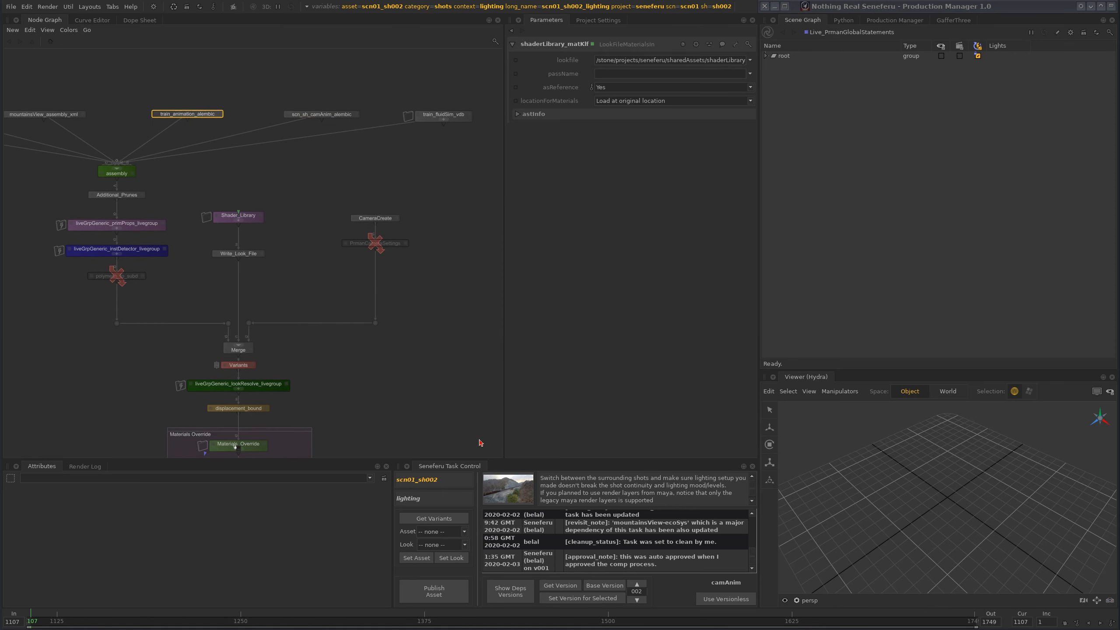
pyautogui.click(562, 589)
pyautogui.click(637, 600)
pyautogui.click(785, 56)
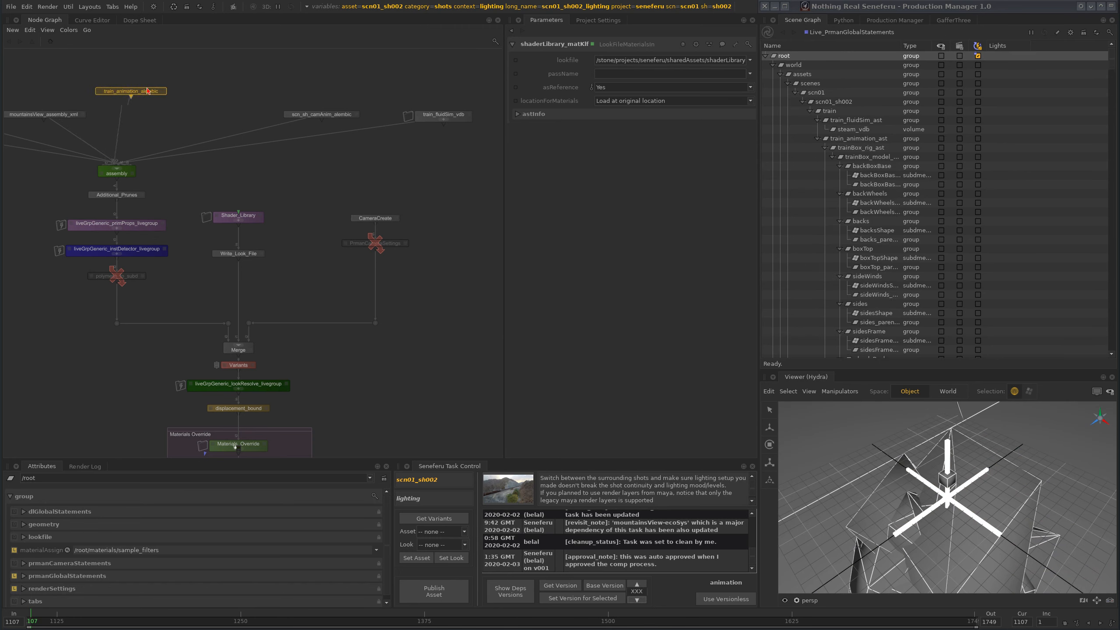
# Step: Get the current version and the base version of the train_animation_alembic node
pyautogui.click(169, 109)
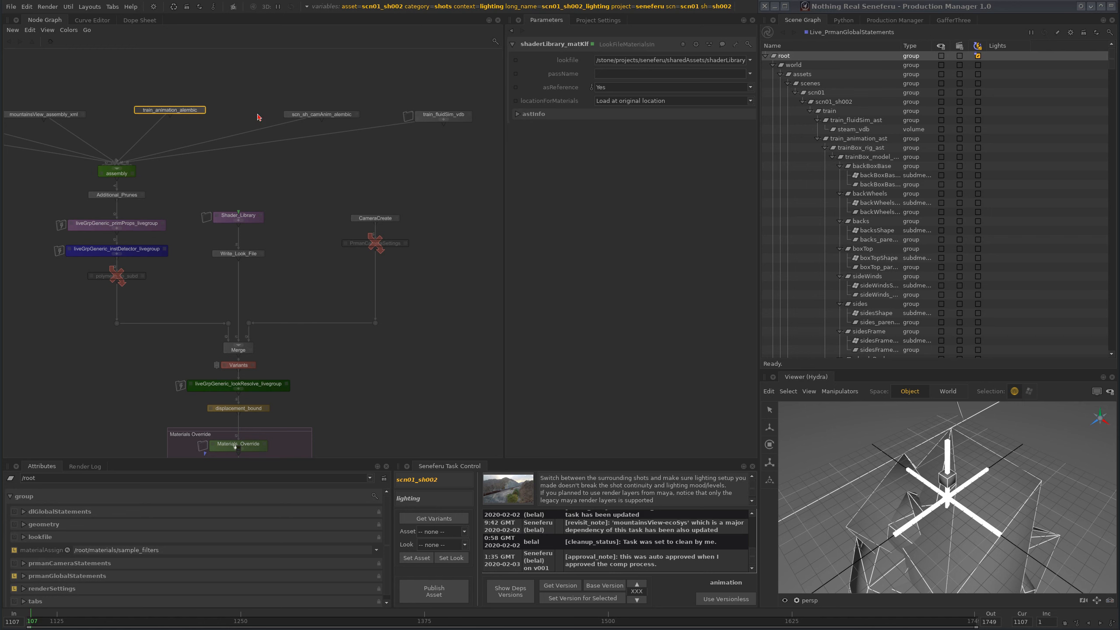
pyautogui.click(555, 585)
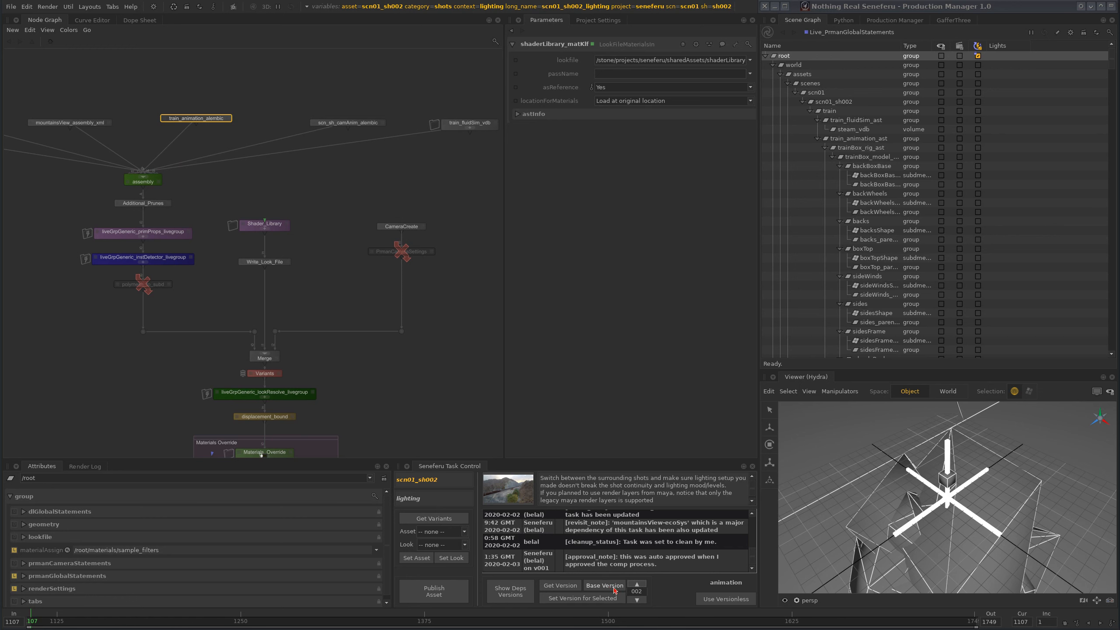
pyautogui.click(612, 587)
# Step: Check the scn01_sh002 lighting task's checkout version option in Production Manager, and return to Katana to select the scn_sh_camAnim_alembic node
pyautogui.click(1111, 6)
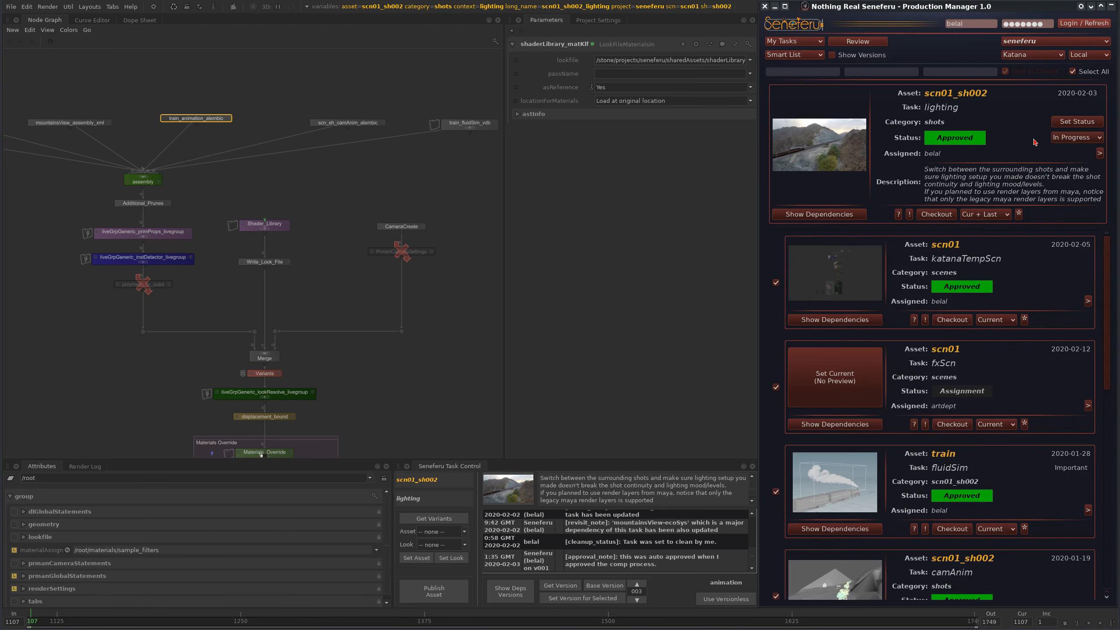
pyautogui.click(986, 216)
pyautogui.click(1113, 9)
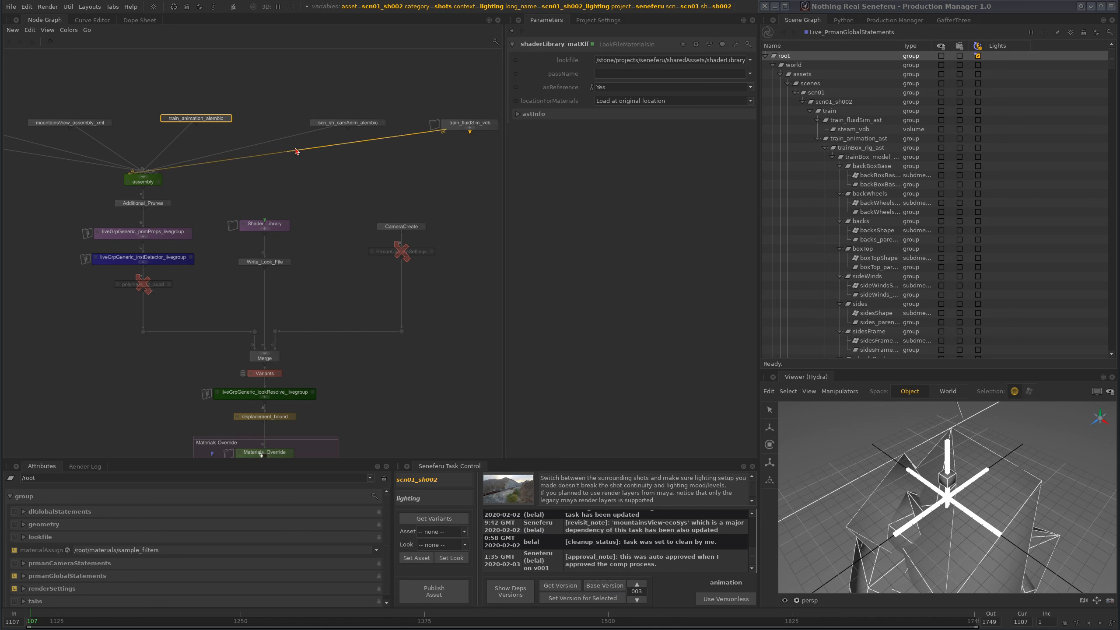
pyautogui.click(360, 124)
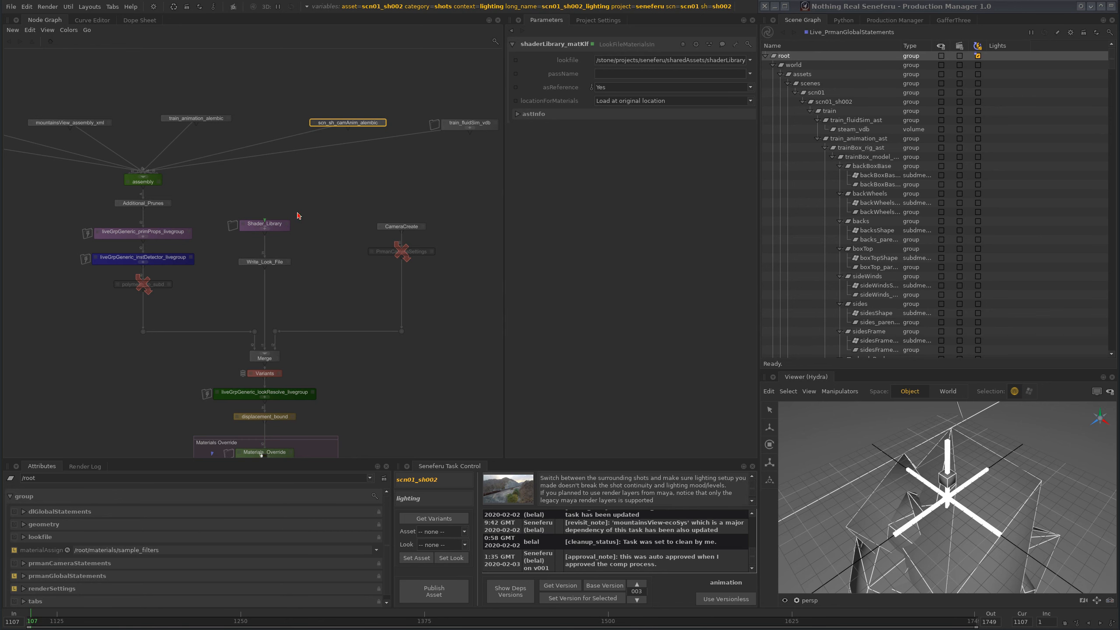
# Step: Select and slightly reposition the train_animation_alembic node, and widen the scene graph's Name column to fit the location names
pyautogui.scroll(5, 298, 216)
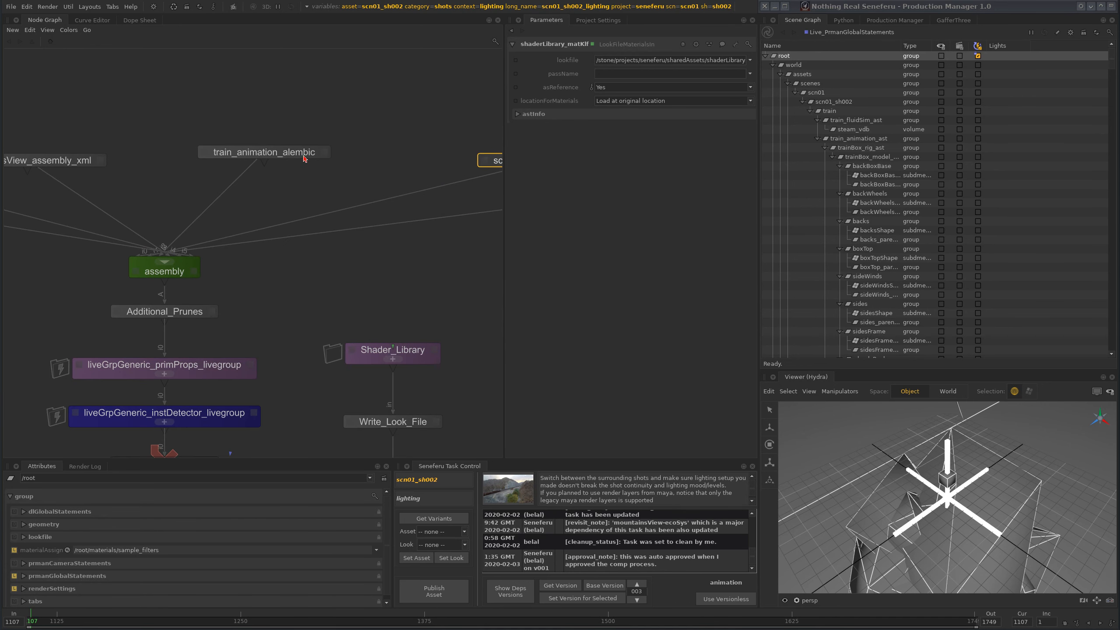
pyautogui.moveTo(306, 154); pyautogui.dragTo(317, 155)
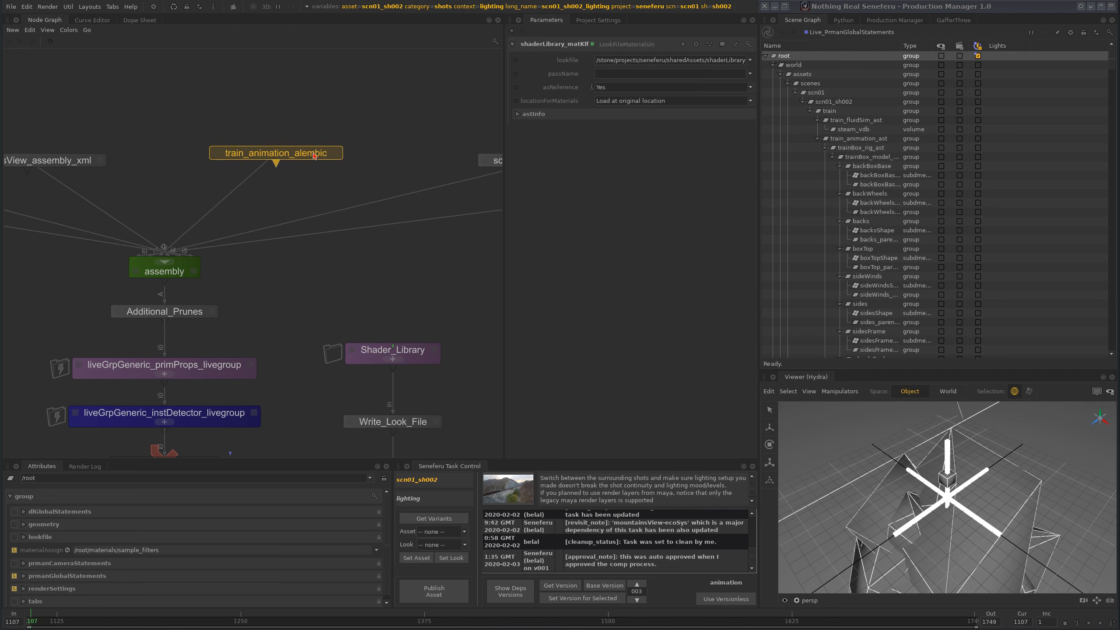
pyautogui.moveTo(313, 155); pyautogui.dragTo(312, 155)
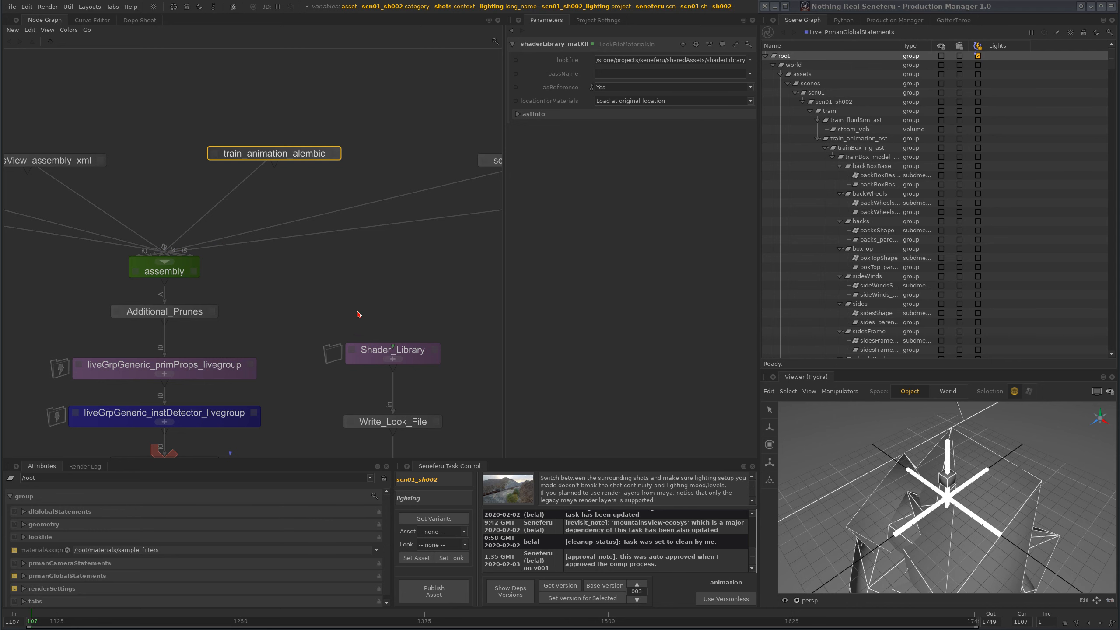
pyautogui.scroll(-5, 358, 314)
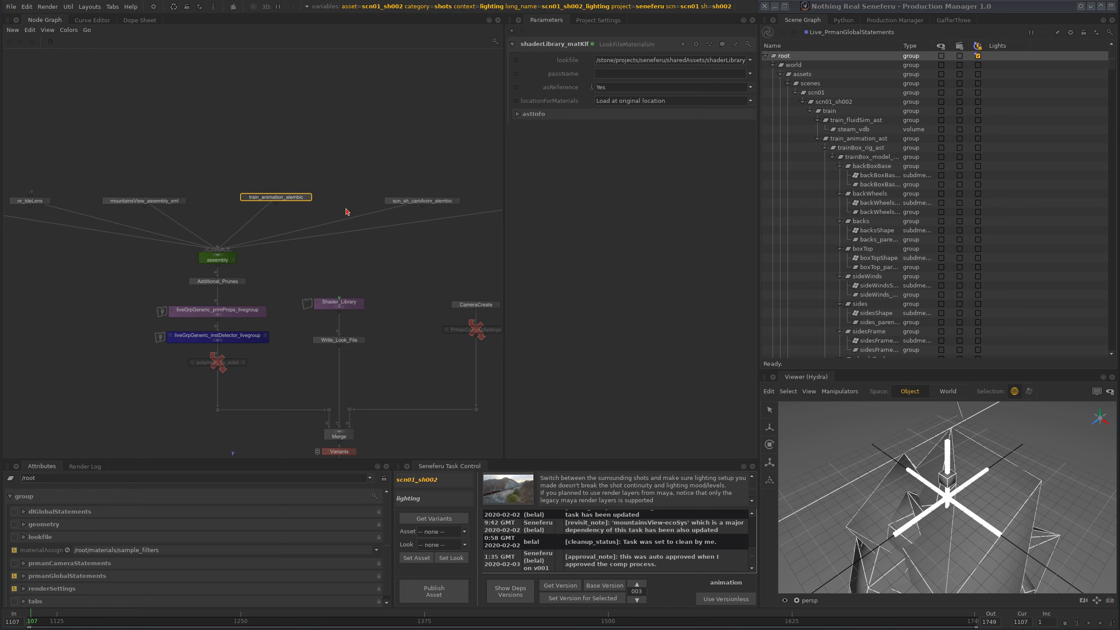
pyautogui.scroll(3, 346, 212)
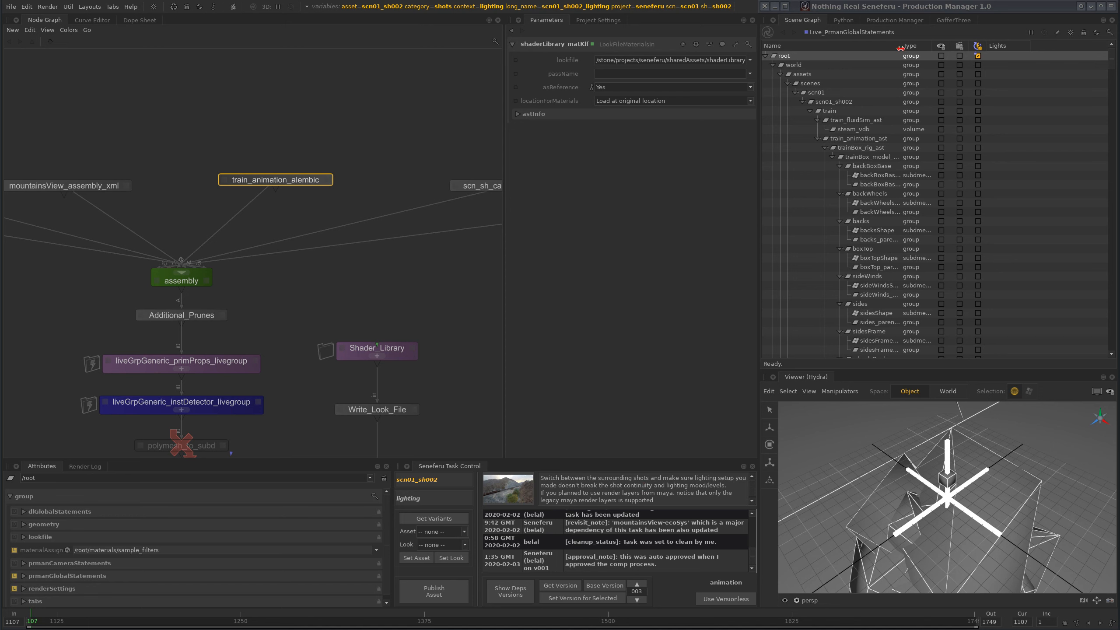
pyautogui.moveTo(901, 48); pyautogui.dragTo(920, 47)
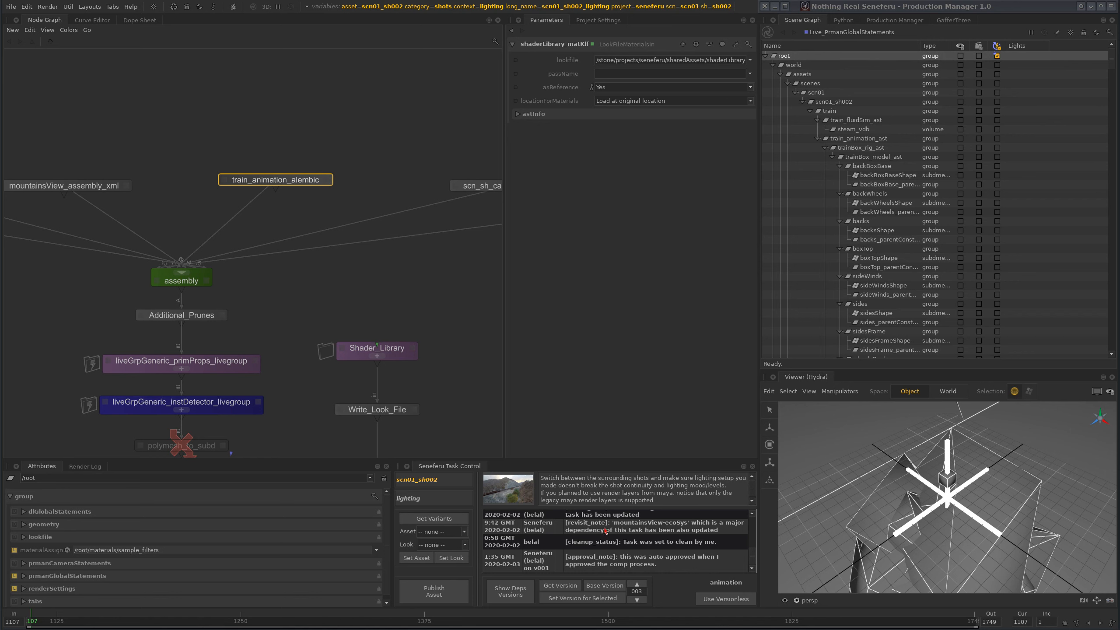
# Step: Read the lighting task's revisit notes about the mountainsView-ecoSys and africanTree_texture updates
pyautogui.click(636, 529)
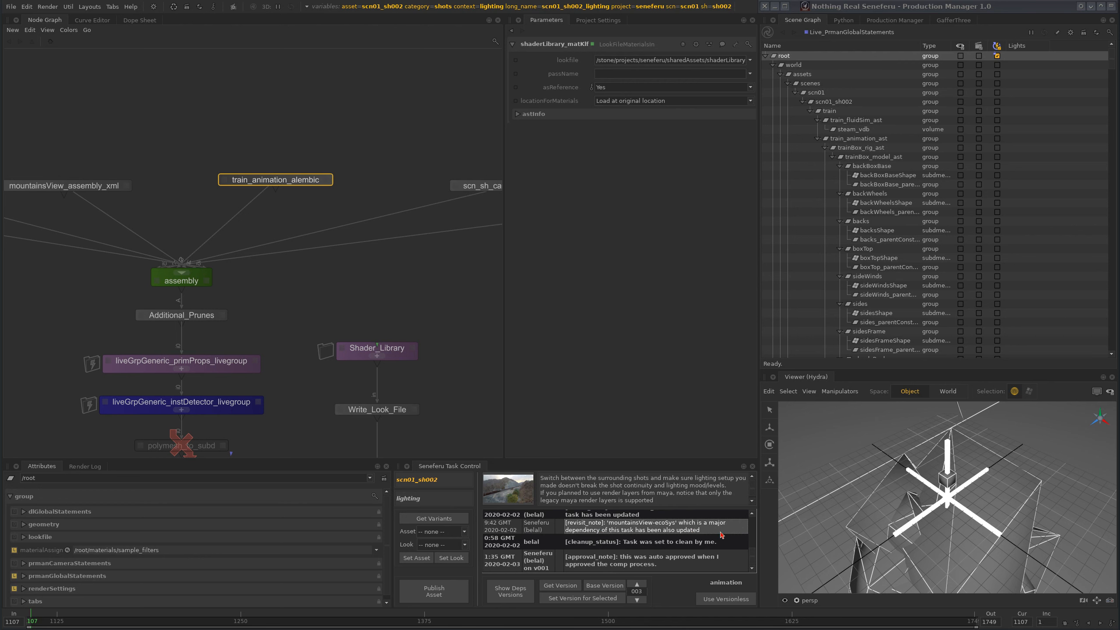
pyautogui.click(750, 514)
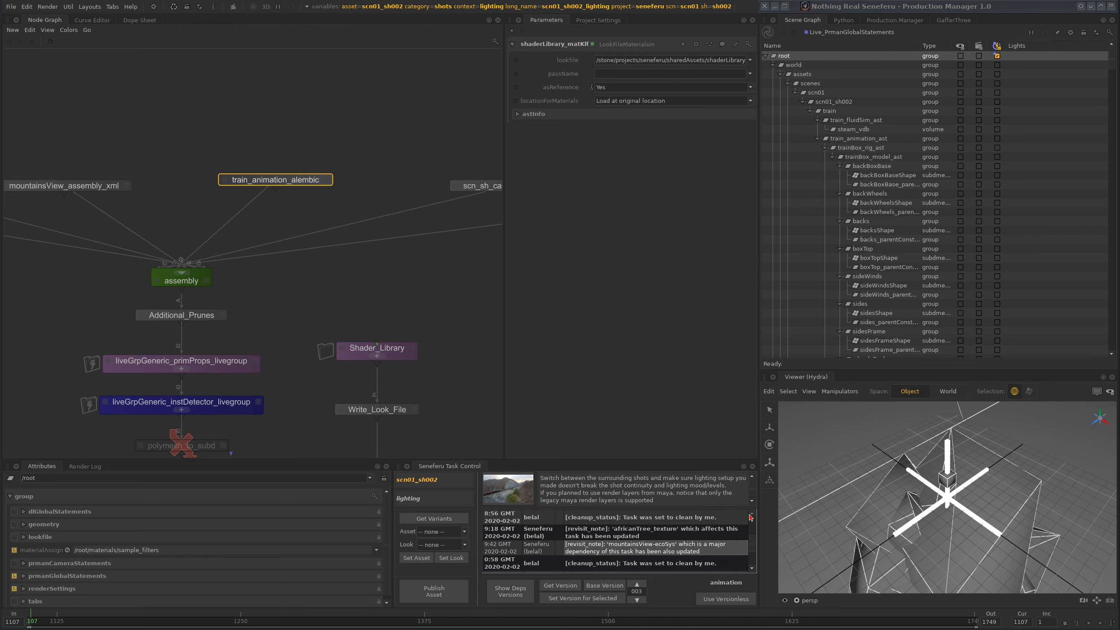
pyautogui.click(641, 535)
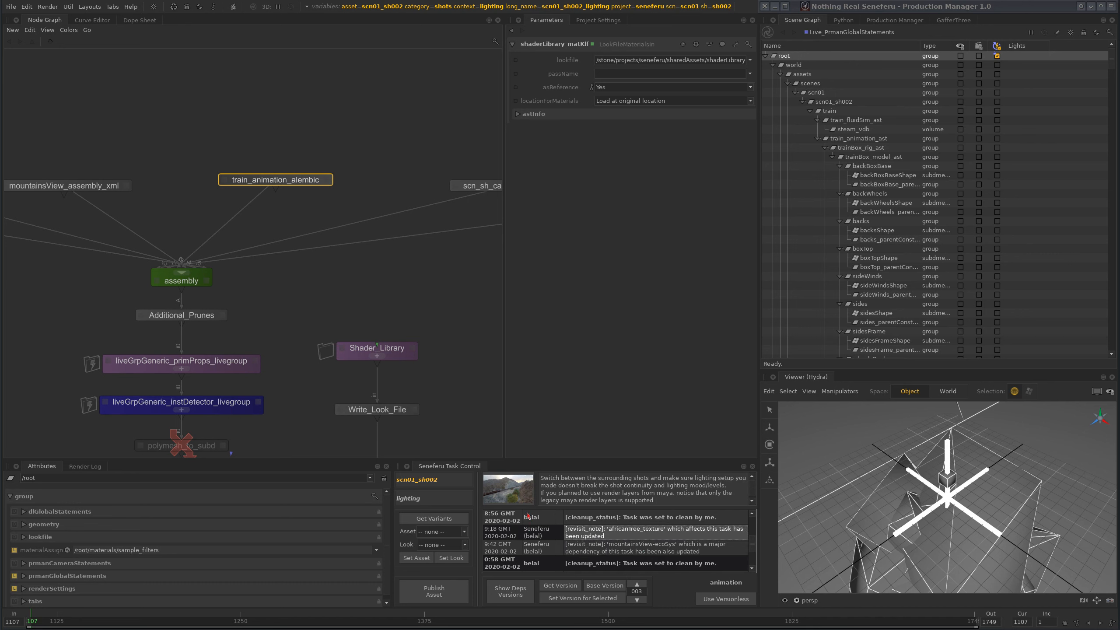
pyautogui.click(549, 533)
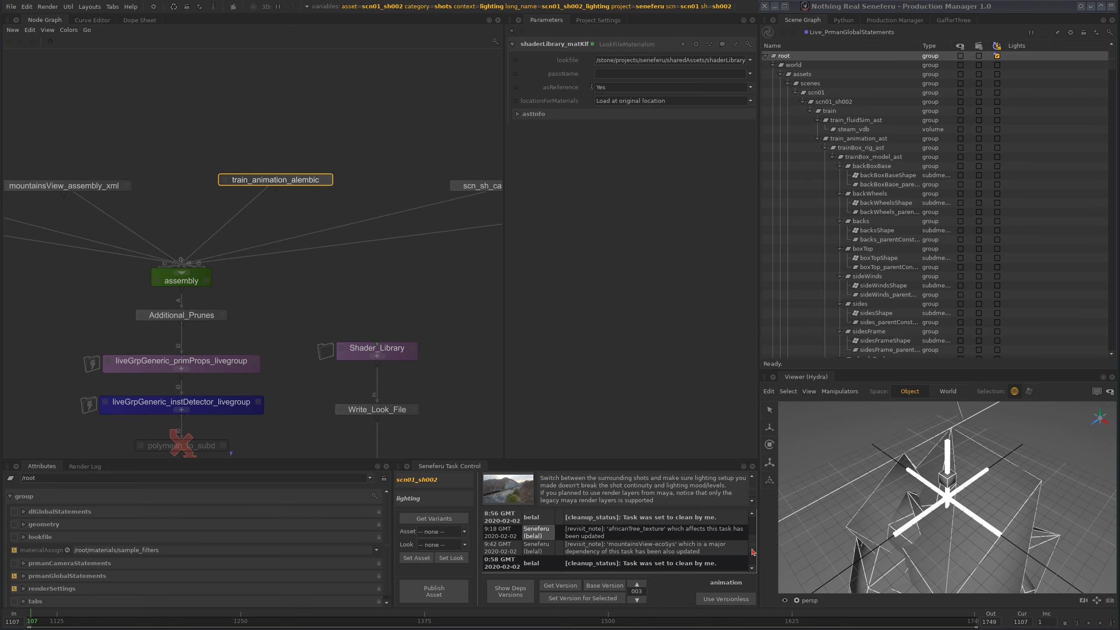
pyautogui.scroll(-1, 752, 554)
pyautogui.click(752, 567)
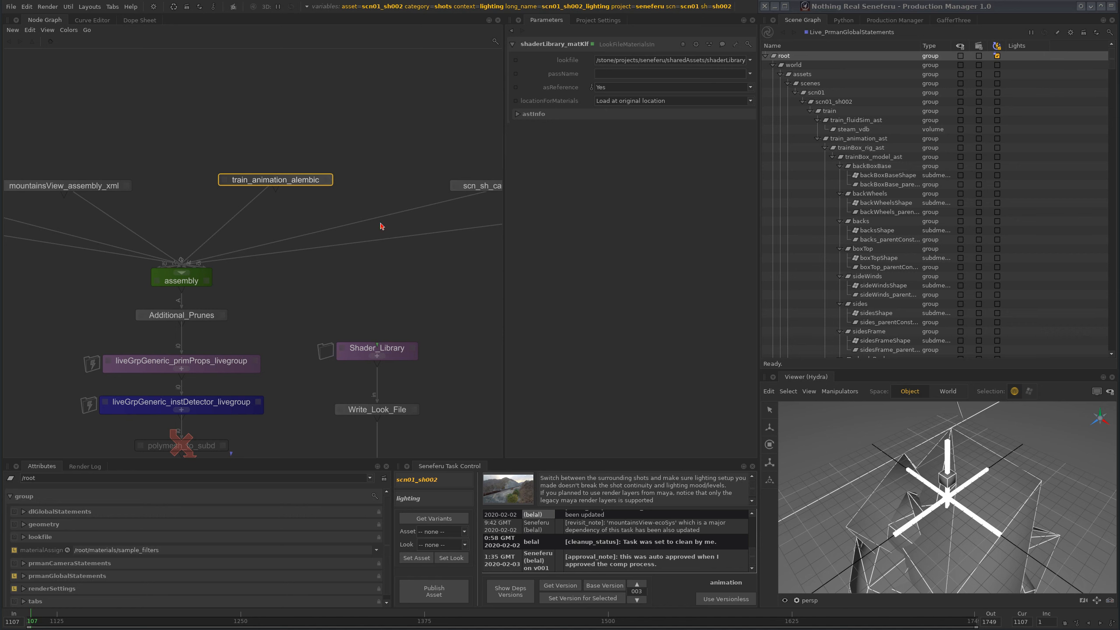
pyautogui.scroll(-3, 373, 269)
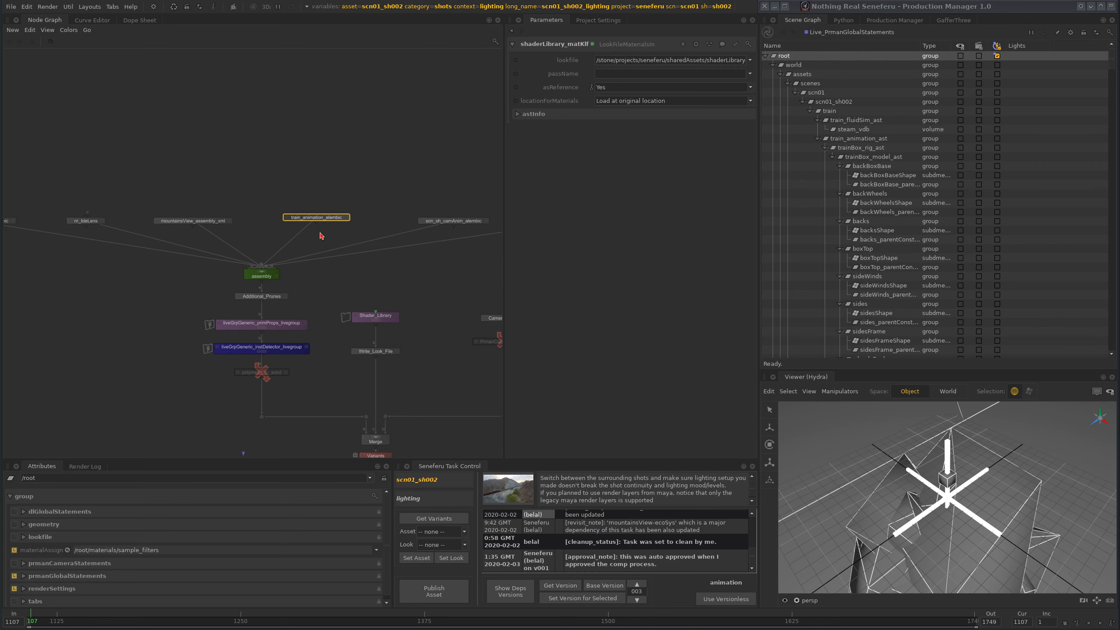
pyautogui.scroll(2, 321, 237)
pyautogui.moveTo(316, 211); pyautogui.dragTo(307, 212)
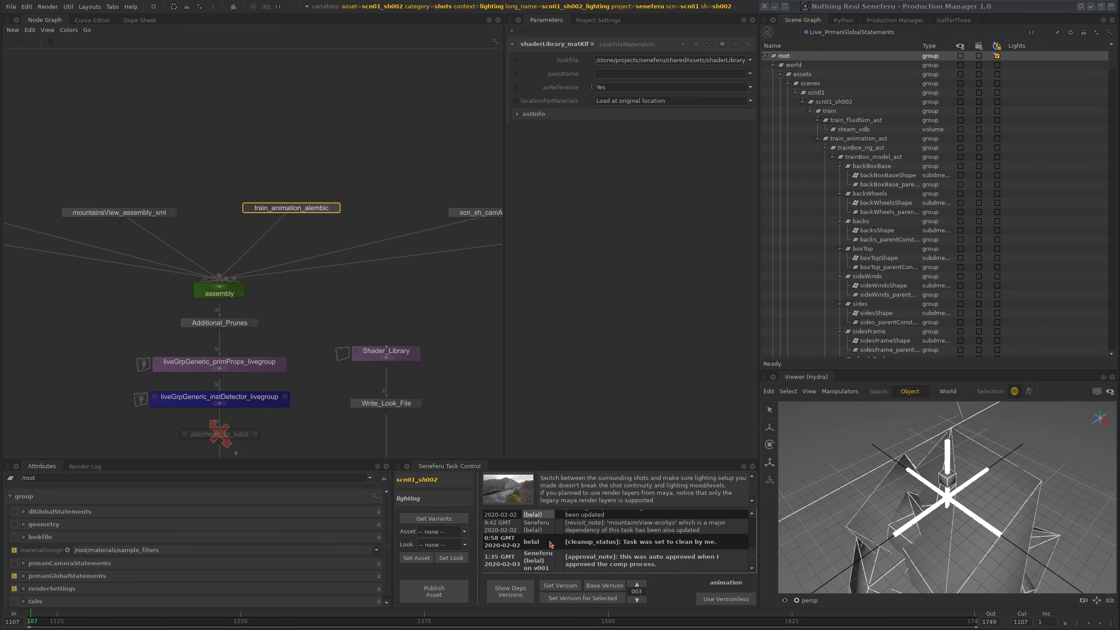
pyautogui.scroll(1, 330, 189)
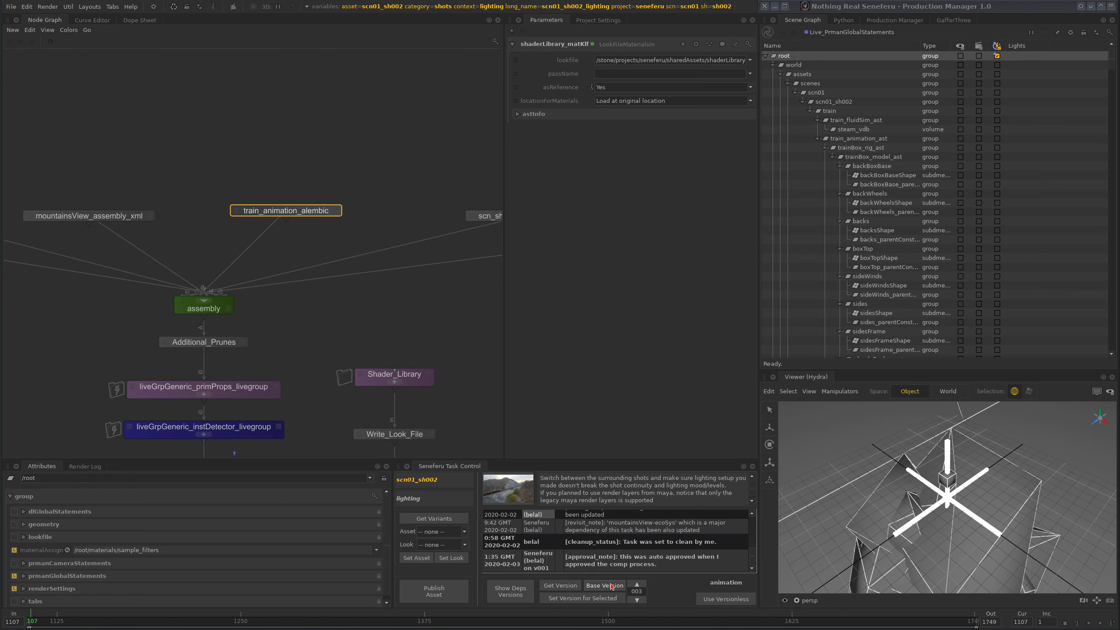
pyautogui.scroll(-3, 389, 230)
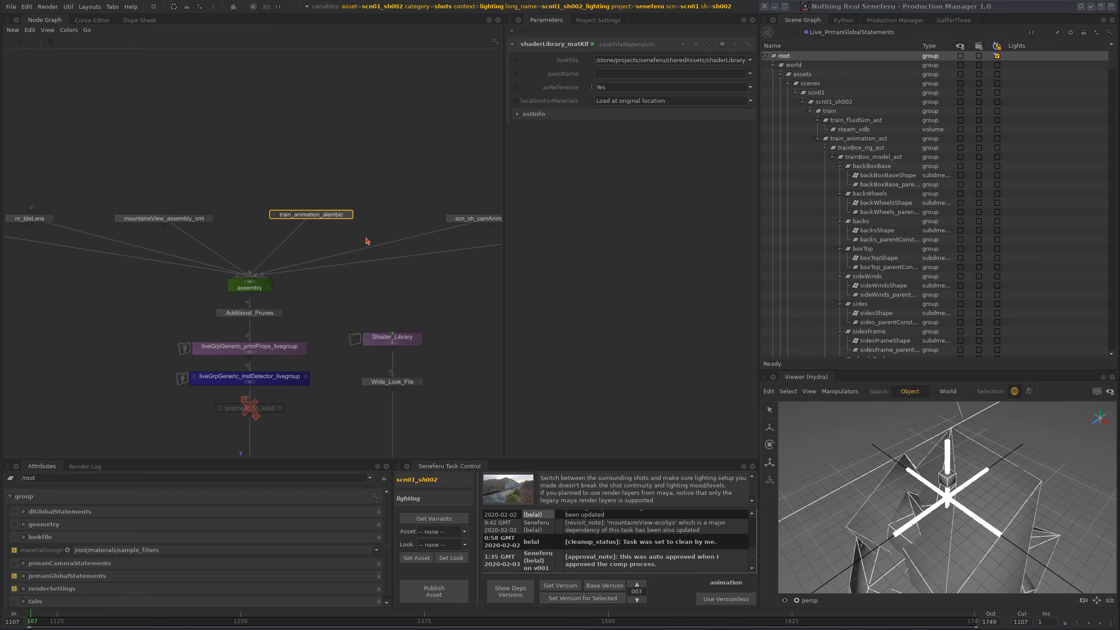
pyautogui.scroll(2, 324, 194)
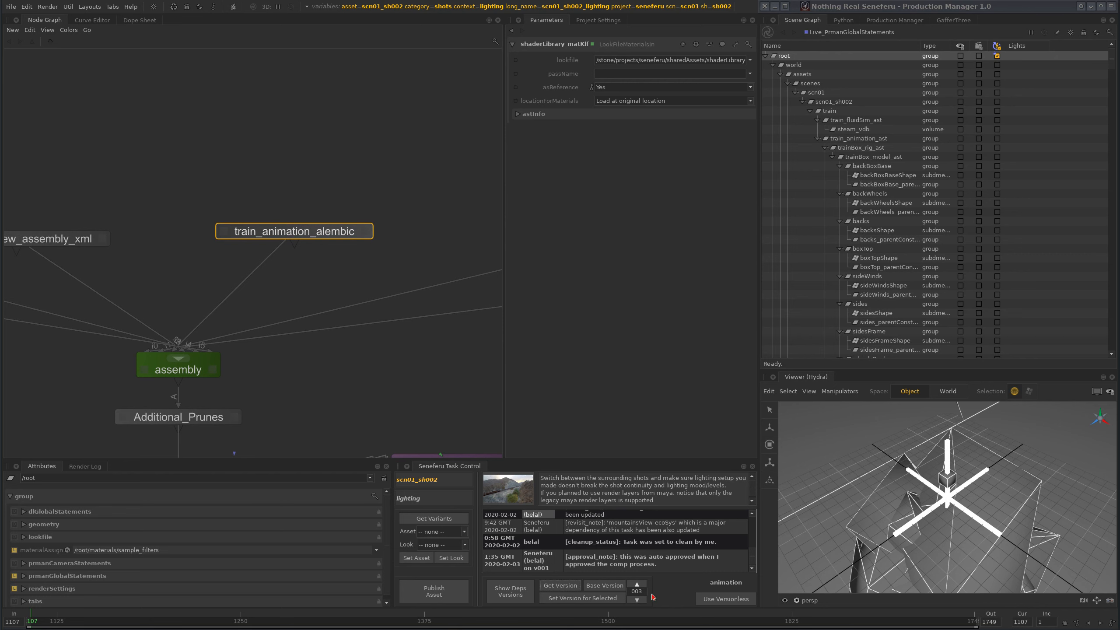
# Step: Apply version 002 to the selected train_animation_alembic node, and set it back to version 003
pyautogui.click(636, 599)
pyautogui.click(583, 598)
pyautogui.click(636, 584)
pyautogui.click(636, 584)
pyautogui.click(599, 599)
# Step: Open the train_animation_alembic node's parameters and check the version suffix at the end of the abcAsset path
pyautogui.click(364, 231)
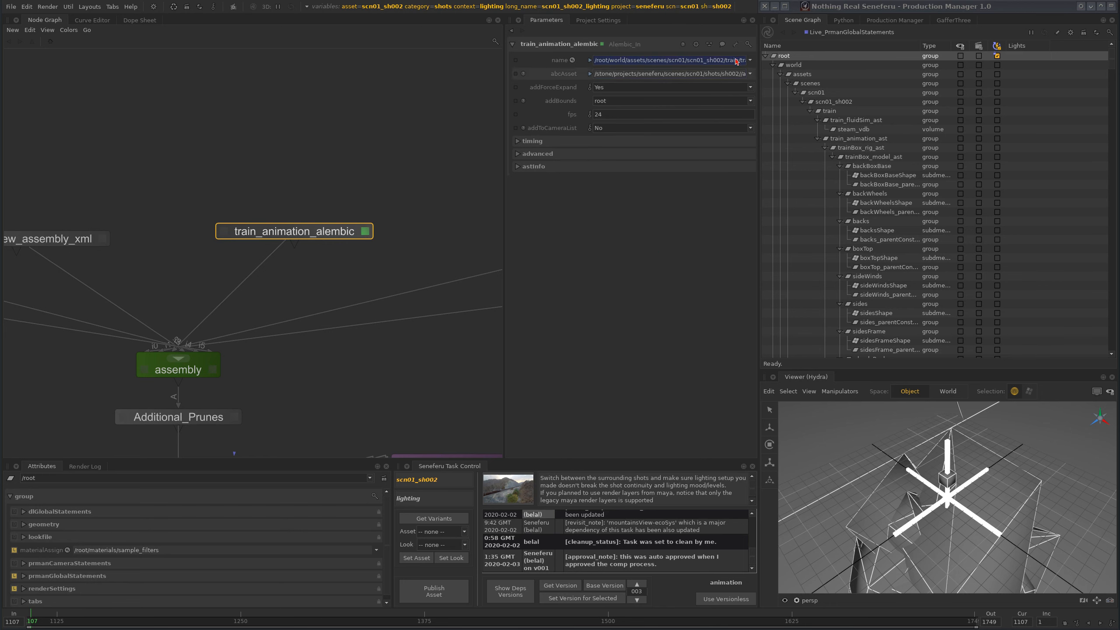
pyautogui.moveTo(744, 59)
pyautogui.mouseDown()
pyautogui.moveTo(779, 62)
pyautogui.moveTo(750, 73)
pyautogui.moveTo(779, 74)
pyautogui.moveTo(732, 74)
pyautogui.mouseUp()
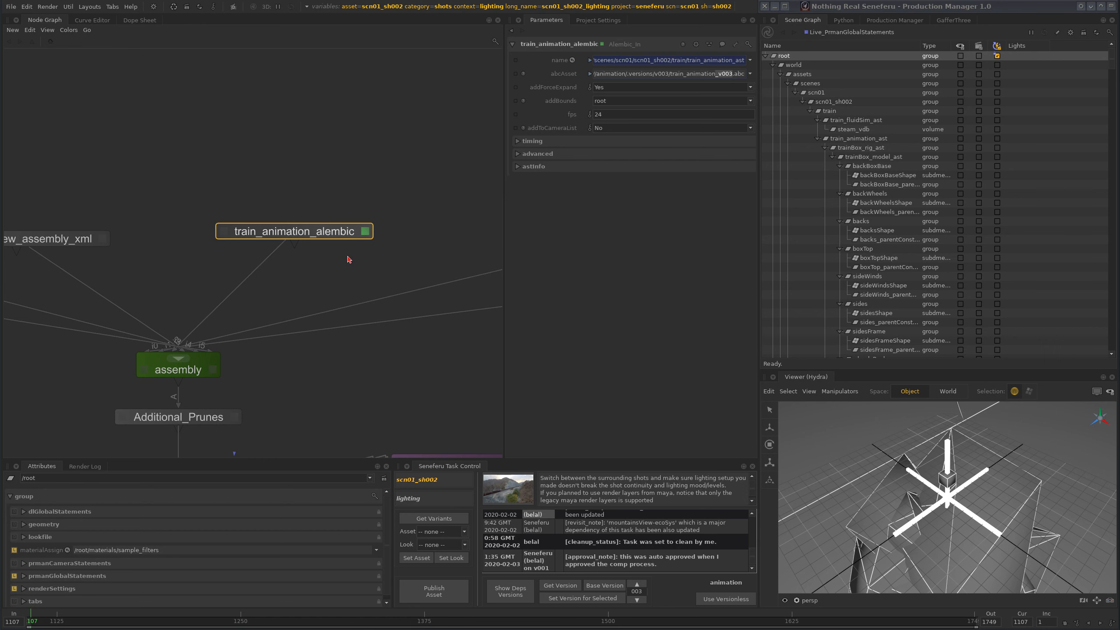
pyautogui.click(457, 173)
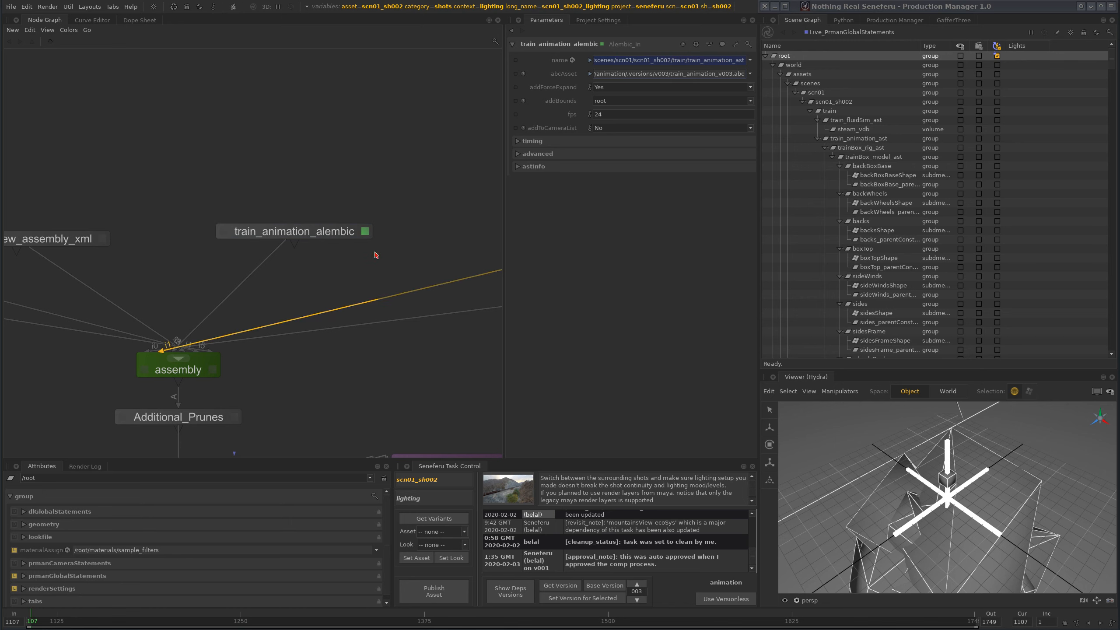
pyautogui.click(302, 232)
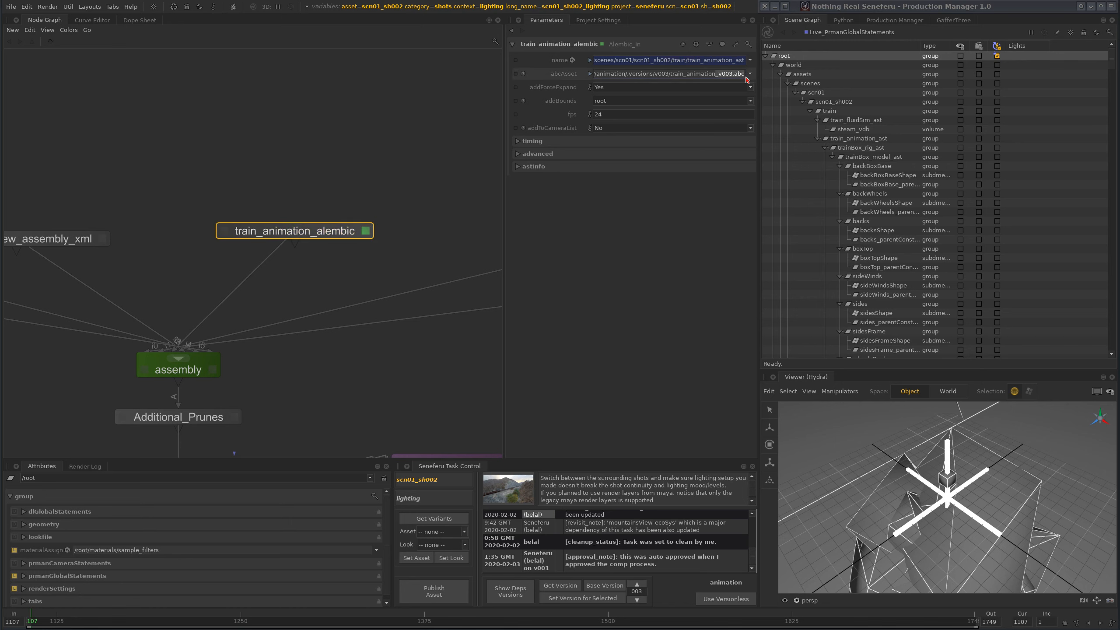
pyautogui.moveTo(715, 73)
pyautogui.mouseDown()
pyautogui.moveTo(733, 74)
pyautogui.moveTo(713, 72)
pyautogui.mouseUp()
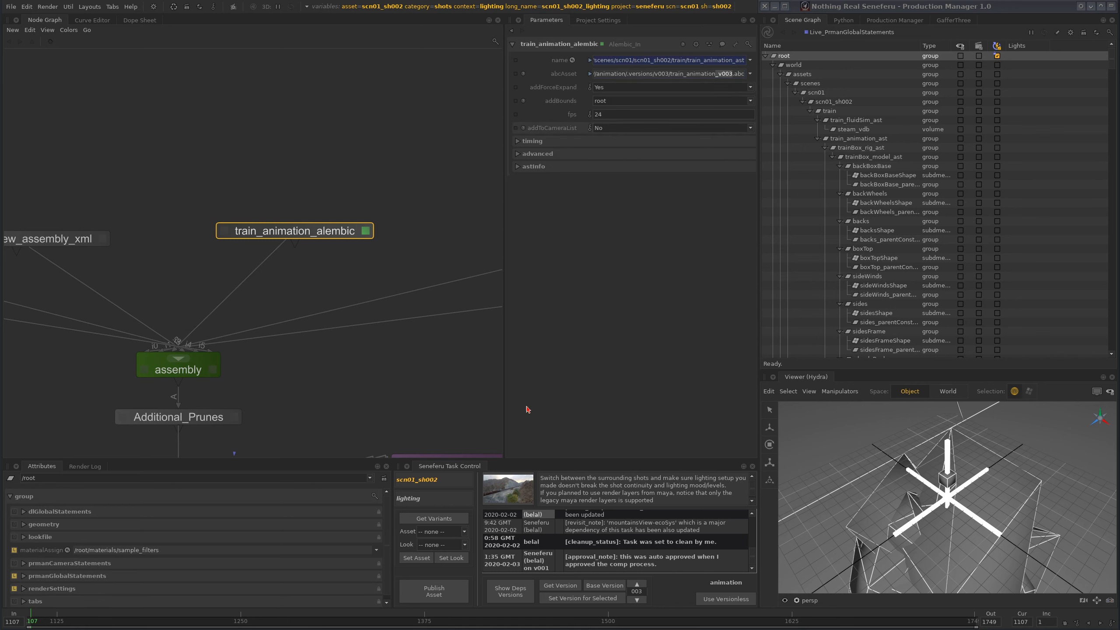
# Step: Switch the train_animation_alembic node to its versionless asset and check the end of the abcAsset path
pyautogui.click(731, 599)
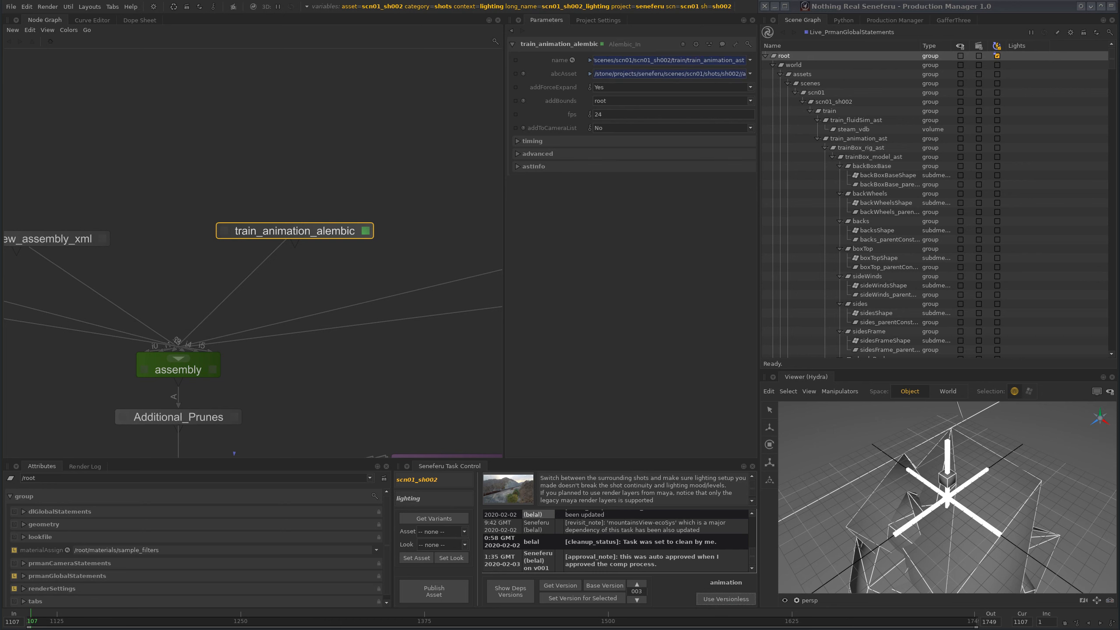
pyautogui.moveTo(724, 73); pyautogui.dragTo(748, 80)
pyautogui.scroll(-2, 403, 355)
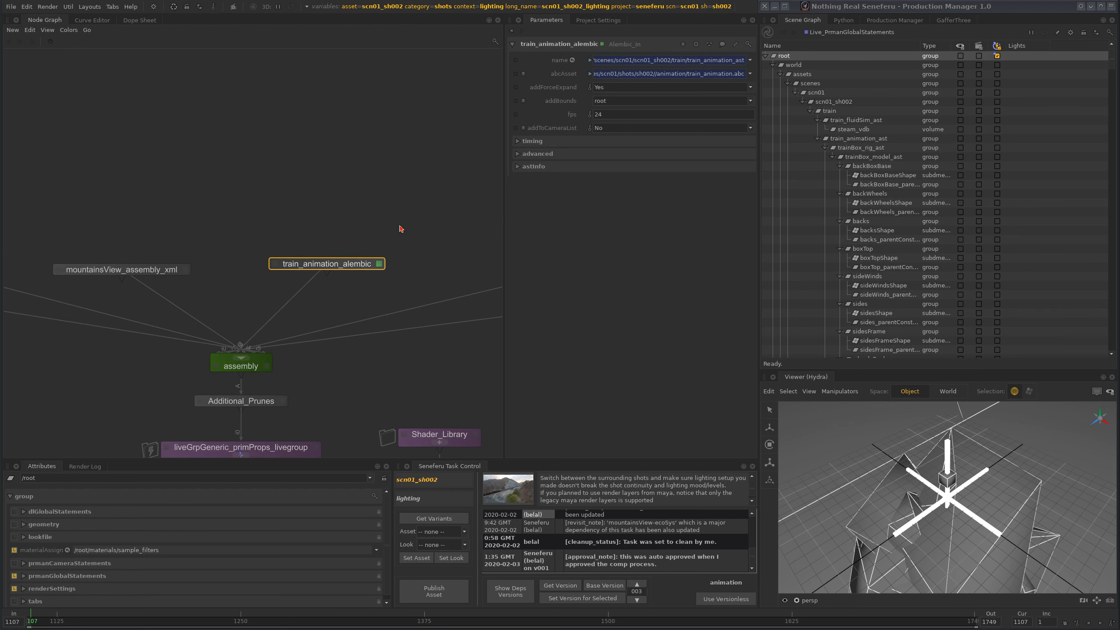
pyautogui.click(416, 277)
# Step: Open the mountainsView_assembly_xml node's parameters and check the full asset path for a version suffix
pyautogui.scroll(-1, 417, 277)
pyautogui.click(194, 271)
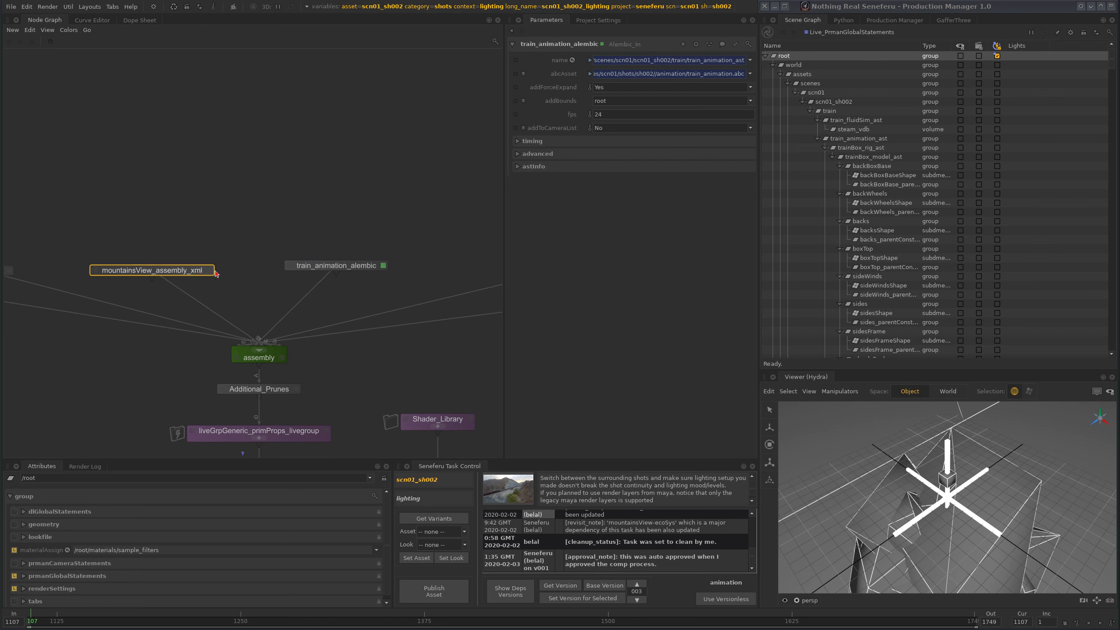
pyautogui.click(209, 271)
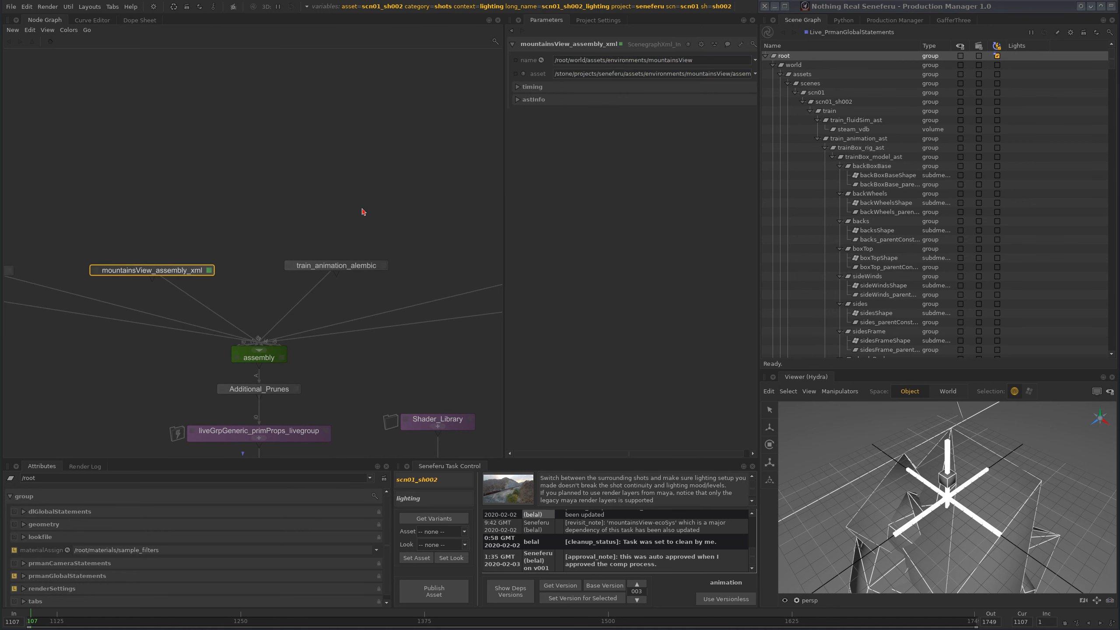
pyautogui.moveTo(736, 73); pyautogui.dragTo(779, 67)
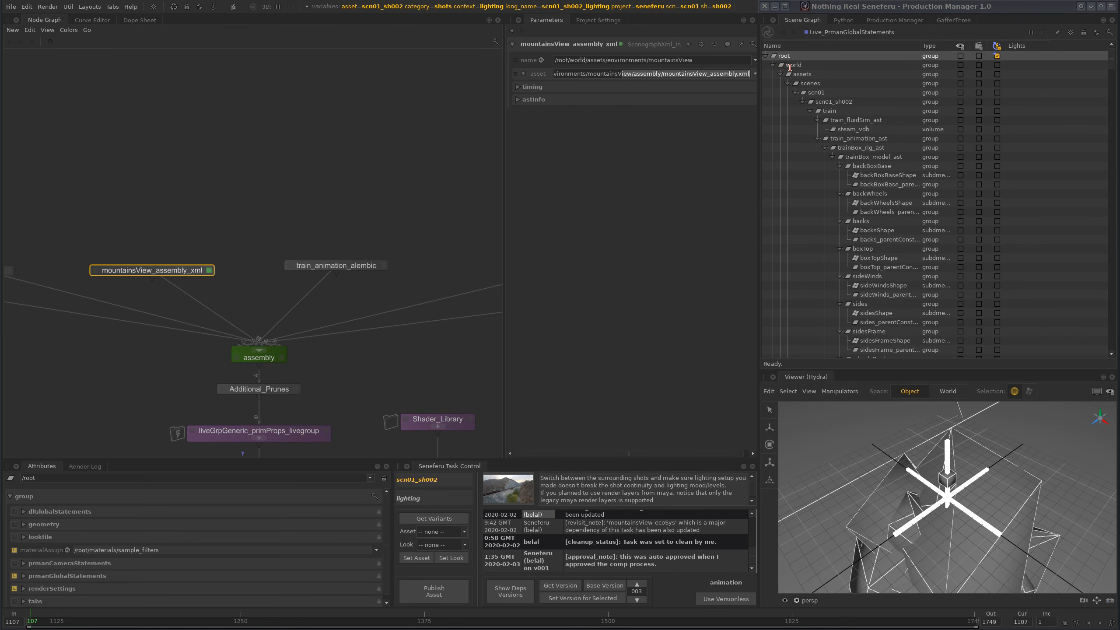
pyautogui.click(726, 75)
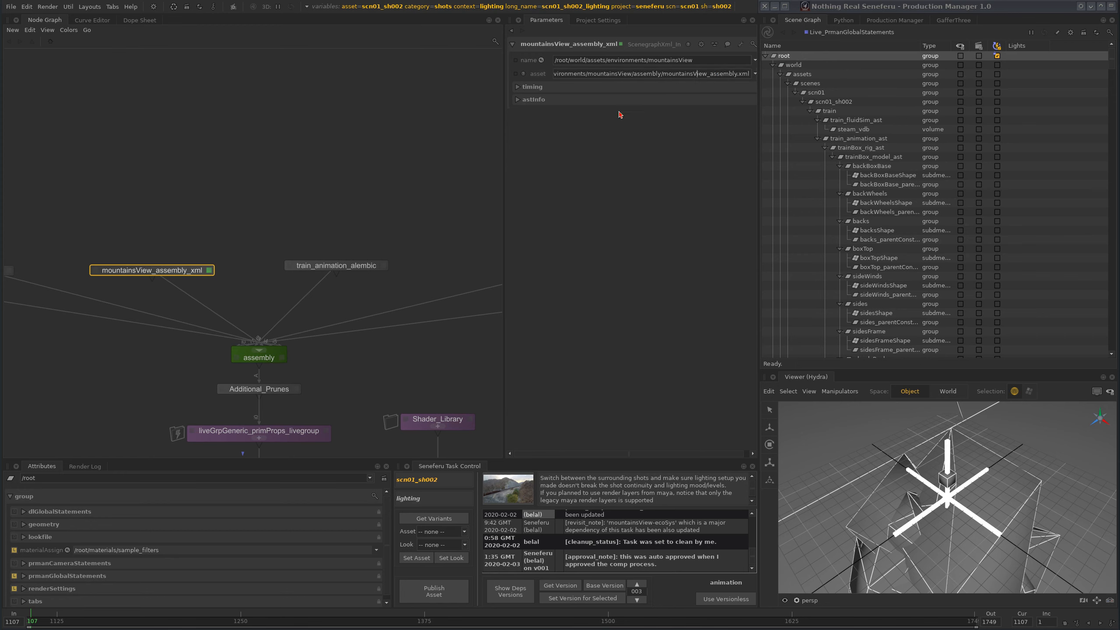
pyautogui.click(269, 213)
# Step: Examine the node graph from the assembly merge through the Materials Override and motion blur sections to the render groups
pyautogui.scroll(-5, 255, 266)
pyautogui.moveTo(298, 441); pyautogui.dragTo(277, 304, button='middle')
pyautogui.scroll(-5, 278, 307)
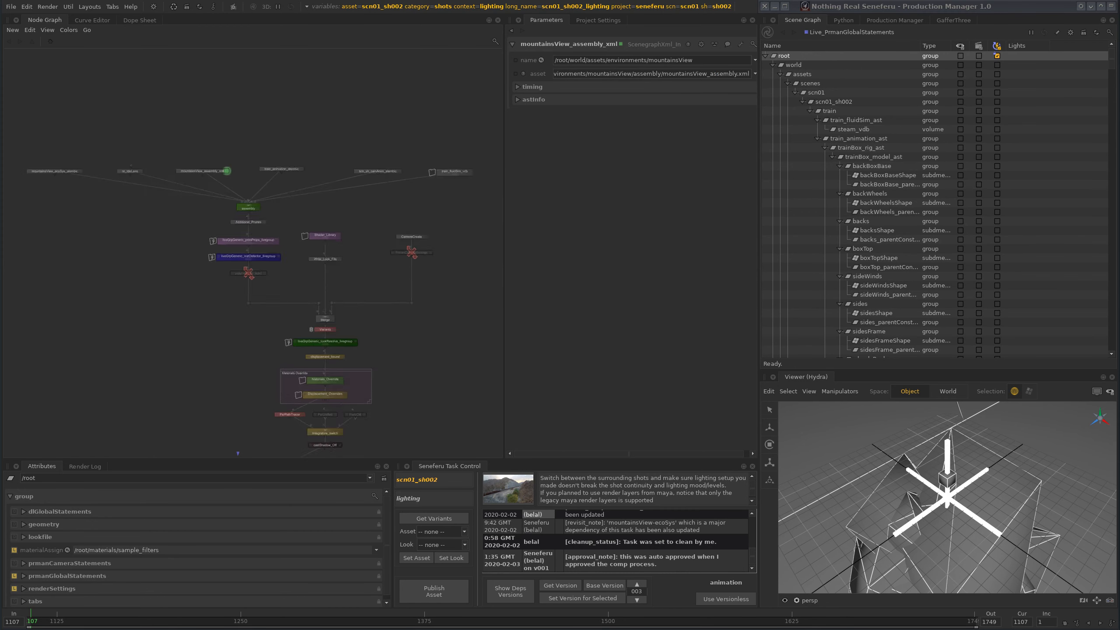
pyautogui.moveTo(265, 404); pyautogui.dragTo(228, 295, button='middle')
pyautogui.scroll(6, 227, 296)
pyautogui.moveTo(295, 370); pyautogui.dragTo(262, 314, button='middle')
pyautogui.moveTo(321, 235); pyautogui.dragTo(301, 338, button='middle')
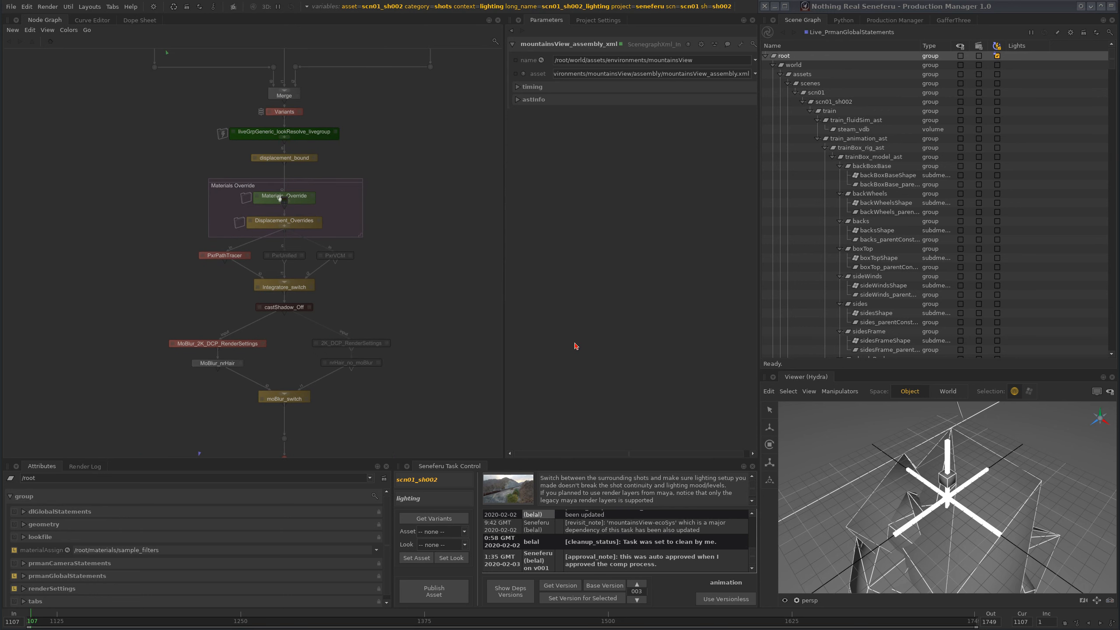
pyautogui.moveTo(395, 307); pyautogui.dragTo(382, 354, button='middle')
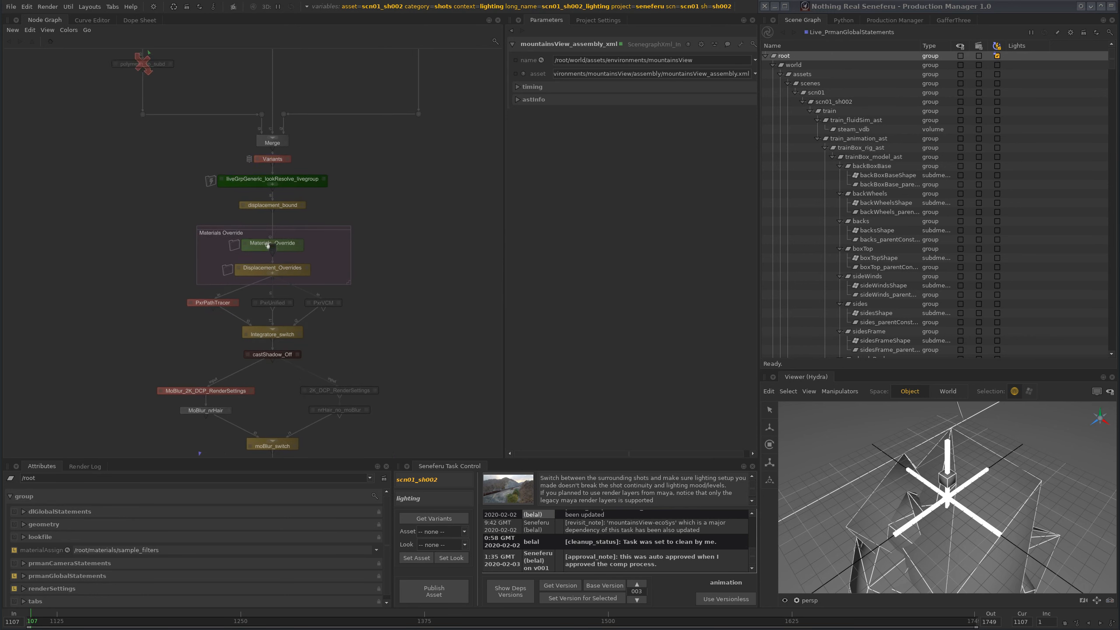
pyautogui.moveTo(268, 246); pyautogui.dragTo(278, 329, button='middle')
pyautogui.scroll(-6, 383, 374)
pyautogui.moveTo(385, 364); pyautogui.dragTo(403, 229, button='middle')
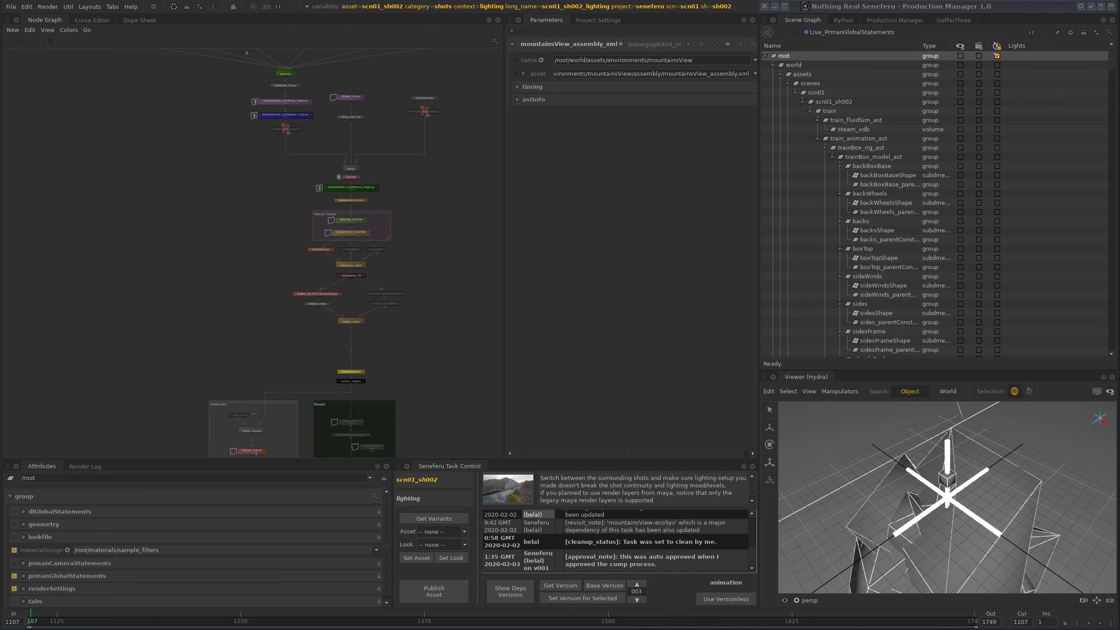
pyautogui.moveTo(408, 365); pyautogui.dragTo(390, 307, button='middle')
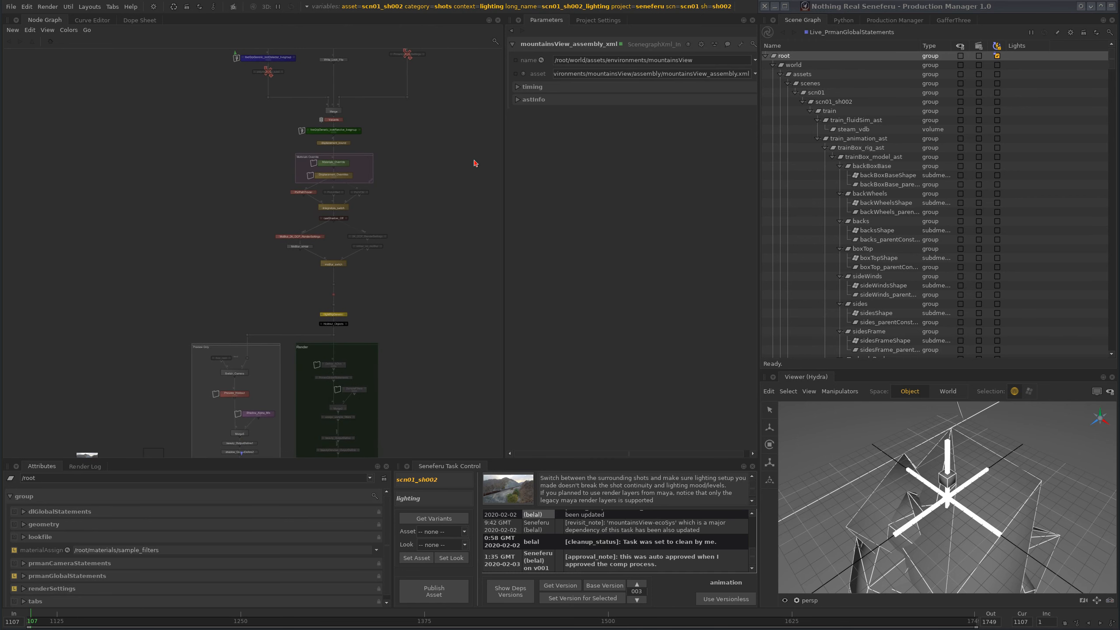
# Step: Collapse the expanded Materials_Override group node below displacement_bound
pyautogui.scroll(8, 362, 197)
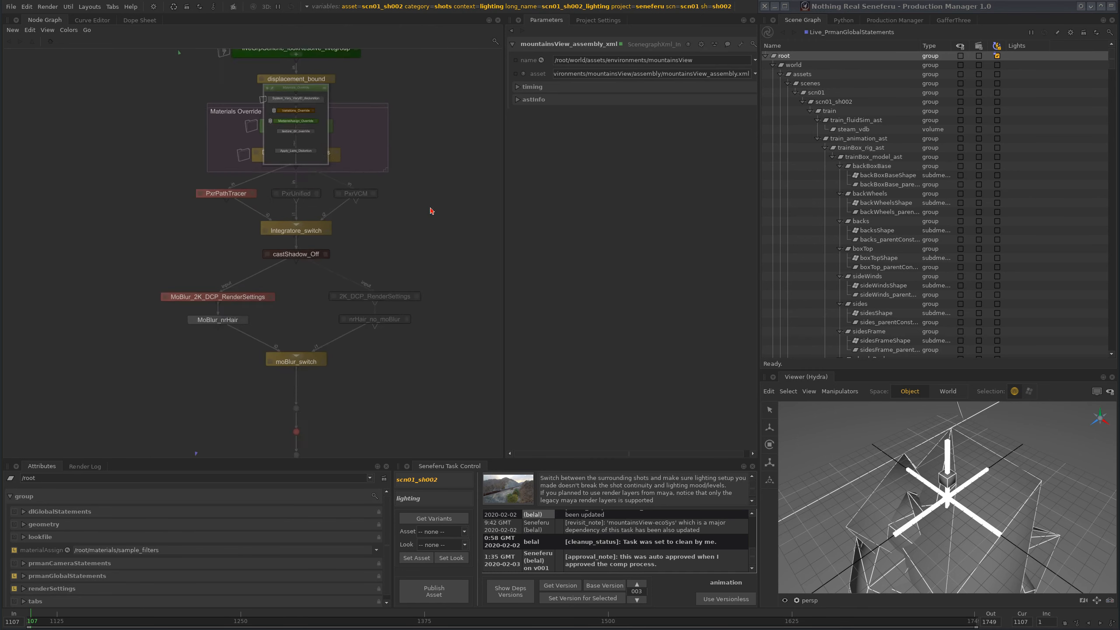
pyautogui.moveTo(419, 189); pyautogui.dragTo(388, 300, button='middle')
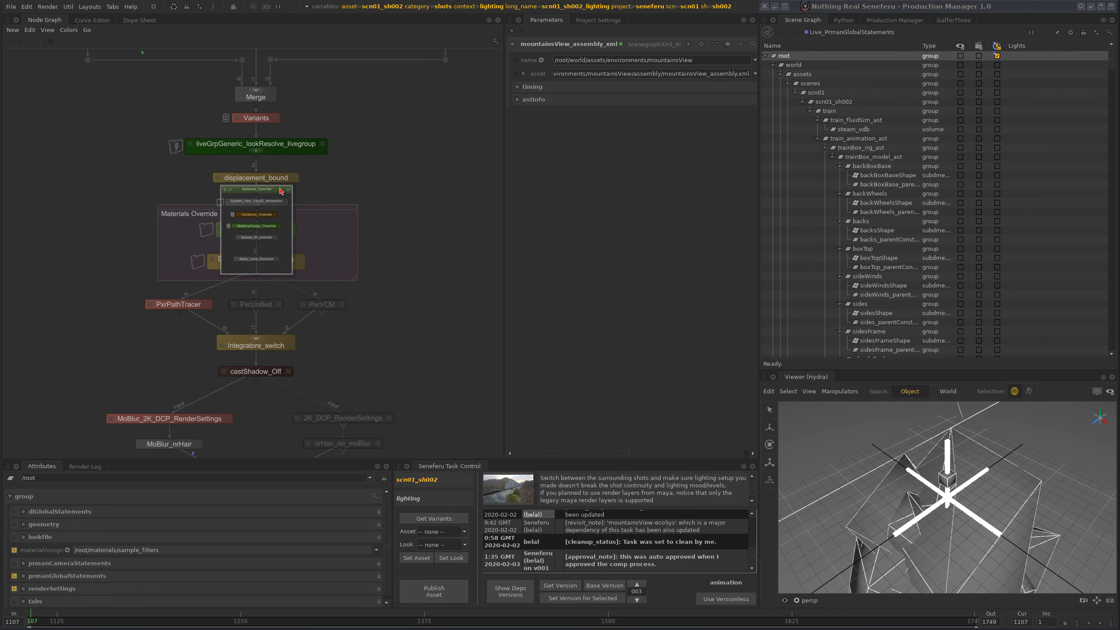
pyautogui.moveTo(373, 121); pyautogui.dragTo(359, 229, button='middle')
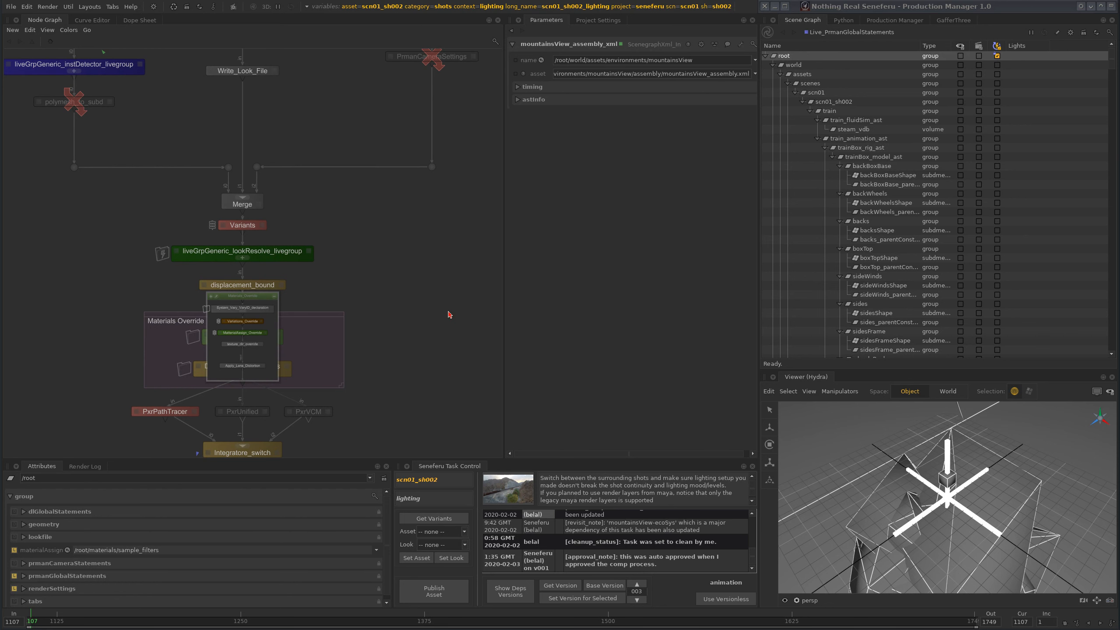
pyautogui.scroll(3, 277, 310)
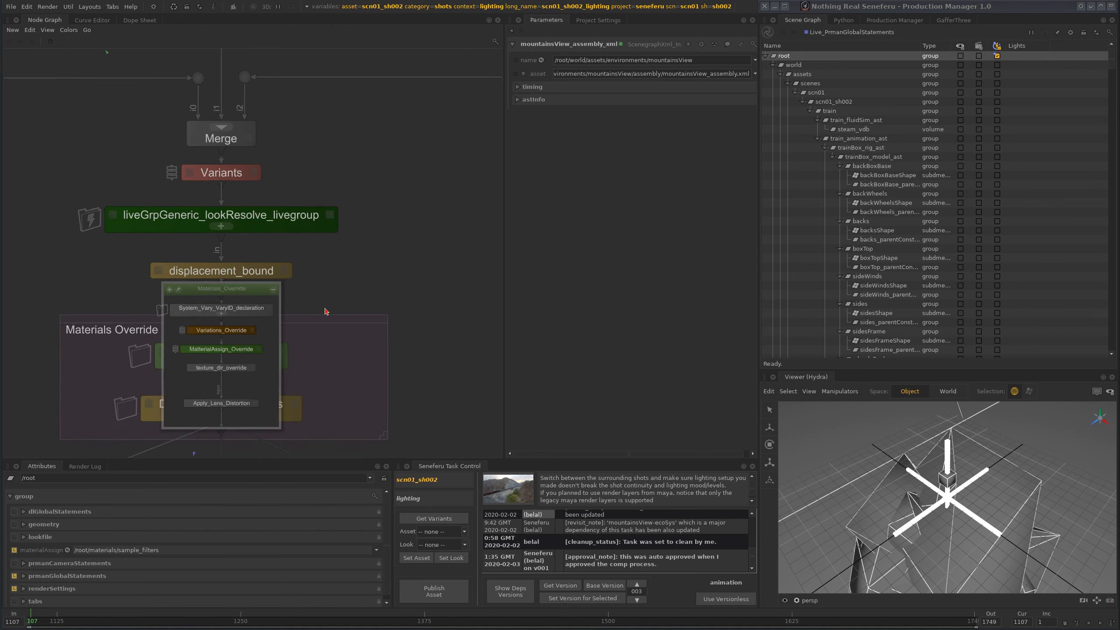
pyautogui.click(274, 289)
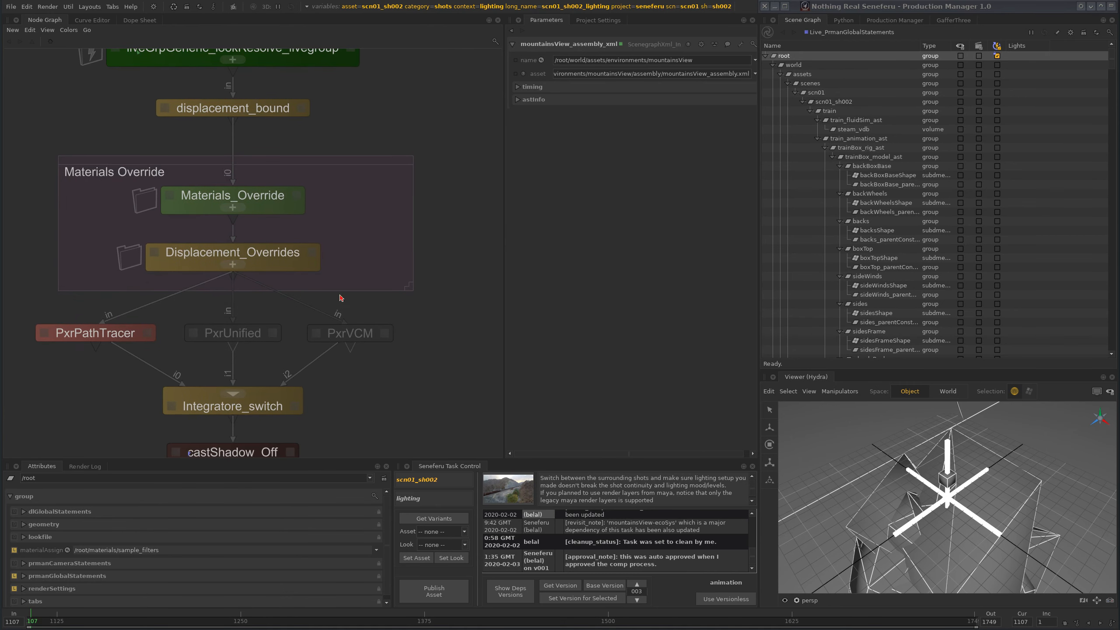
# Step: Examine the nodes from the Materials Override section through Integratore_switch and castShadow_Off to moBlur_switch
pyautogui.moveTo(406, 189); pyautogui.dragTo(393, 265, button='middle')
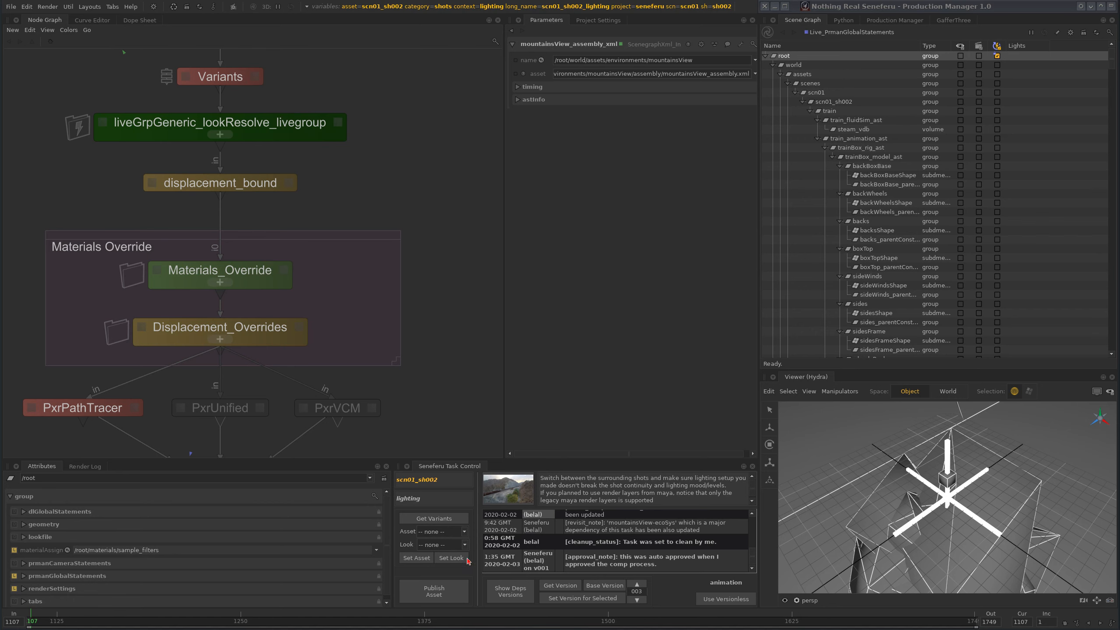
pyautogui.scroll(-6, 369, 295)
pyautogui.moveTo(373, 271); pyautogui.dragTo(337, 215, button='middle')
pyautogui.scroll(2, 337, 215)
pyautogui.scroll(3, 340, 357)
pyautogui.moveTo(343, 364); pyautogui.dragTo(374, 262, button='middle')
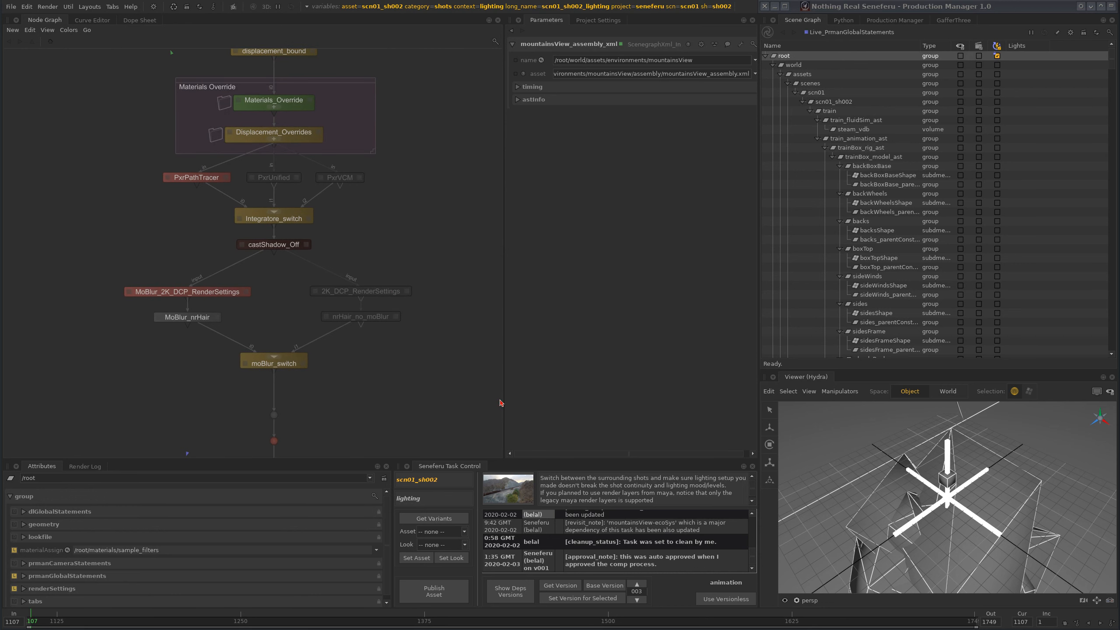